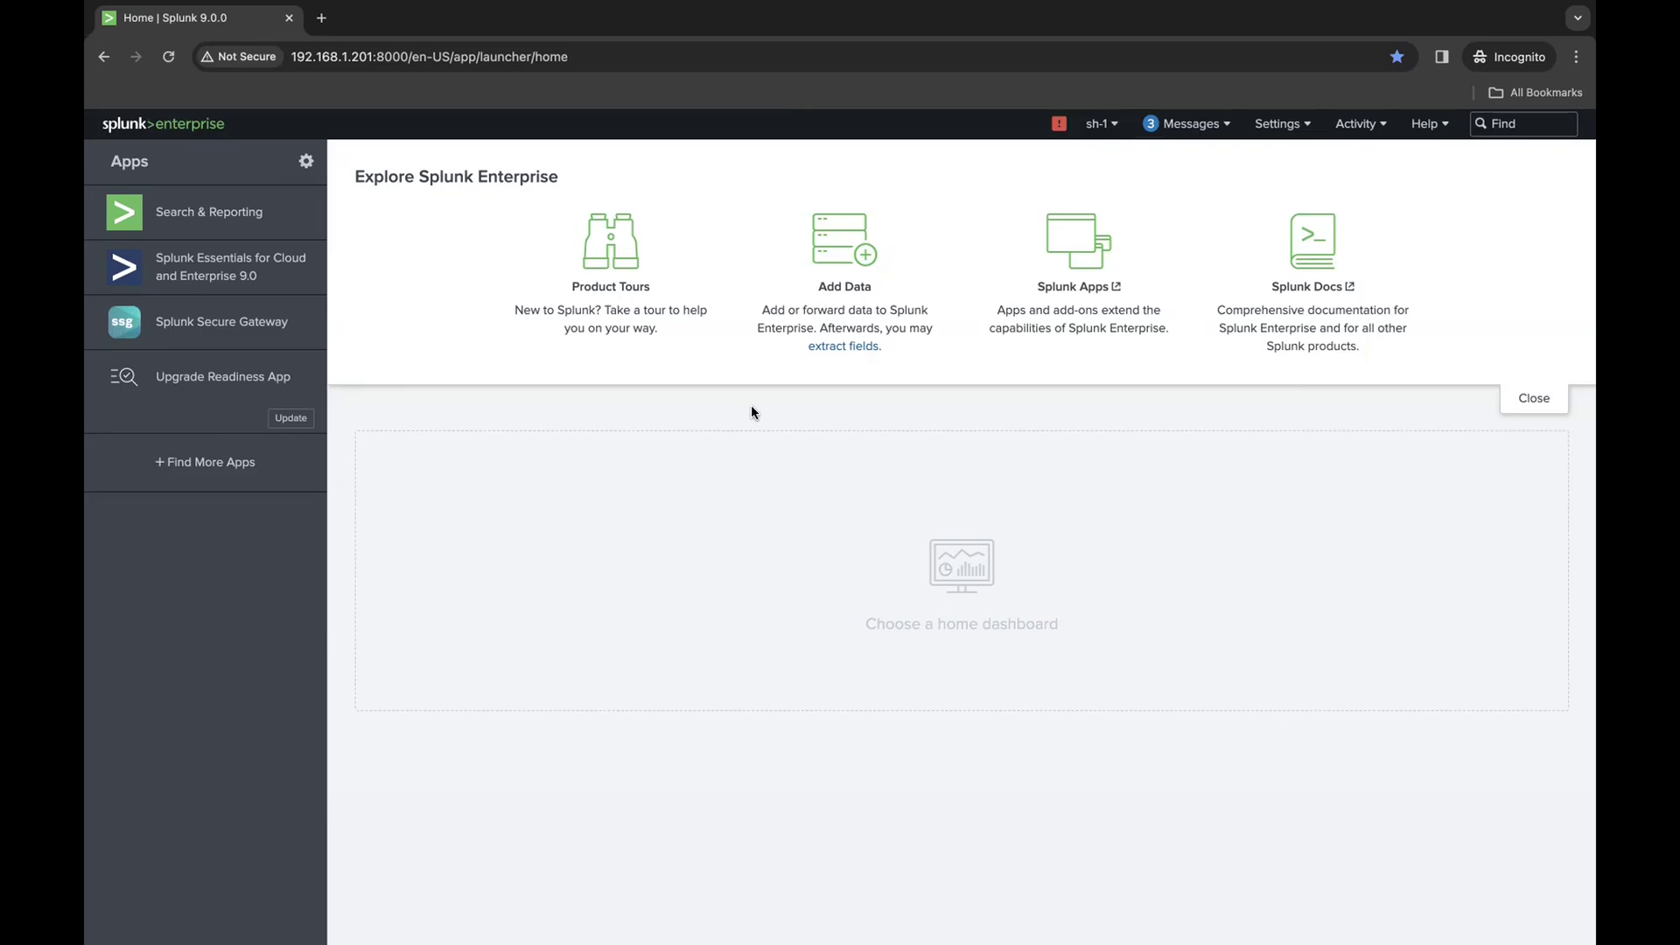
- Open the Search & Reporting app and run the search index=web
{"action": "left_click", "coordinate": [200, 231]}
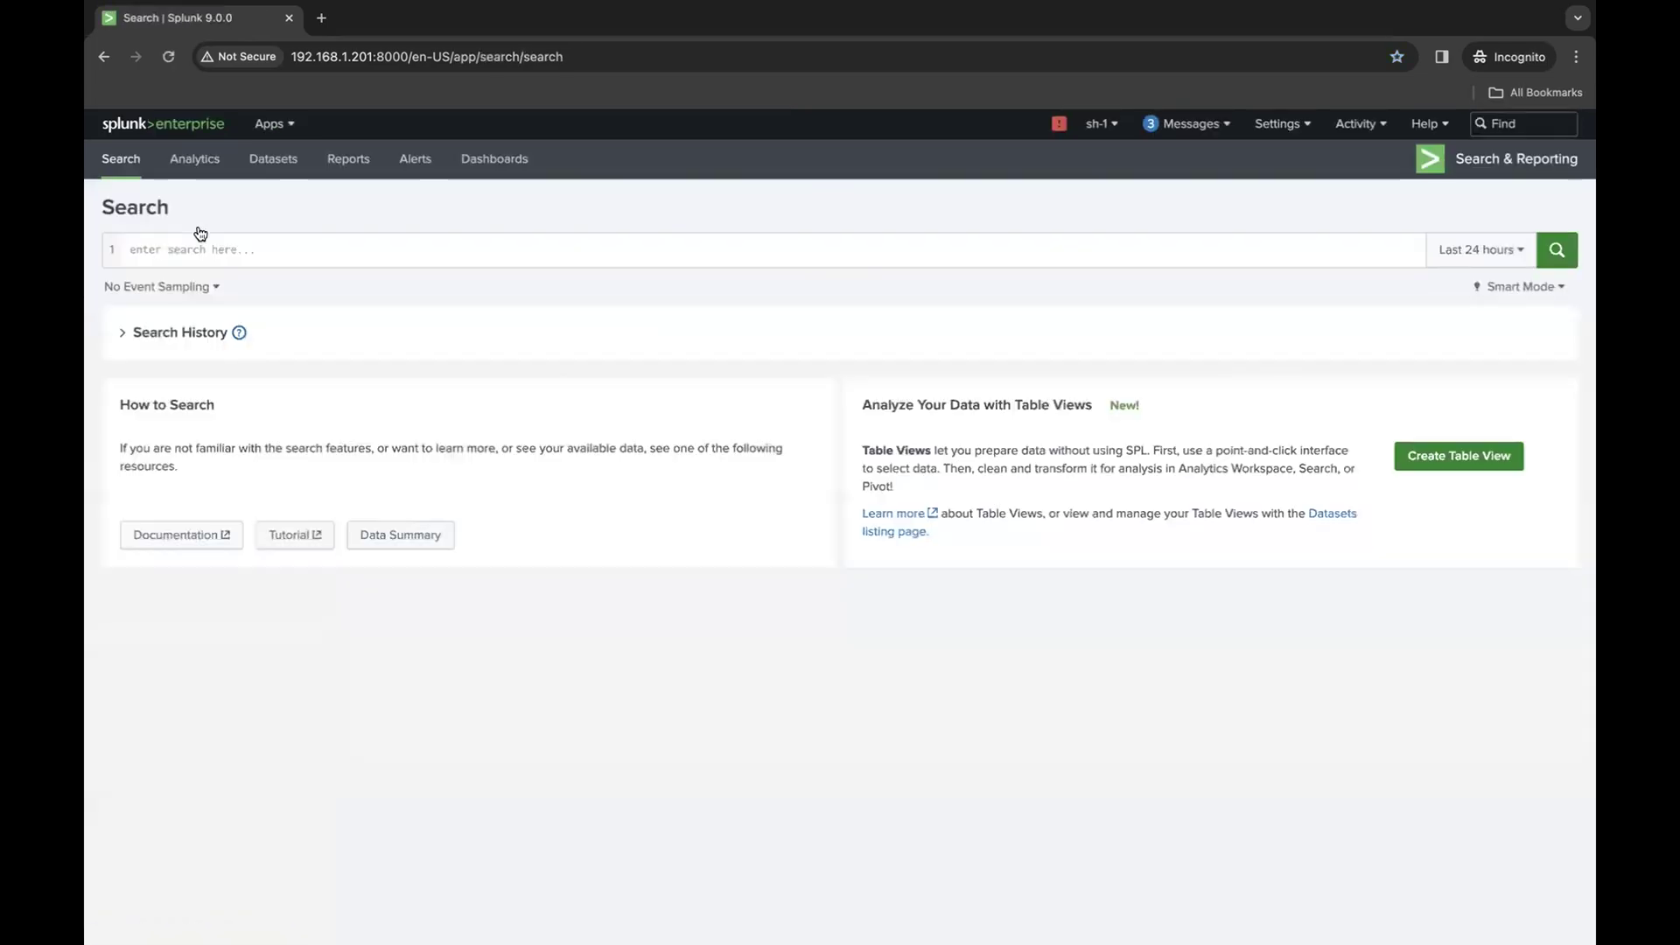
{"action": "left_click", "coordinate": [185, 242]}
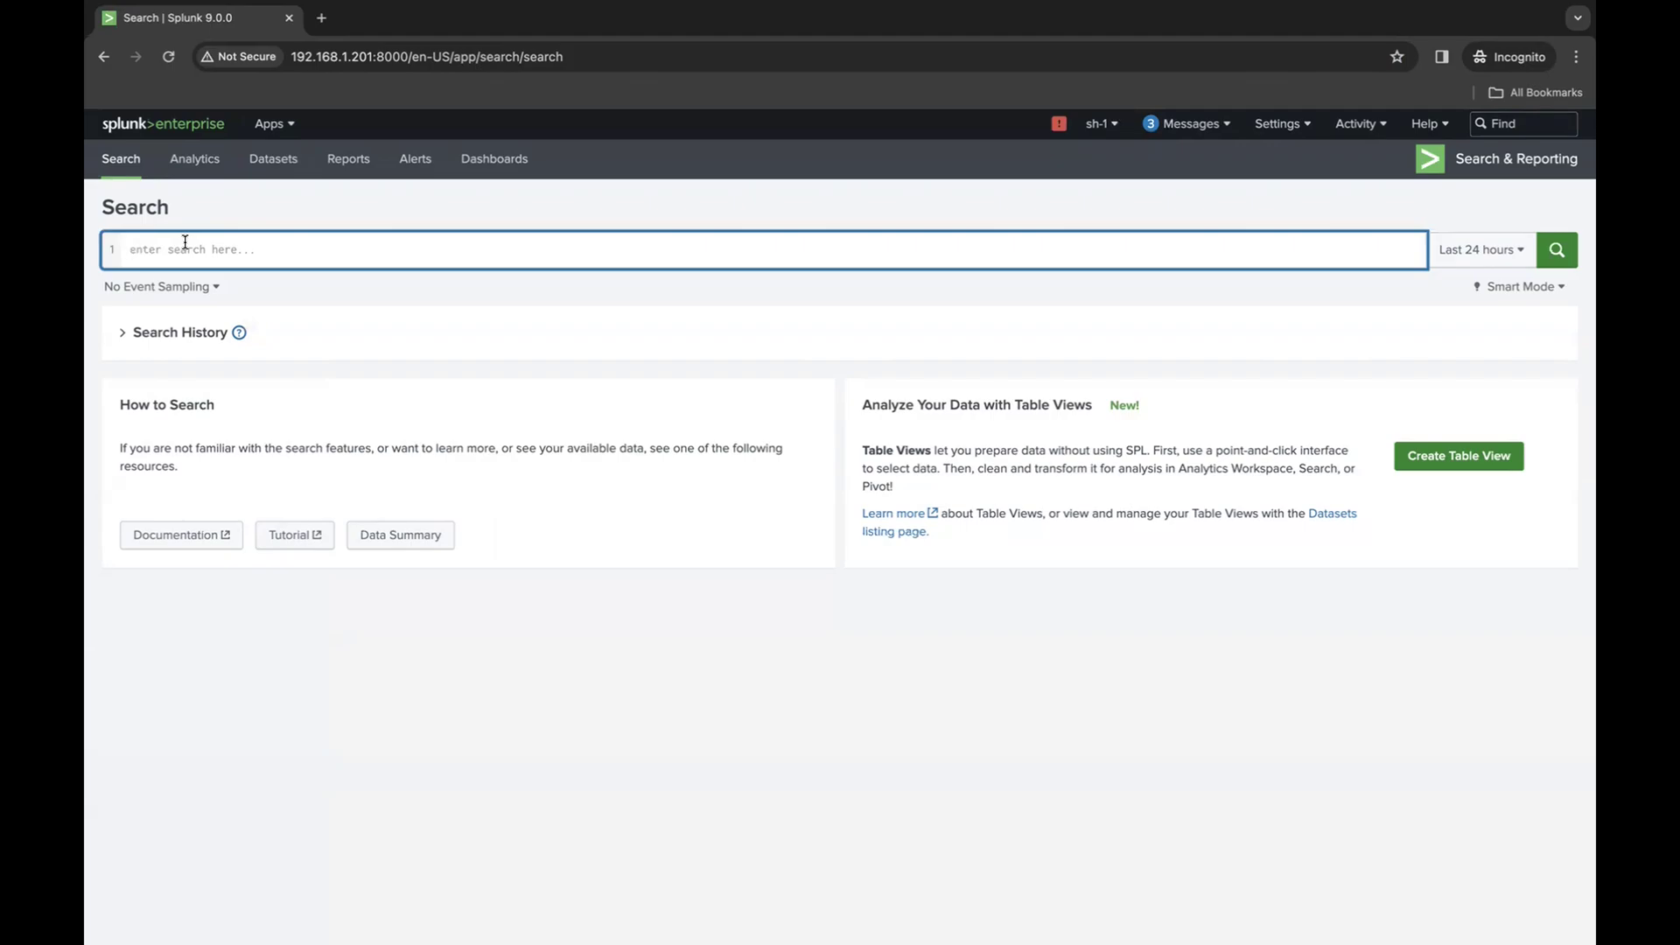
{"action": "type", "text": "index"}
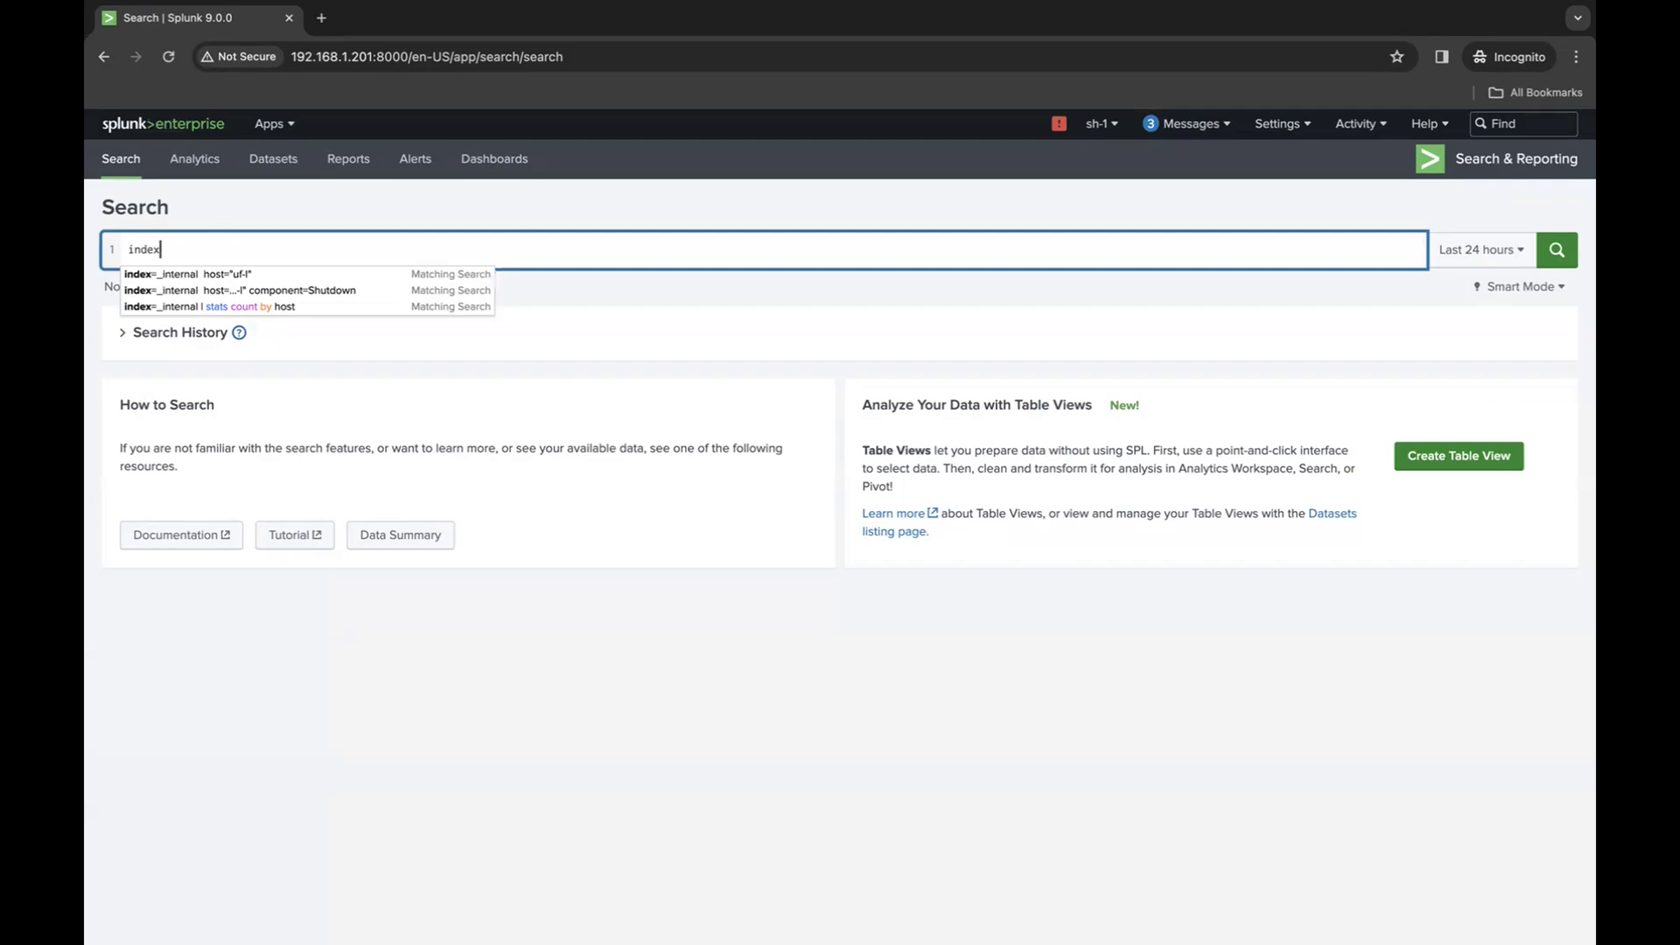
{"action": "type", "text": "=web"}
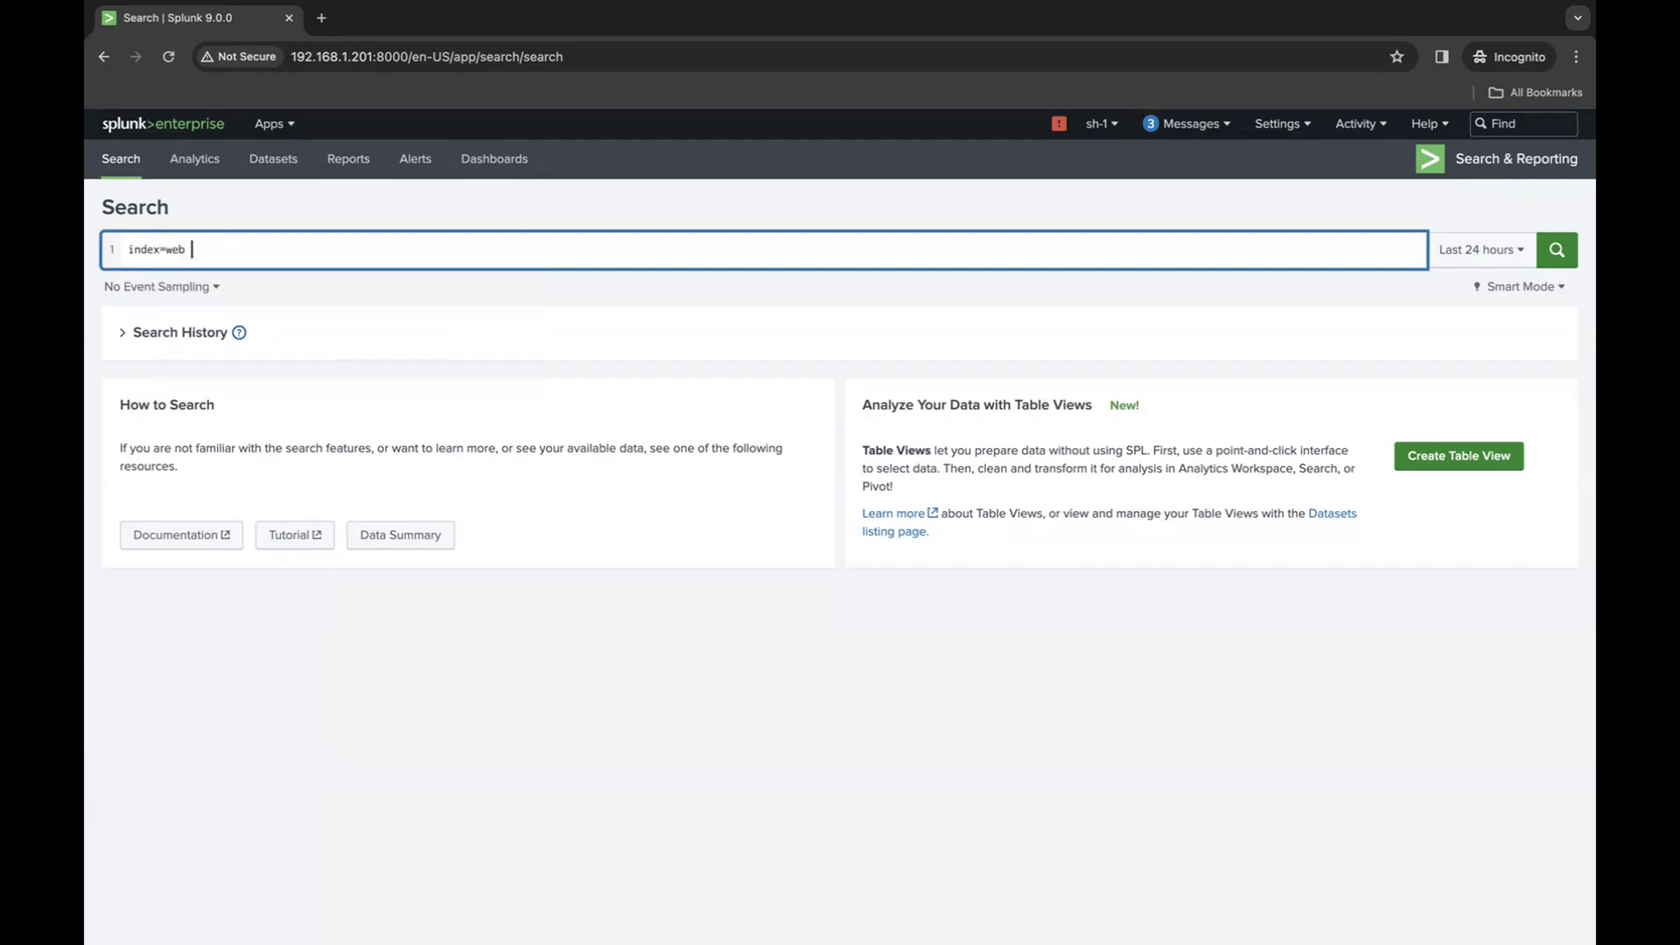
{"action": "key", "text": "Return"}
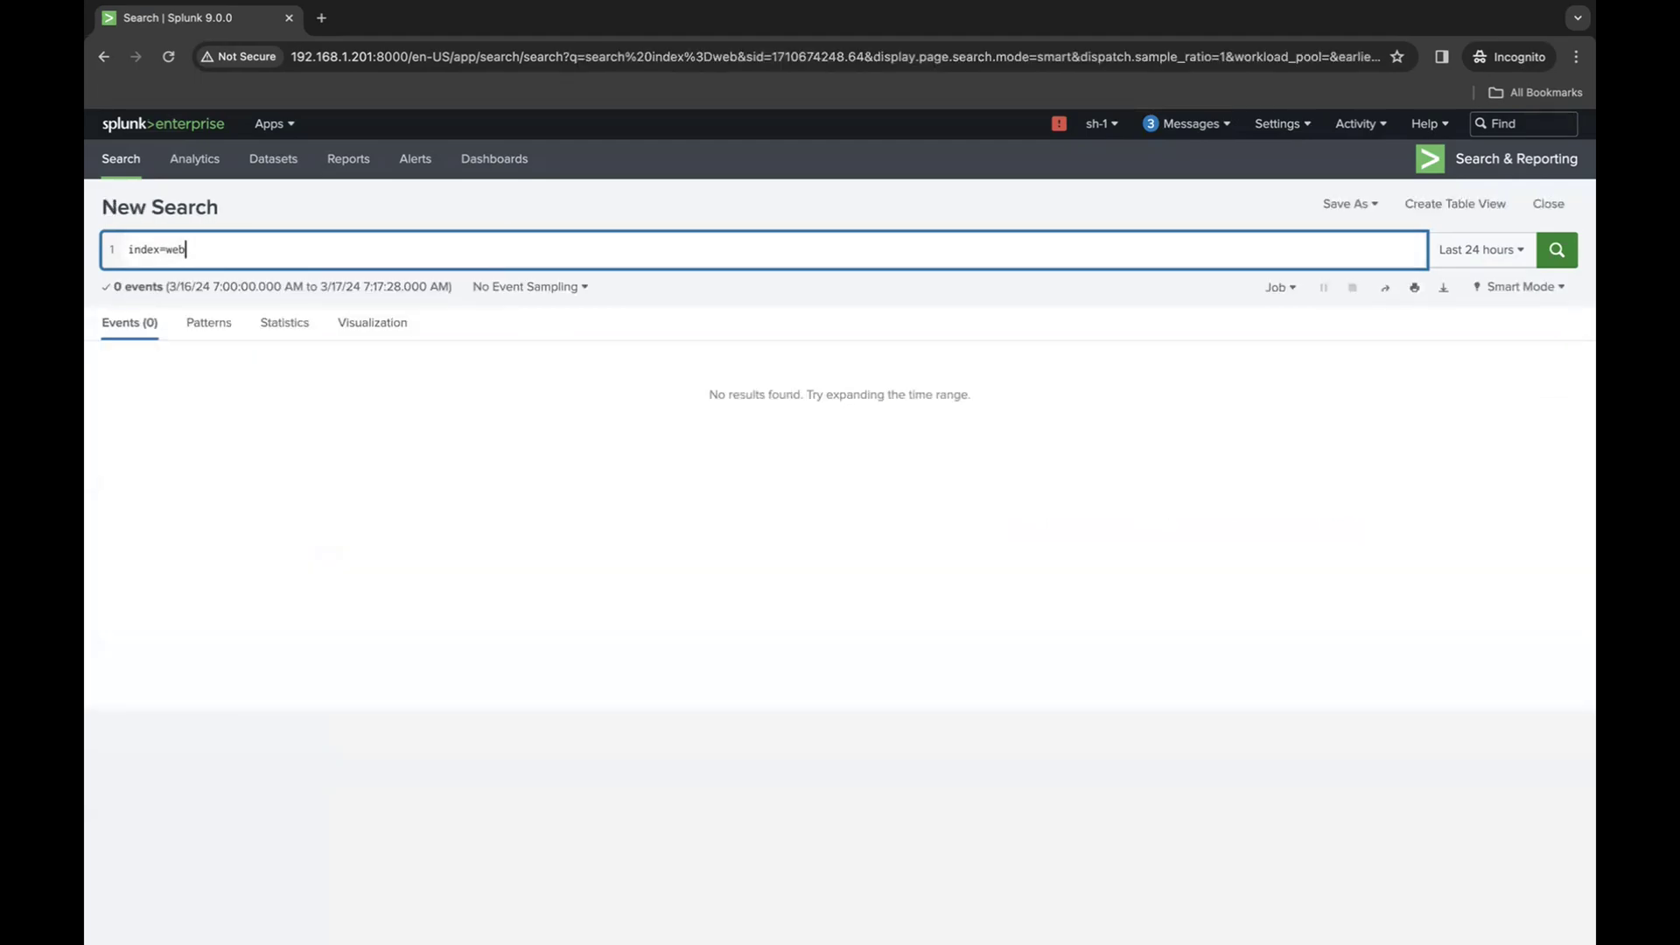
- Set the search time range to All time
{"action": "left_click", "coordinate": [1505, 245]}
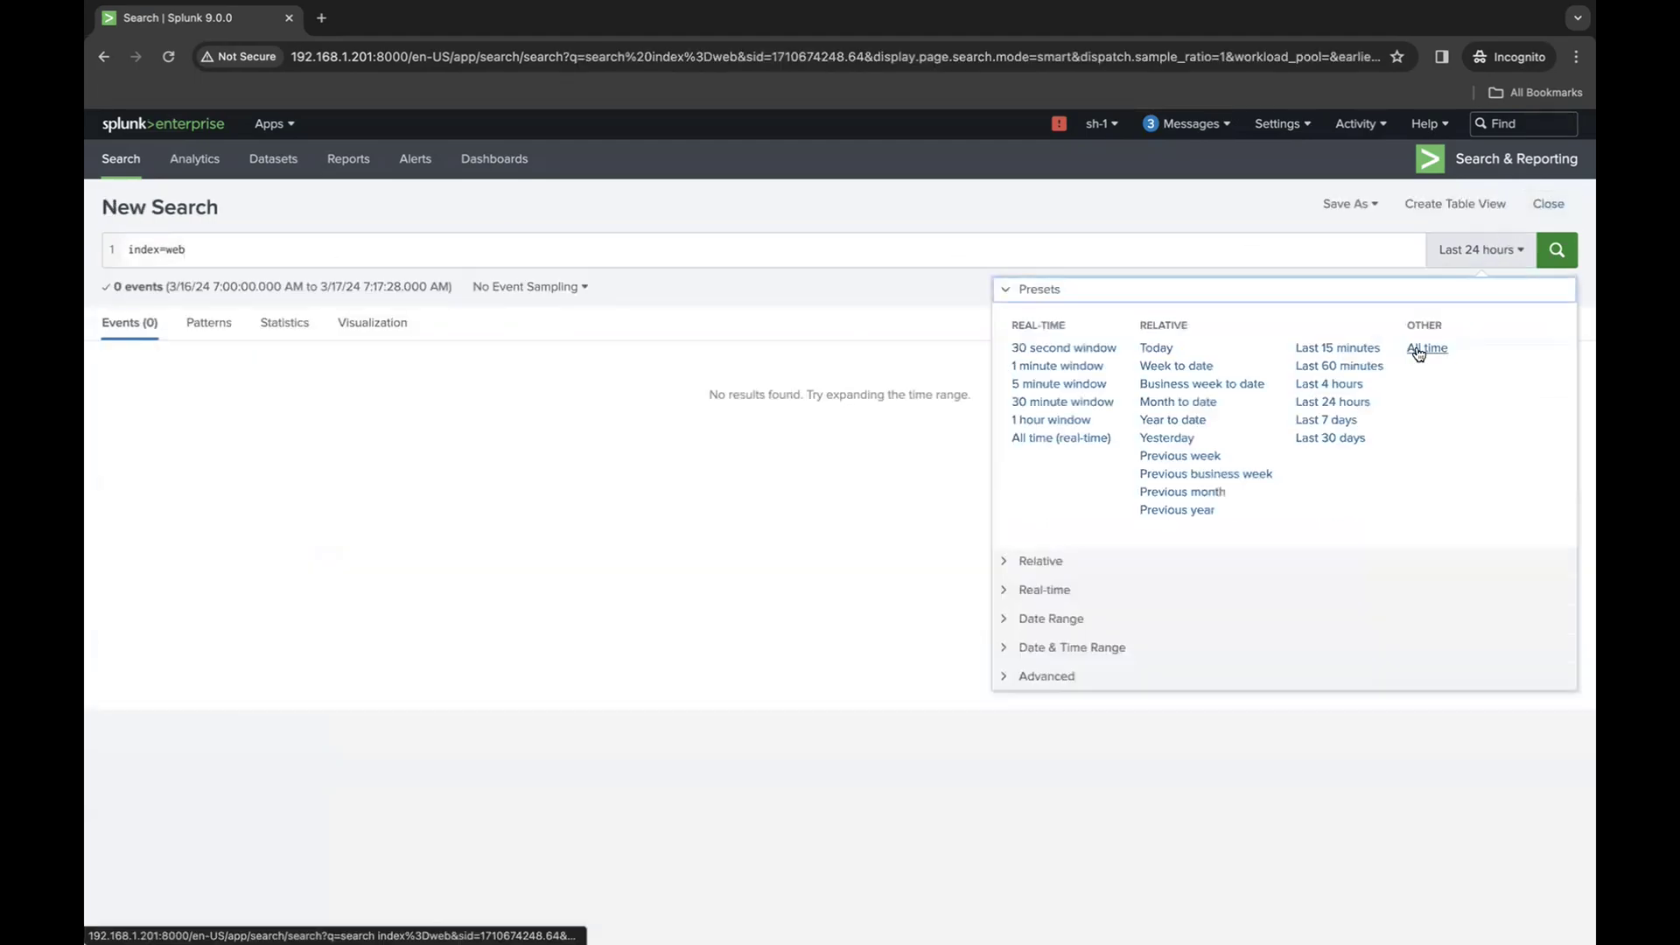
{"action": "left_click", "coordinate": [1426, 352]}
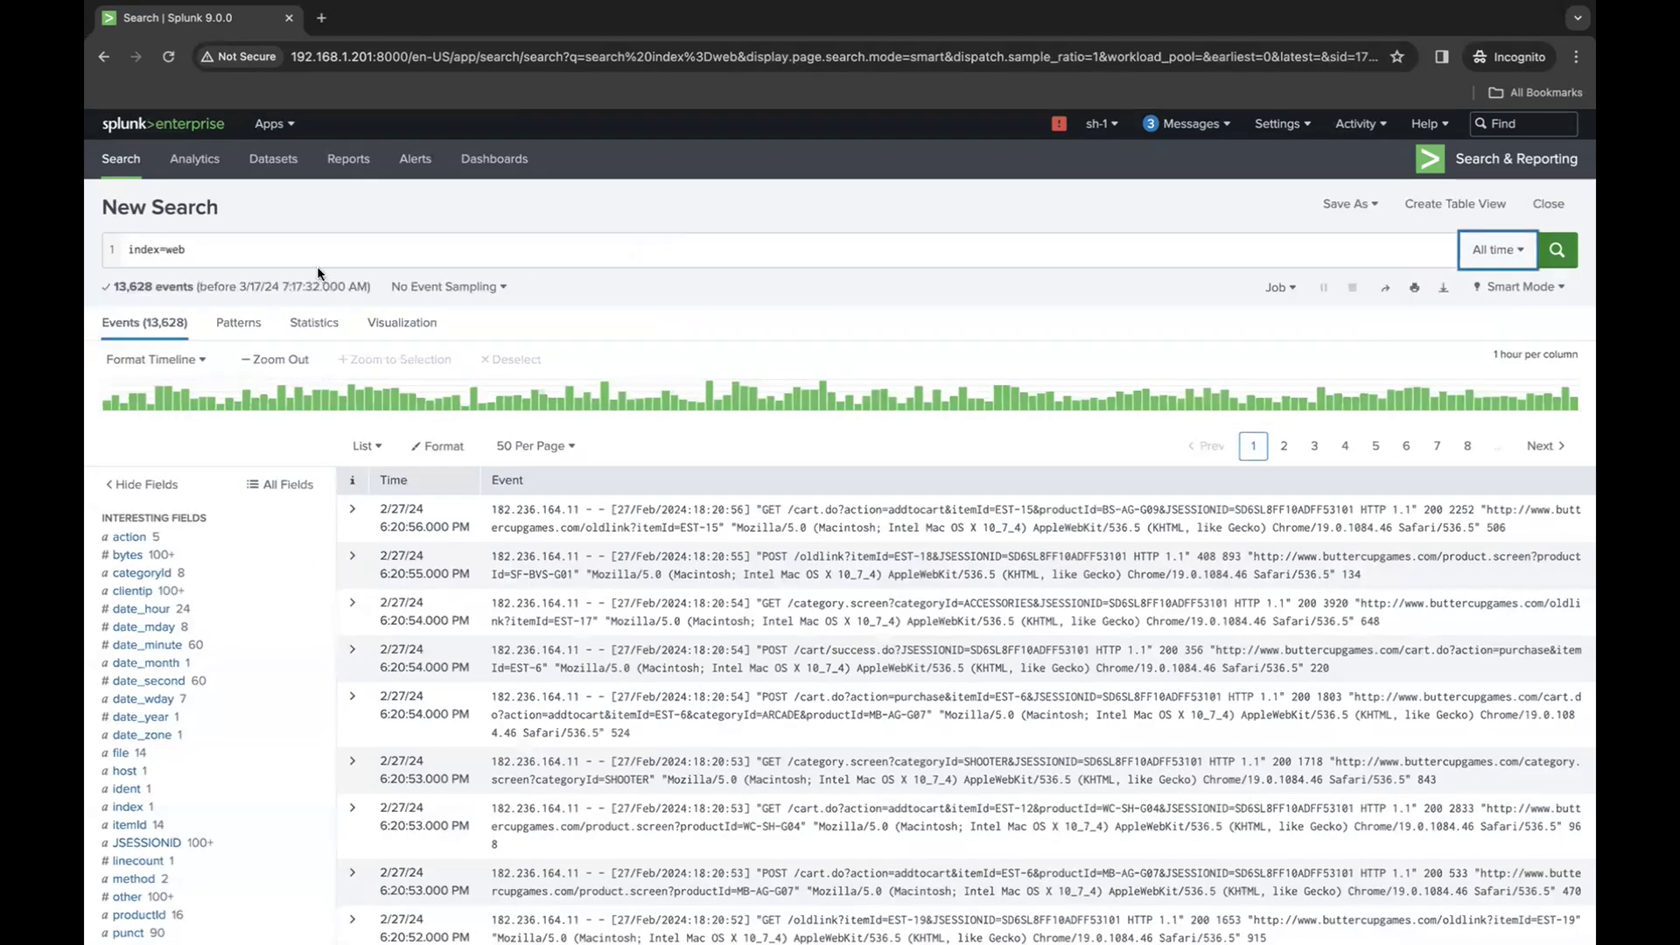
{"action": "left_click", "coordinate": [229, 253]}
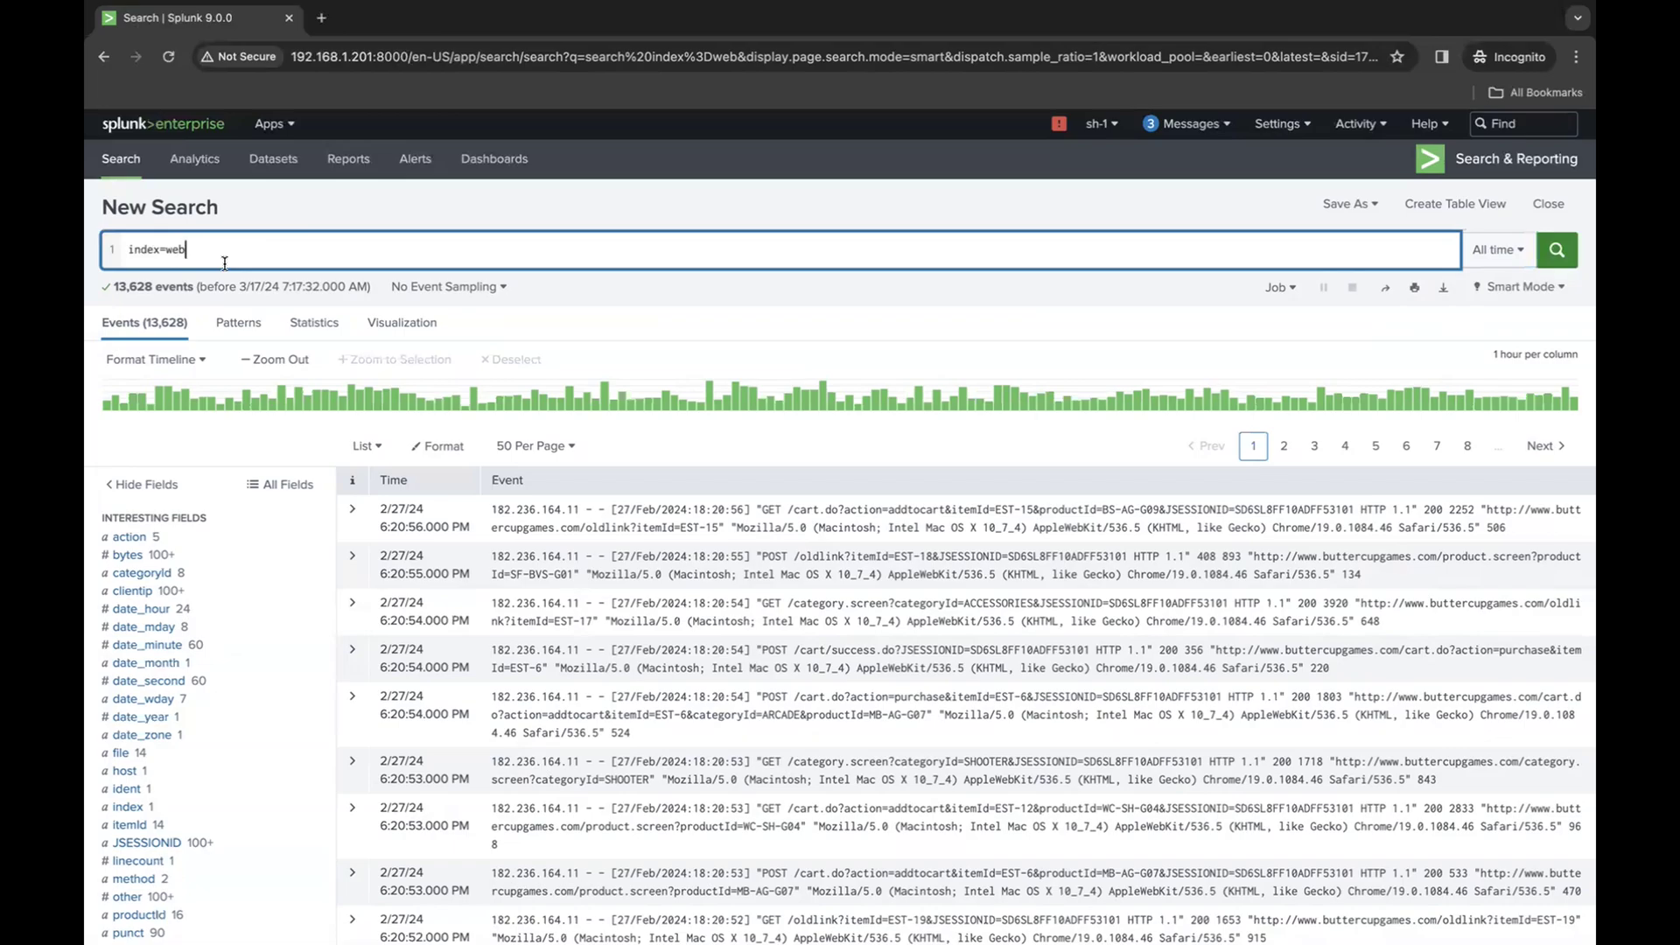
- Inspect the action and source field values, and narrow the search to sourcetype access_combined_wcookie
{"action": "left_click", "coordinate": [161, 539]}
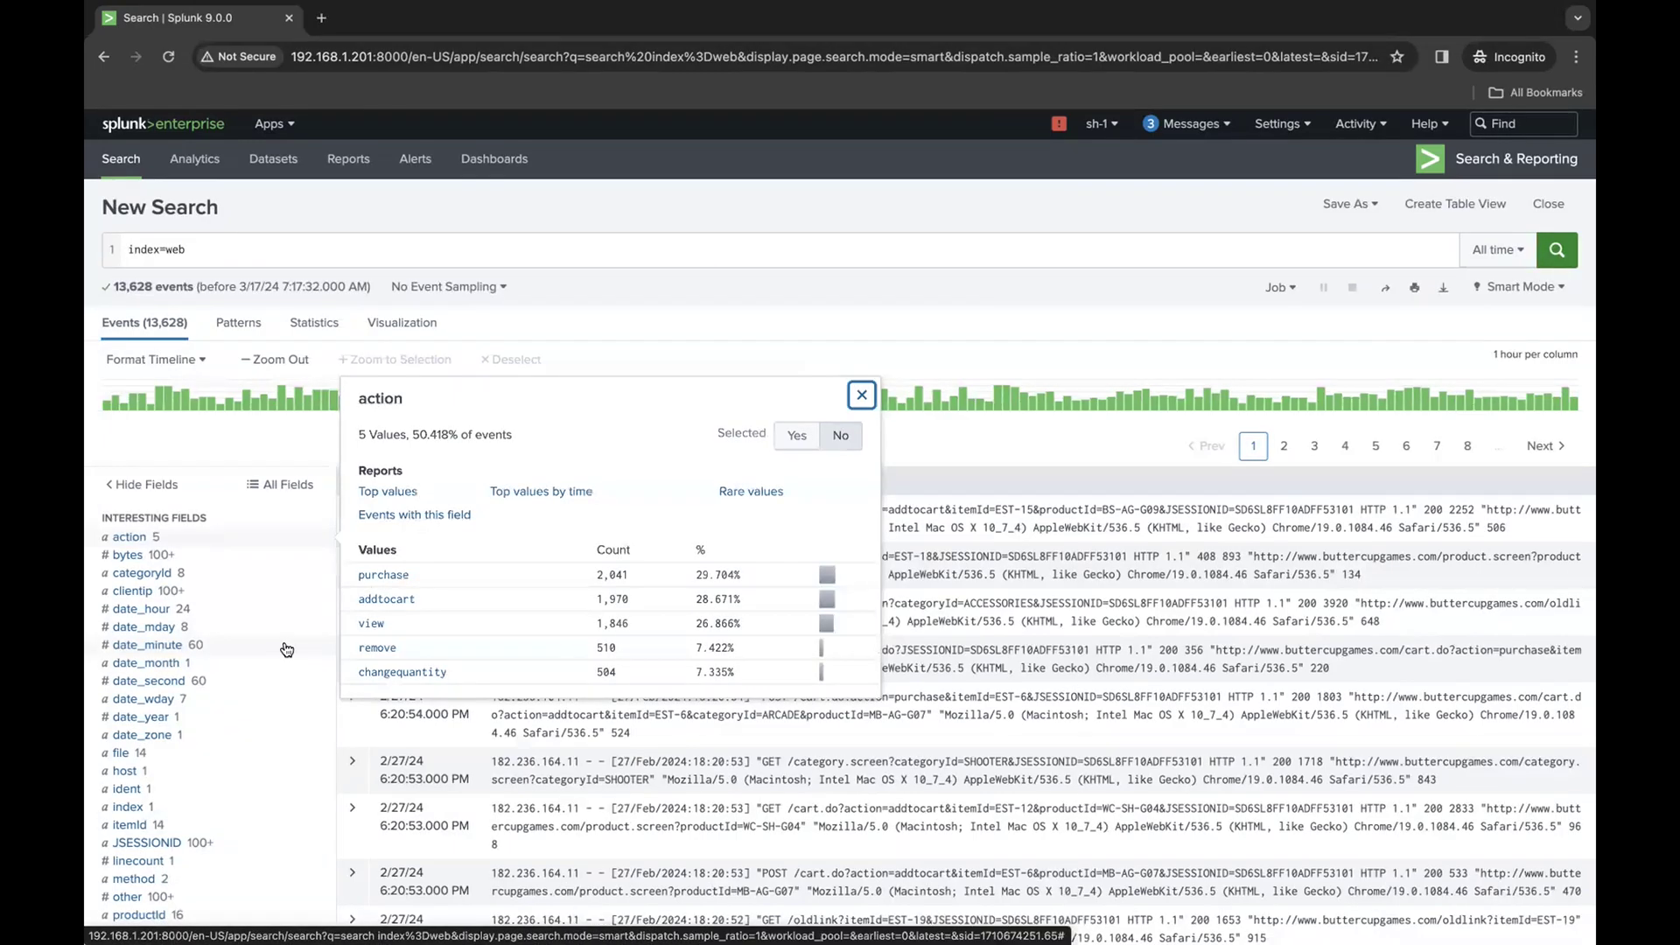
{"action": "scroll", "coordinate": [214, 674], "scroll_direction": "down", "scroll_amount": 3}
{"action": "scroll", "coordinate": [201, 685], "scroll_direction": "down", "scroll_amount": 5}
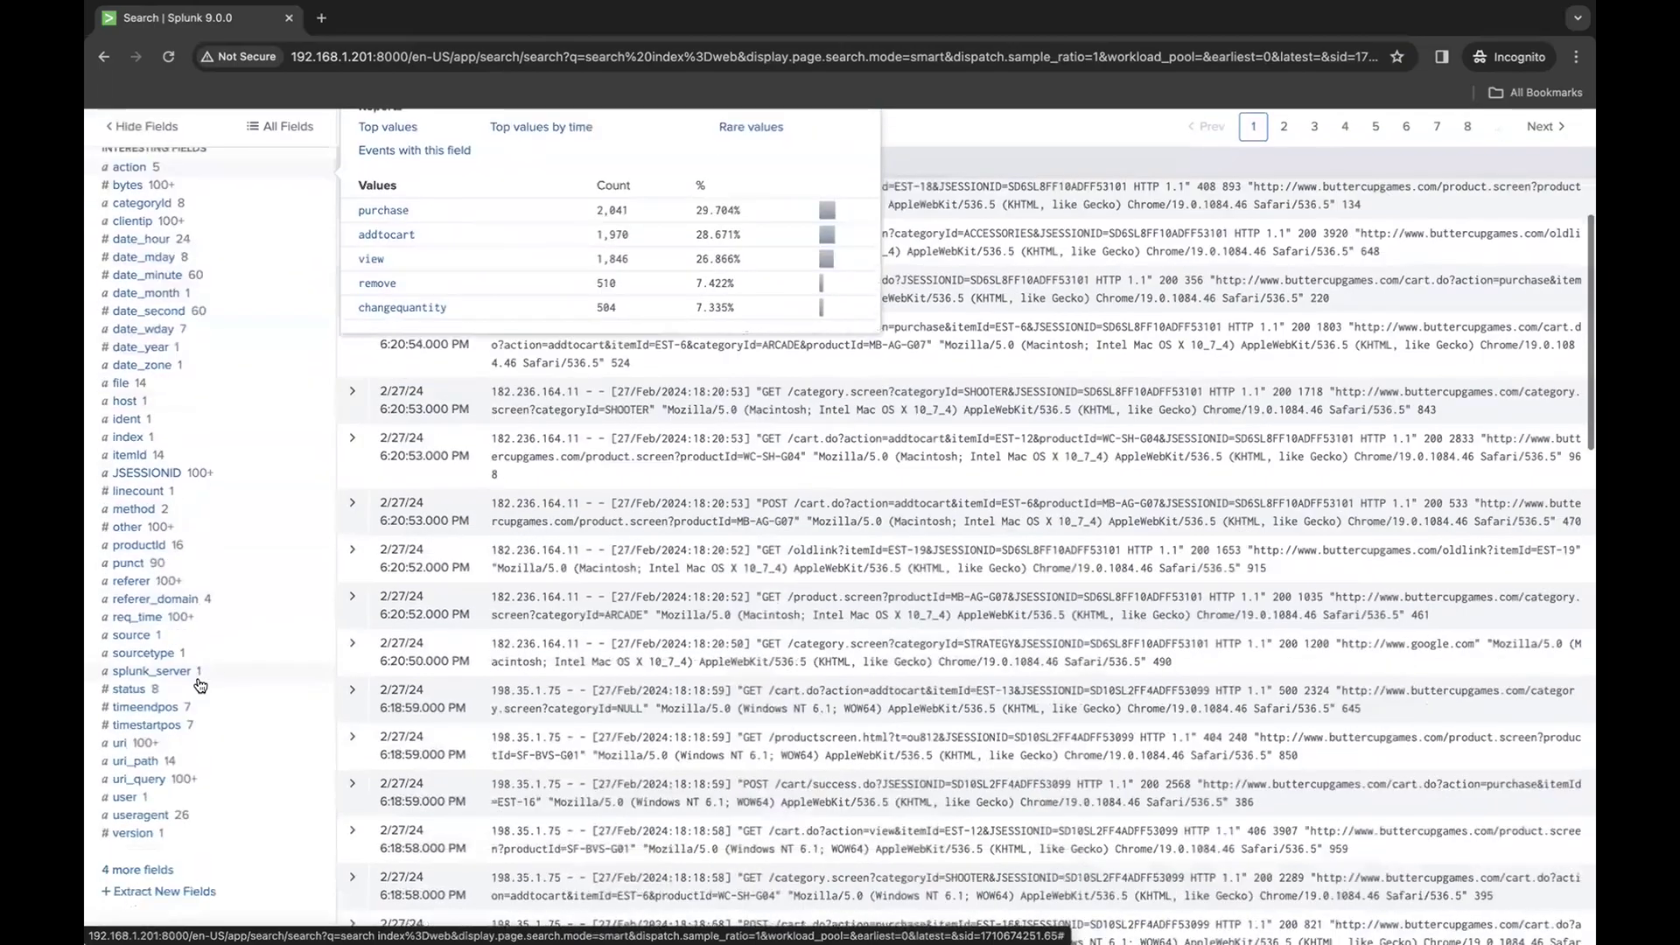
{"action": "left_click", "coordinate": [179, 505]}
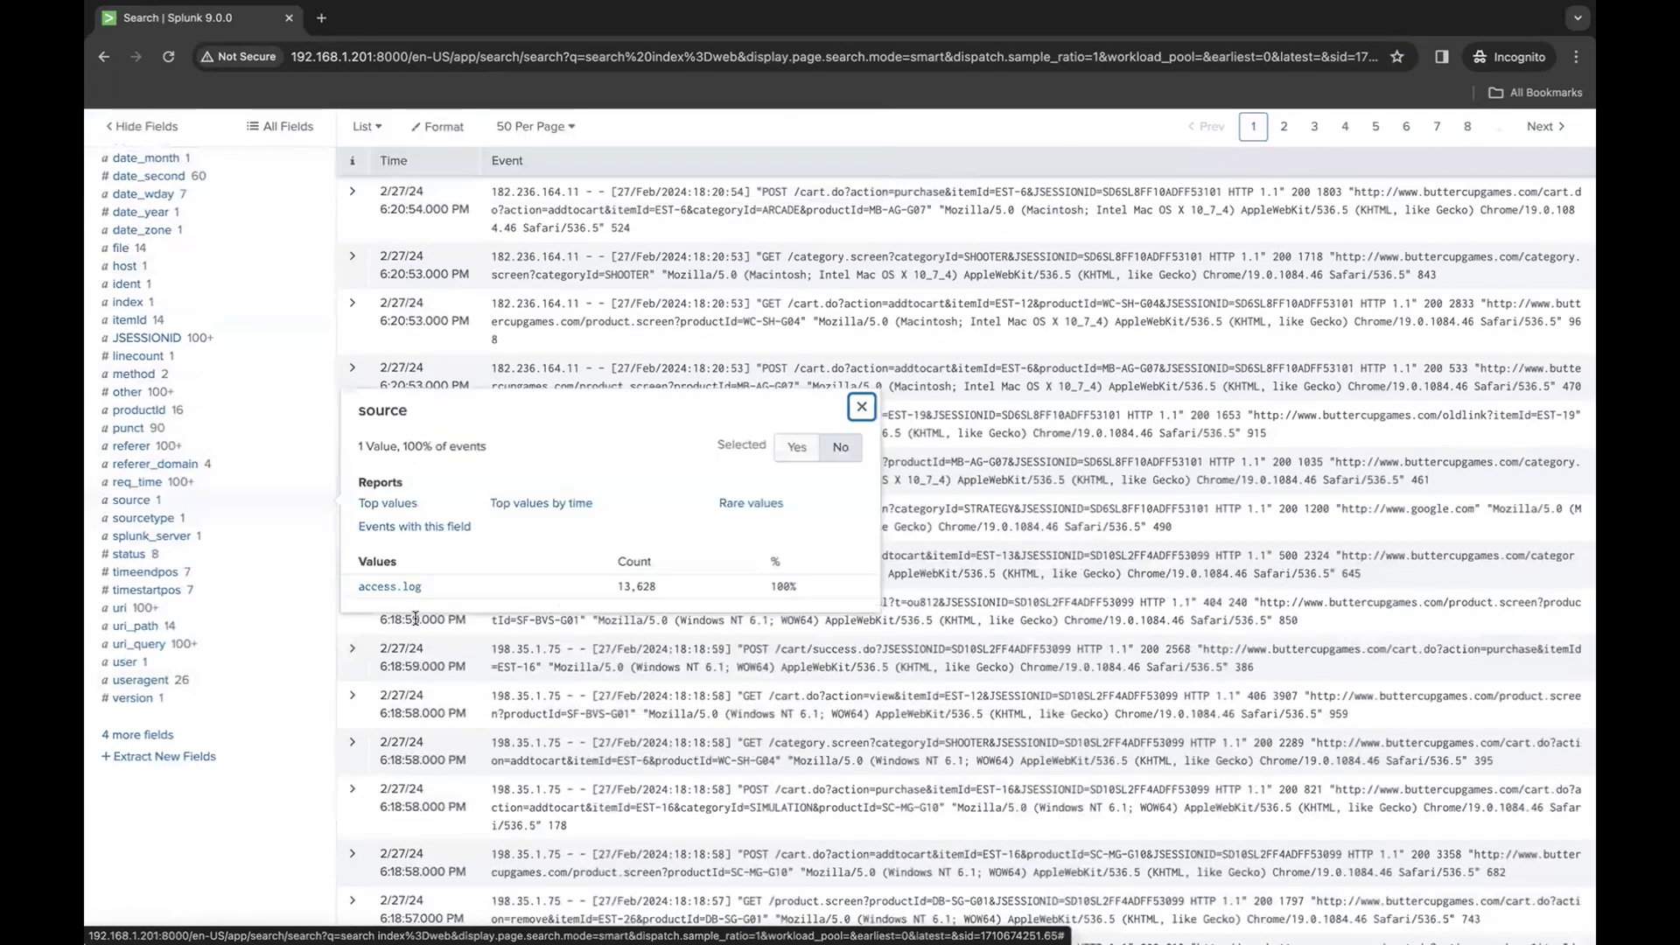
{"action": "left_click", "coordinate": [175, 524]}
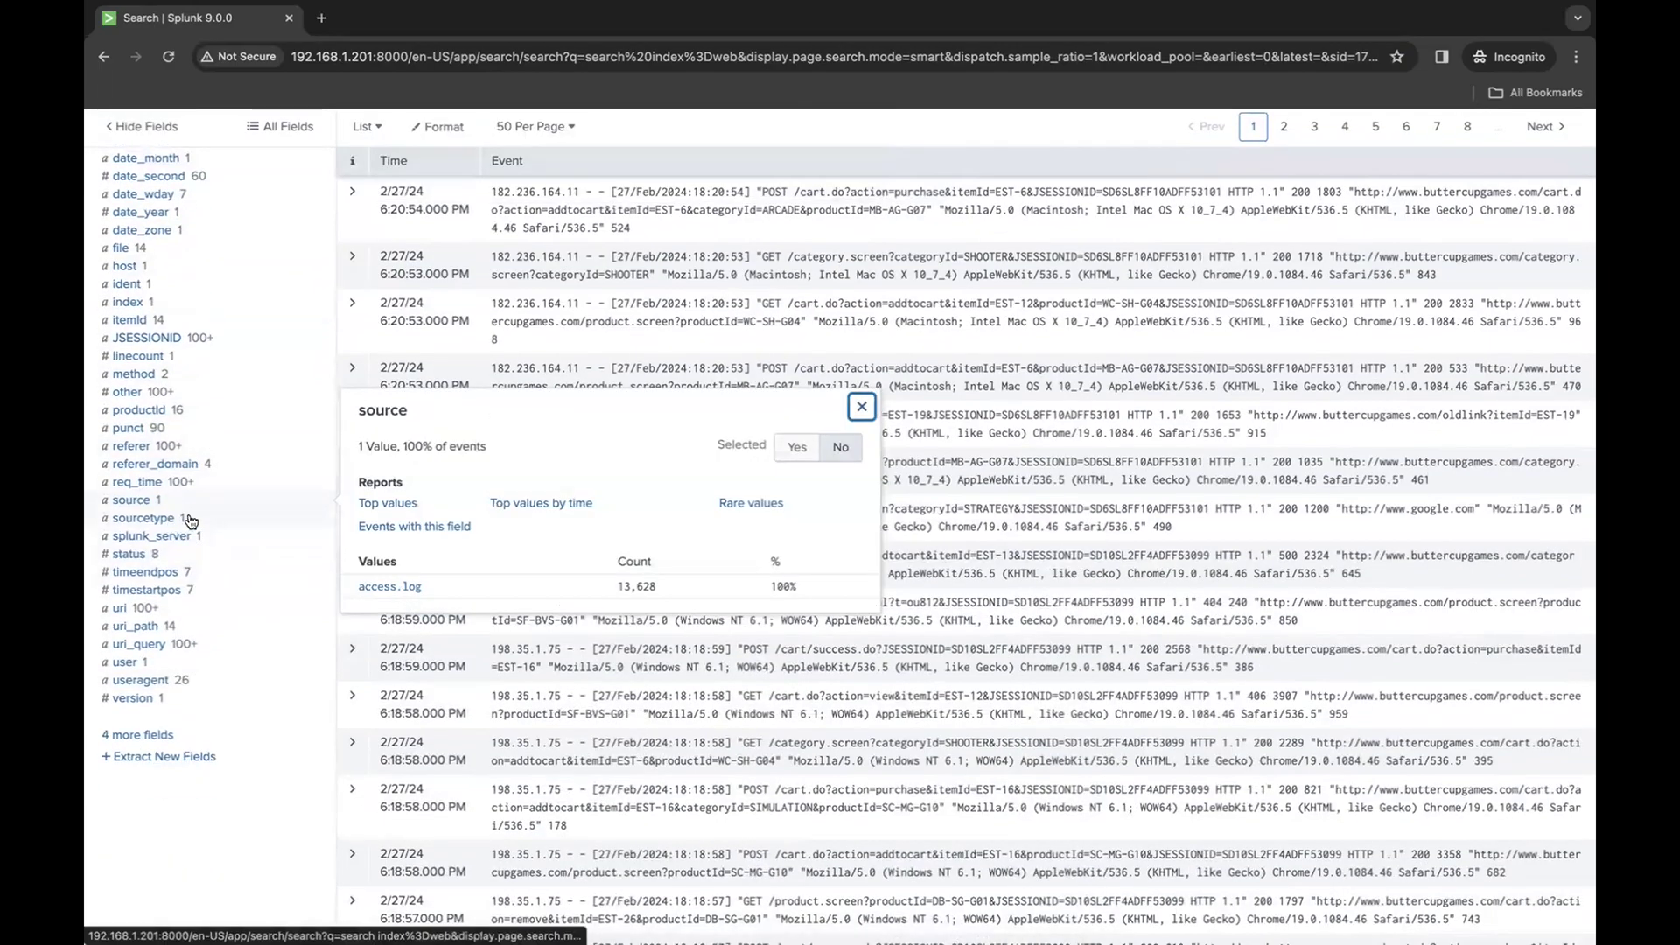
{"action": "left_click", "coordinate": [455, 606]}
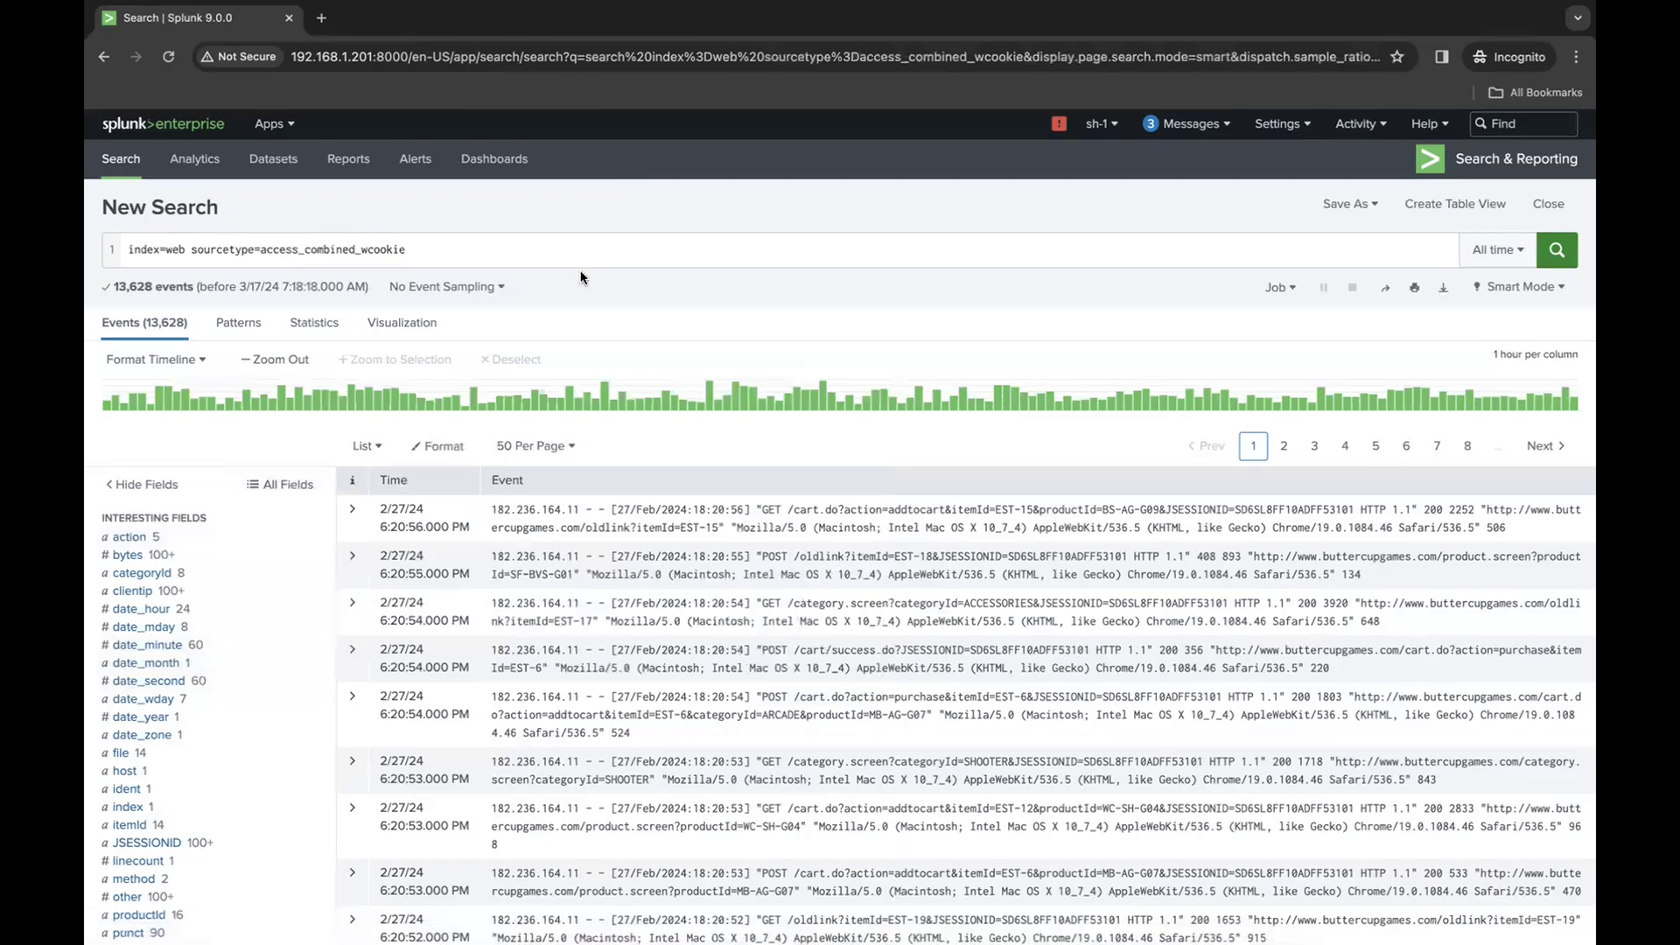
- Start a second line in the search query with a pipe
{"action": "left_click", "coordinate": [581, 246]}
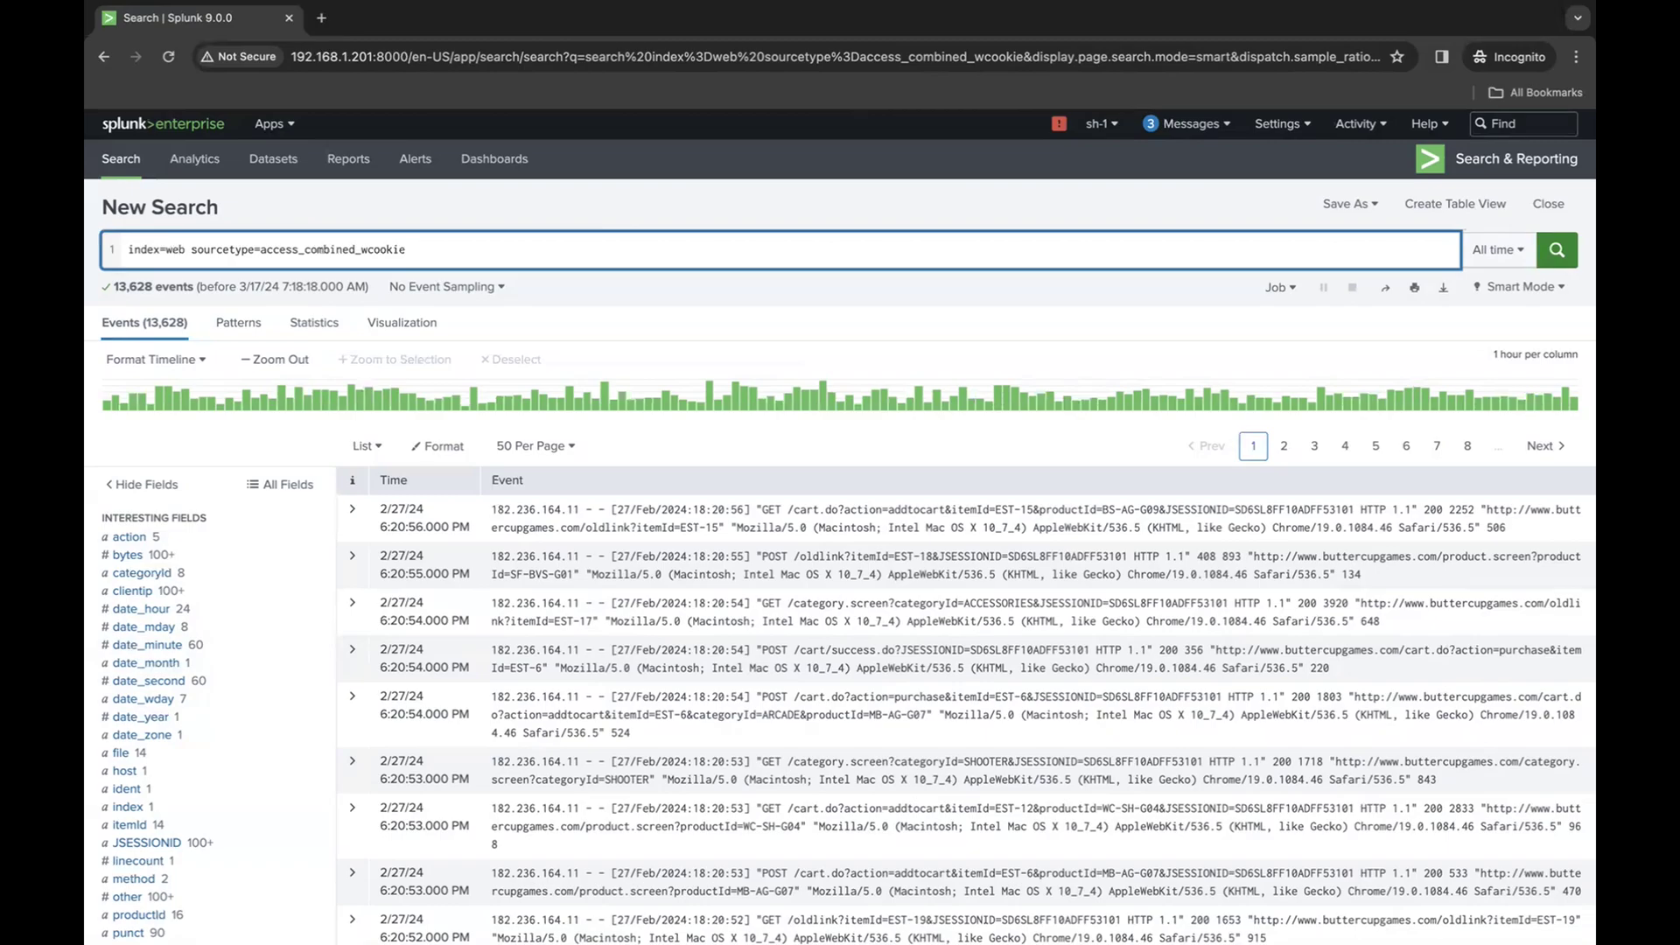
{"action": "key", "text": "shift+Return"}
{"action": "type", "text": "|"}
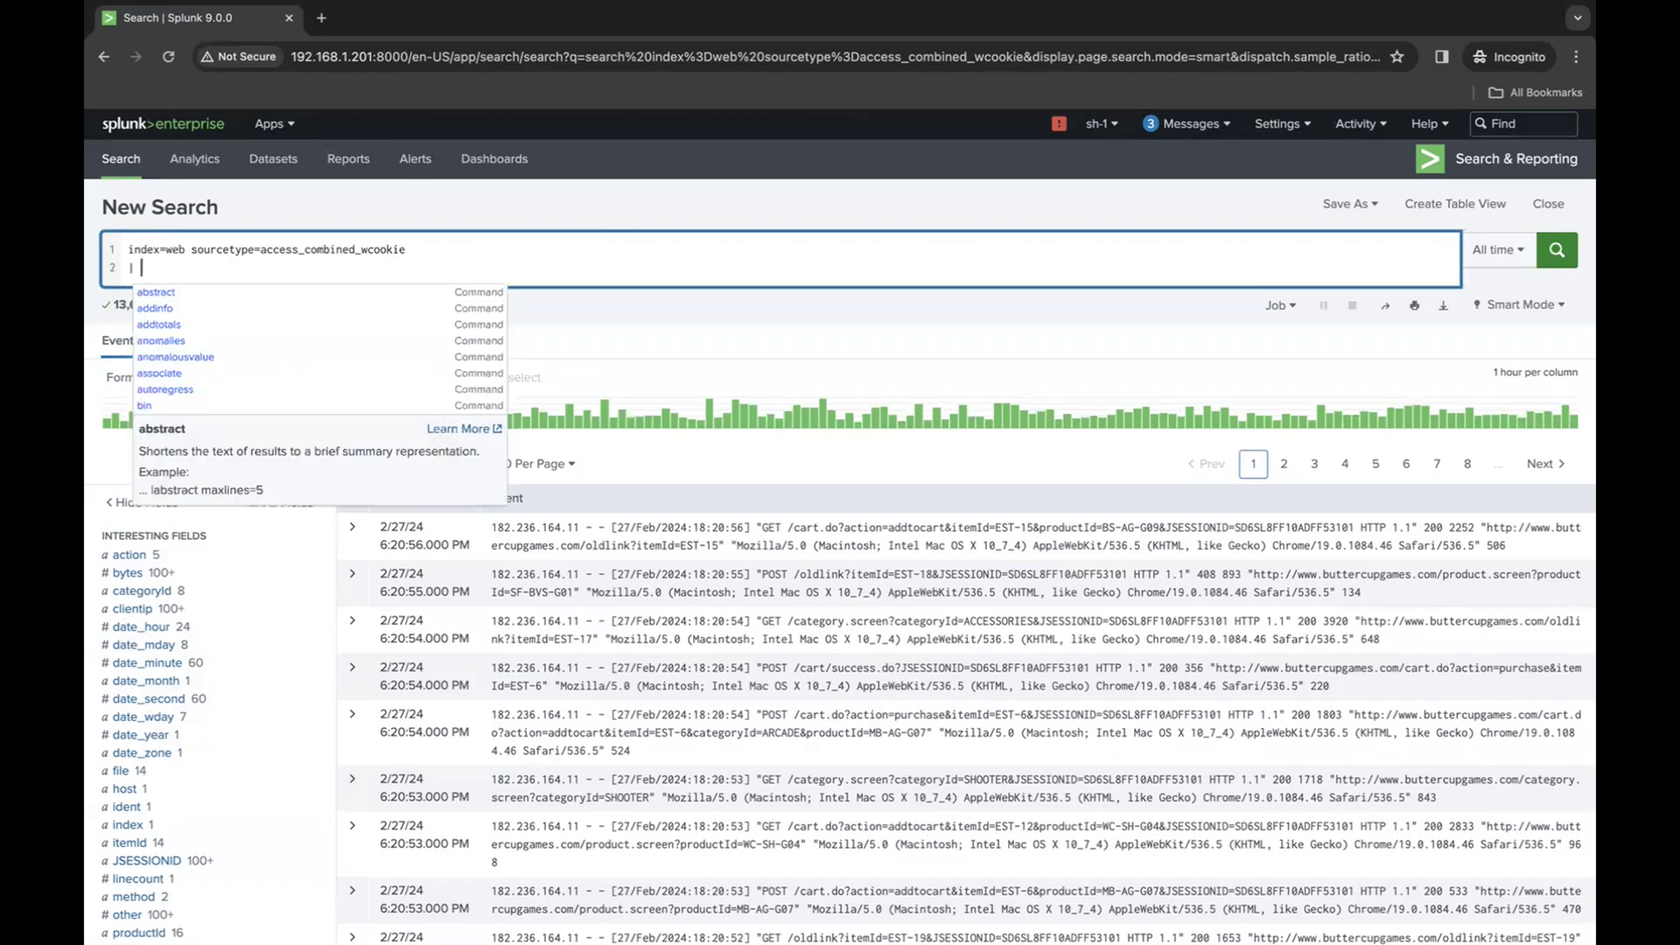
{"action": "key", "text": "BackSpace"}
{"action": "key", "text": "BackSpace"}
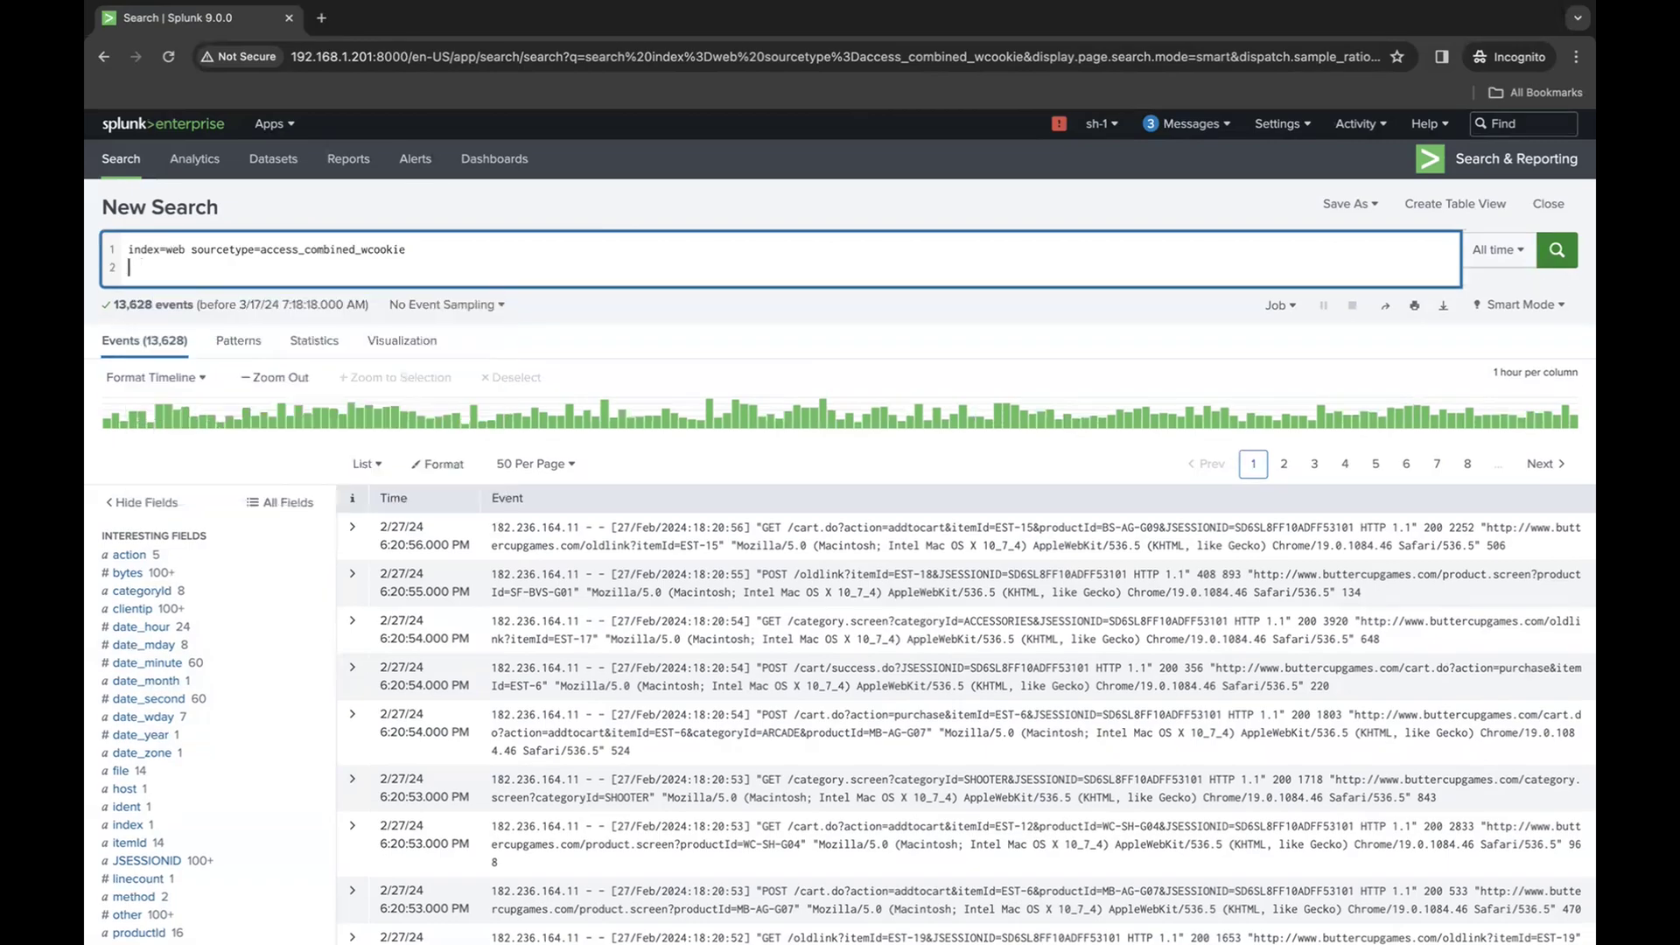
{"action": "key", "text": "BackSpace"}
{"action": "type", "text": "|"}
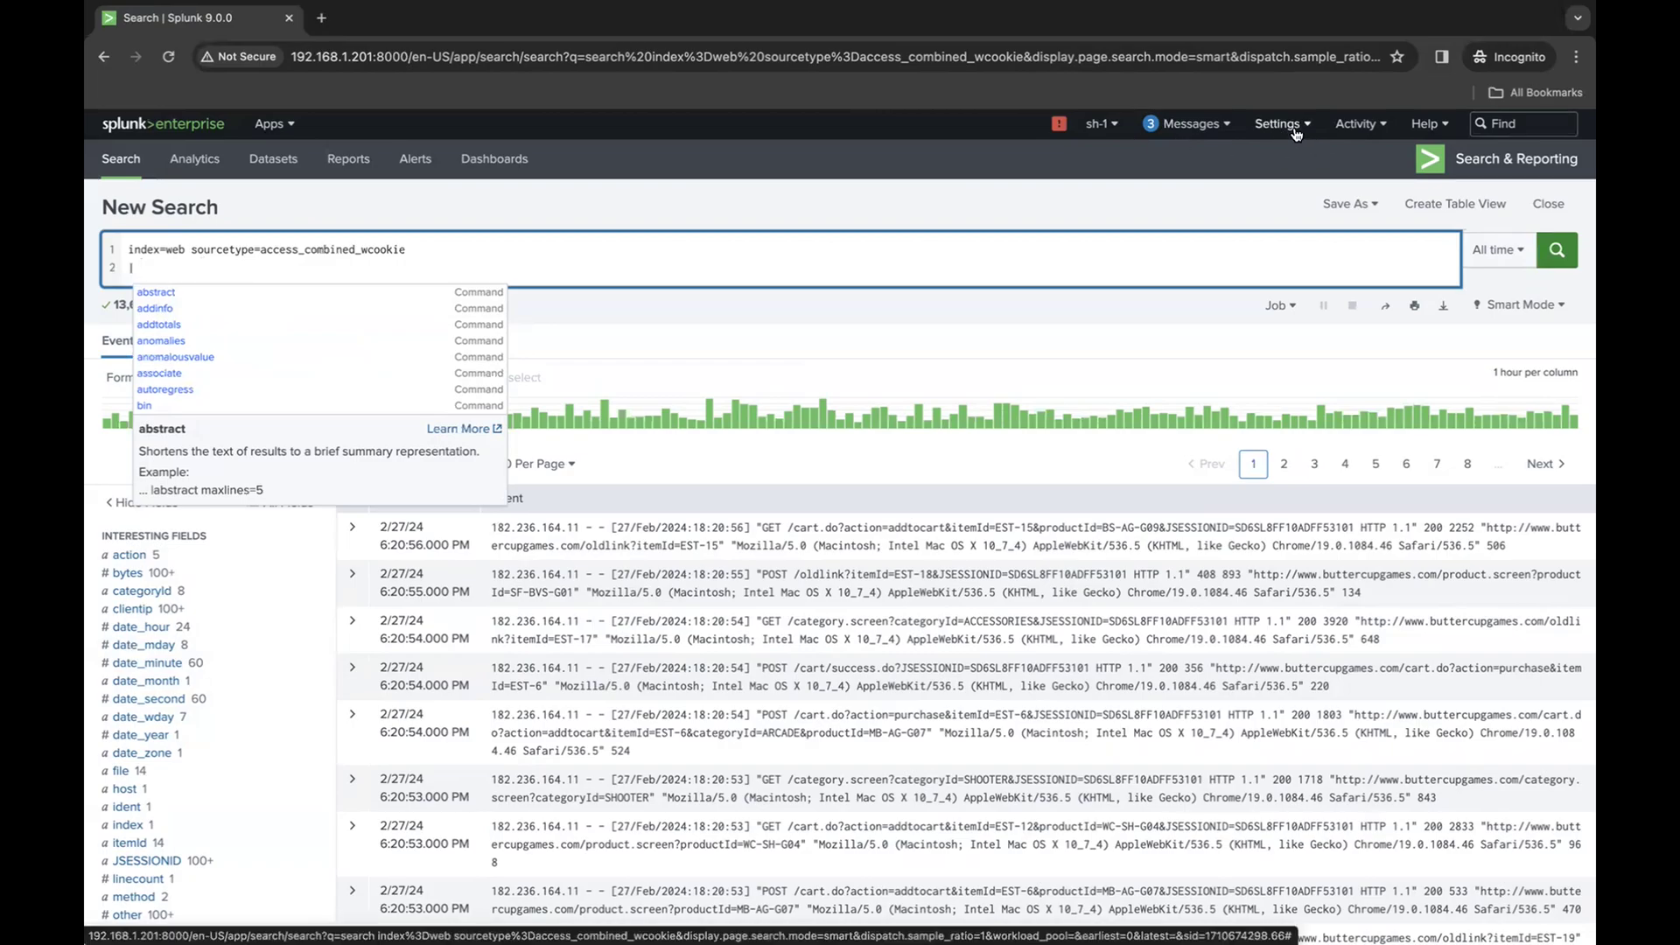
- Apply the SPL Editor preferences with the Compact search assistant, line numbers and search auto-format enabled
{"action": "left_click", "coordinate": [1108, 134]}
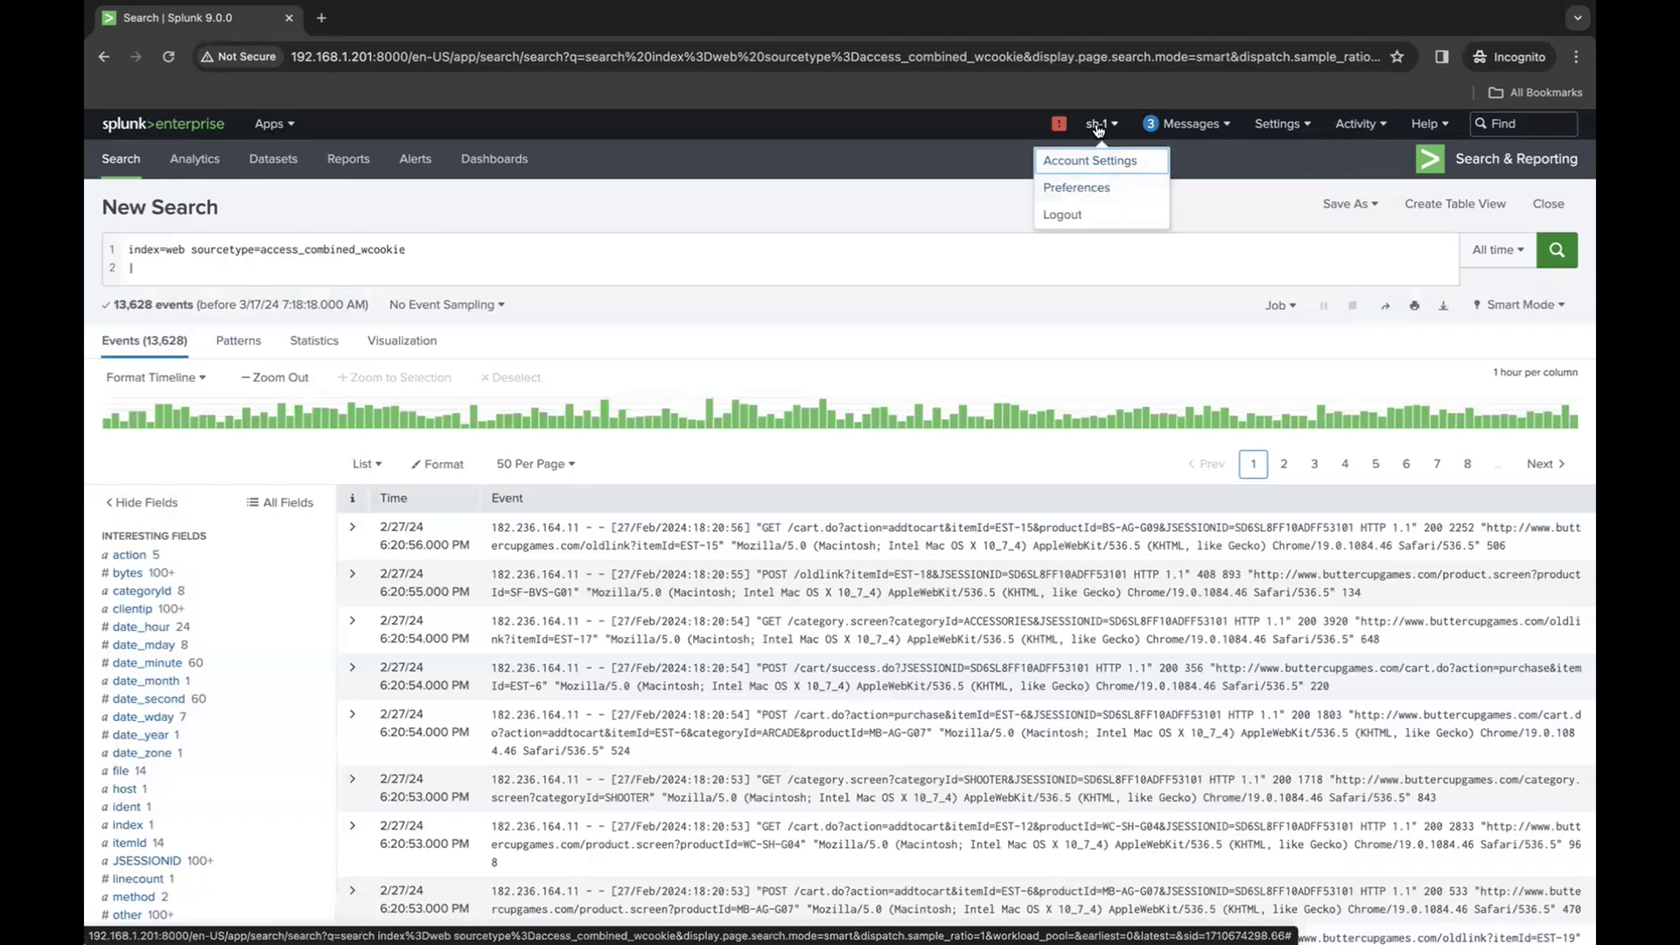
{"action": "left_click", "coordinate": [1081, 192]}
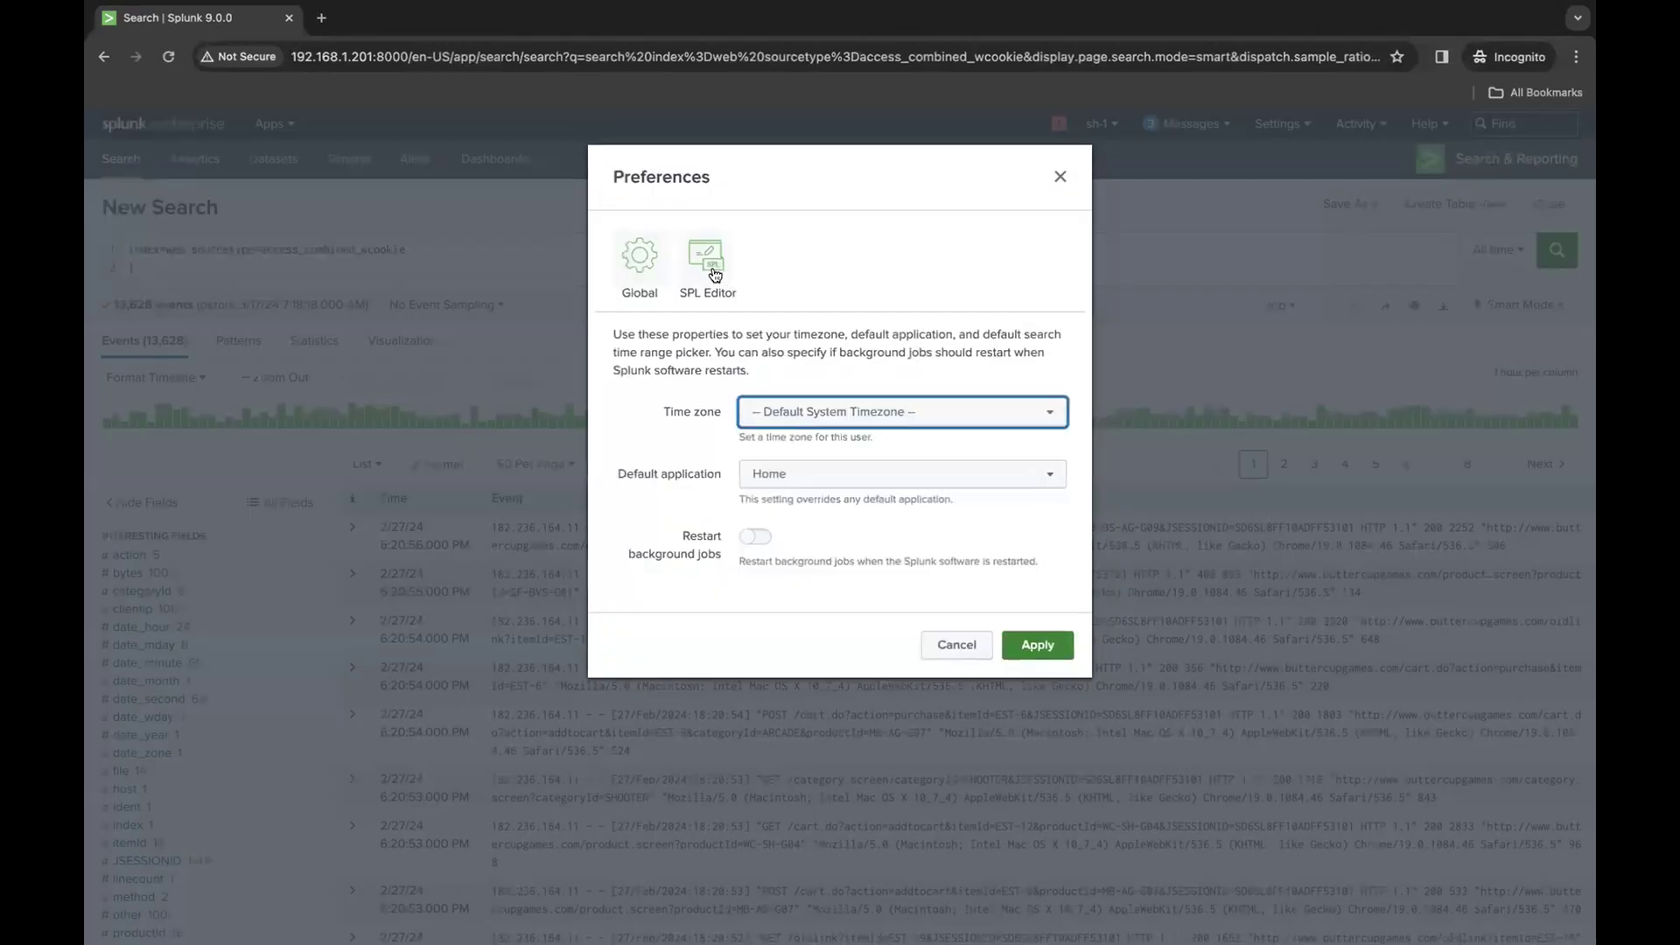
{"action": "left_click", "coordinate": [716, 275]}
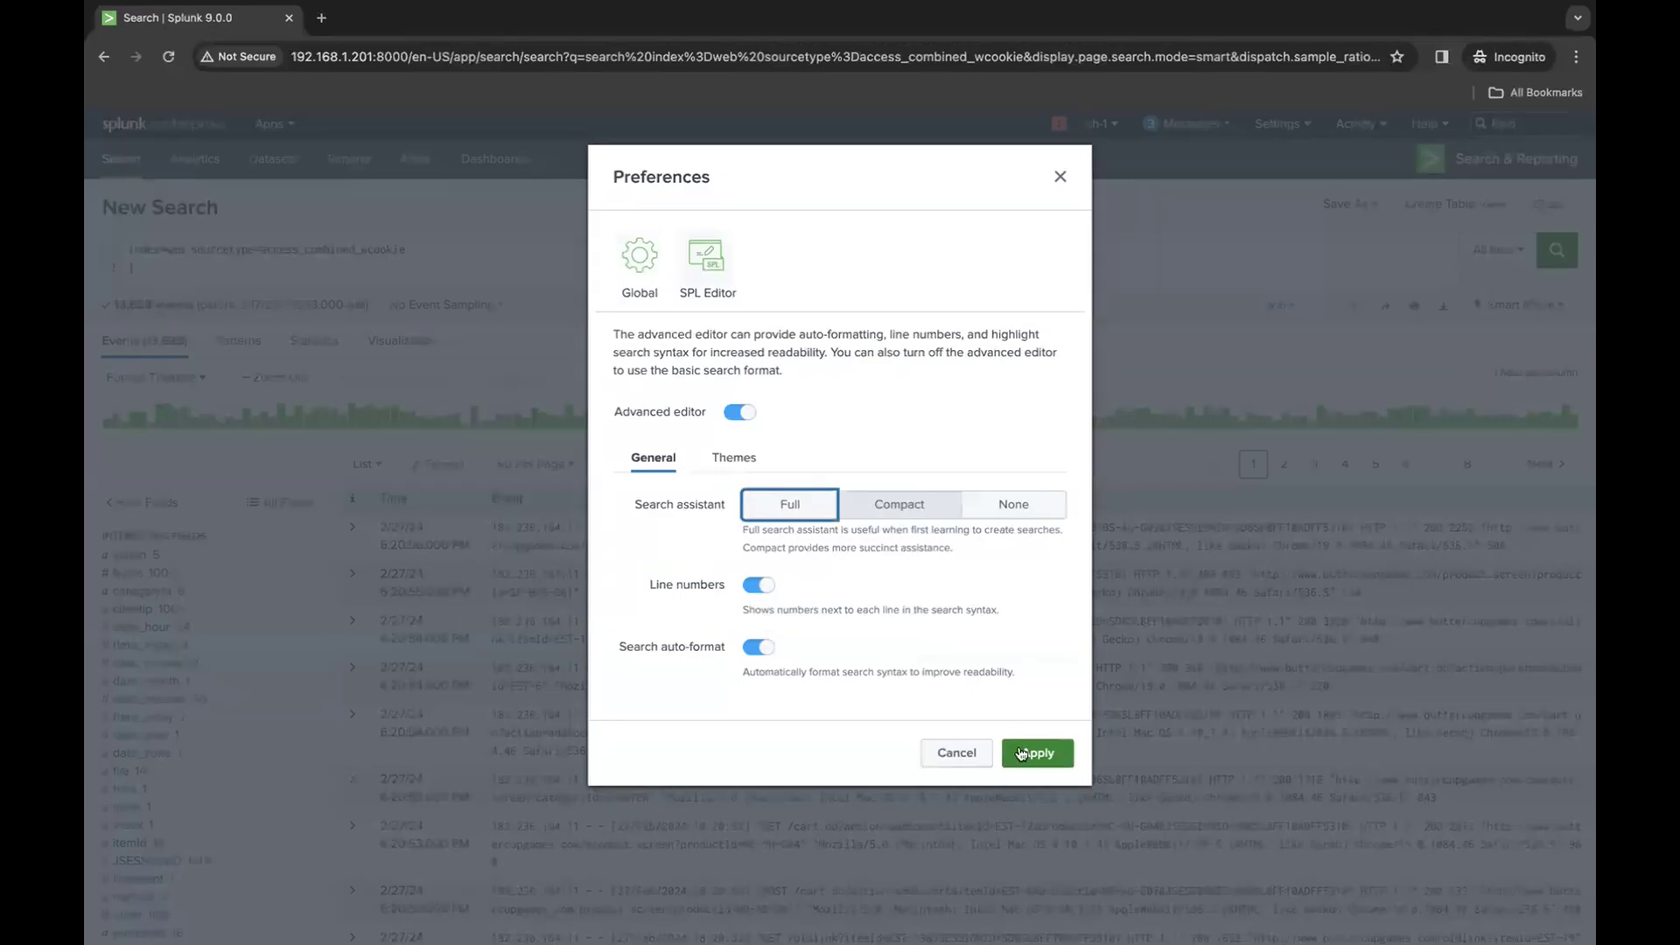
{"action": "left_click", "coordinate": [1053, 756]}
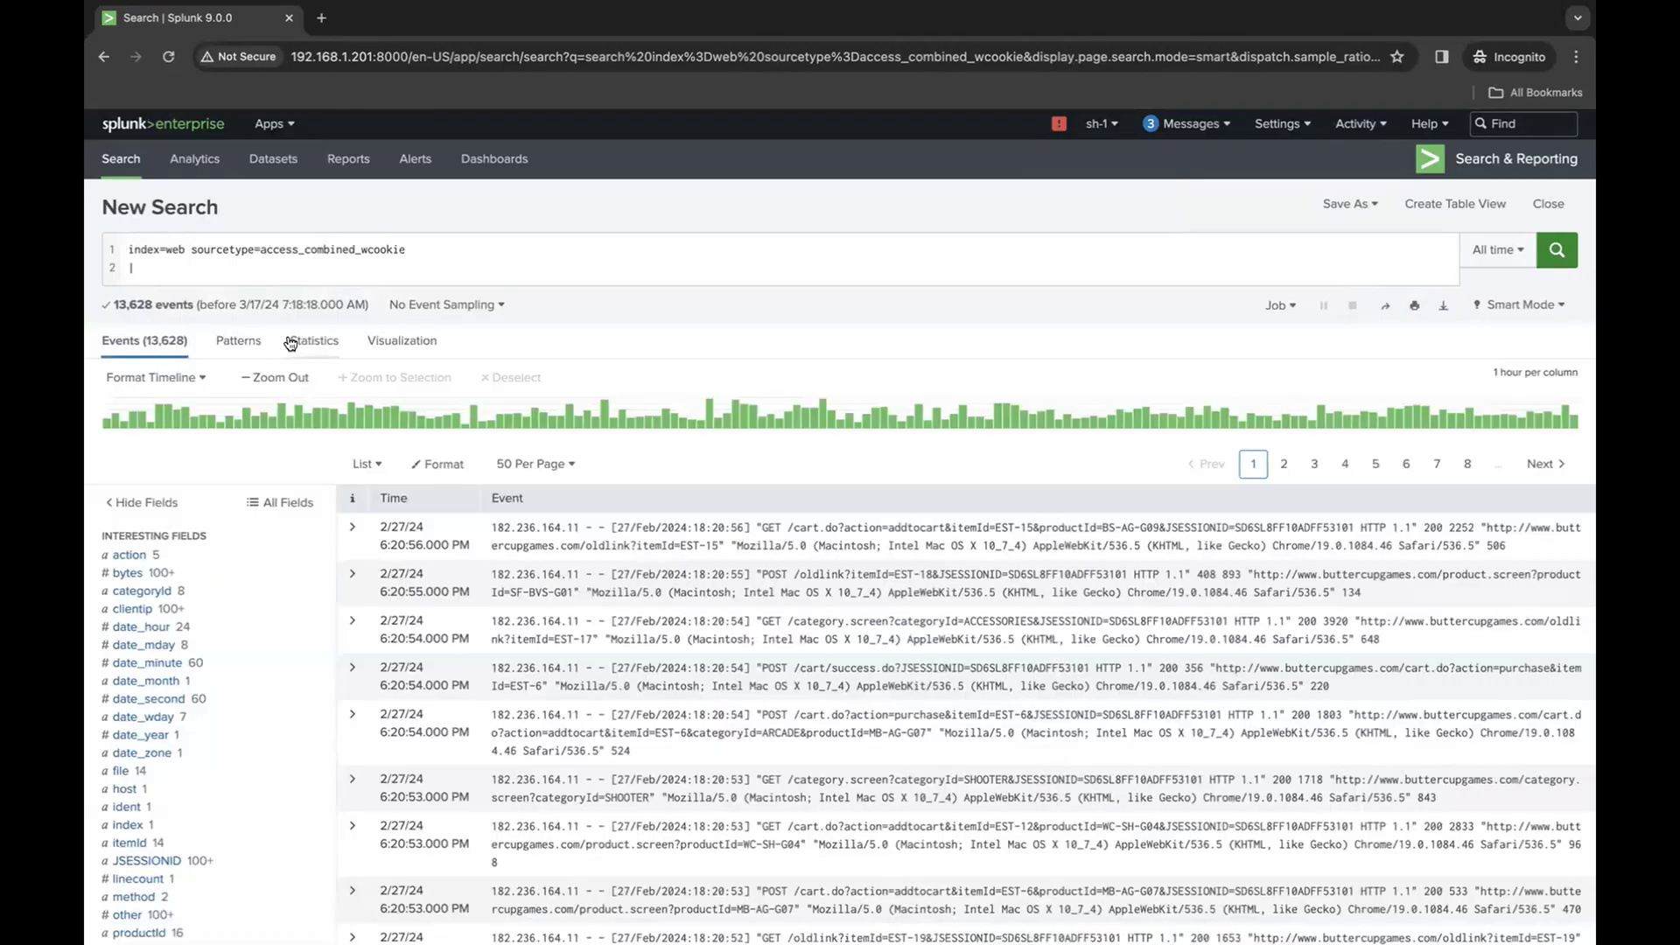
- Re-enter the pipe on the query's second line and add the command table _time, action
{"action": "left_click", "coordinate": [159, 266]}
{"action": "key", "text": "BackSpace"}
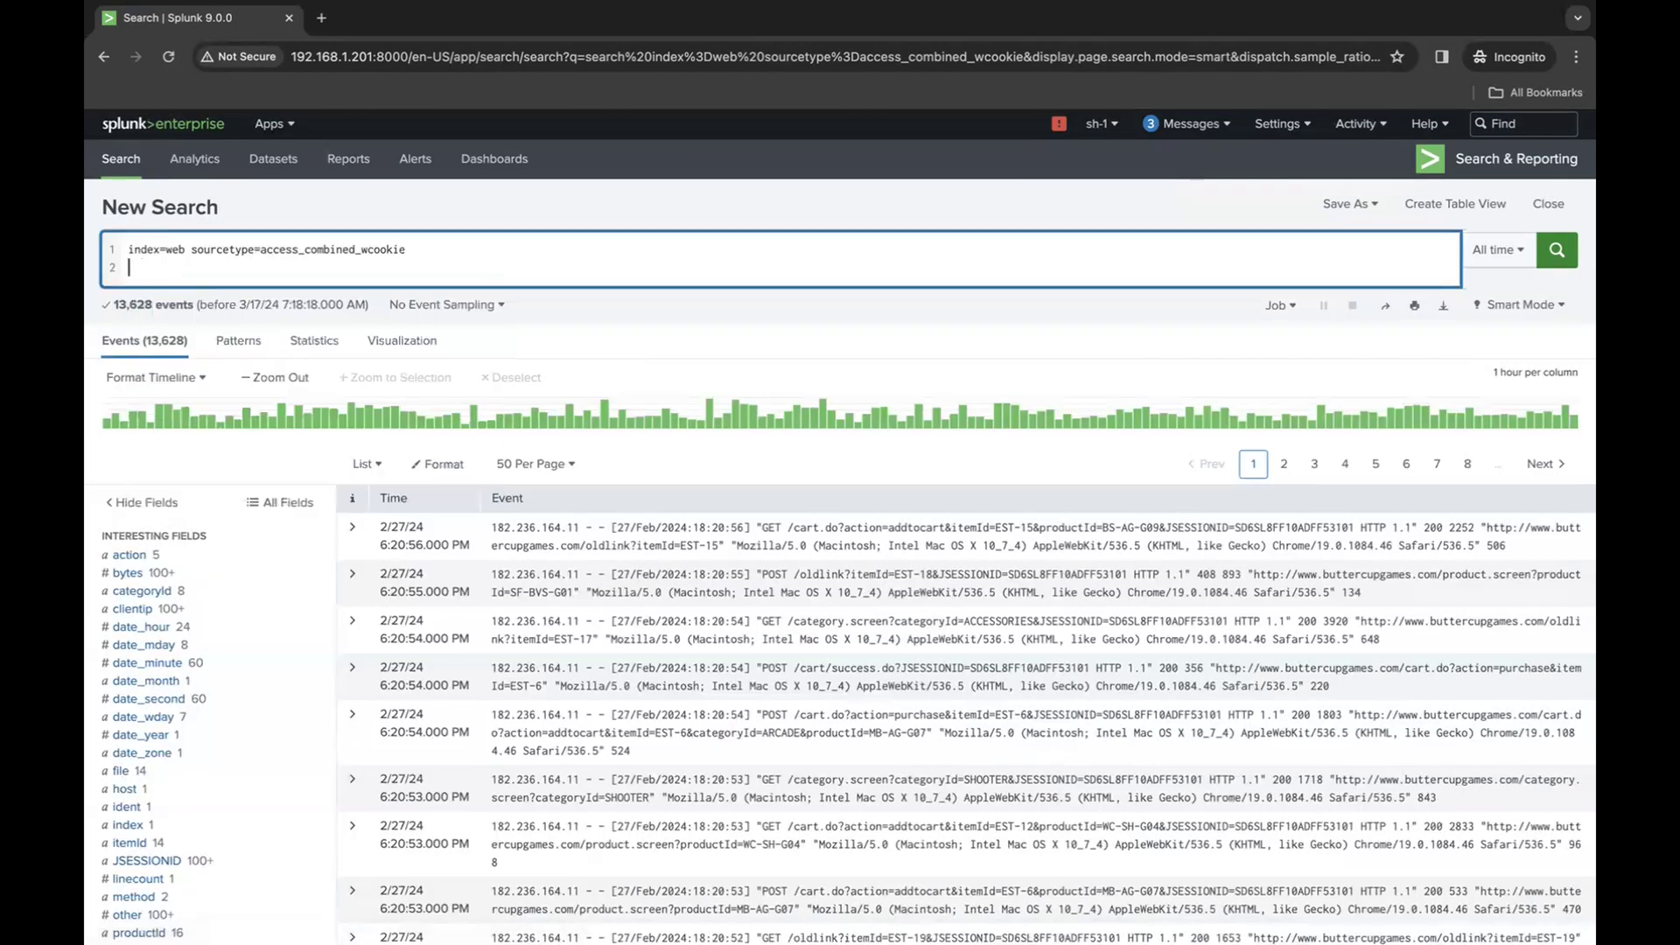
{"action": "type", "text": "|"}
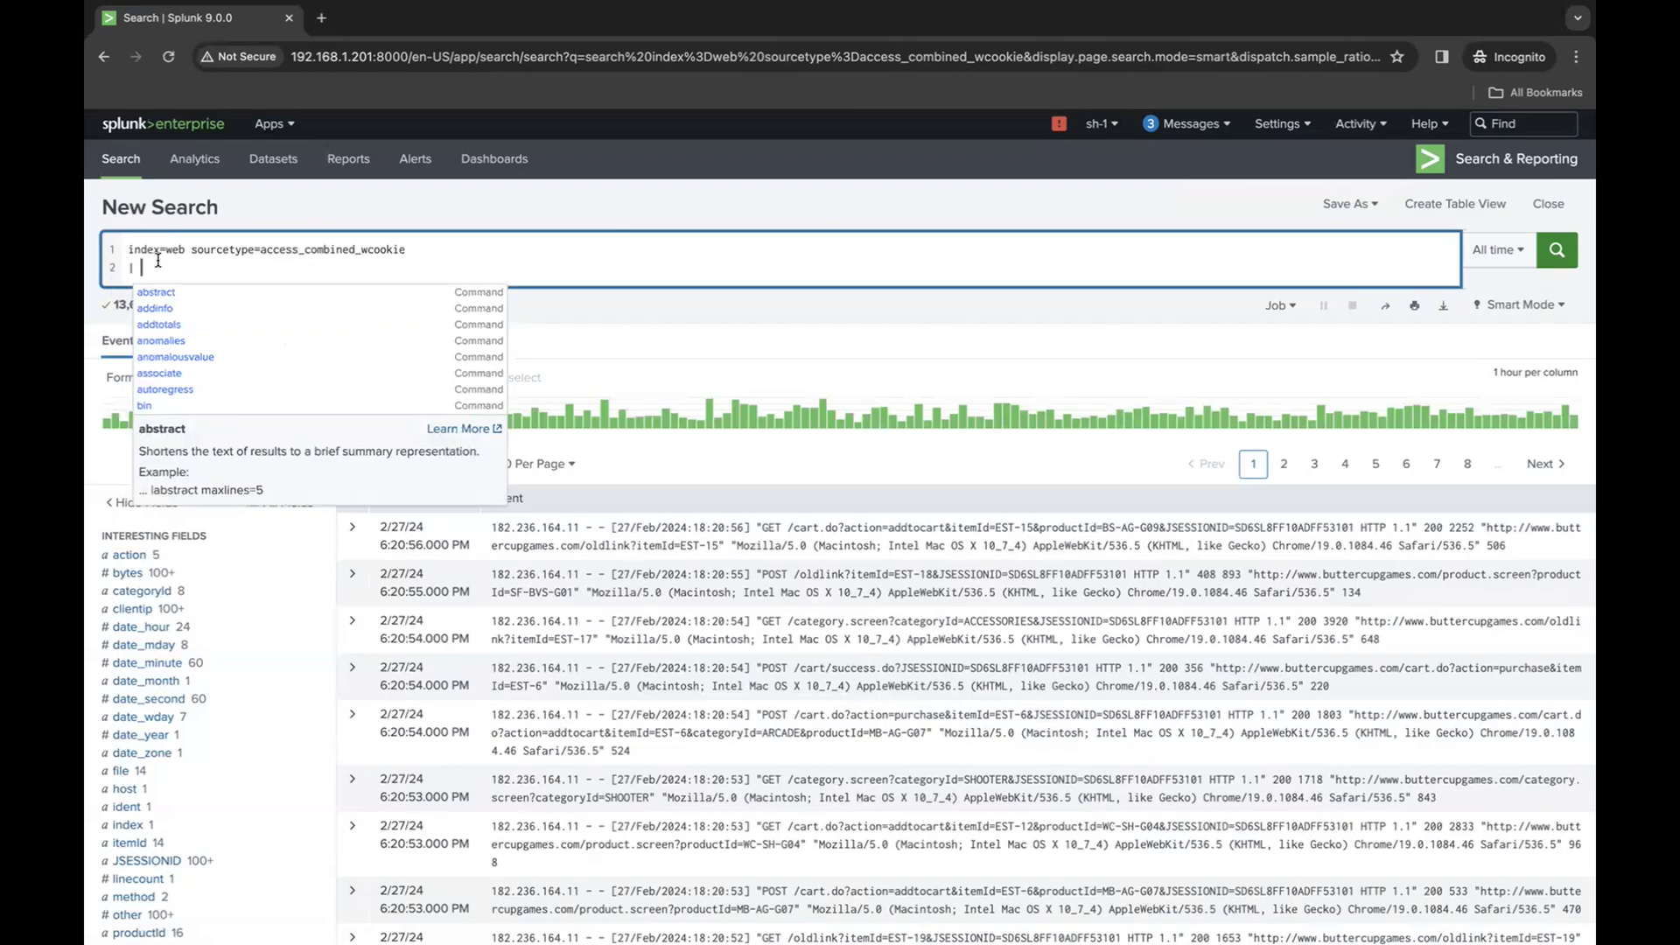
{"action": "type", "text": "table"}
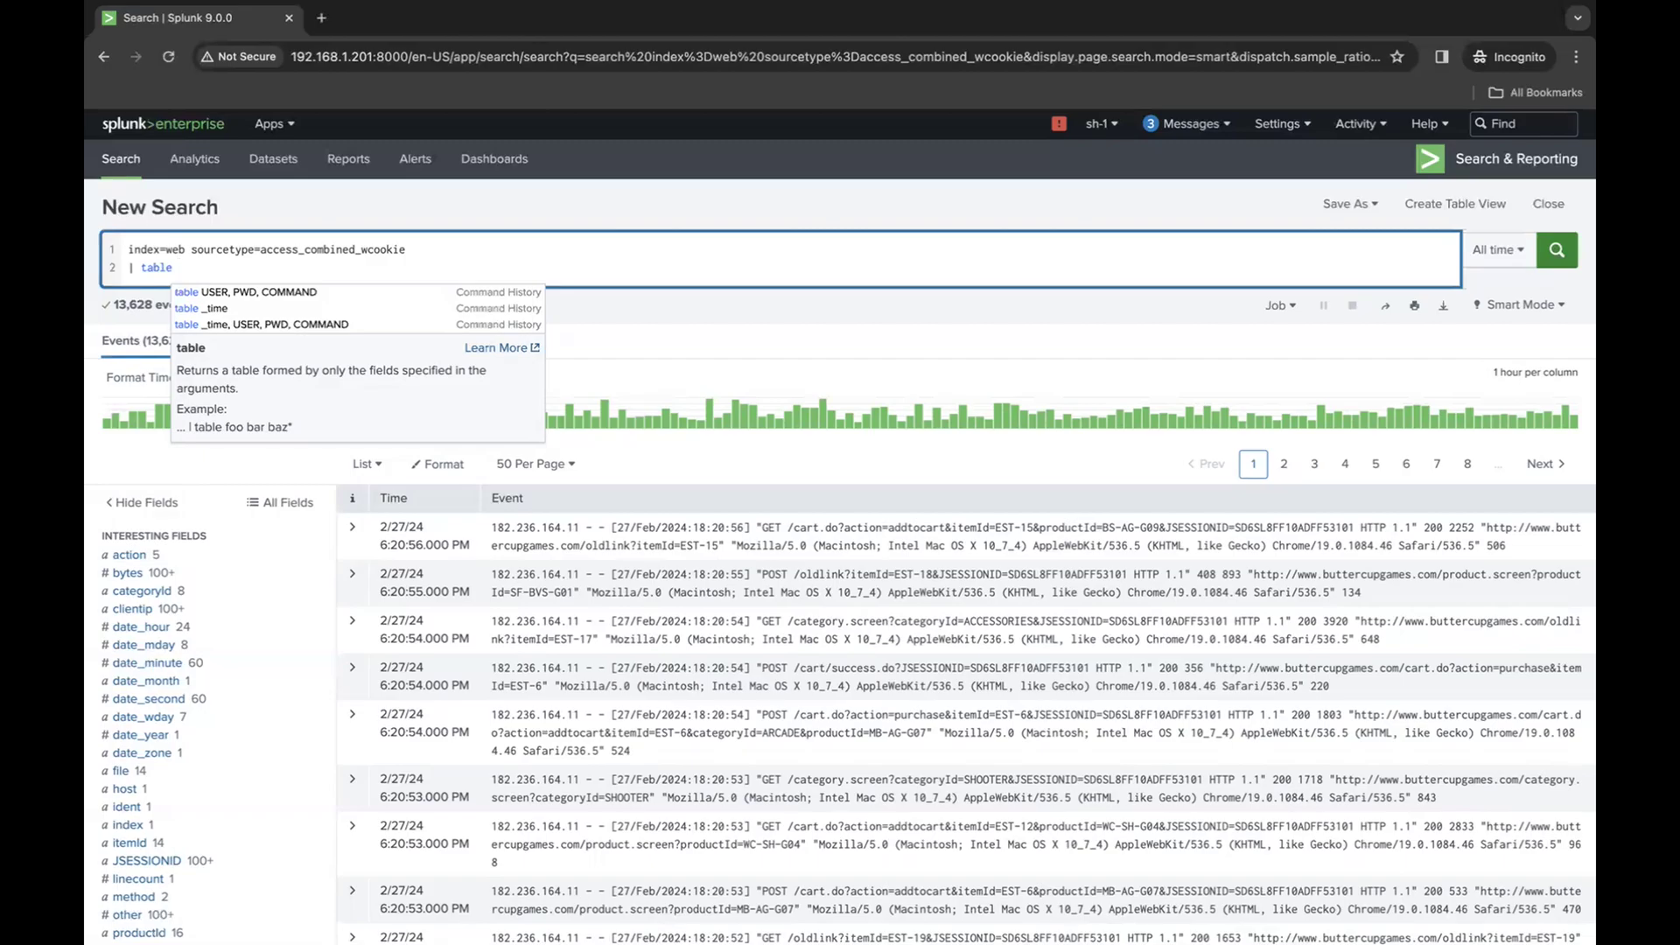
{"action": "type", "text": "cli"}
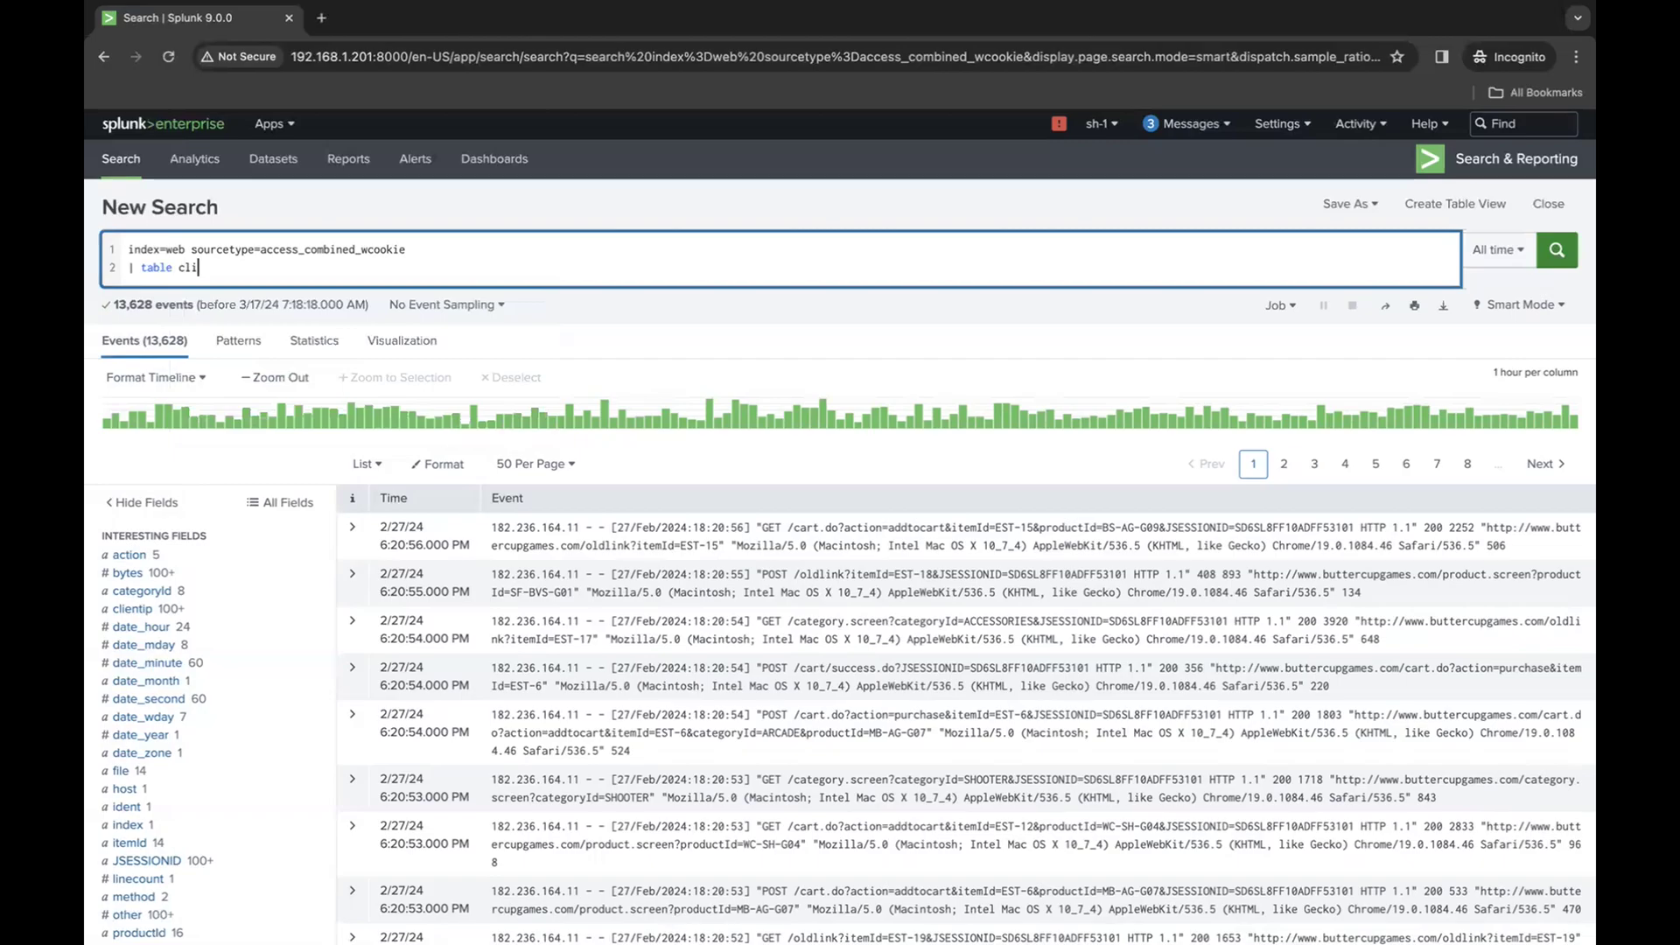
{"action": "key", "text": "BackSpace"}
{"action": "key", "text": "BackSpace"}
{"action": "key", "text": "BackSpace"}
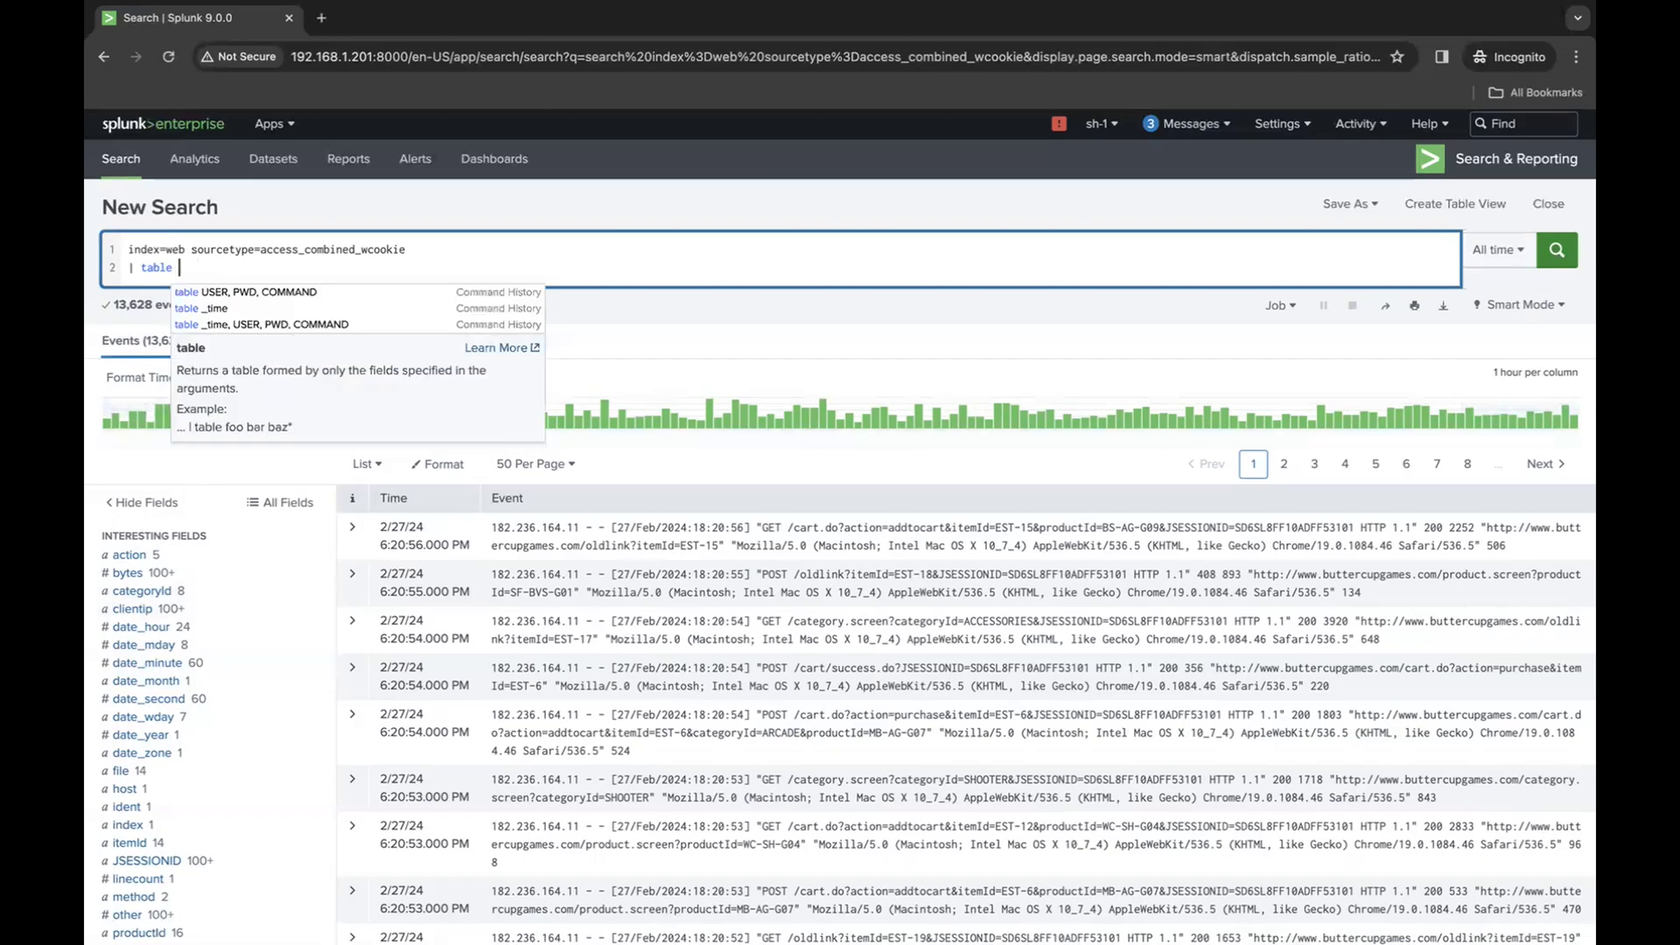
{"action": "type", "text": "_time, "}
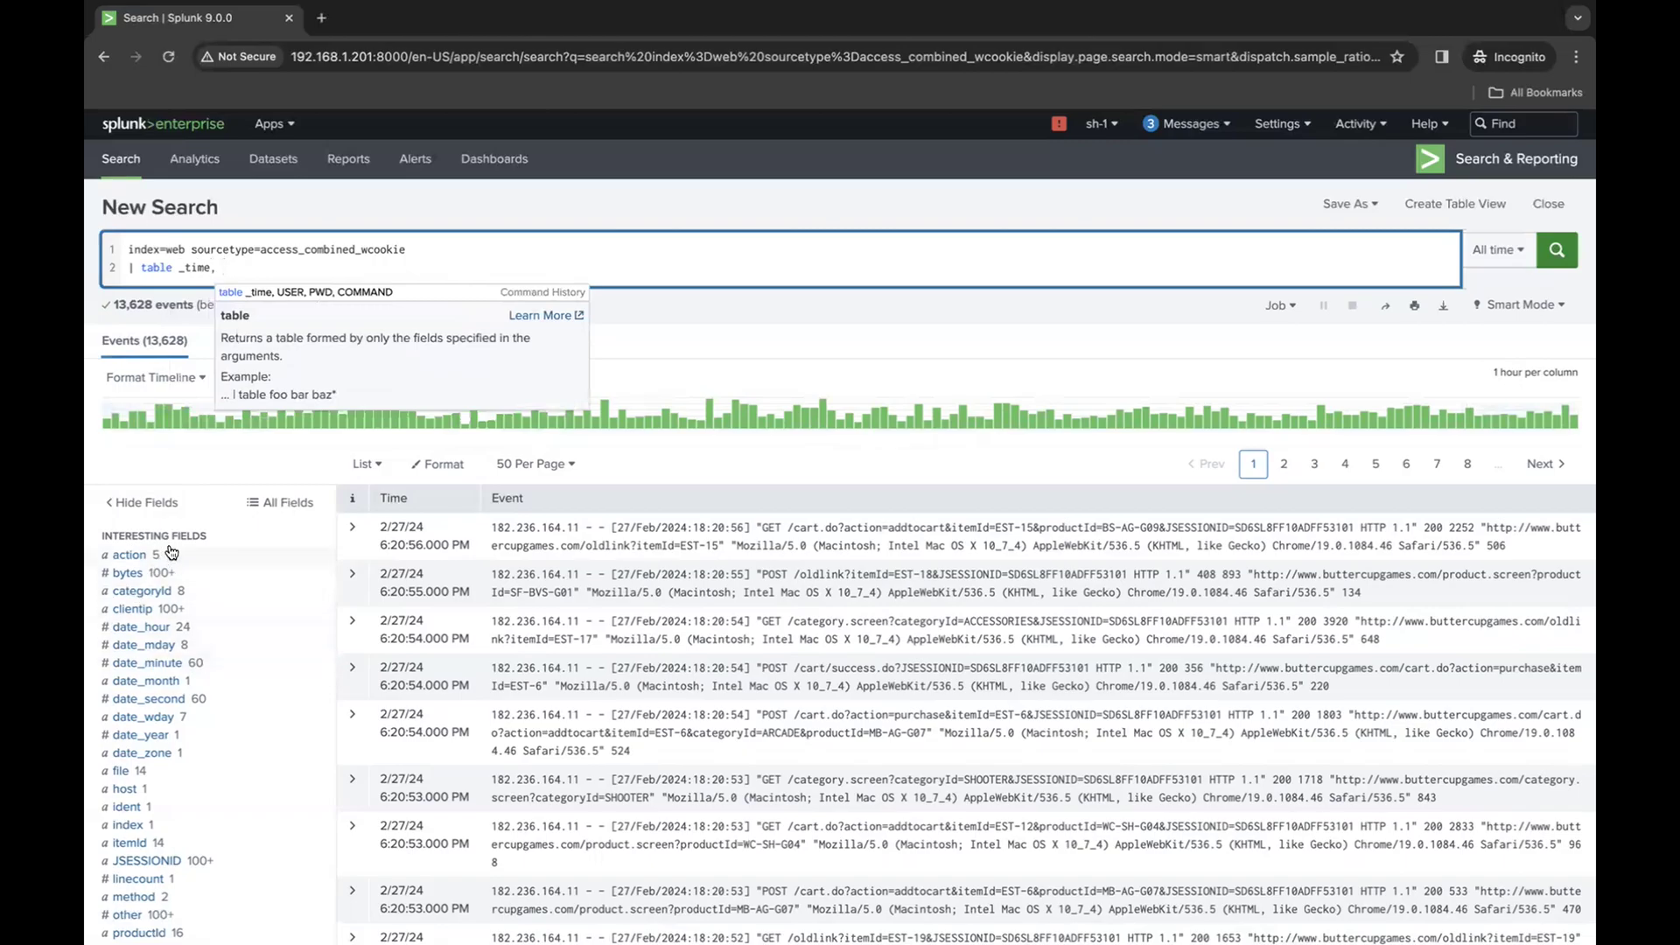
{"action": "type", "text": "action"}
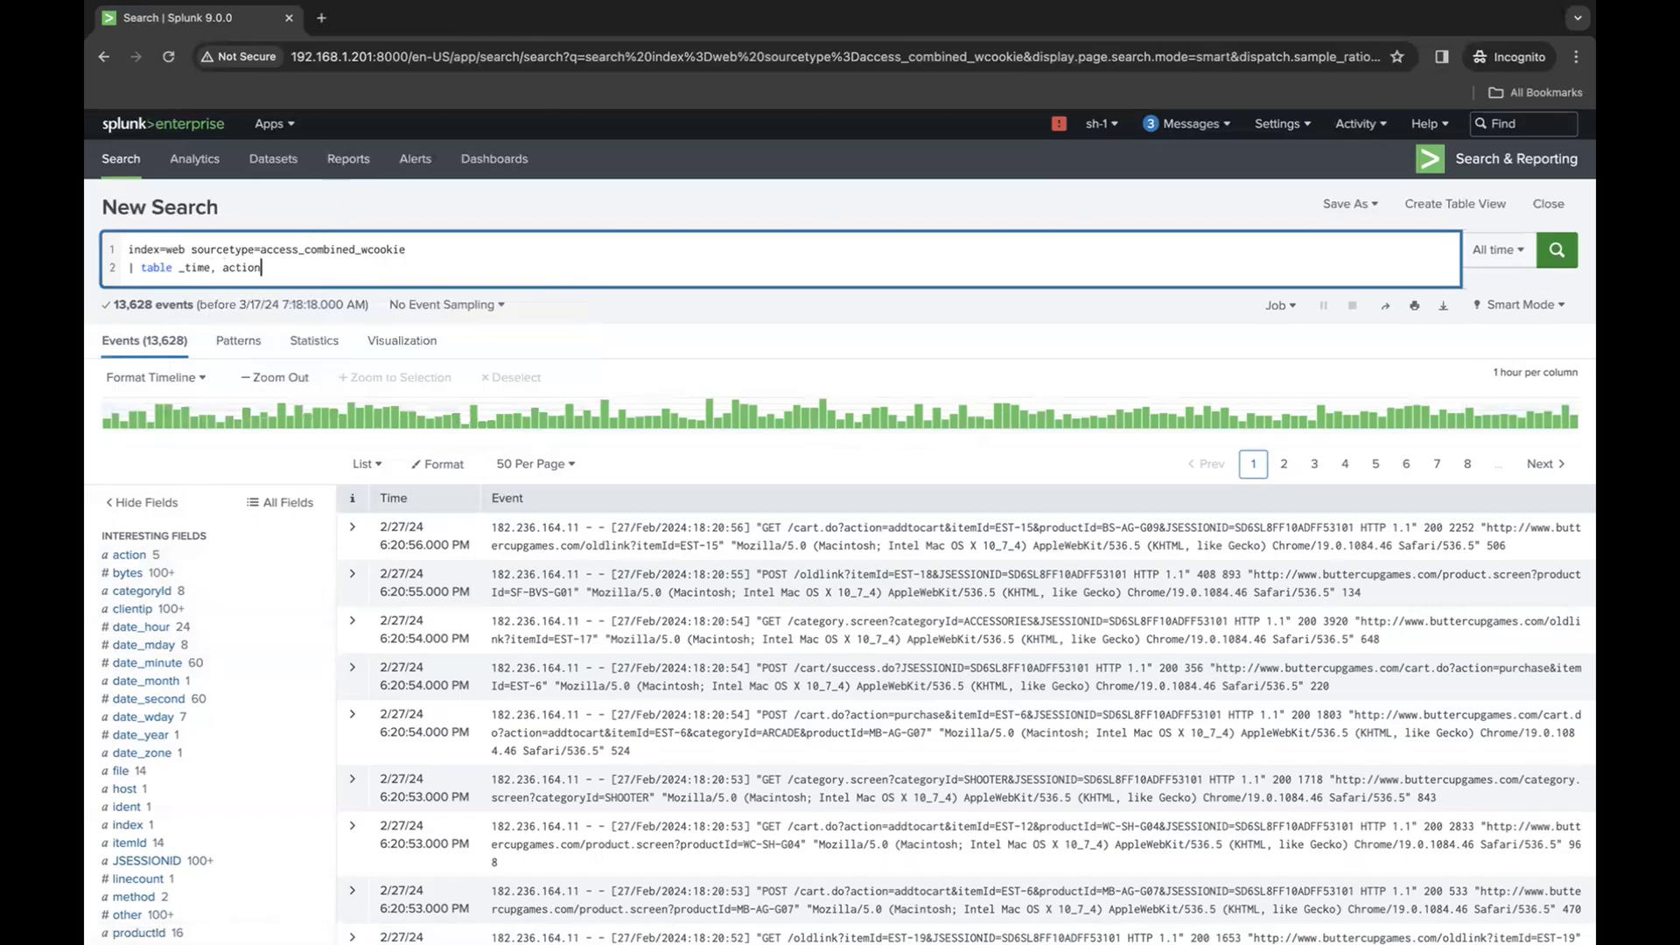
- Review the action field's values and append a comma after action in the table command
{"action": "left_click", "coordinate": [194, 560]}
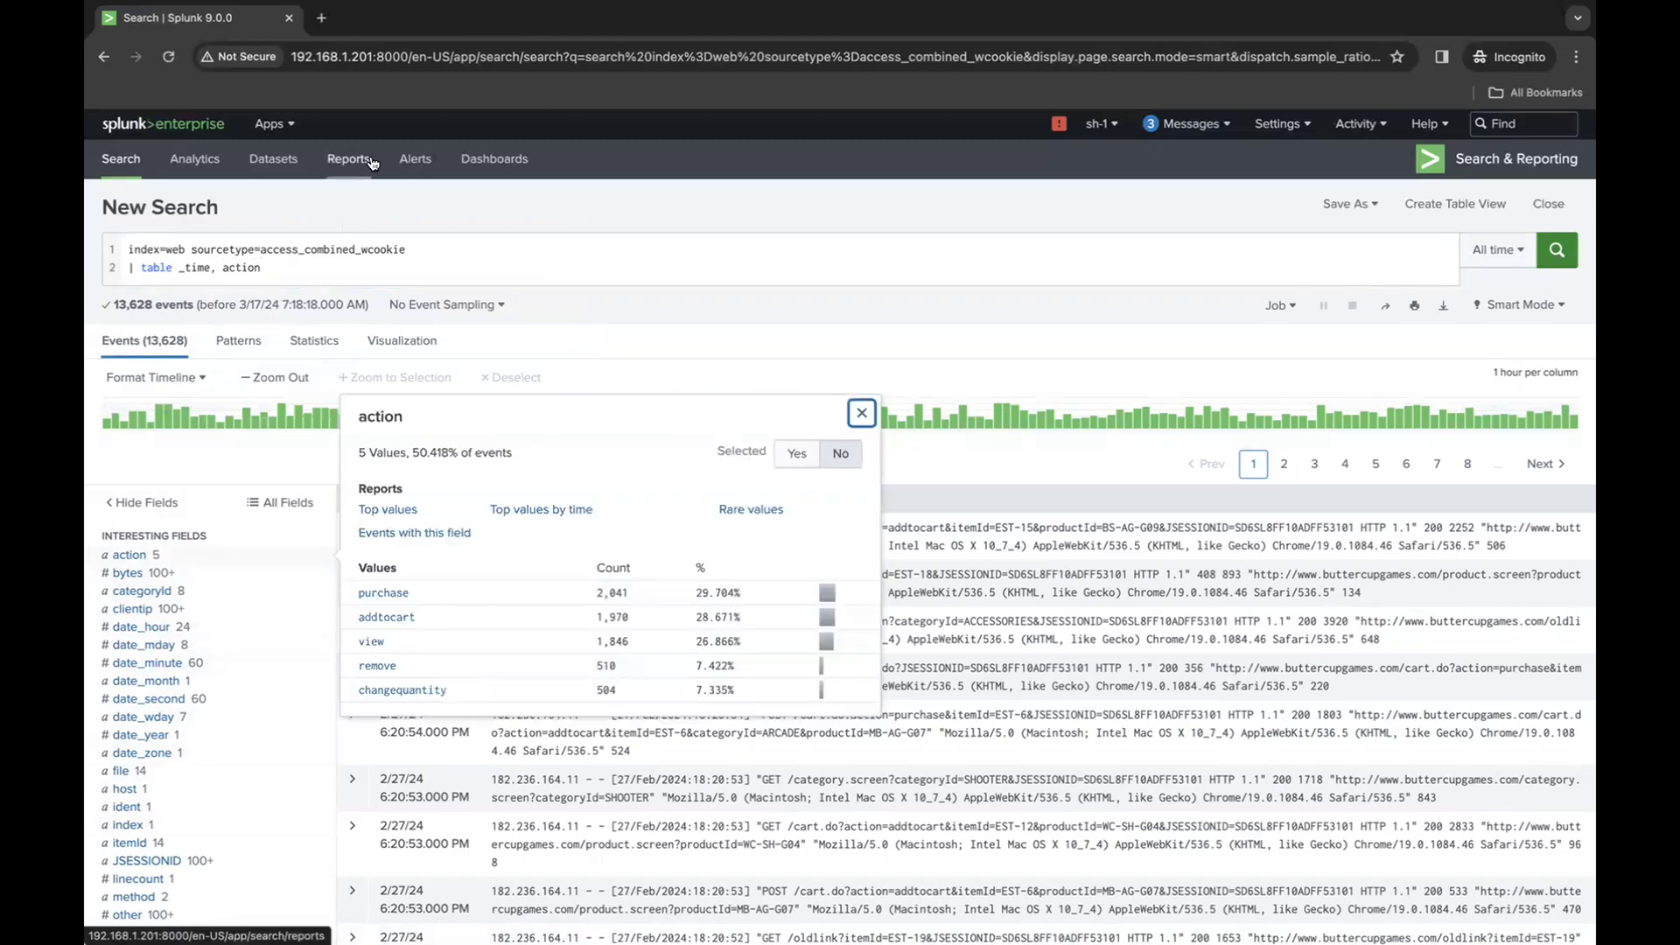
{"action": "left_click", "coordinate": [296, 269]}
{"action": "type", "text": ","}
{"action": "left_click", "coordinate": [225, 562]}
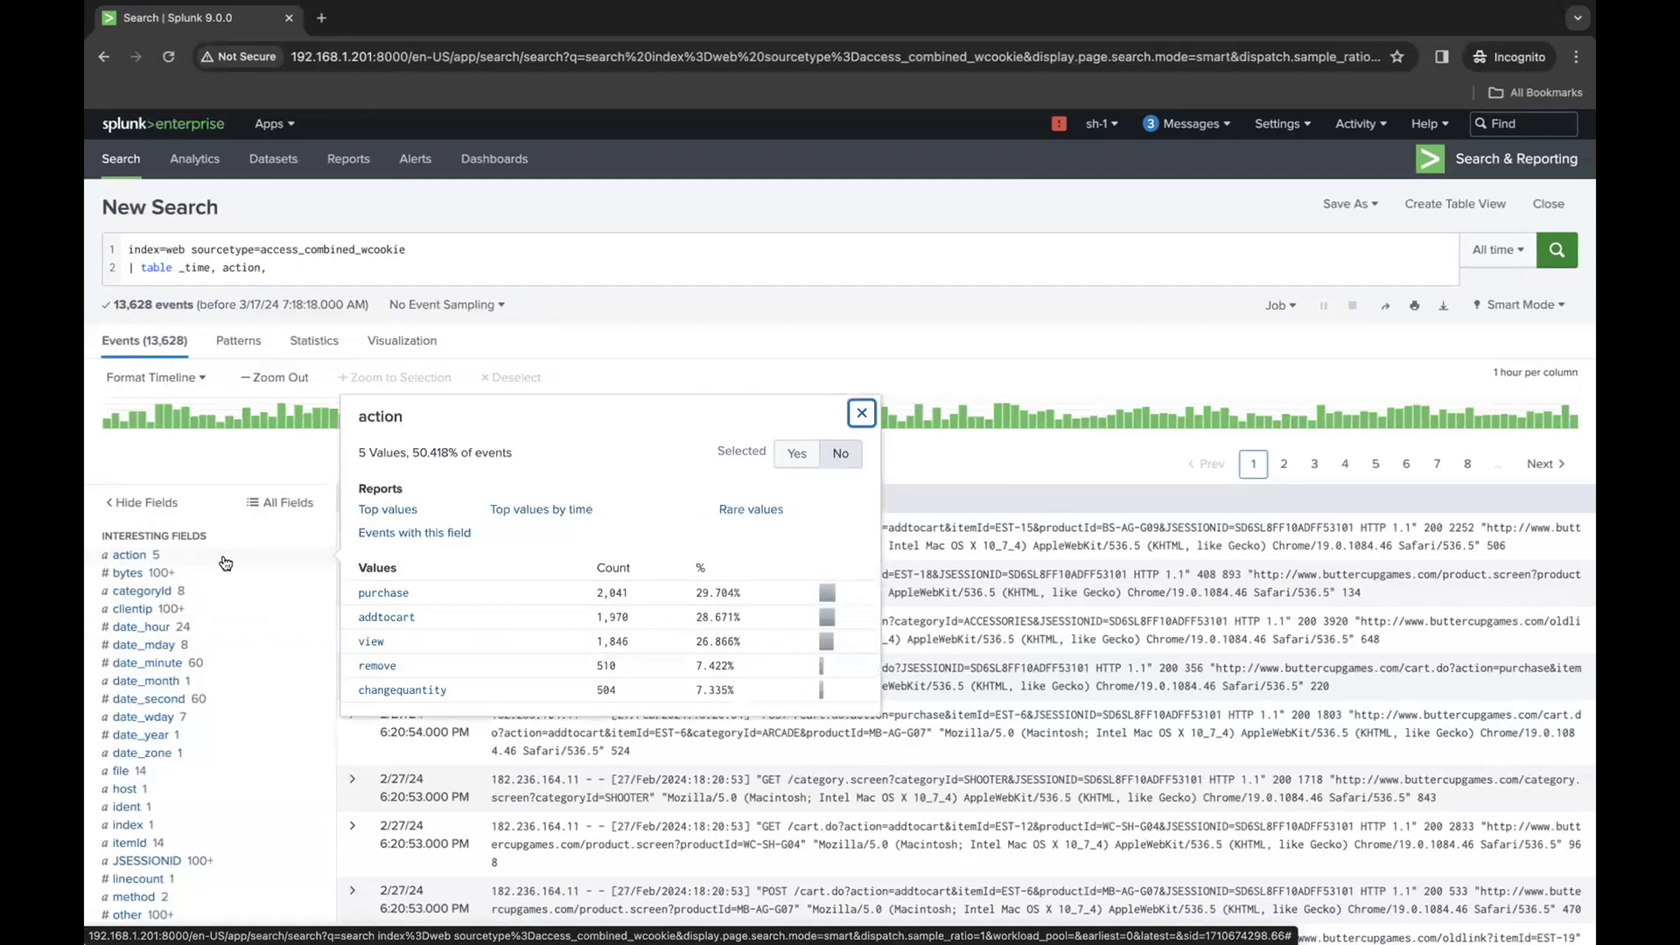
- Look through the interesting fields and filter the complete field list by ip to find the IP address field
{"action": "scroll", "coordinate": [189, 807], "scroll_direction": "down", "scroll_amount": 1}
{"action": "scroll", "coordinate": [189, 807], "scroll_direction": "down", "scroll_amount": 4}
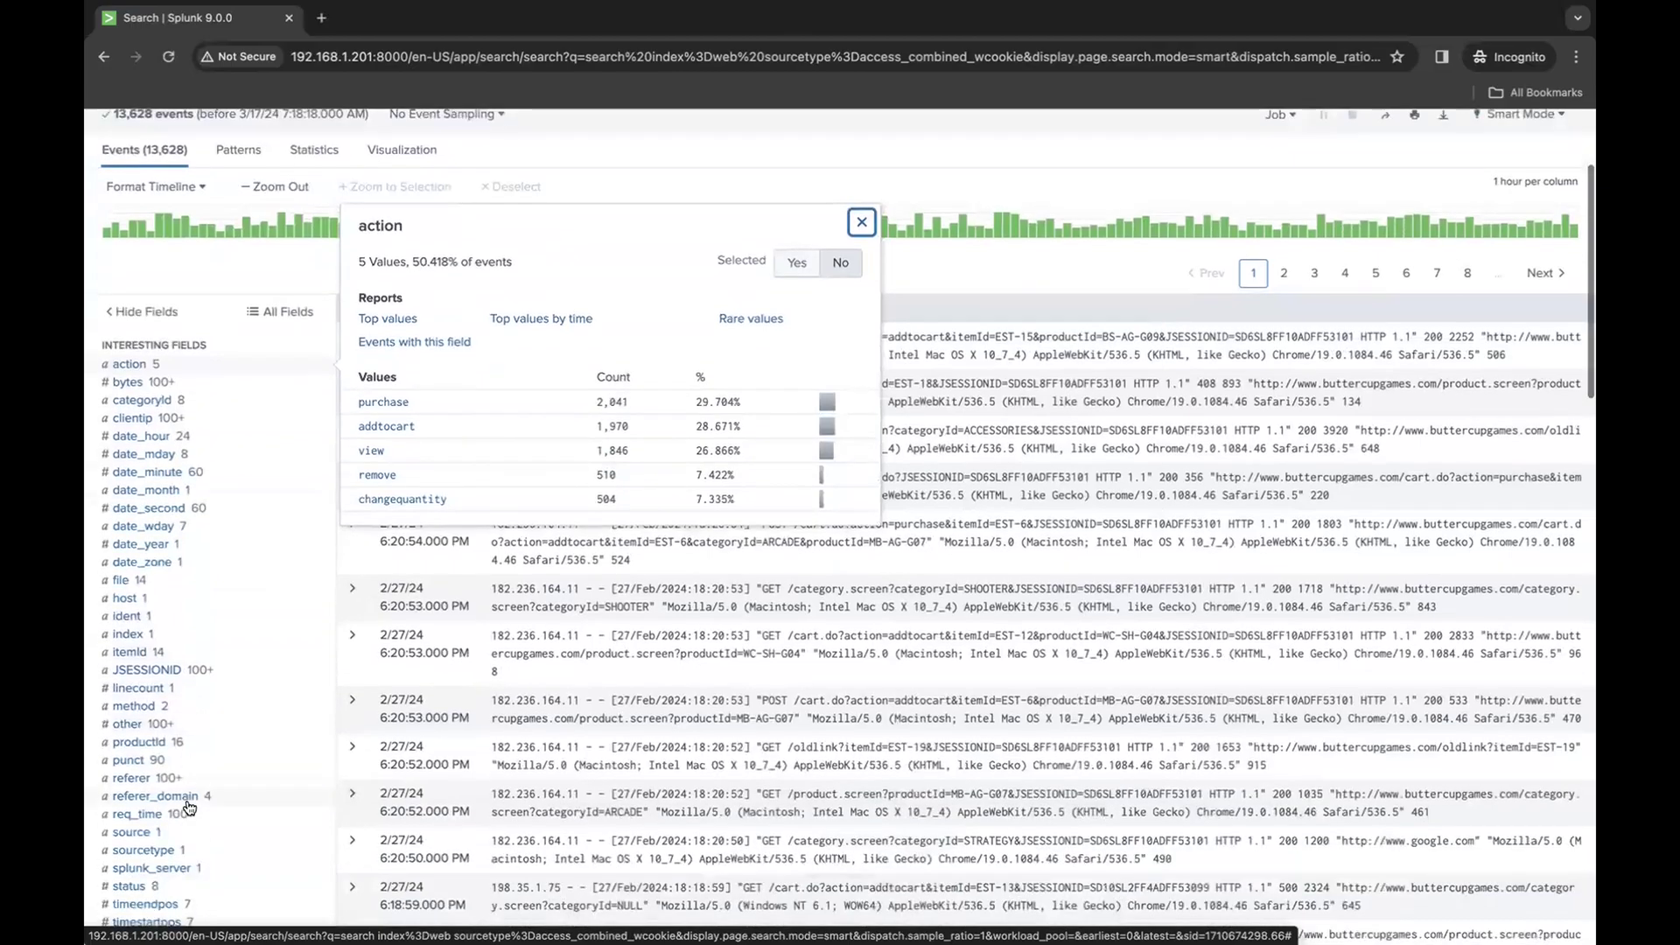
{"action": "scroll", "coordinate": [189, 807], "scroll_direction": "down", "scroll_amount": 1}
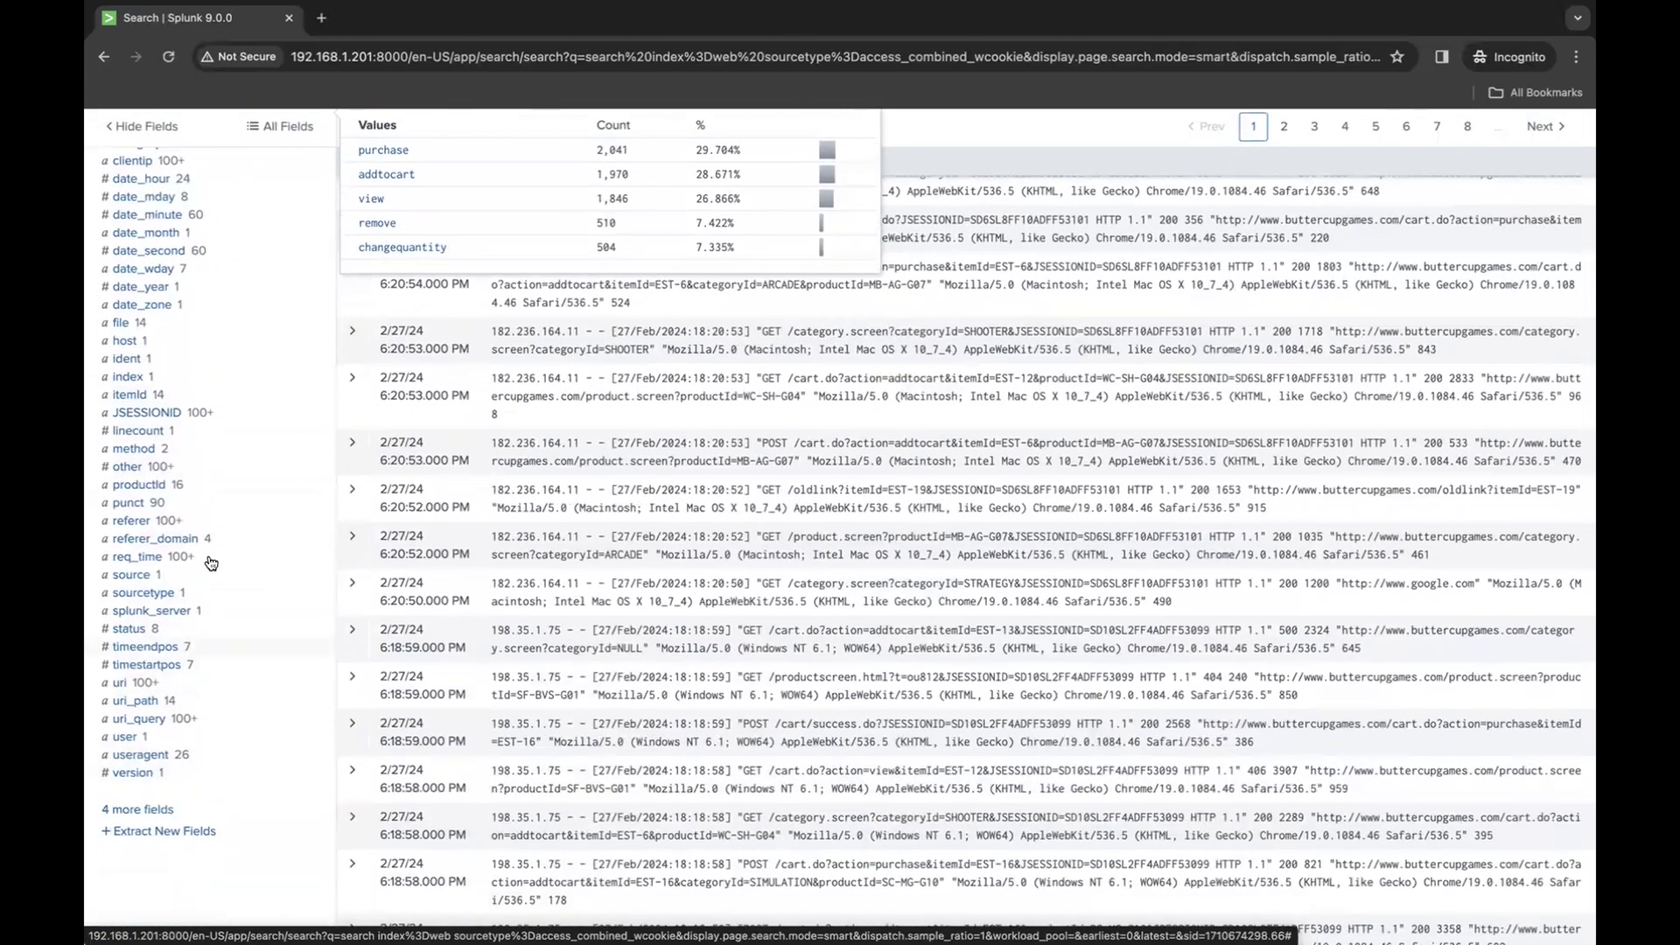
{"action": "scroll", "coordinate": [211, 564], "scroll_direction": "up", "scroll_amount": 1}
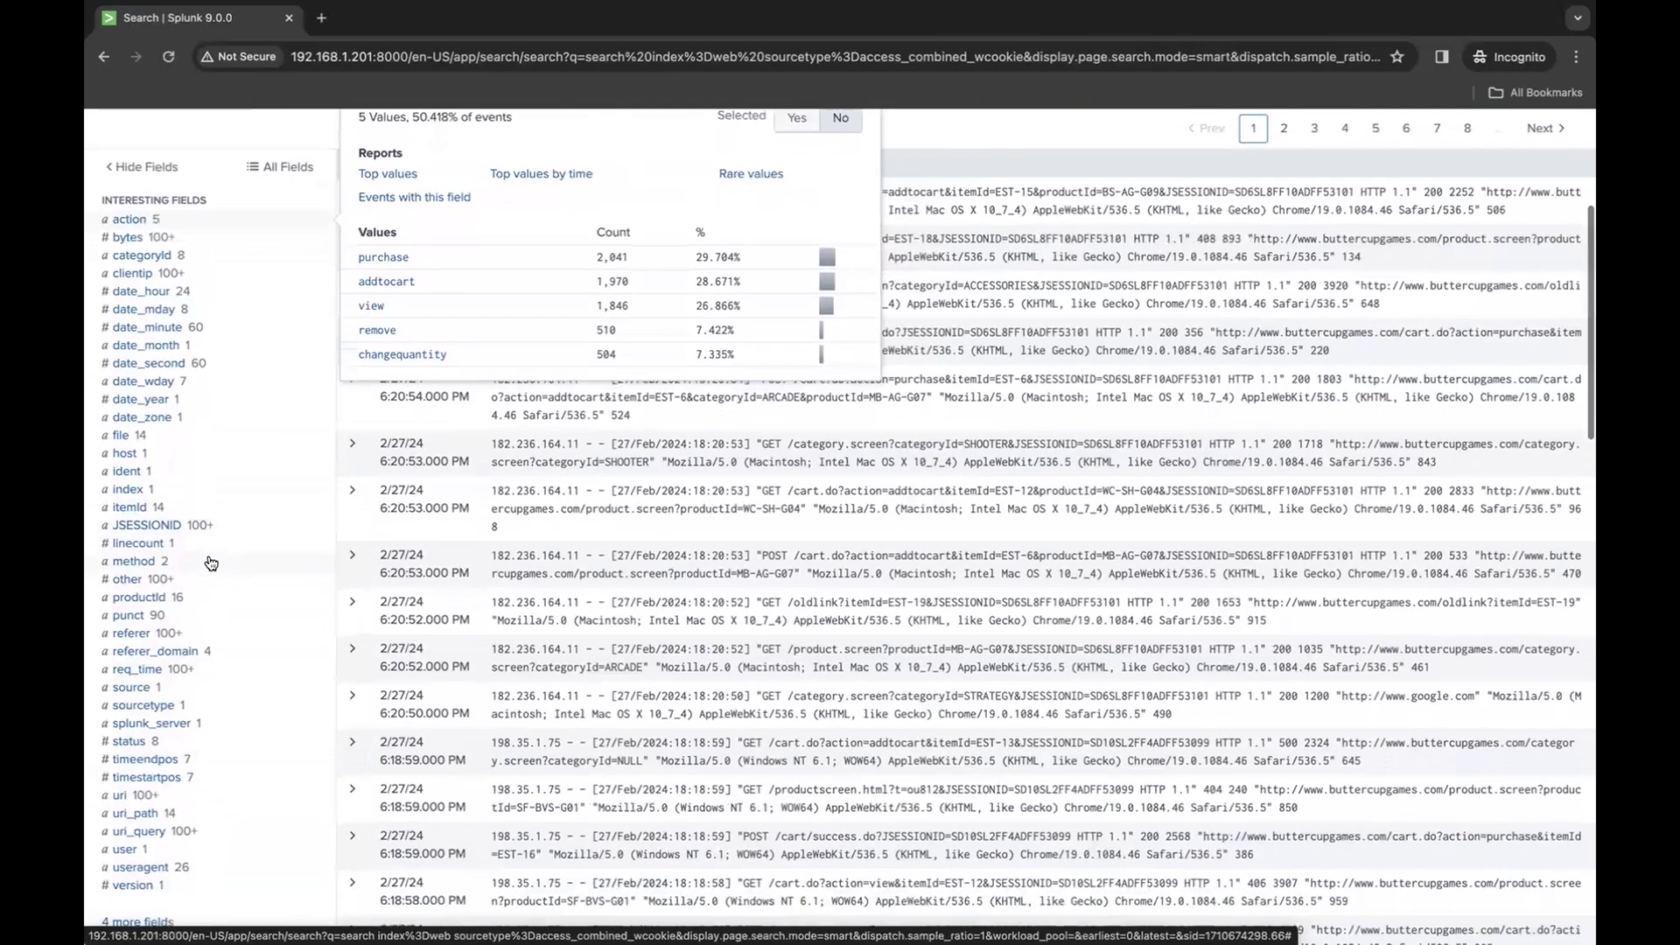
{"action": "scroll", "coordinate": [211, 562], "scroll_direction": "up", "scroll_amount": 1}
{"action": "scroll", "coordinate": [206, 563], "scroll_direction": "down", "scroll_amount": 3}
{"action": "left_click", "coordinate": [158, 752]}
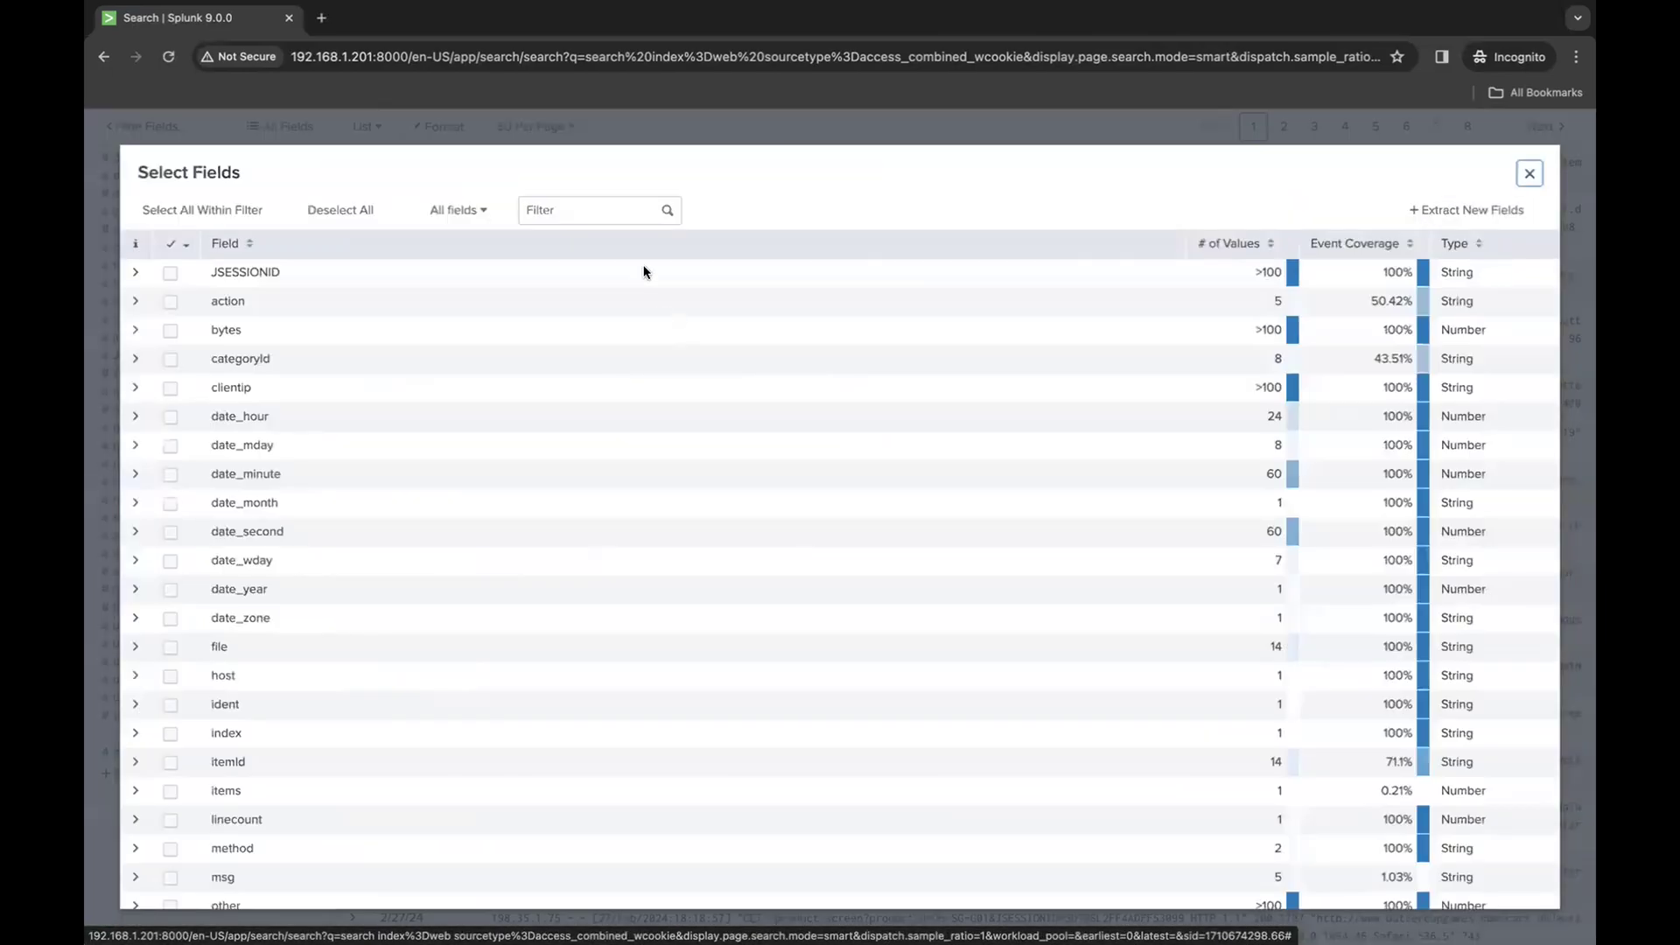
{"action": "left_click", "coordinate": [620, 213]}
{"action": "type", "text": "ip"}
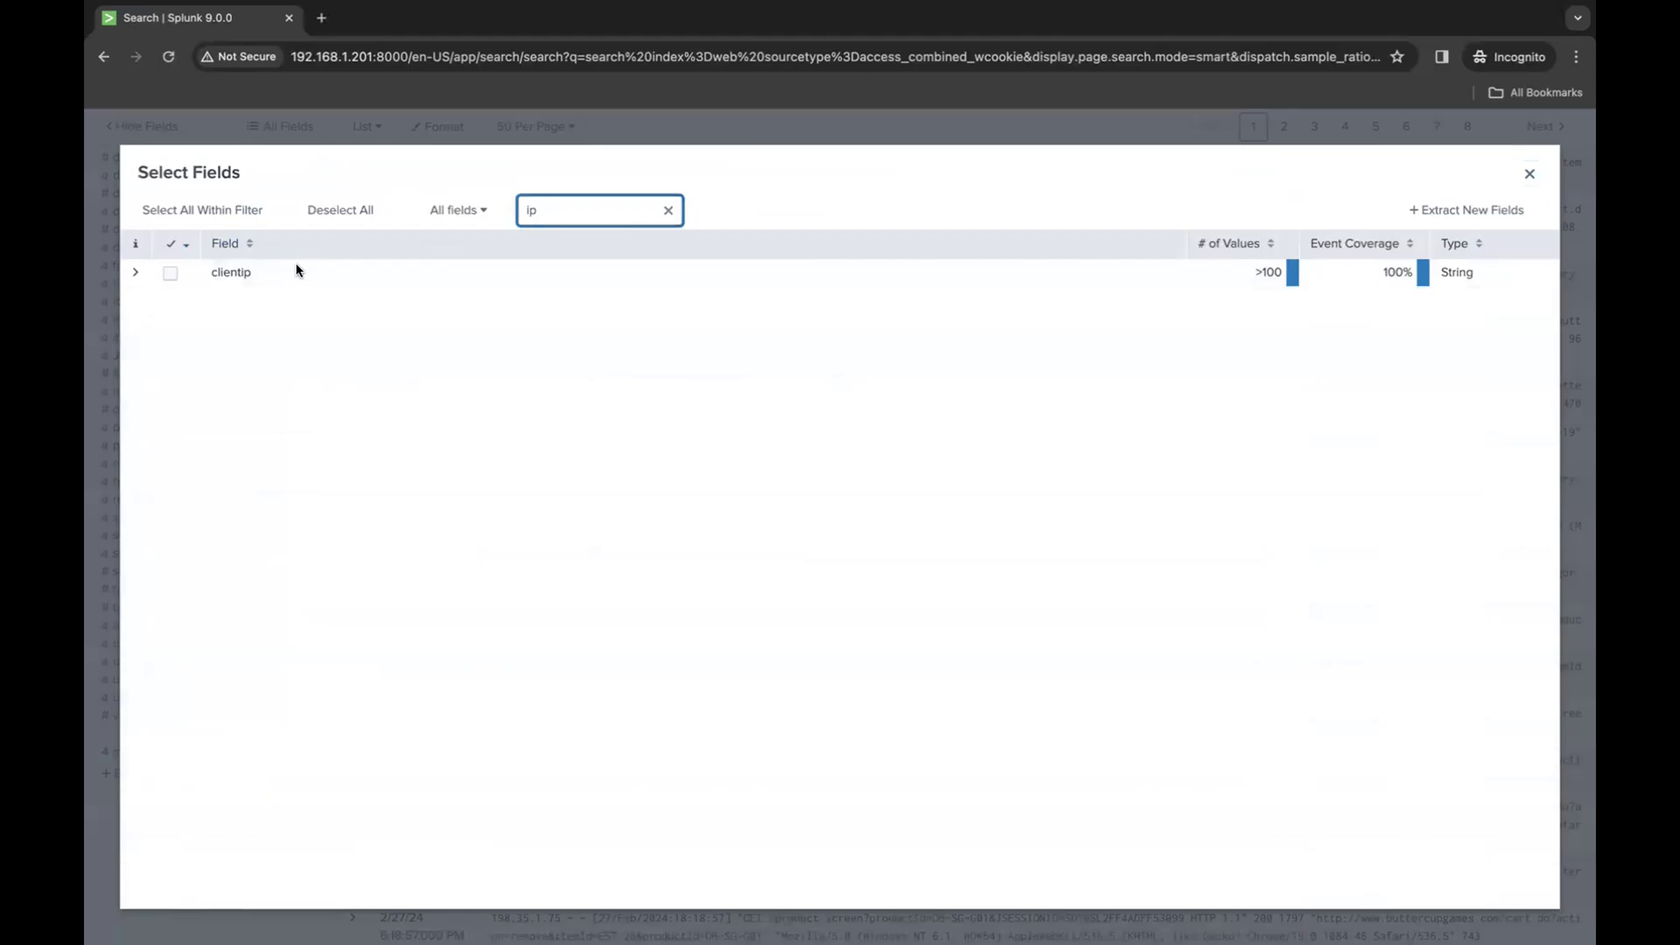
{"action": "left_click", "coordinate": [1533, 174]}
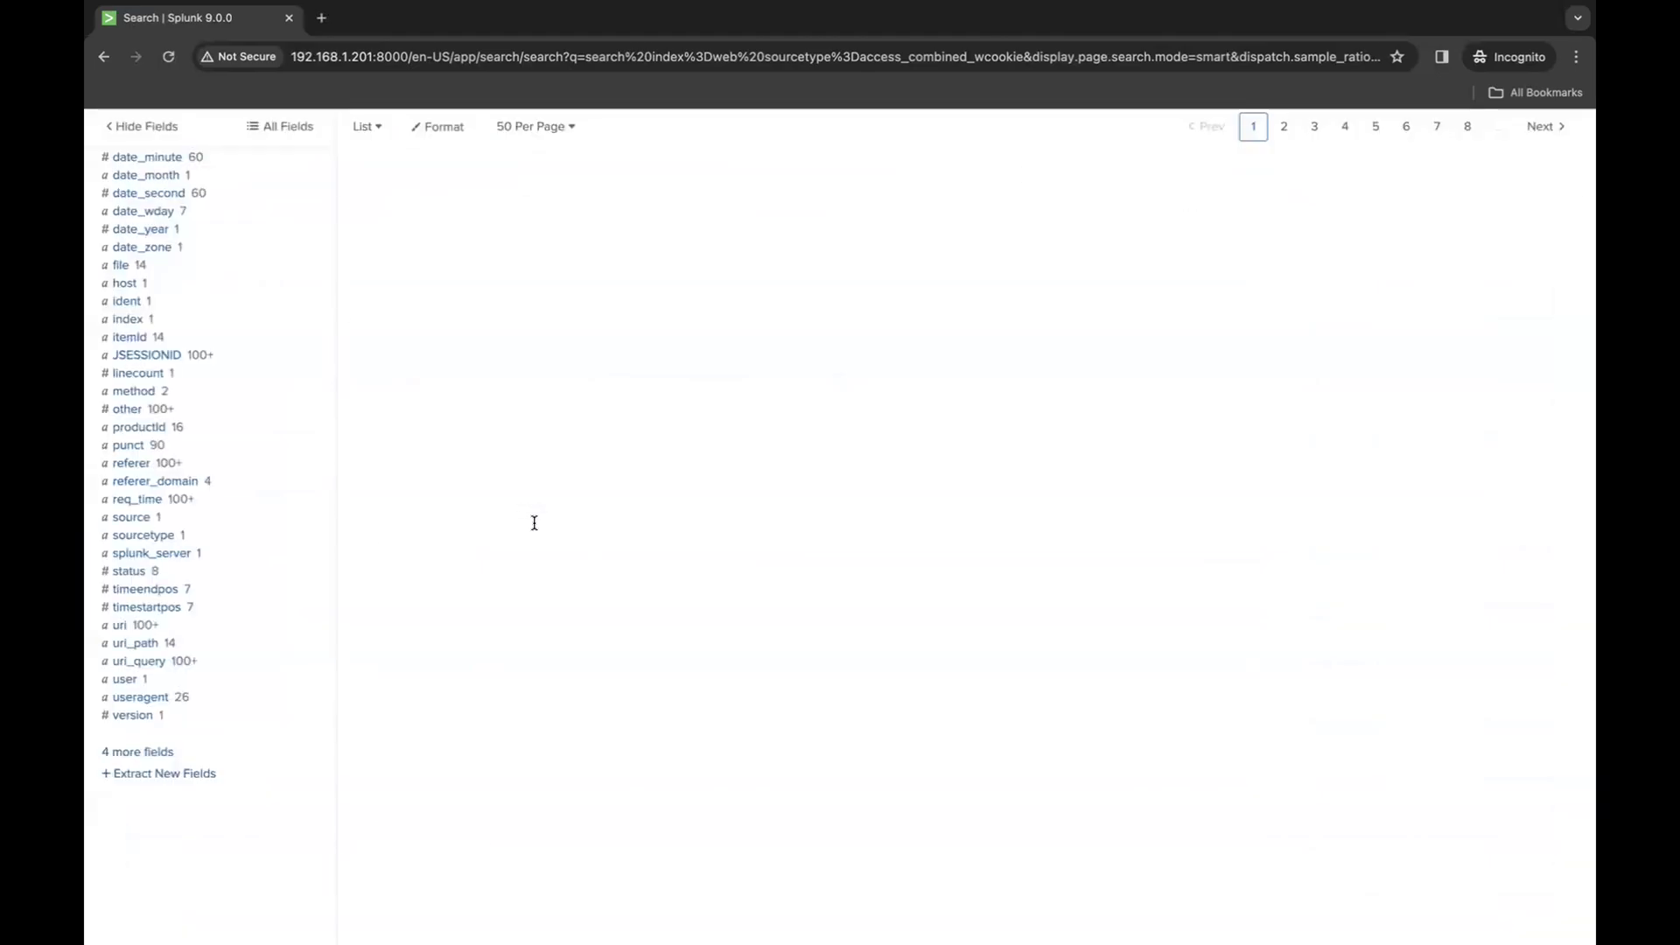
- Append clientip and a trailing comma to the field list of the query's table command
{"action": "scroll", "coordinate": [533, 522], "scroll_direction": "up", "scroll_amount": 5}
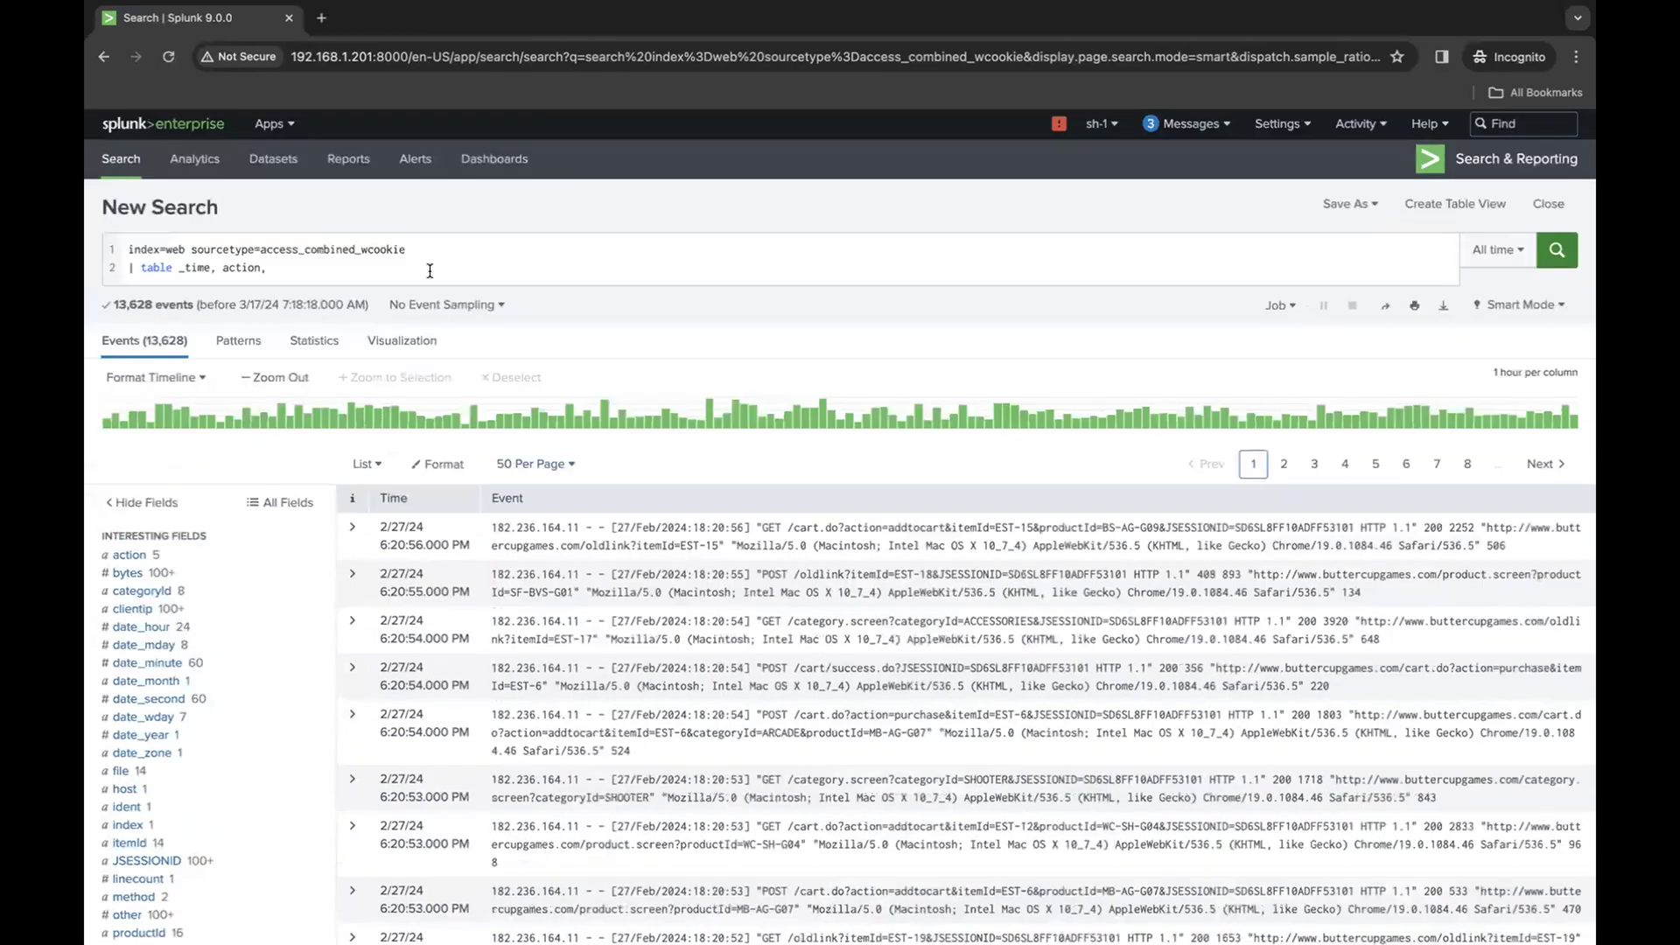
{"action": "left_click", "coordinate": [430, 270]}
{"action": "type", "text": "clientip"}
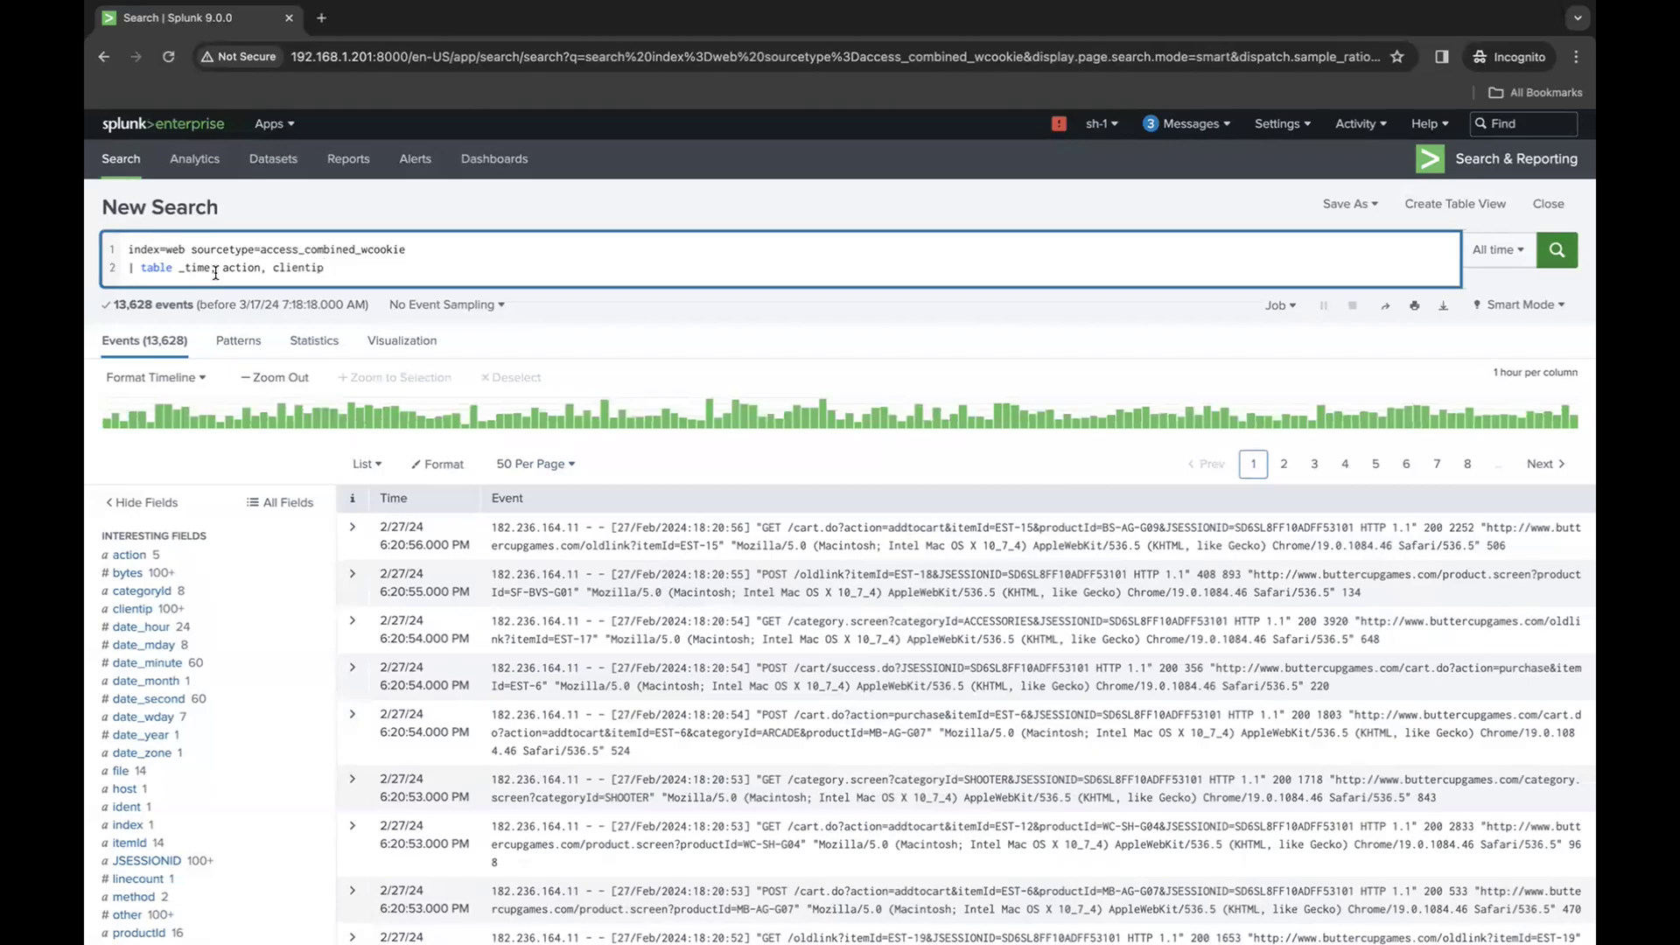
{"action": "type", "text": ","}
- Review the status field's values, append status to the table command and run the search
{"action": "scroll", "coordinate": [135, 656], "scroll_direction": "down", "scroll_amount": 1}
{"action": "scroll", "coordinate": [136, 656], "scroll_direction": "down", "scroll_amount": 3}
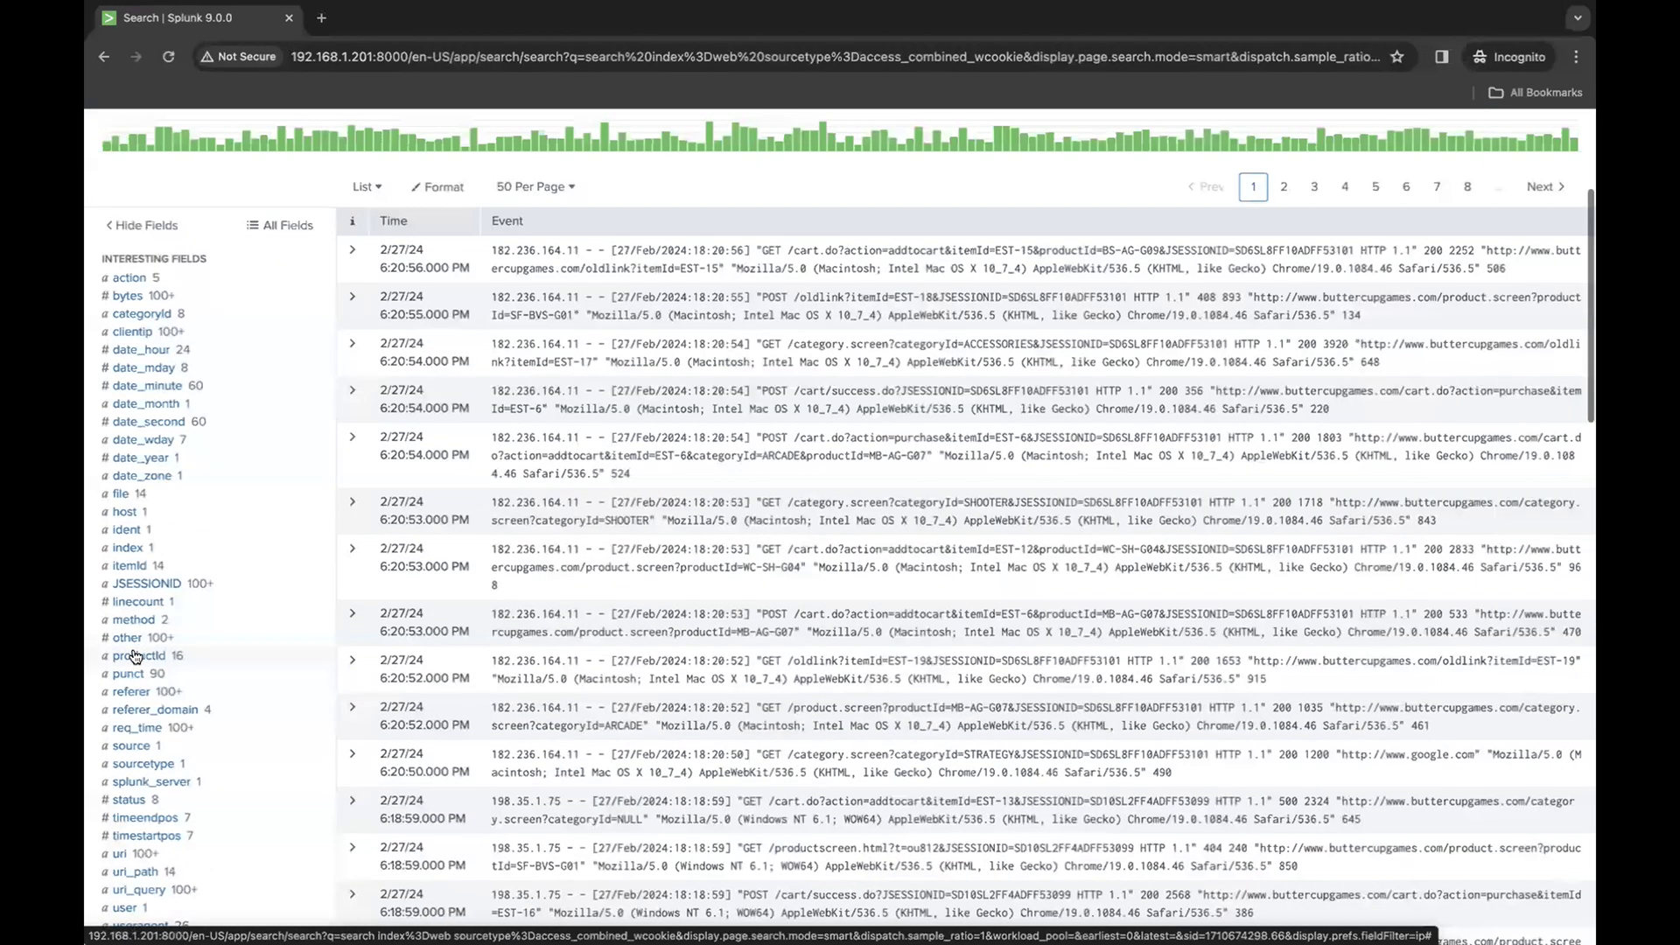
{"action": "scroll", "coordinate": [174, 711], "scroll_direction": "down", "scroll_amount": 1}
{"action": "left_click", "coordinate": [131, 705]}
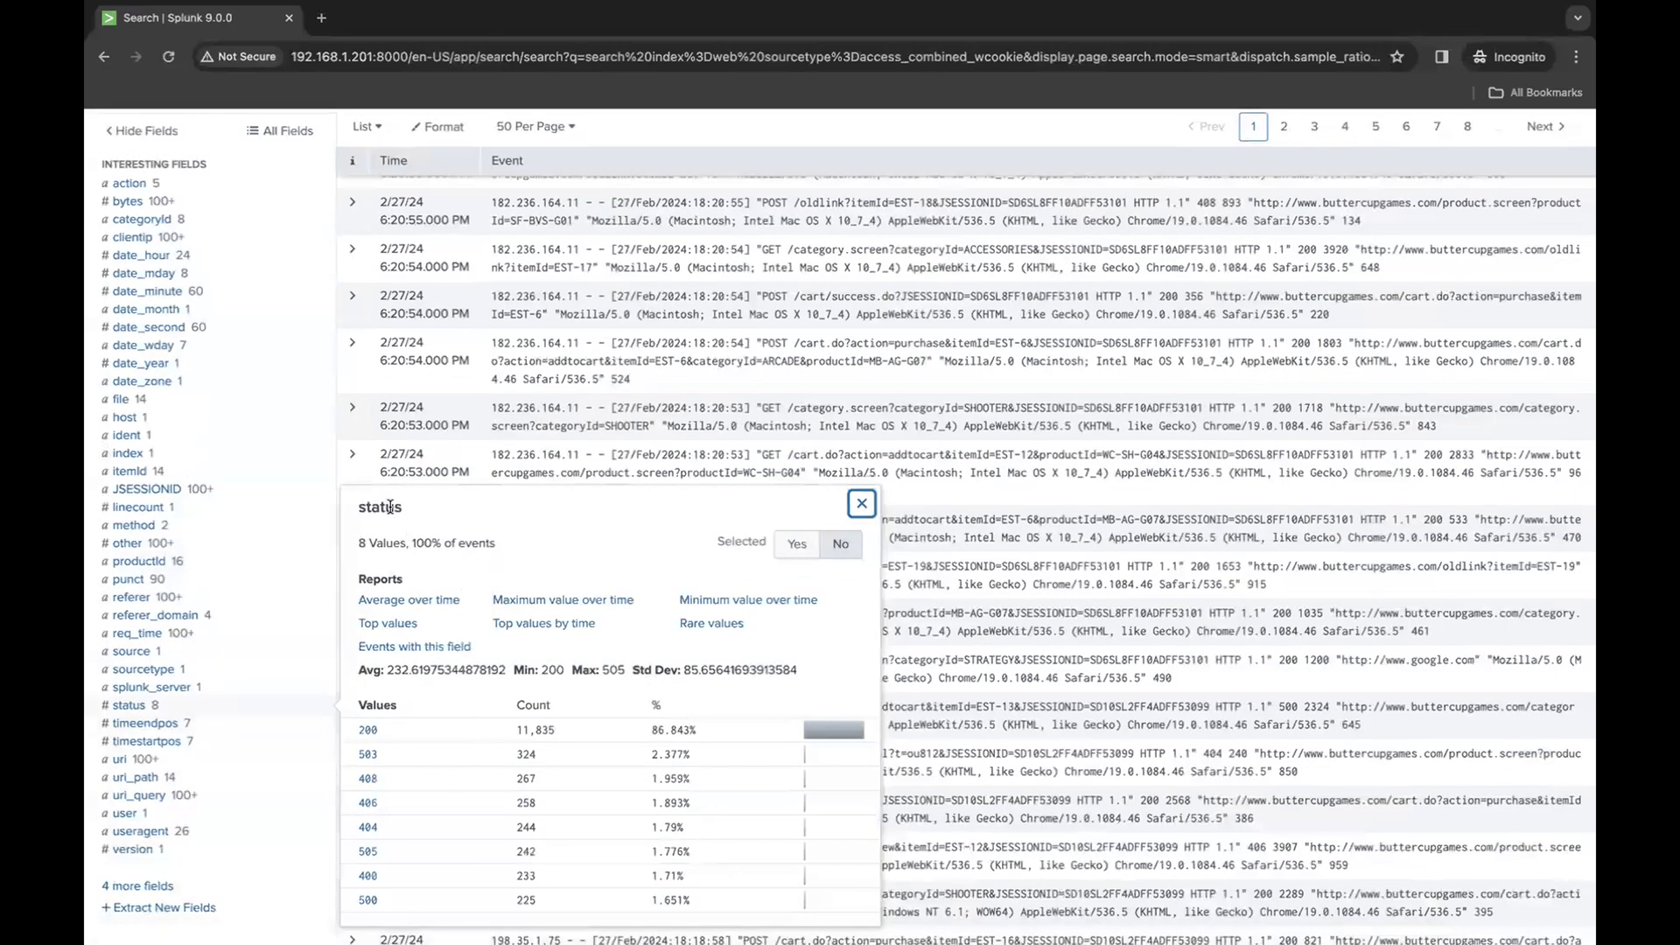
{"action": "scroll", "coordinate": [389, 508], "scroll_direction": "up", "scroll_amount": 5}
{"action": "left_click", "coordinate": [449, 271]}
{"action": "type", "text": "statuc"}
{"action": "key", "text": "Return"}
{"action": "key", "text": "BackSpace"}
{"action": "type", "text": "s"}
{"action": "key", "text": "Return"}
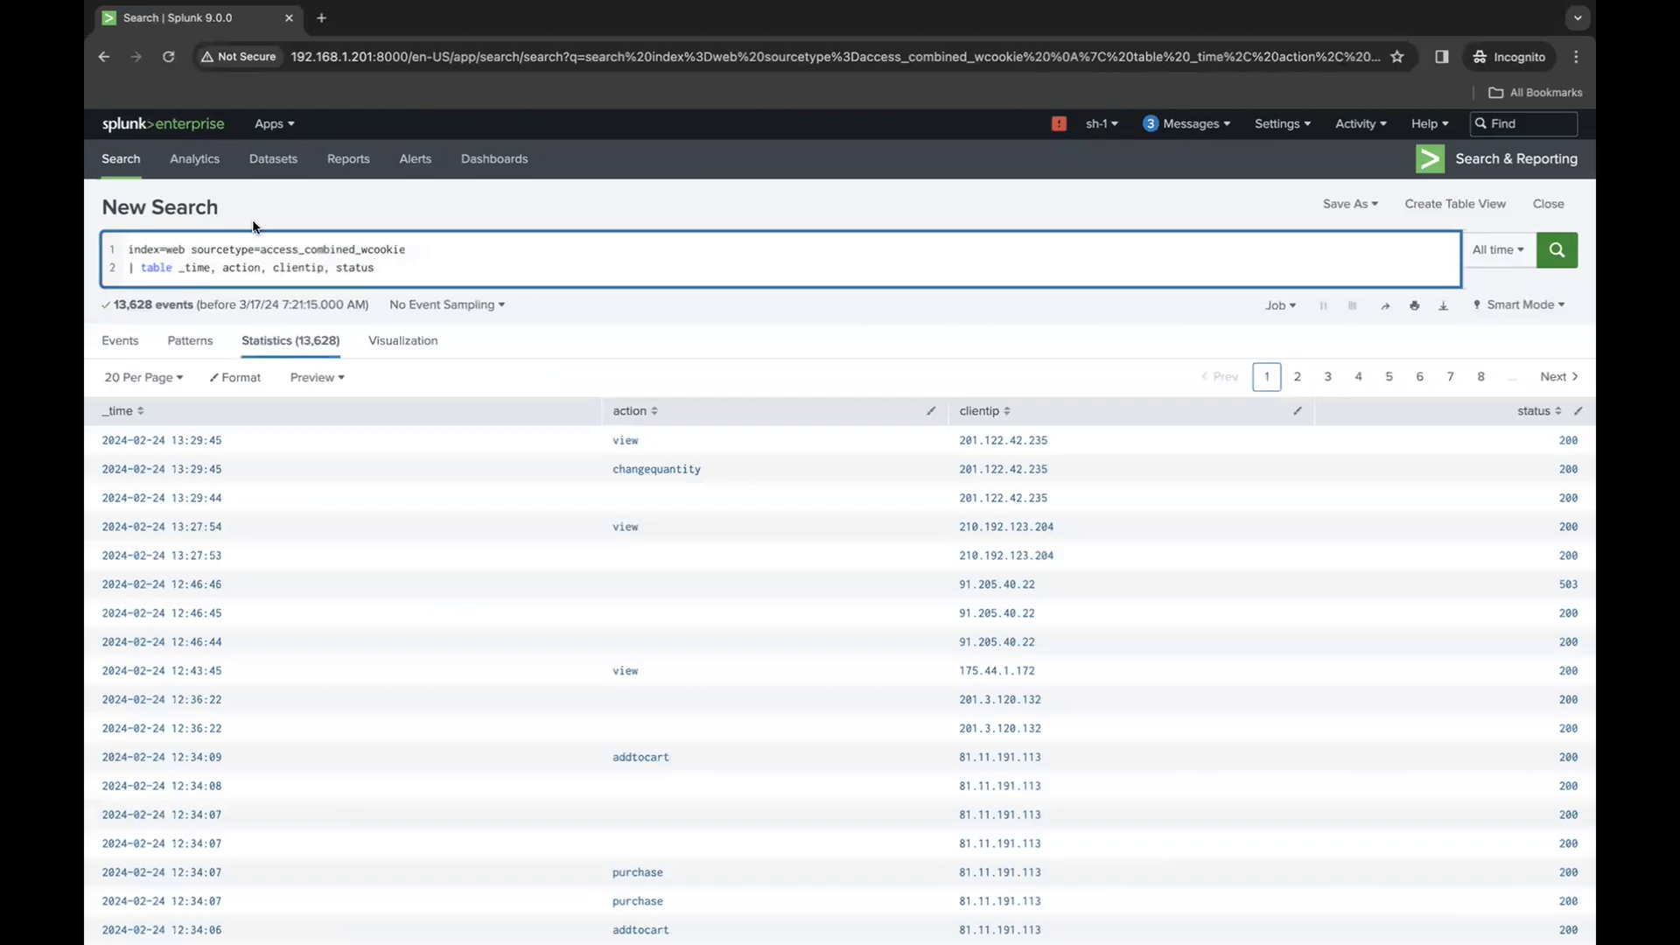
- Examine the table command and its _time, action, clientip and status fields in the query
{"action": "double_click", "coordinate": [155, 271]}
{"action": "left_click", "coordinate": [193, 276]}
{"action": "double_click", "coordinate": [194, 271]}
{"action": "double_click", "coordinate": [239, 271]}
{"action": "double_click", "coordinate": [300, 266]}
{"action": "double_click", "coordinate": [355, 268]}
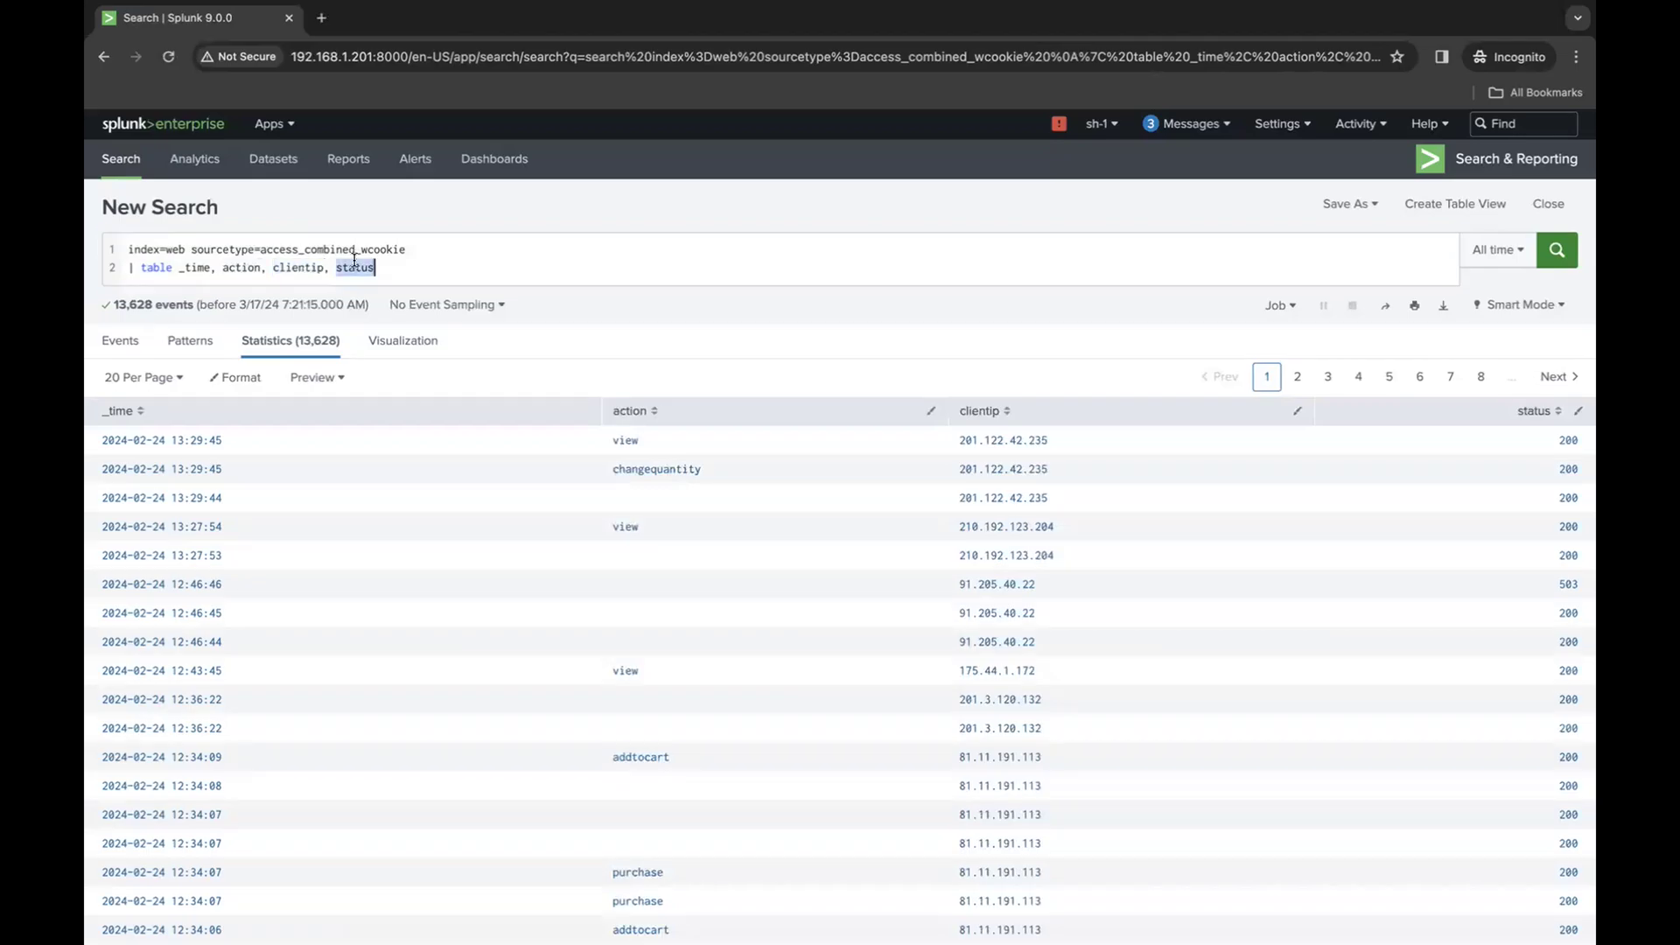
{"action": "double_click", "coordinate": [194, 269]}
{"action": "left_click", "coordinate": [238, 270]}
{"action": "double_click", "coordinate": [239, 269]}
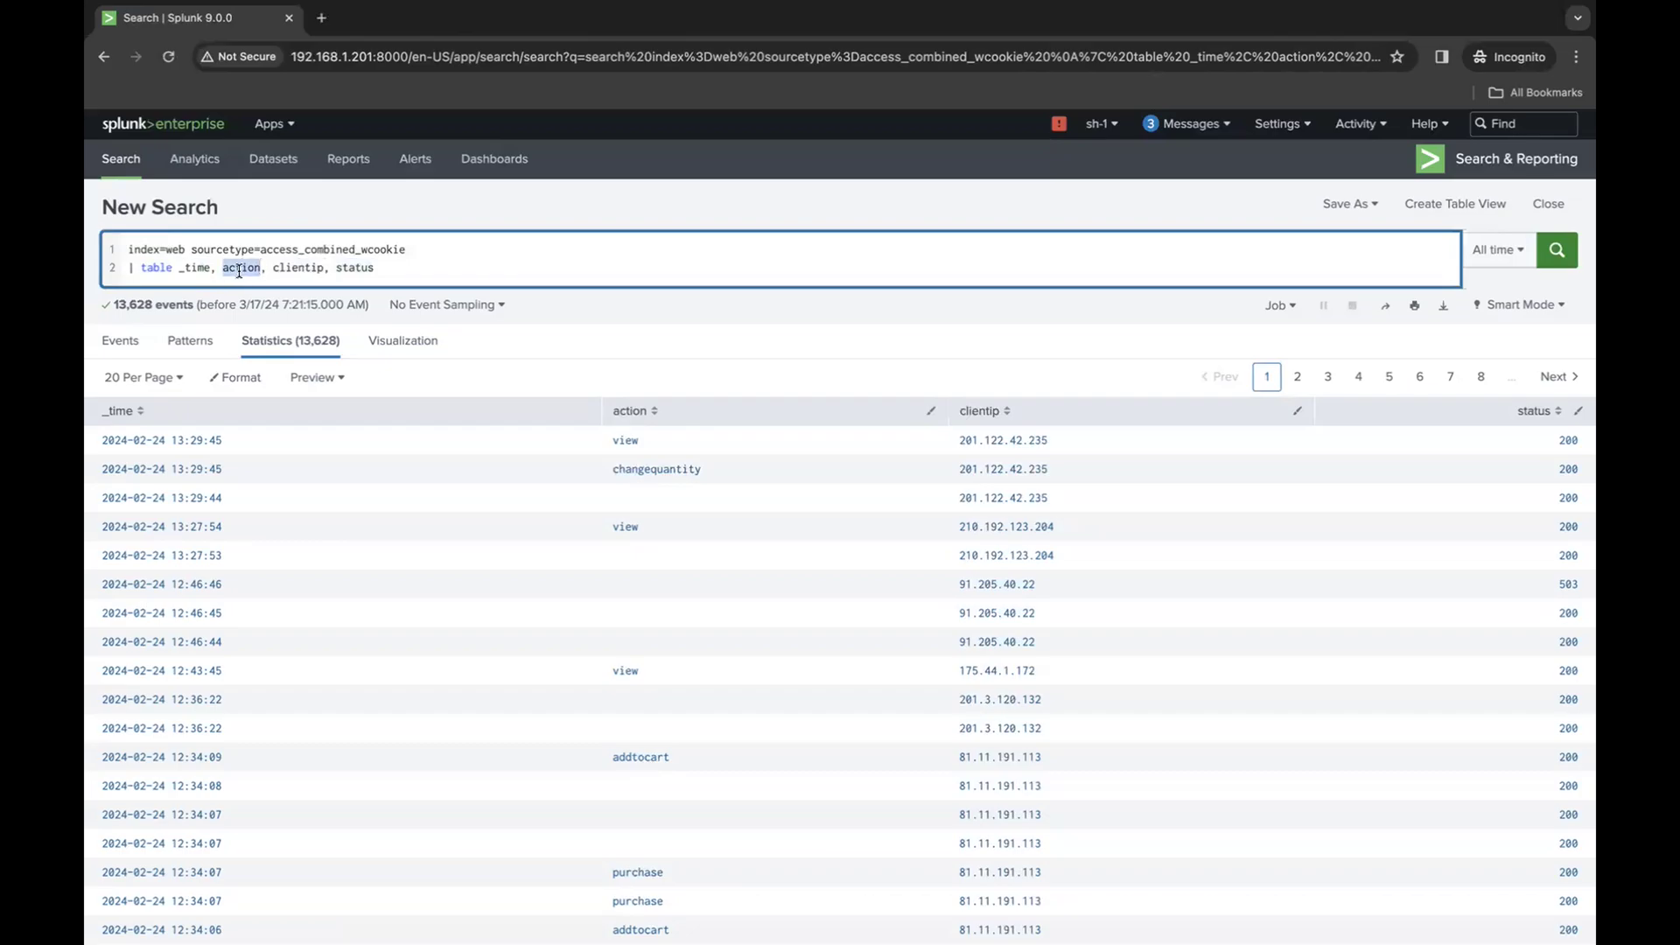
{"action": "triple_click", "coordinate": [290, 269]}
{"action": "double_click", "coordinate": [290, 269]}
{"action": "double_click", "coordinate": [355, 267]}
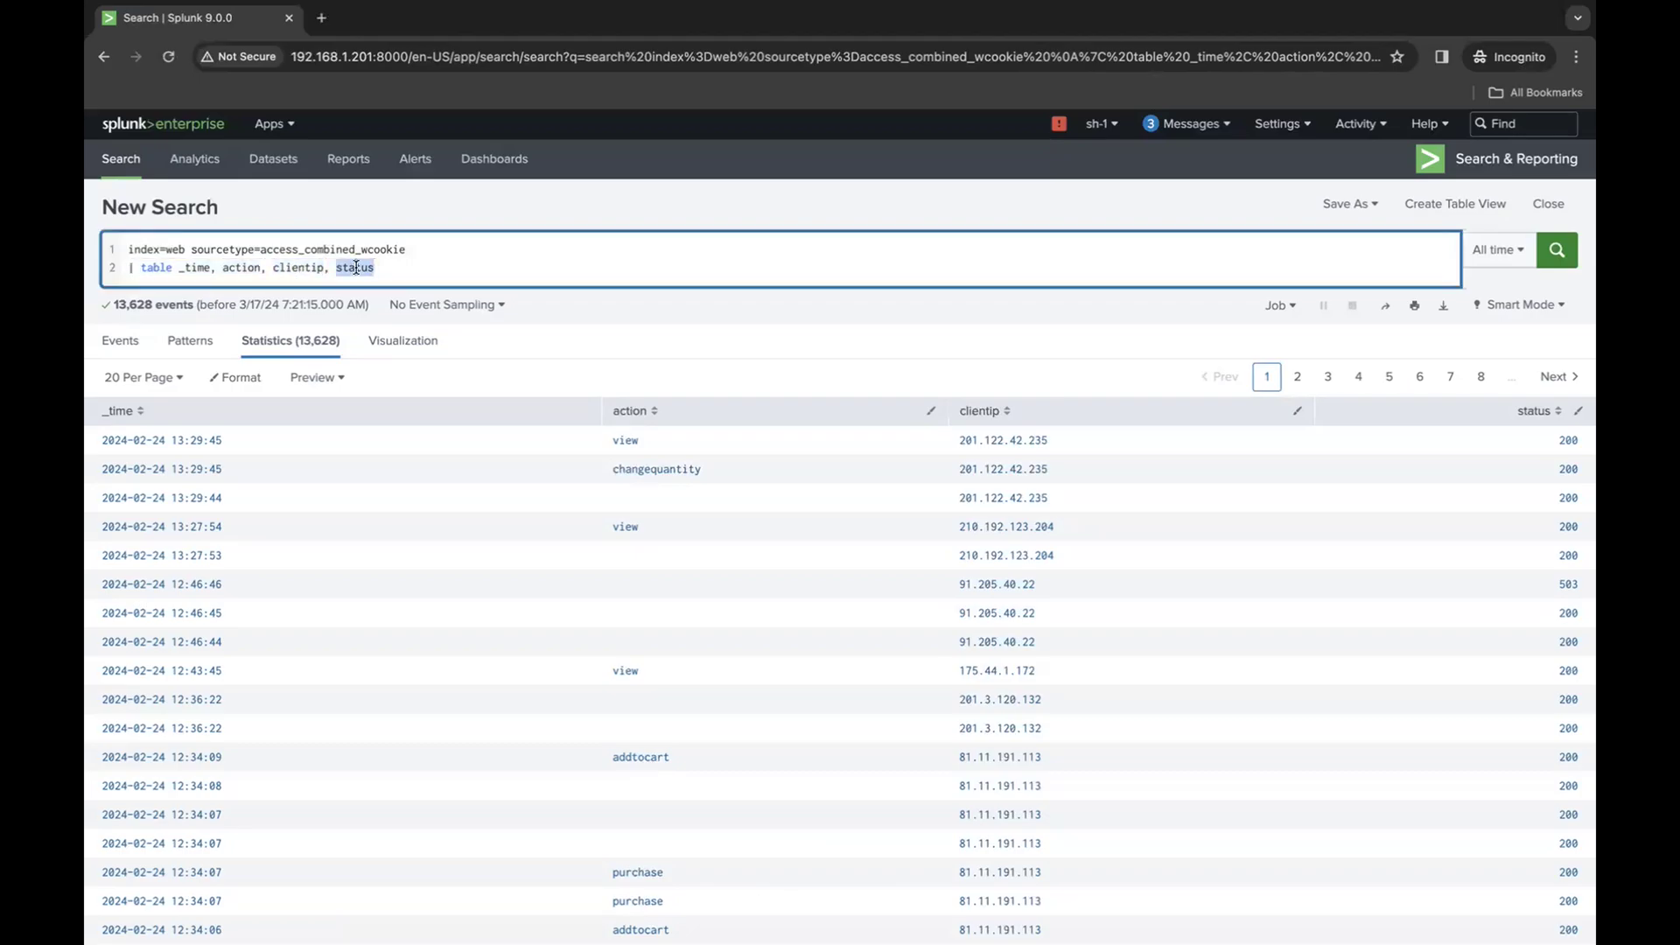
{"action": "left_click", "coordinate": [475, 360]}
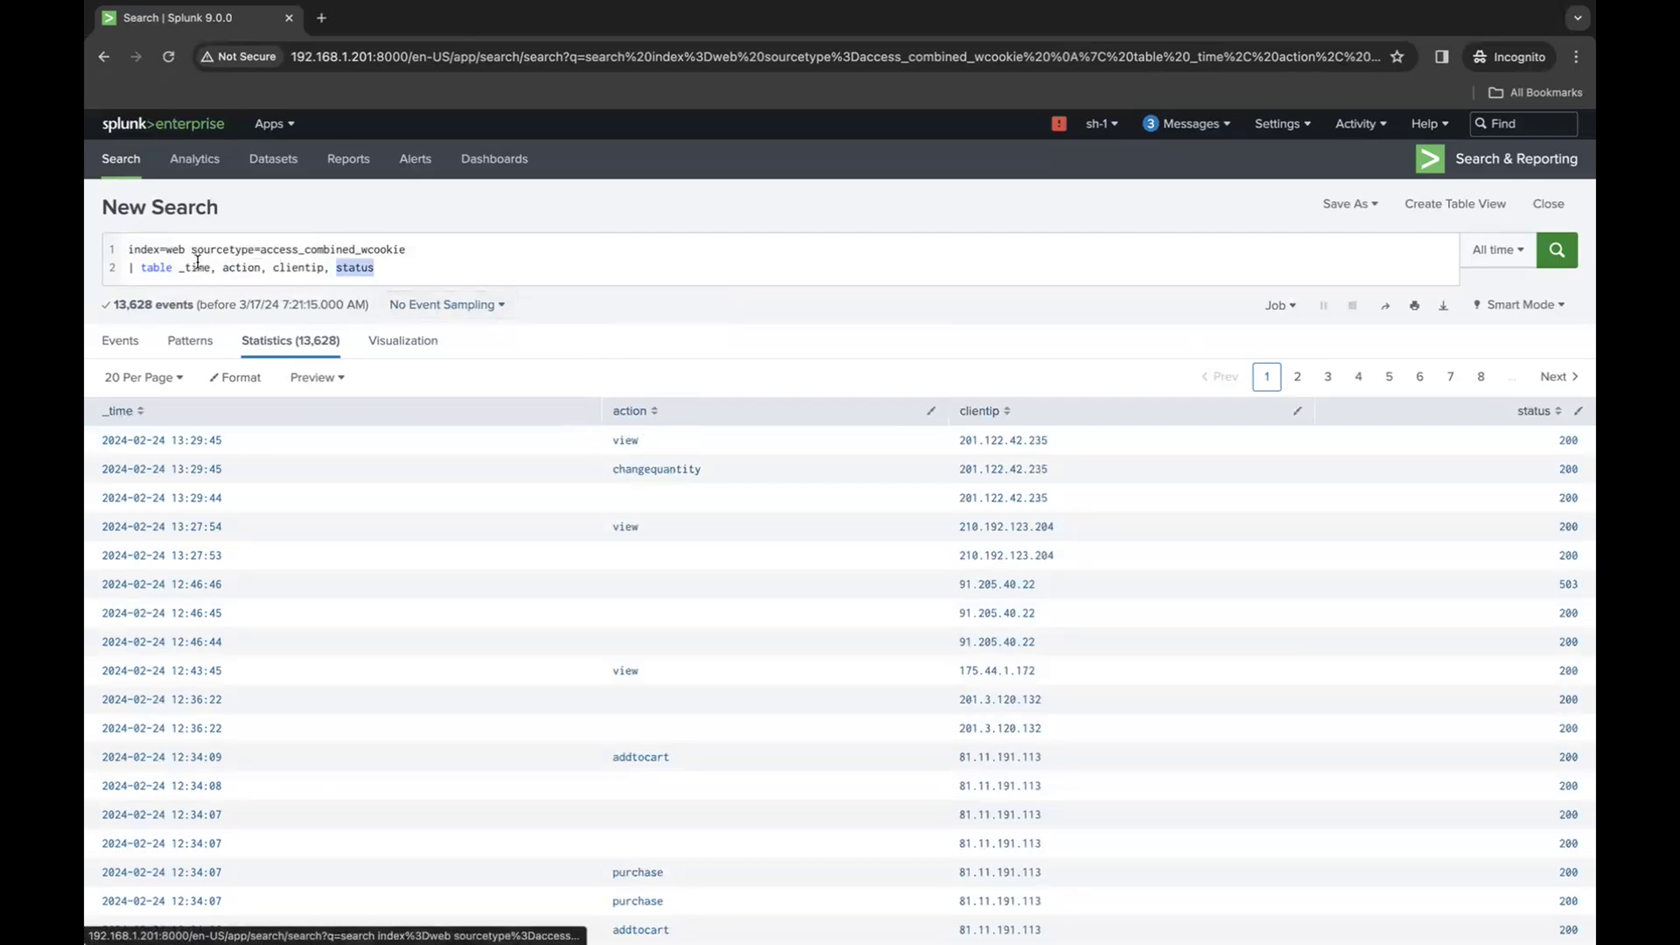
{"action": "left_click_drag", "start_coordinate": [180, 268], "coordinate": [401, 269]}
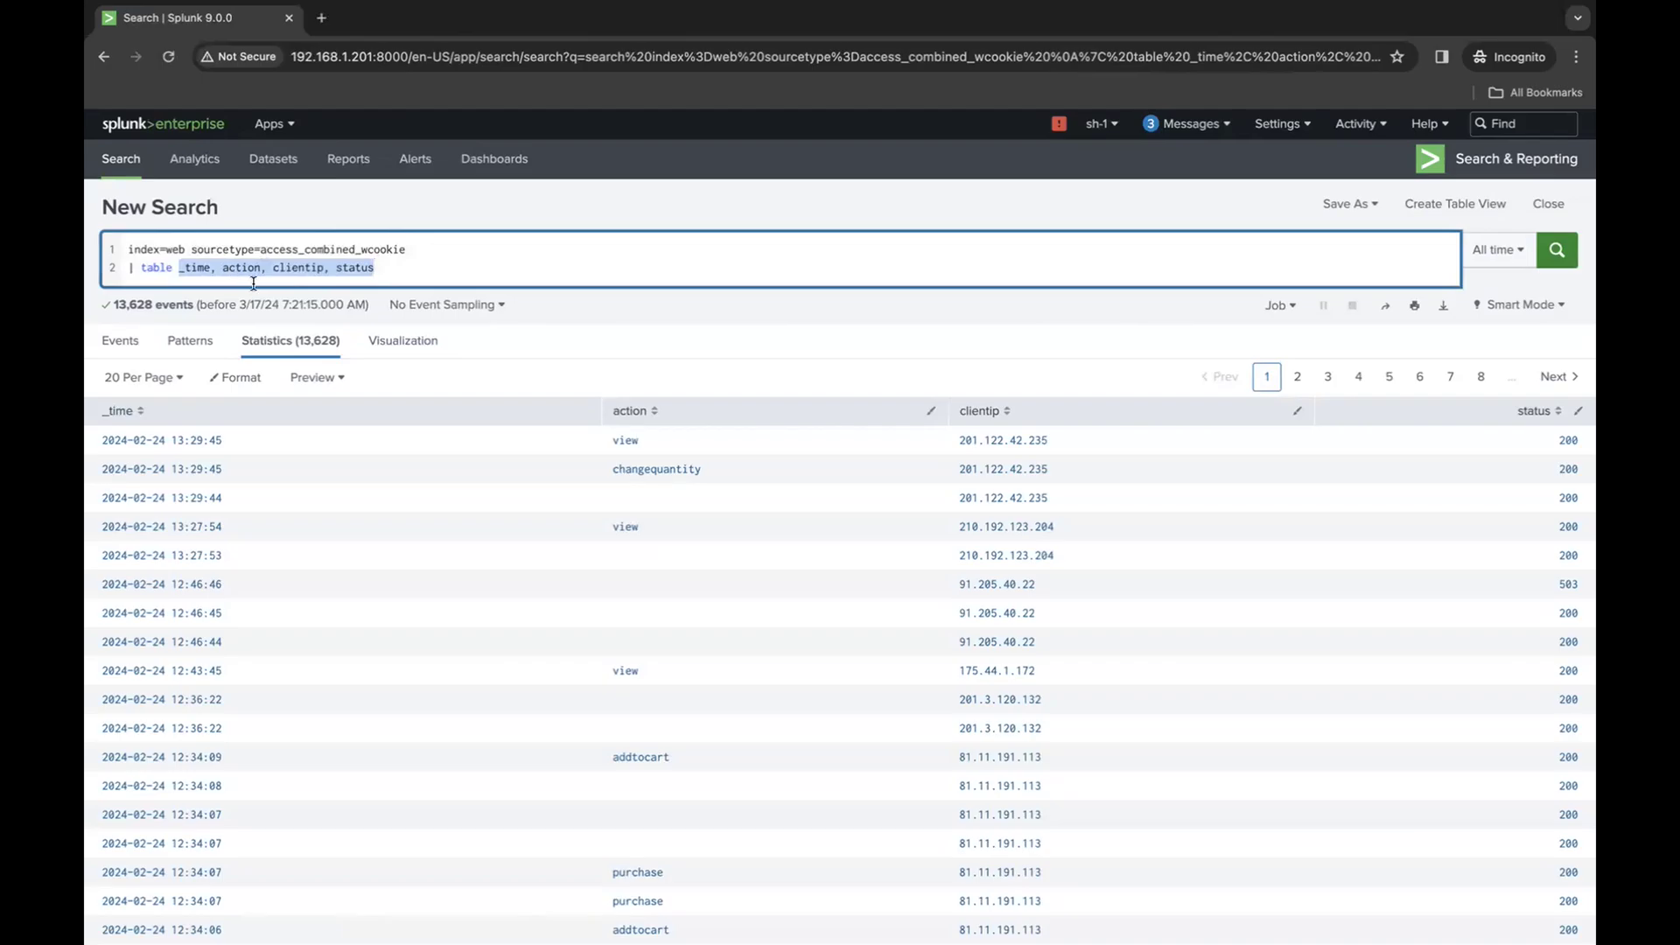
{"action": "left_click", "coordinate": [191, 268]}
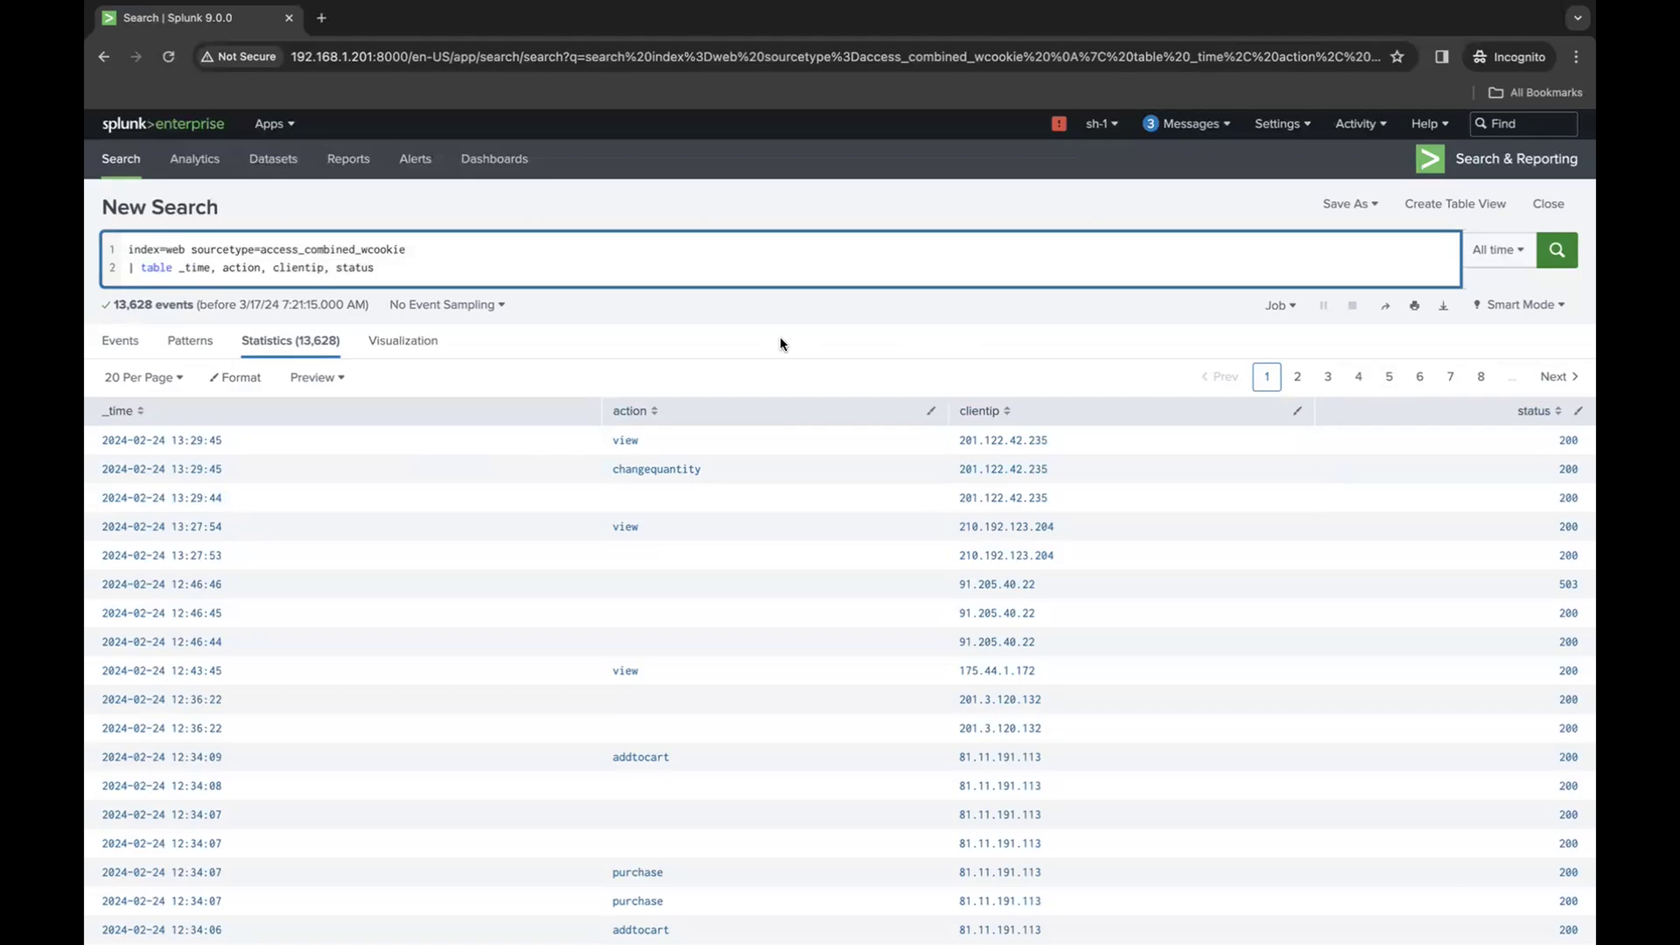
- Remove the whole table command line from the query and run only the base search
{"action": "left_click", "coordinate": [614, 269]}
{"action": "left_click_drag", "start_coordinate": [385, 268], "coordinate": [97, 266]}
{"action": "key", "text": "ctrl+c"}
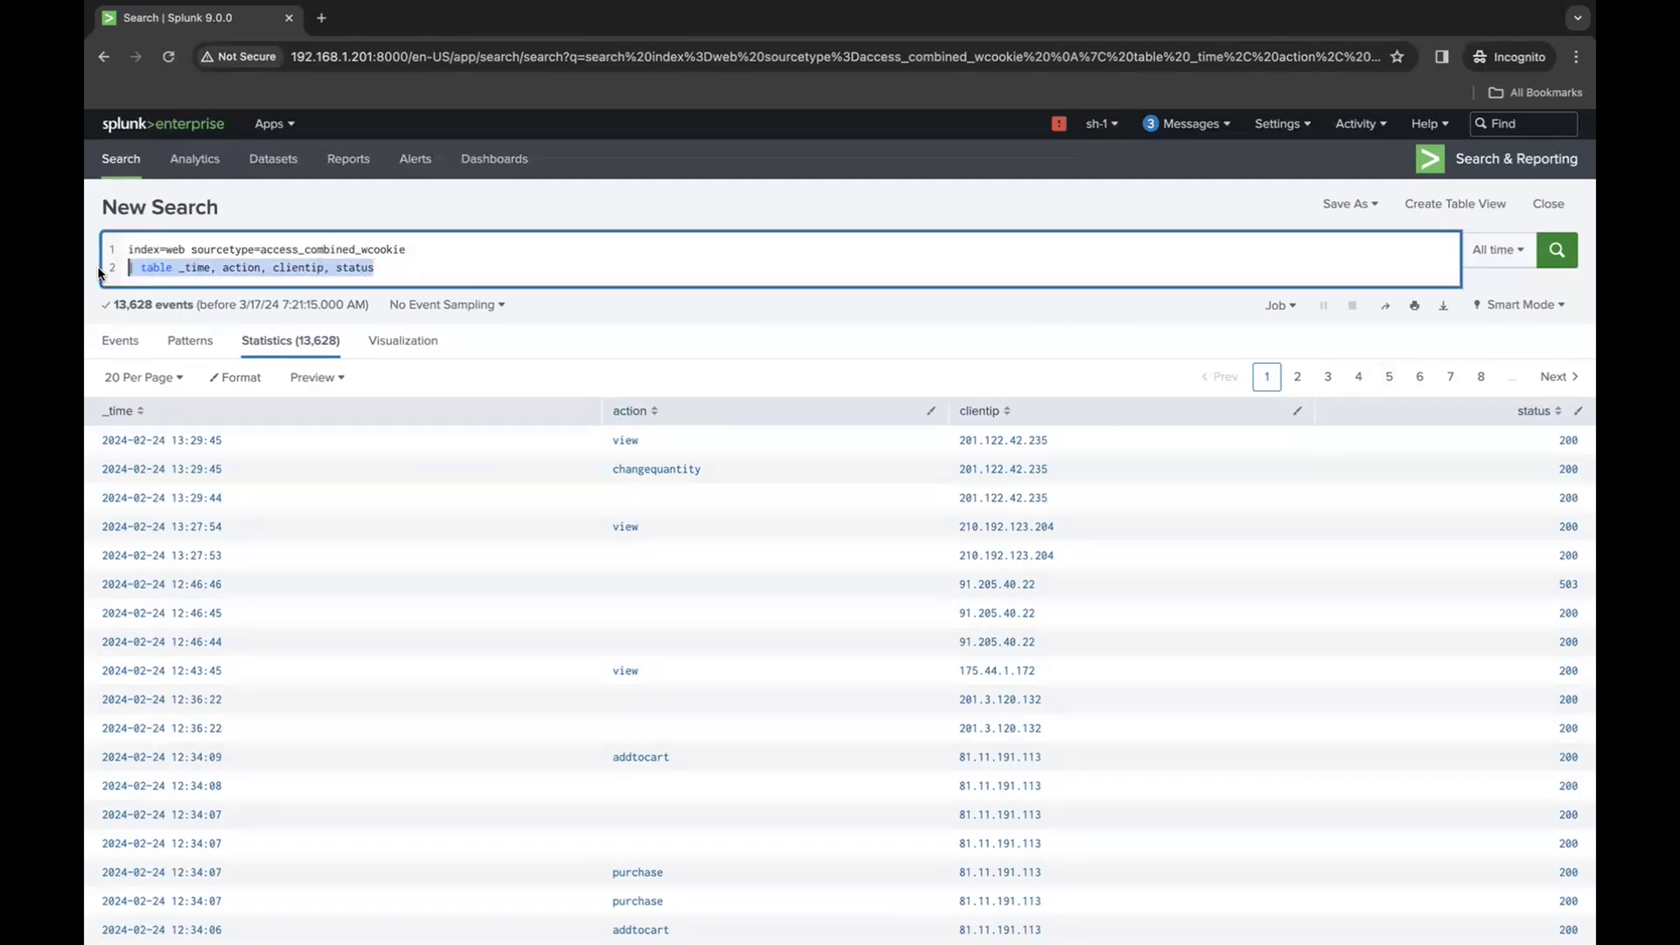
{"action": "key", "text": "BackSpace"}
{"action": "key", "text": "BackSpace"}
{"action": "key", "text": "Return"}
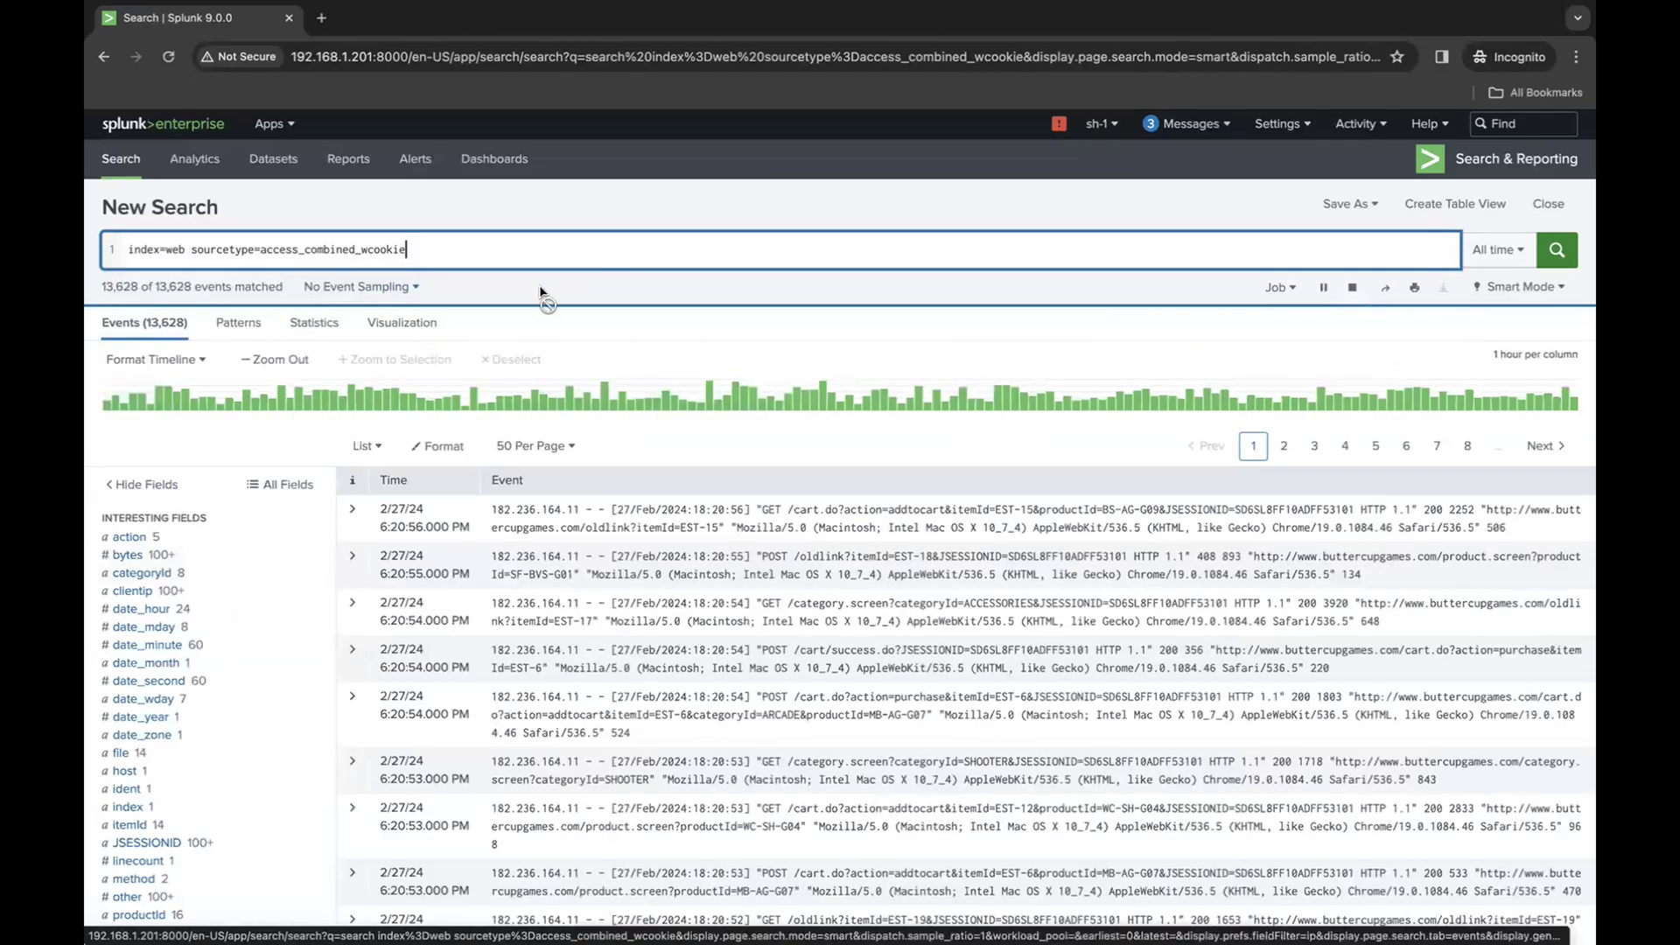
- Paste the line | table _time, action, clientip, status back below the base search and run it
{"action": "left_click_drag", "start_coordinate": [410, 249], "coordinate": [161, 246]}
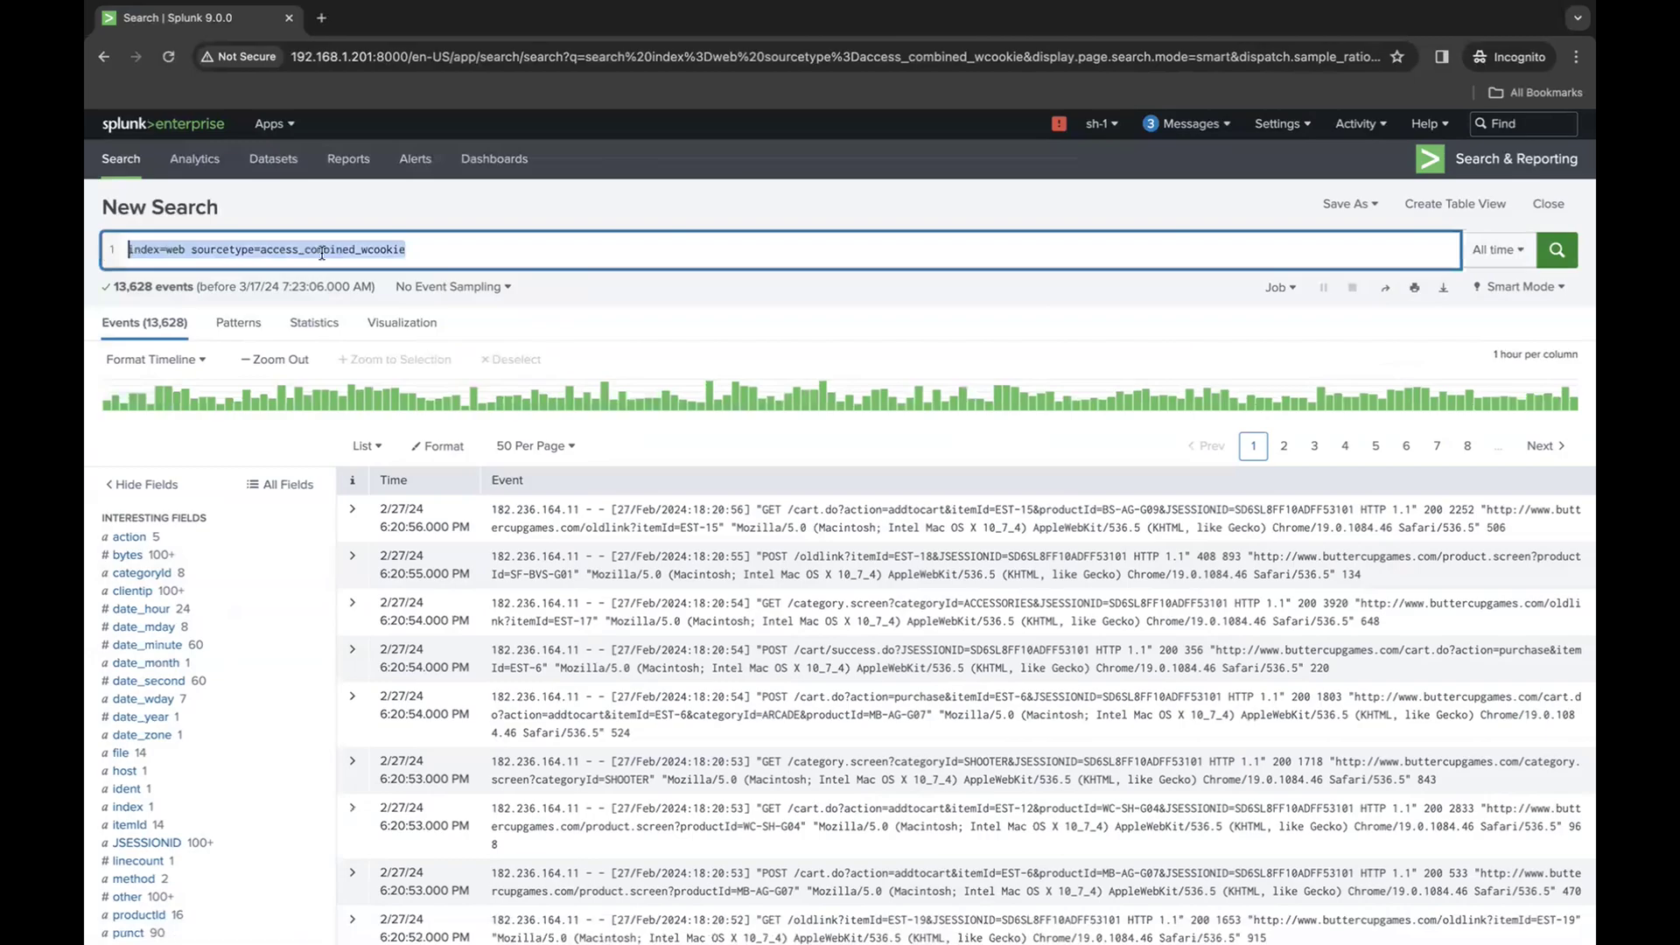
{"action": "left_click", "coordinate": [439, 249]}
{"action": "key", "text": "shift+Return"}
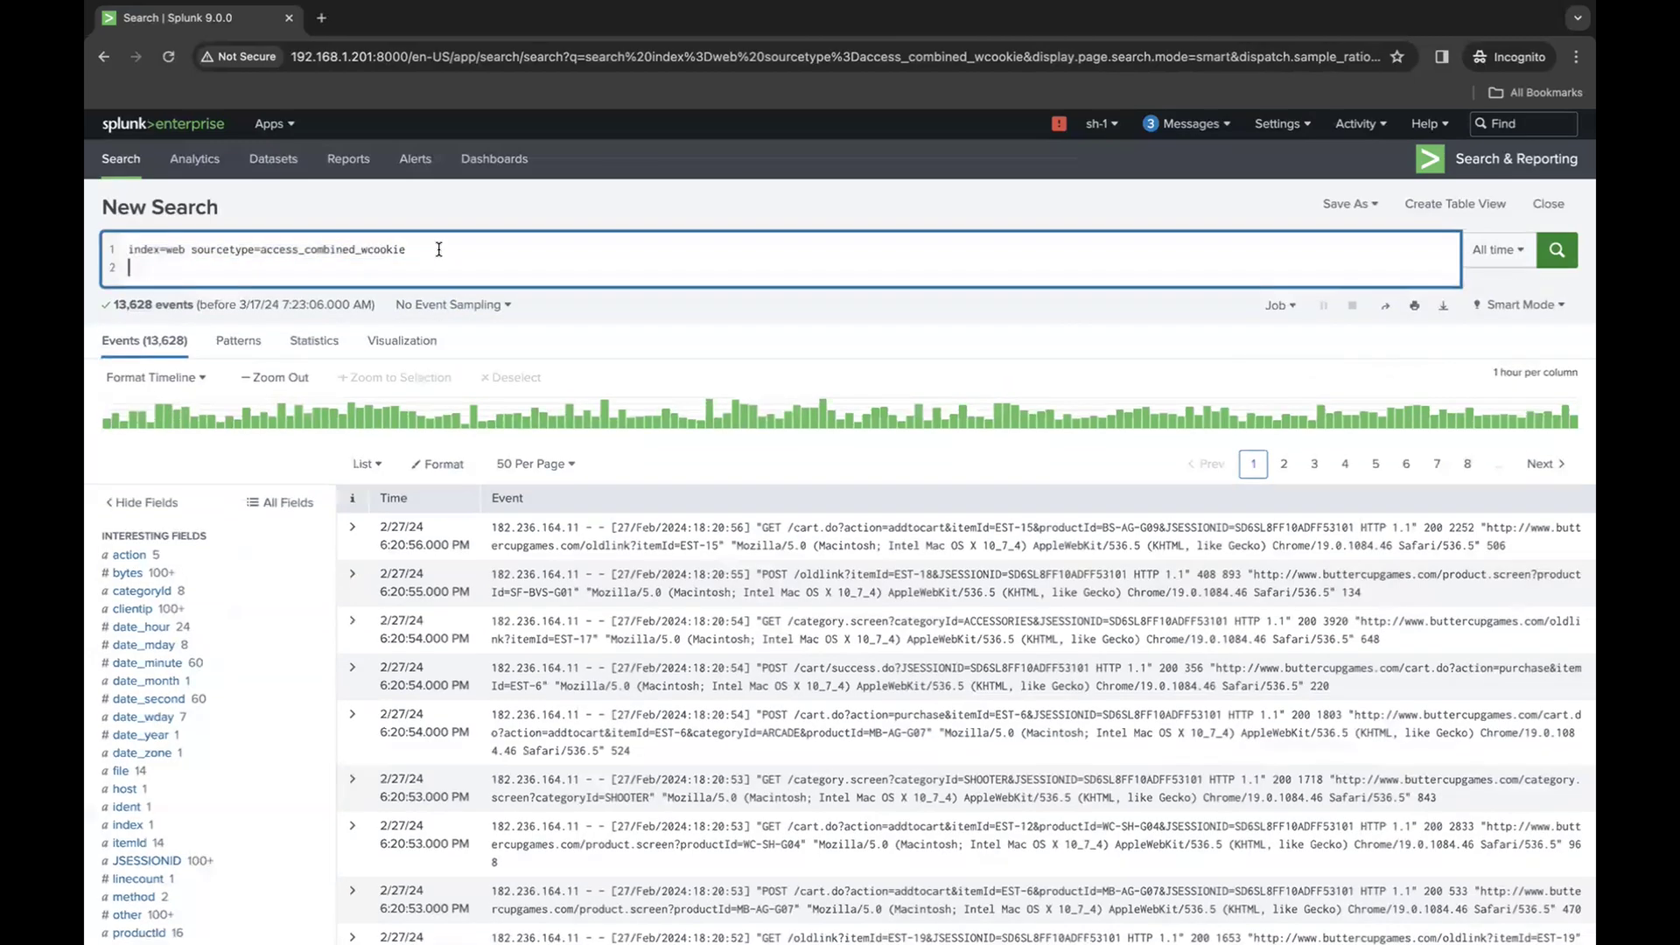
{"action": "key", "text": "ctrl+v"}
{"action": "key", "text": "Return"}
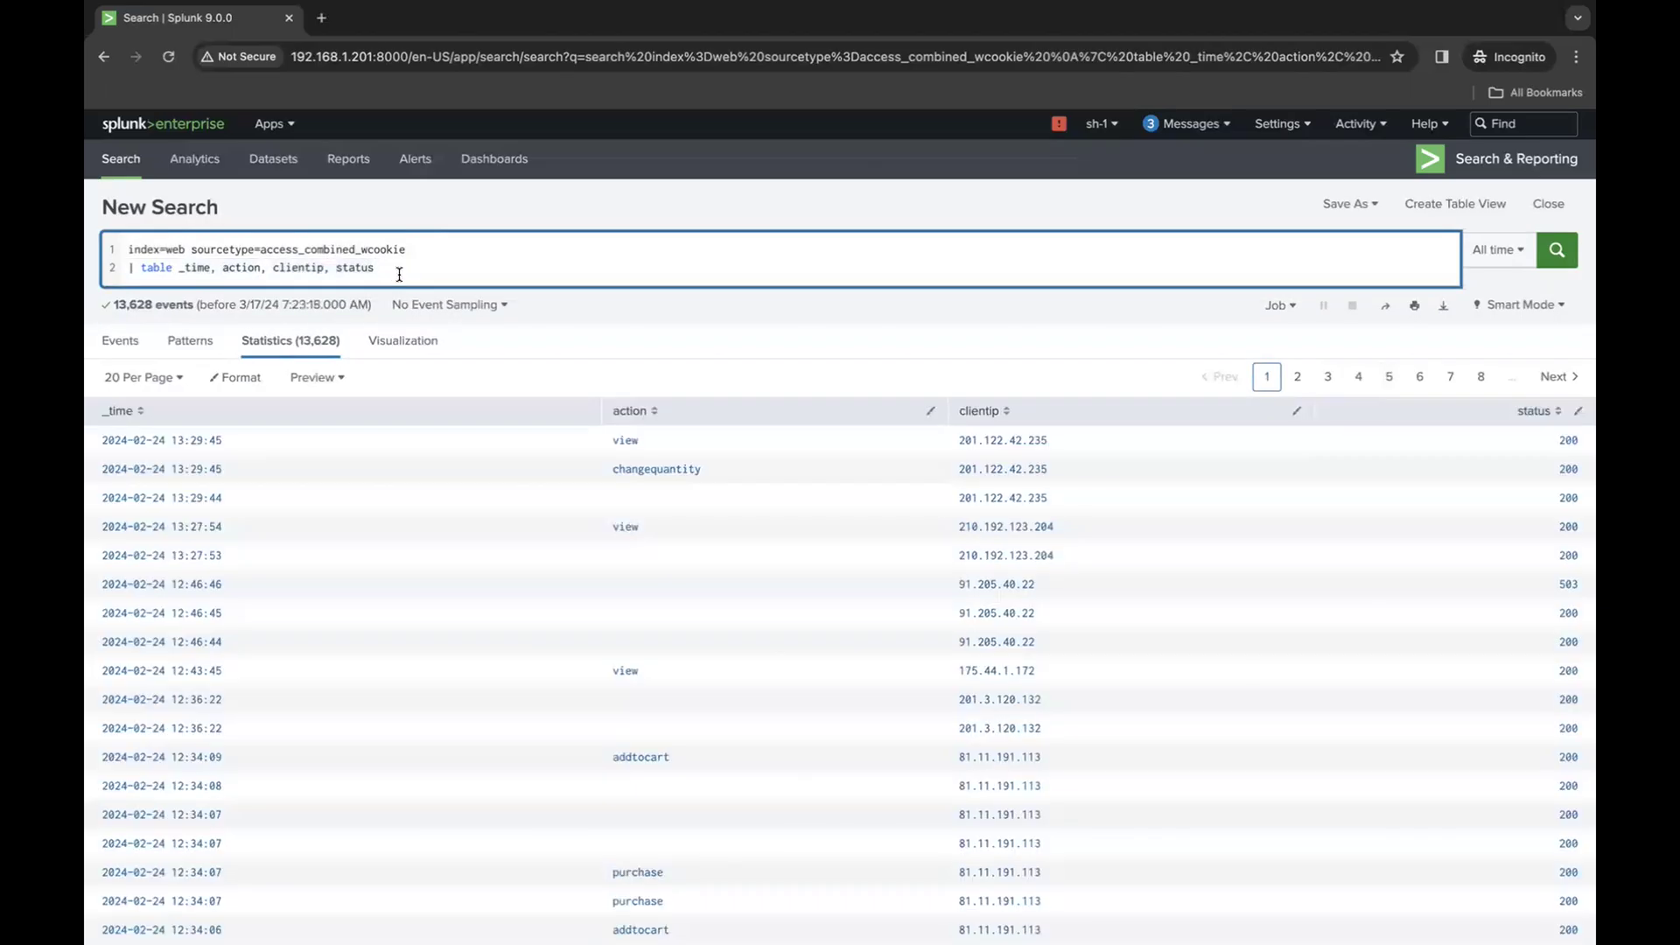
- Switch the search from Smart Mode to Verbose Mode and view its raw events
{"action": "left_click_drag", "start_coordinate": [372, 268], "coordinate": [178, 275]}
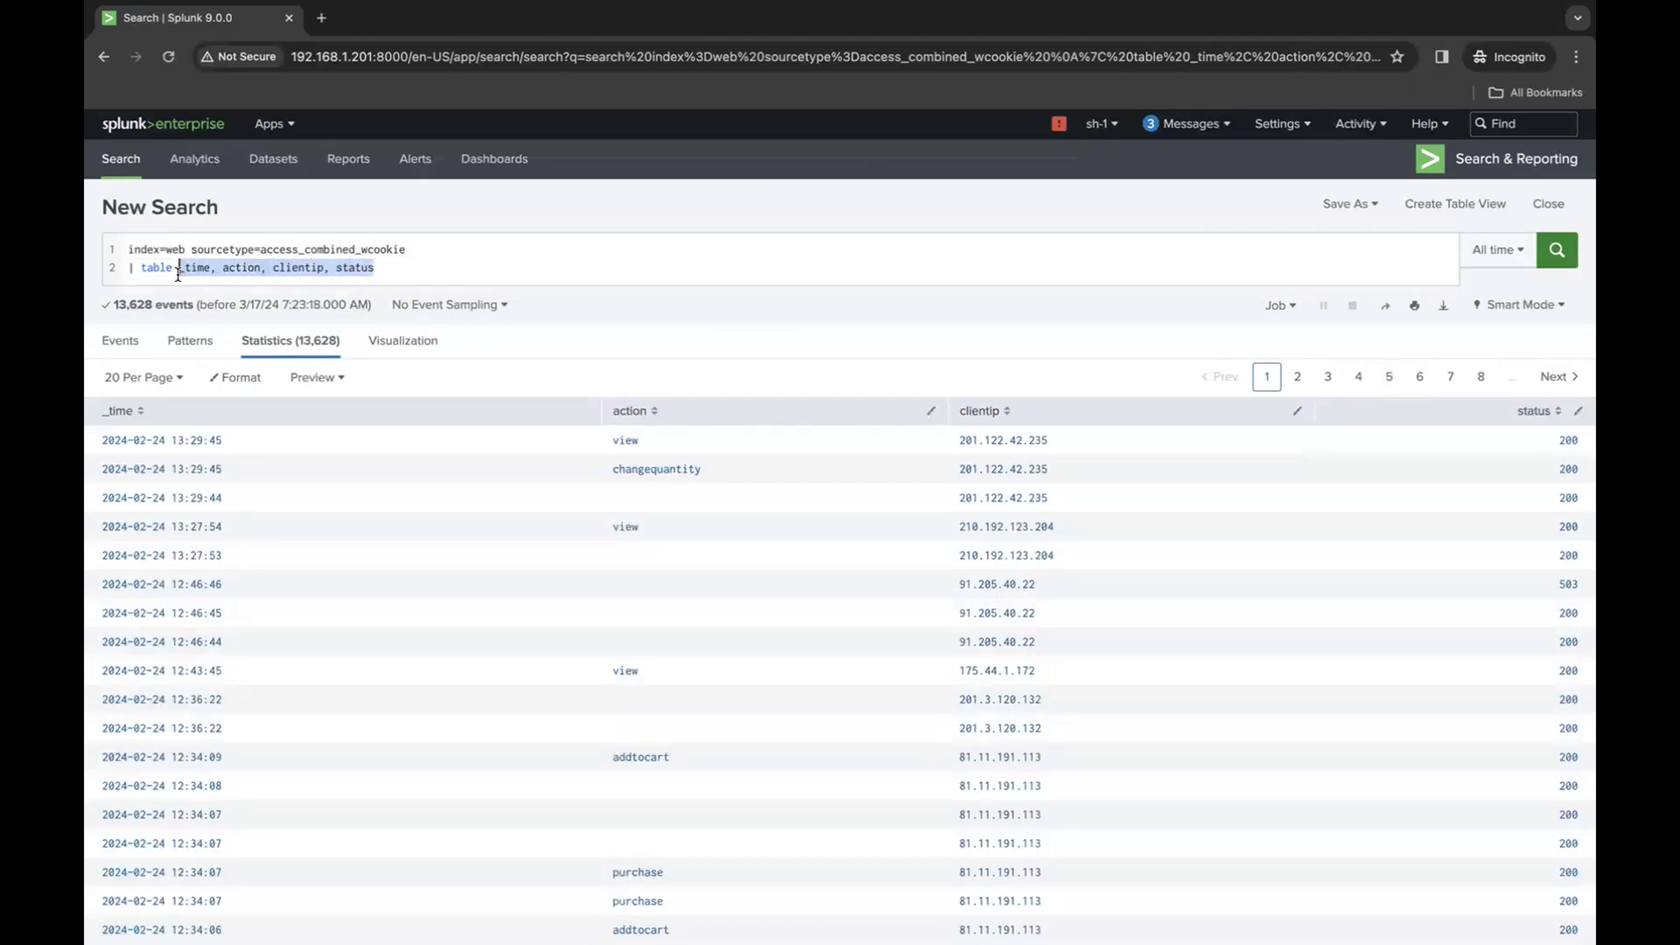
{"action": "left_click", "coordinate": [125, 342]}
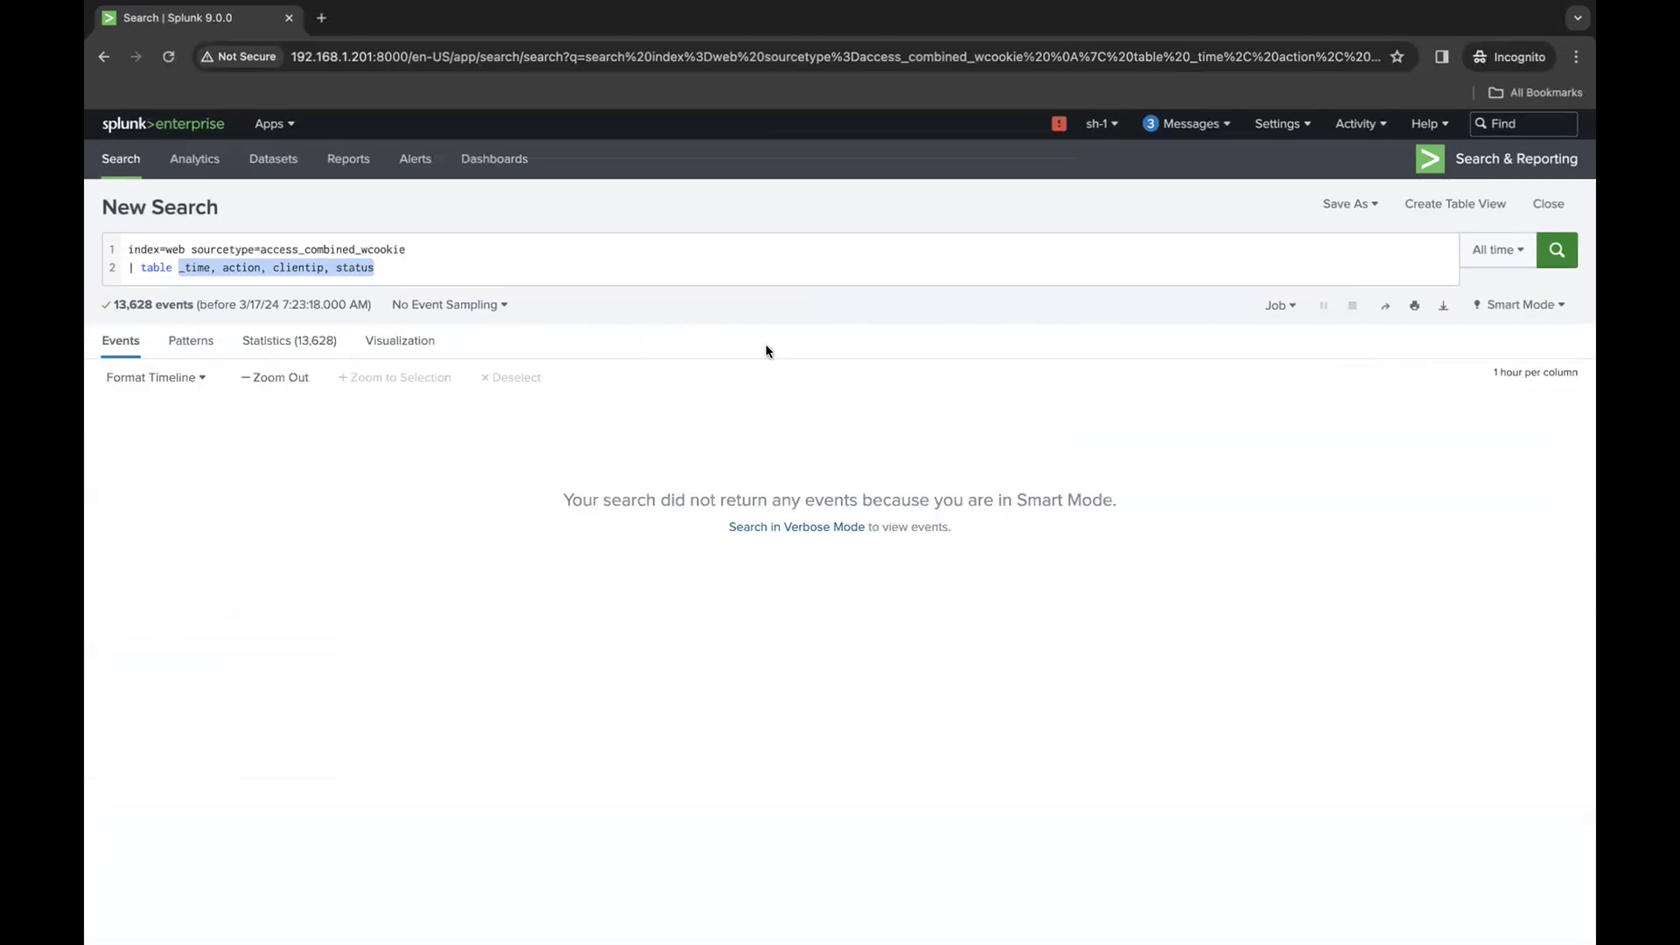
{"action": "left_click", "coordinate": [1559, 304]}
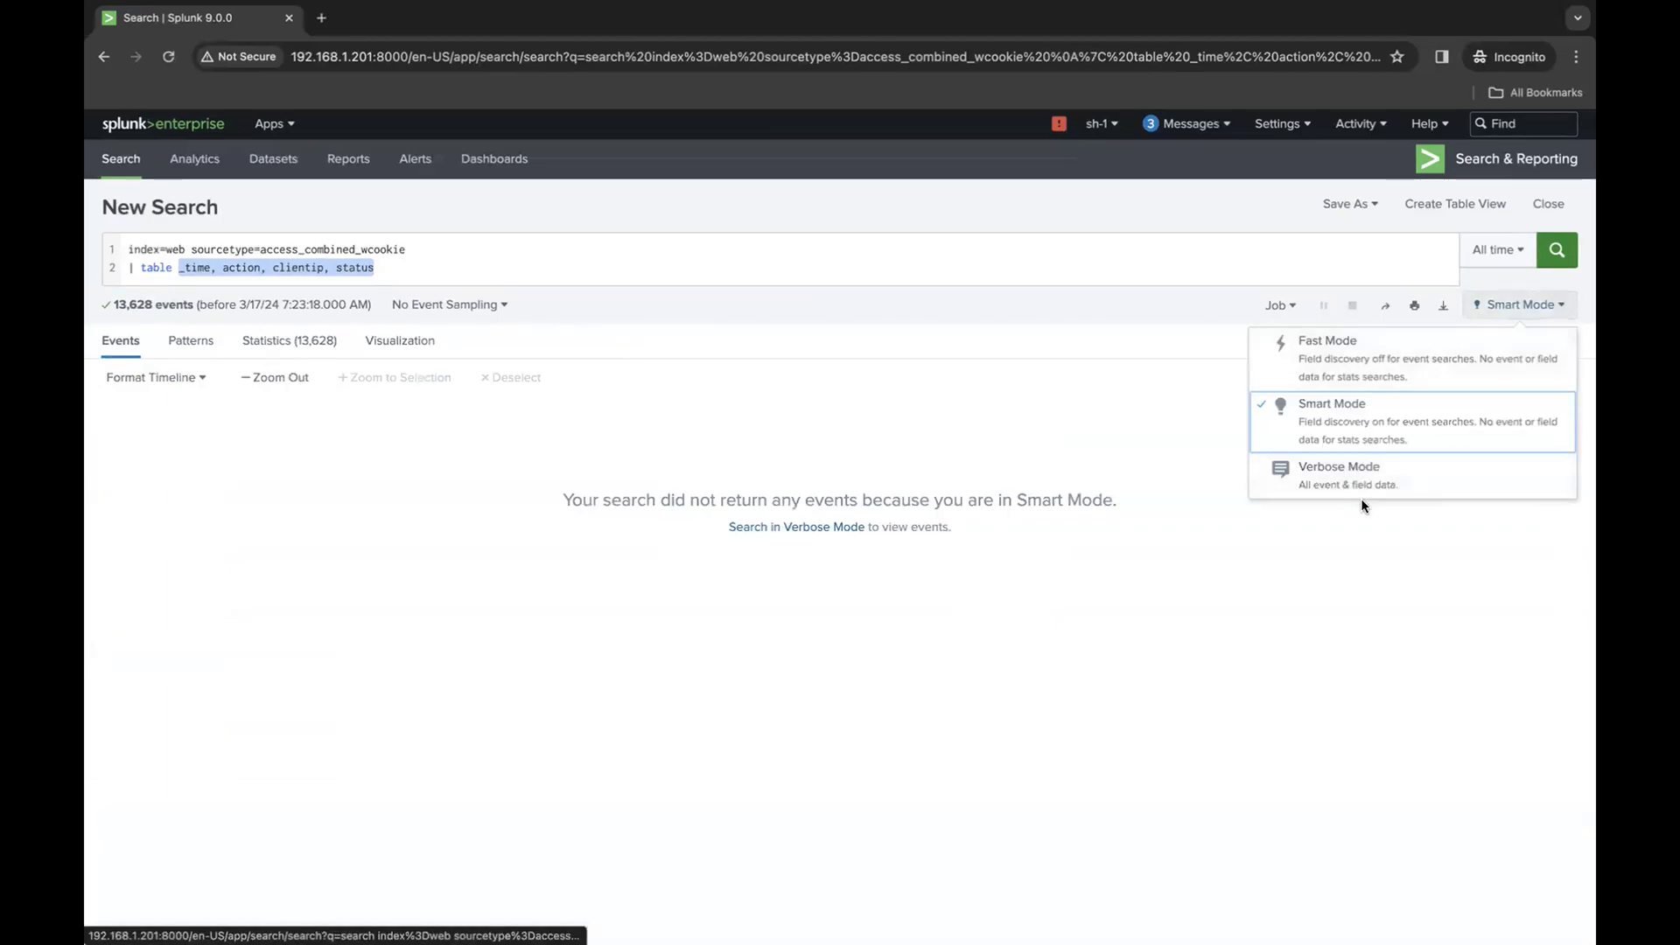
{"action": "left_click", "coordinate": [1368, 465]}
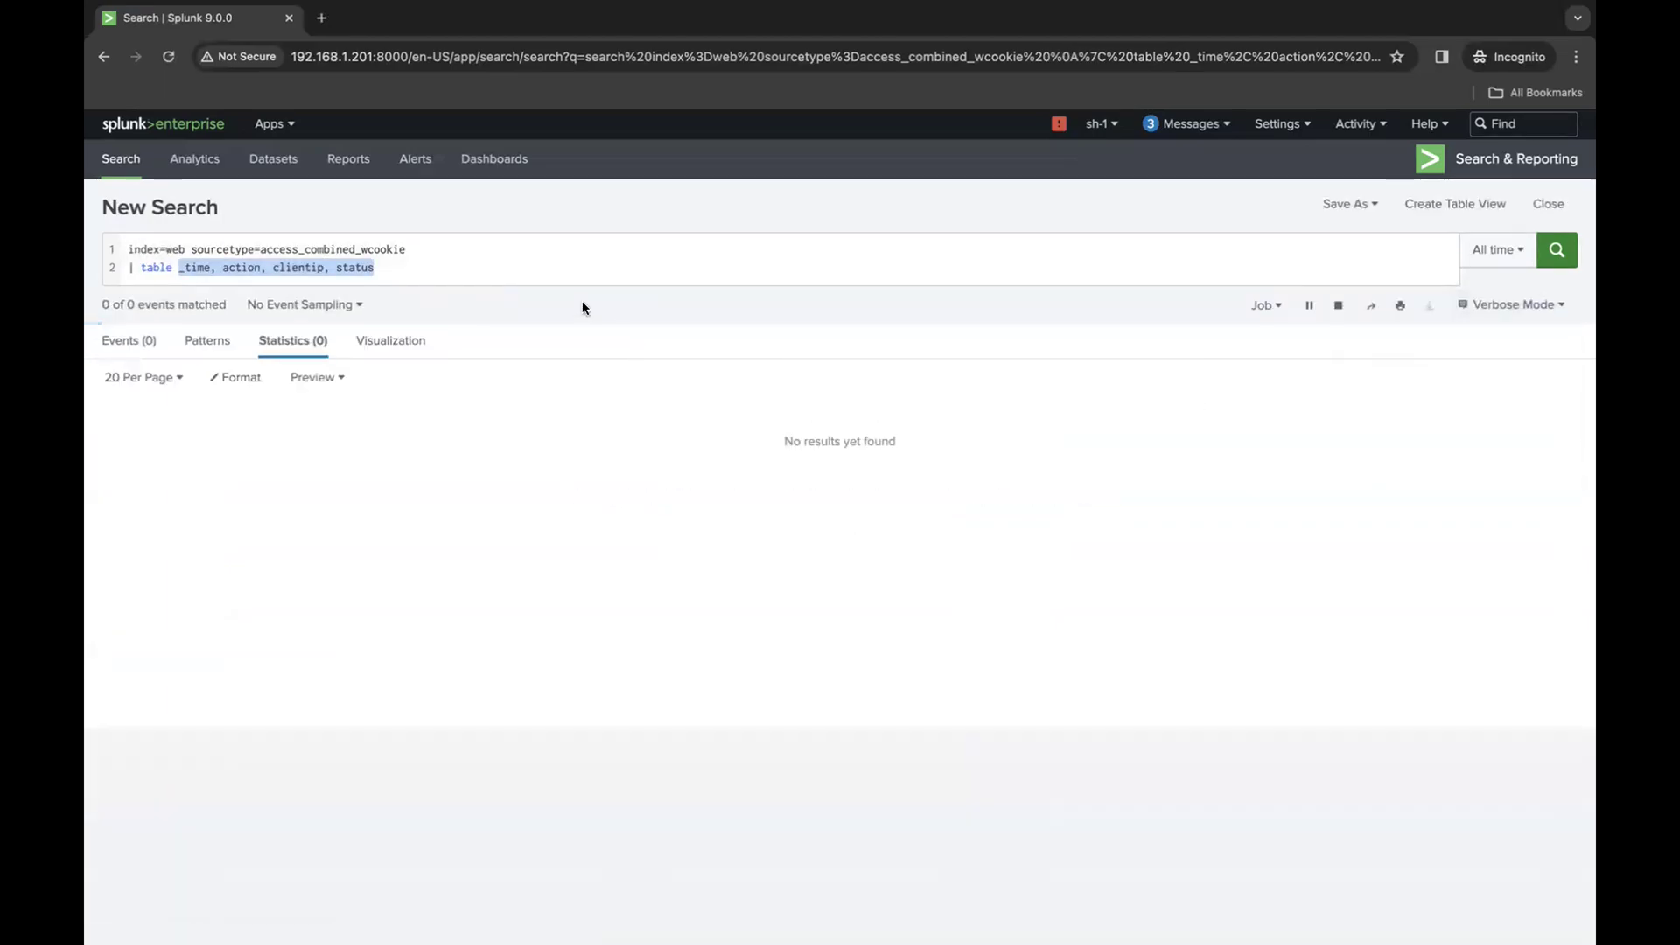
{"action": "left_click", "coordinate": [157, 342]}
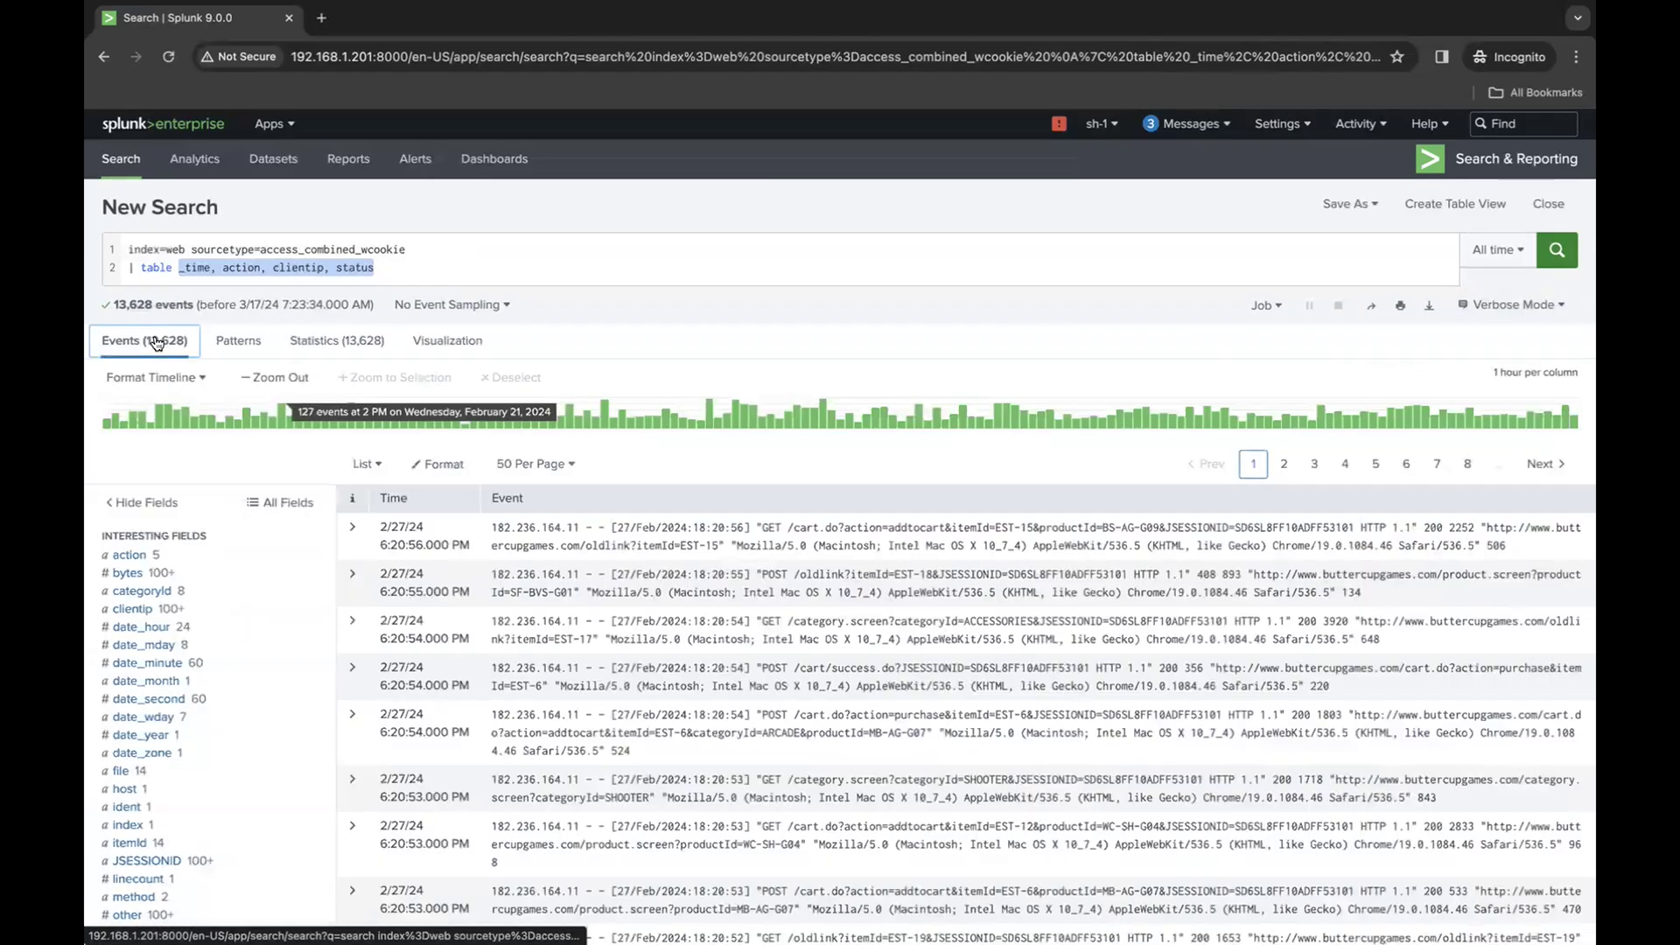
- Compare the search's statistics table with its raw events, returning to the statistics
{"action": "left_click", "coordinate": [310, 342]}
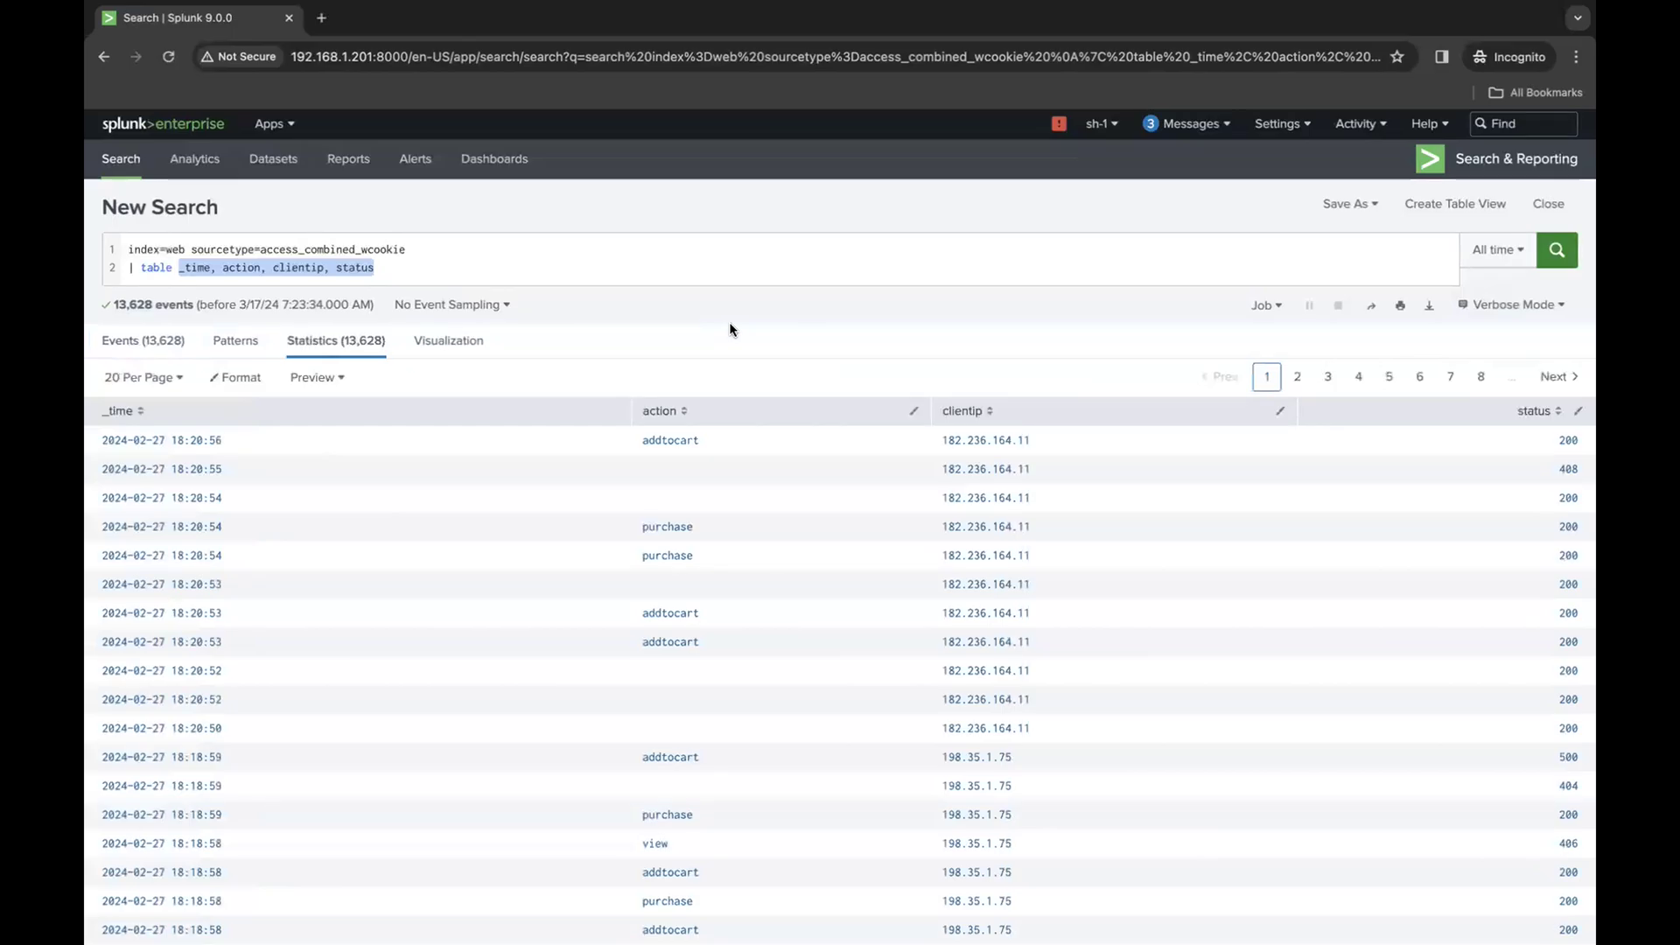
{"action": "left_click", "coordinate": [527, 274]}
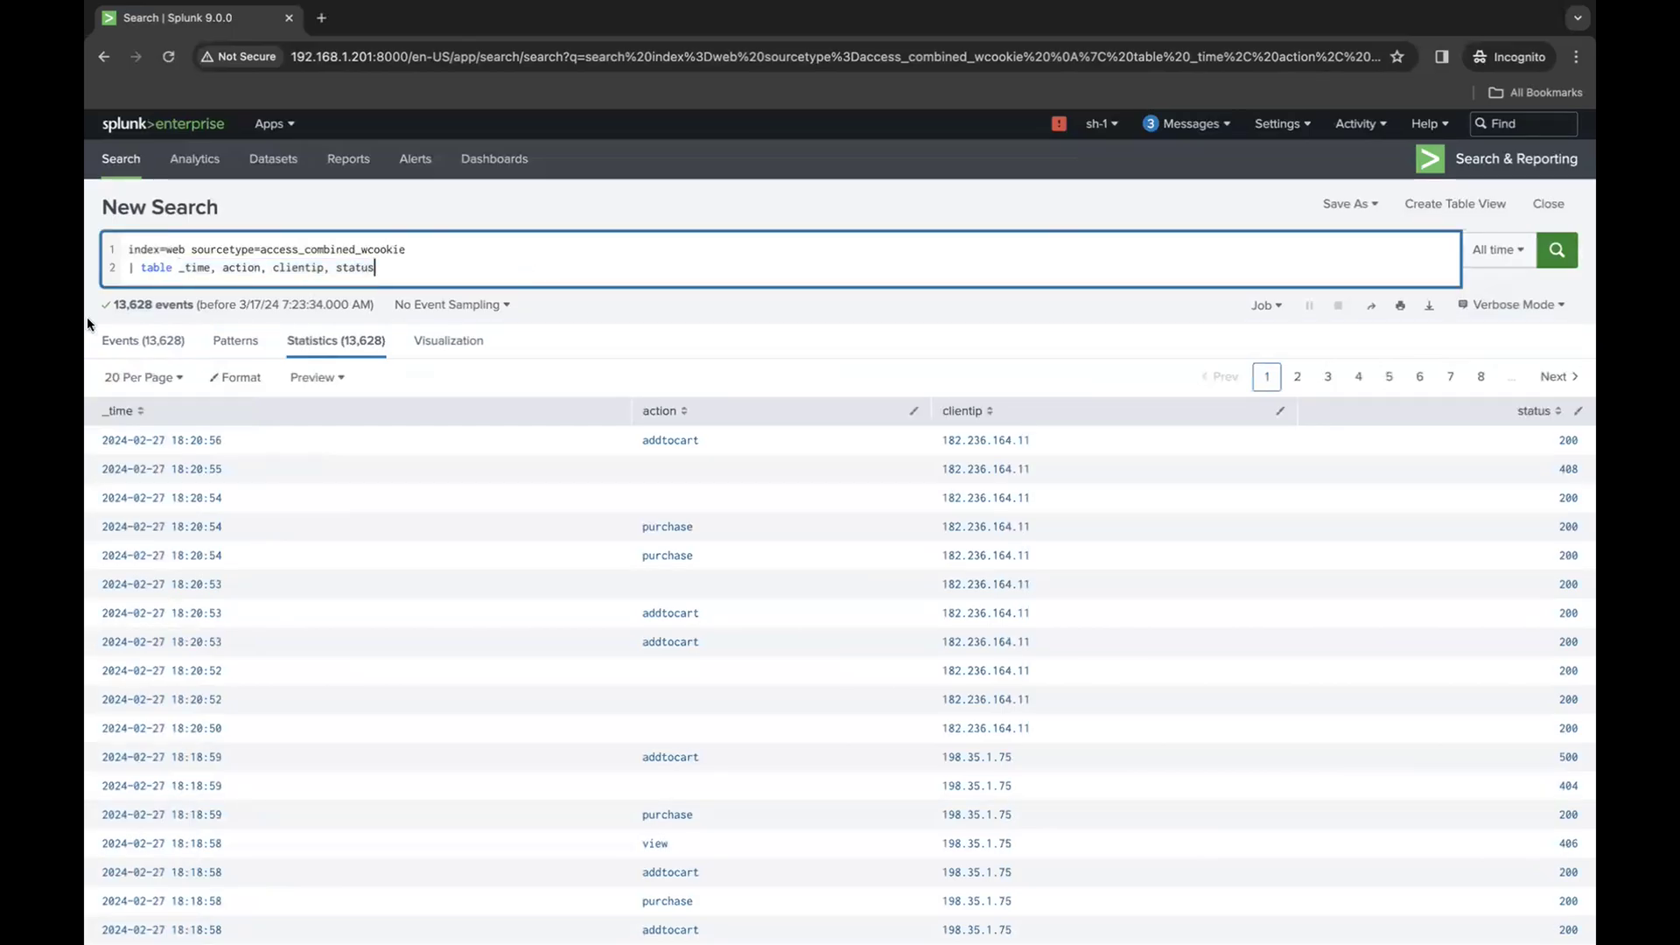
{"action": "left_click", "coordinate": [127, 340]}
{"action": "left_click", "coordinate": [477, 269]}
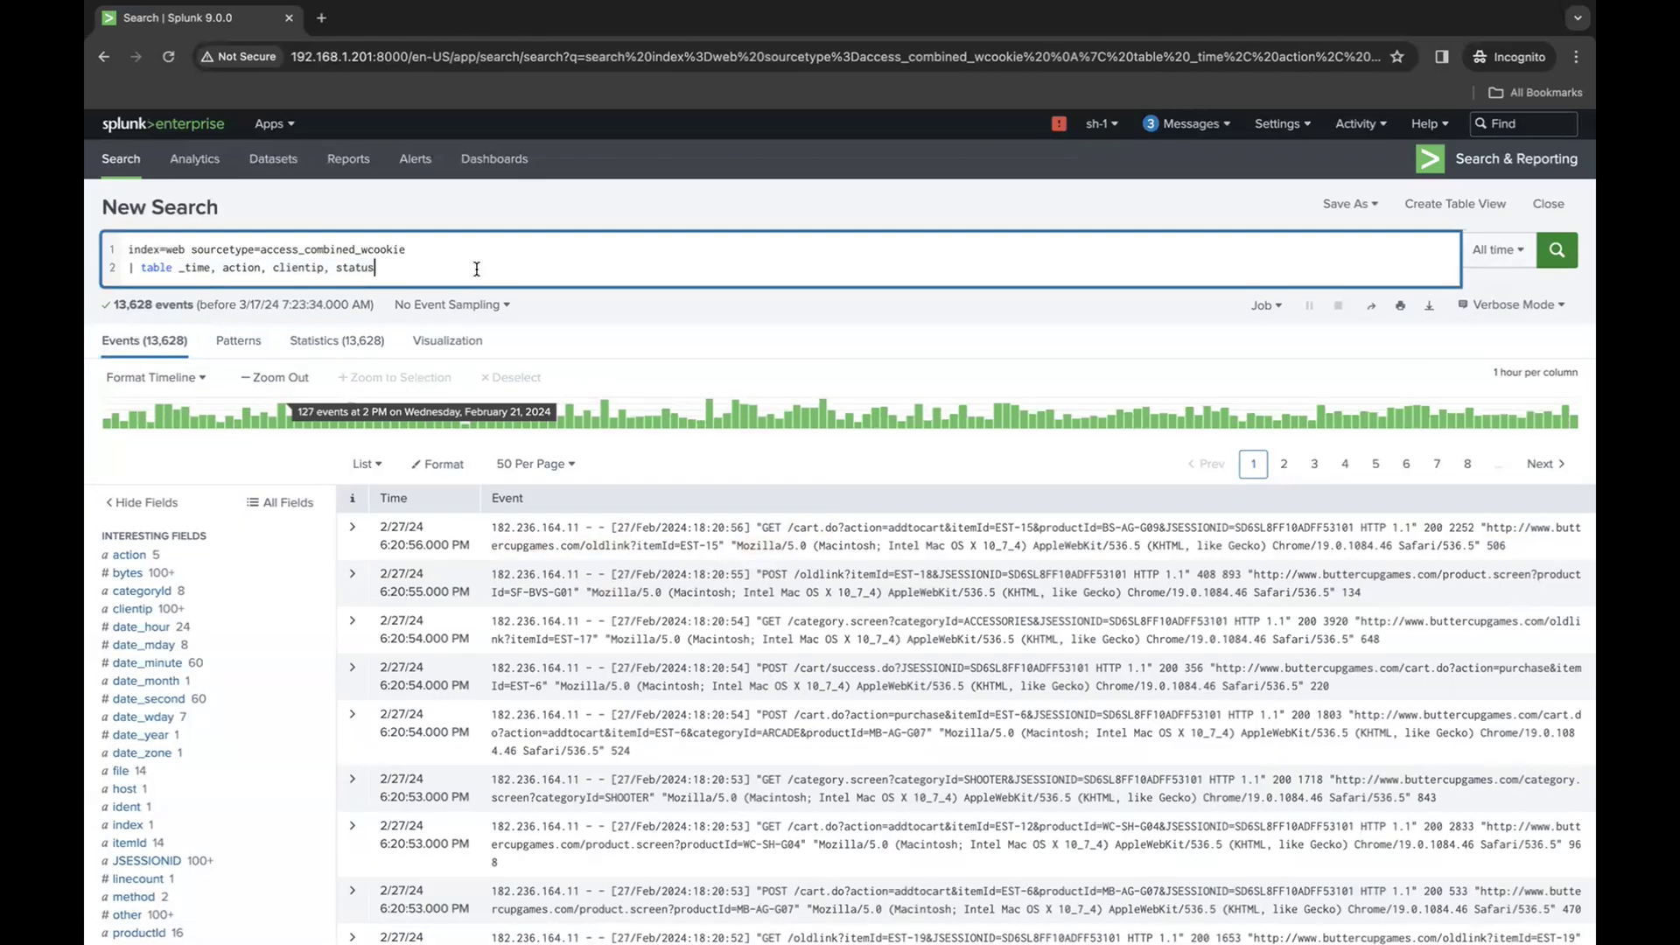
{"action": "left_click", "coordinate": [336, 340]}
{"action": "left_click", "coordinate": [475, 249]}
- Add a third query line with the command rename action "Action" and run the search
{"action": "left_click", "coordinate": [455, 263]}
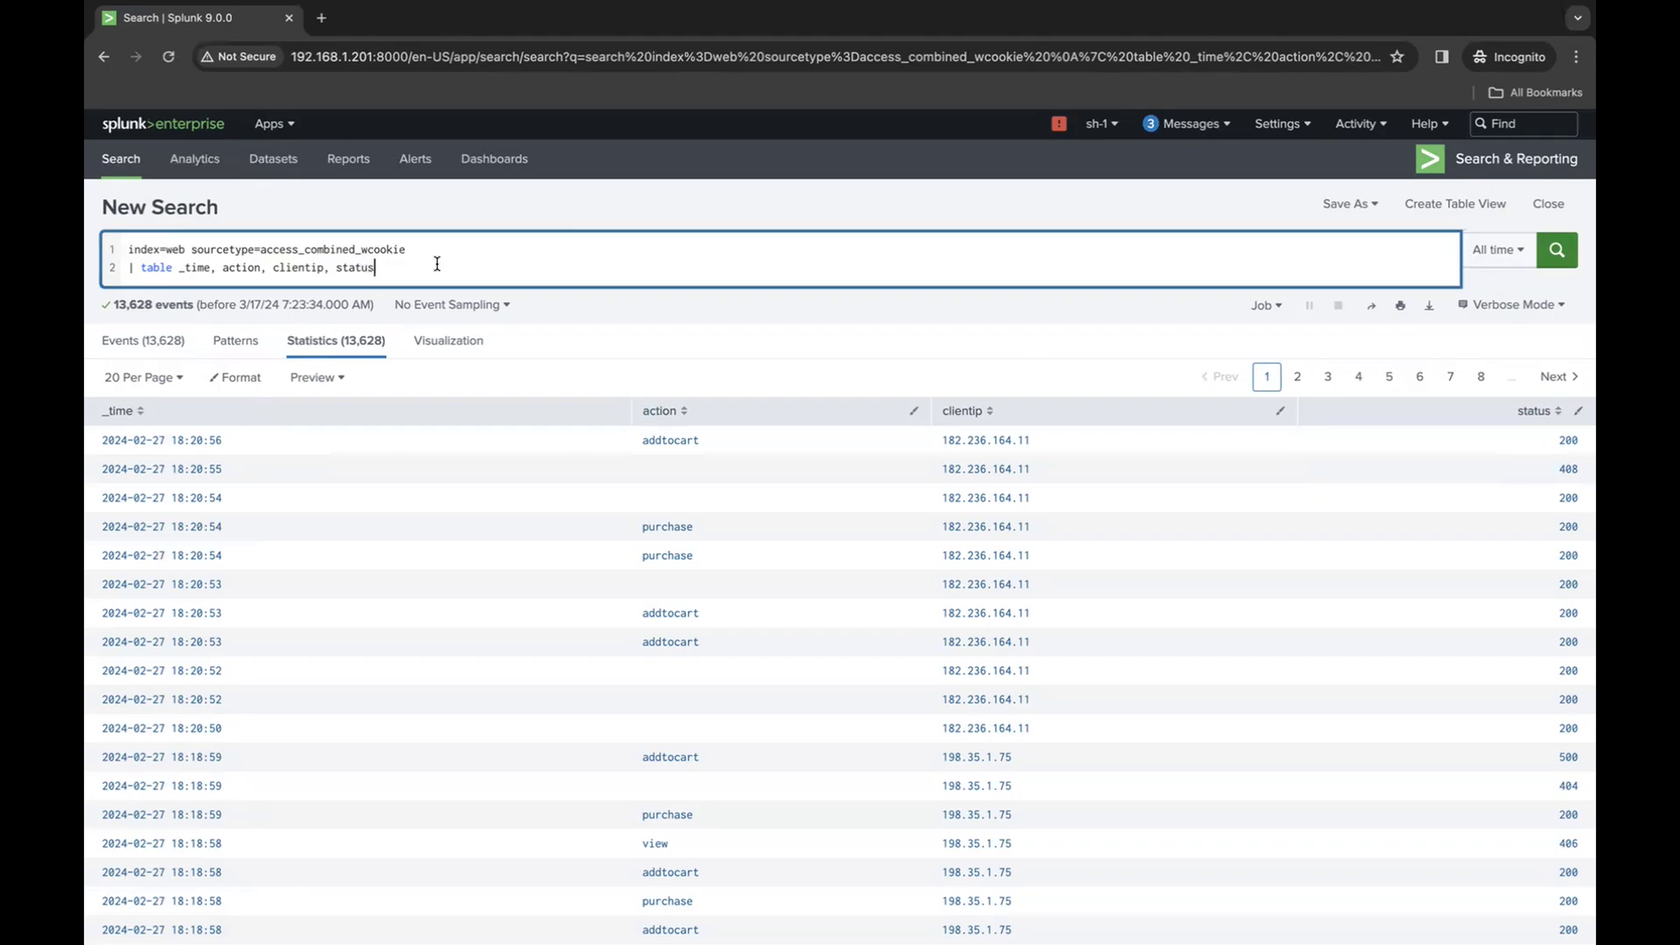
{"action": "key", "text": "shift+Return"}
{"action": "type", "text": "| "}
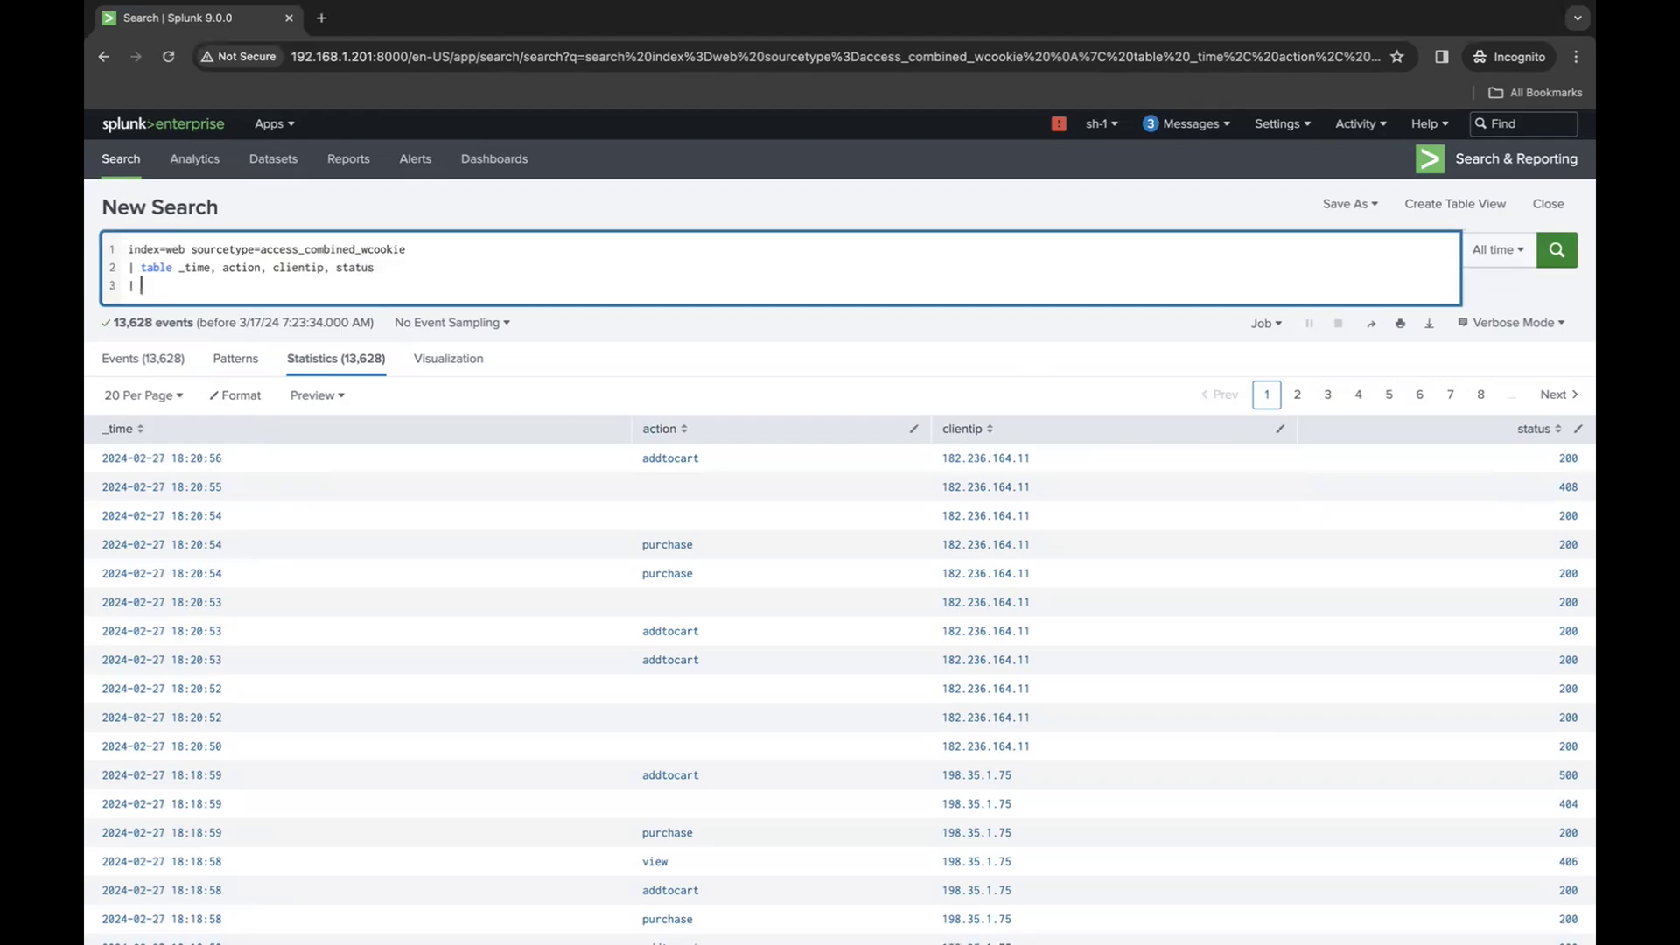
{"action": "type", "text": "rename"}
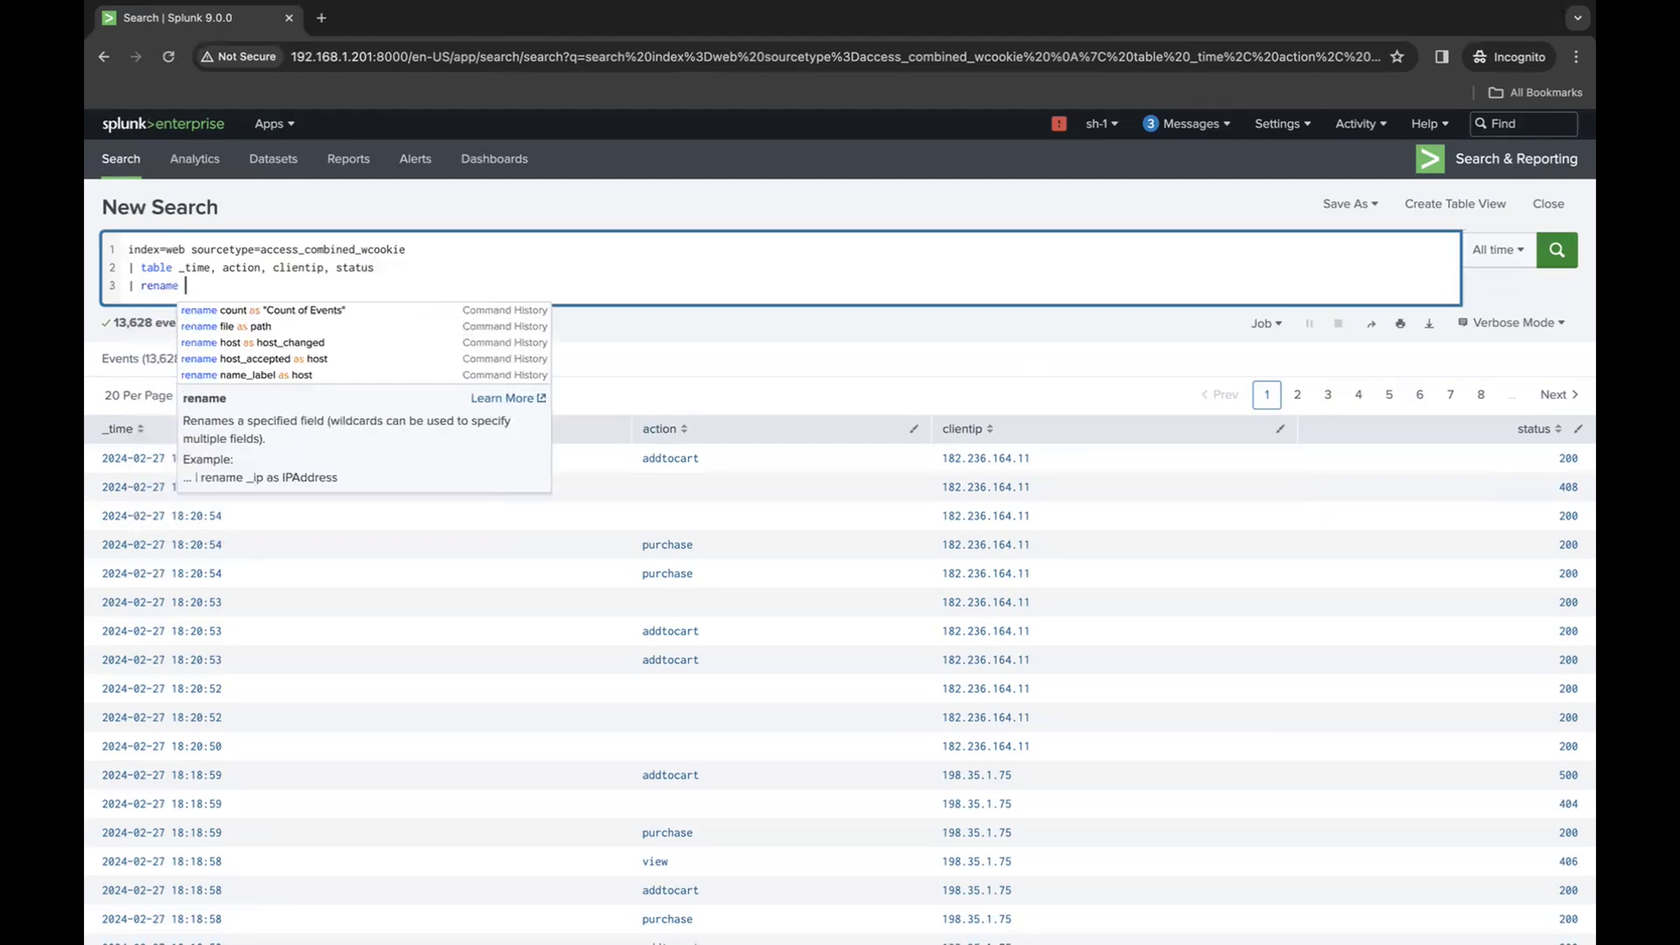
{"action": "left_click", "coordinate": [812, 360]}
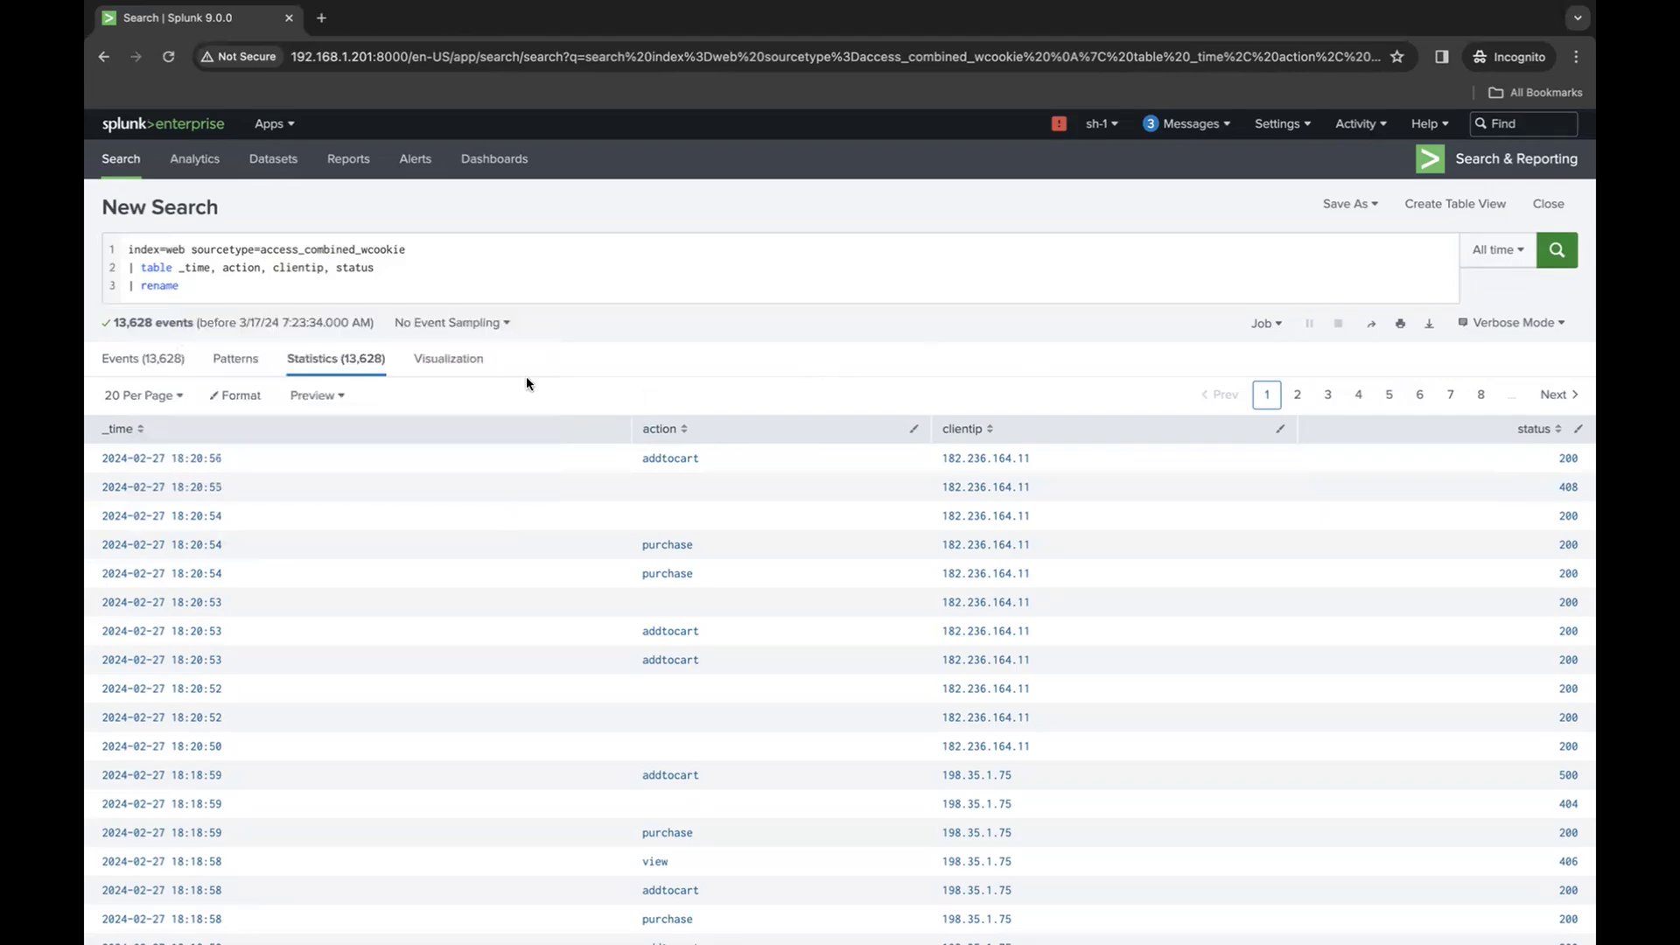
{"action": "left_click", "coordinate": [301, 286]}
{"action": "type", "text": "action "}
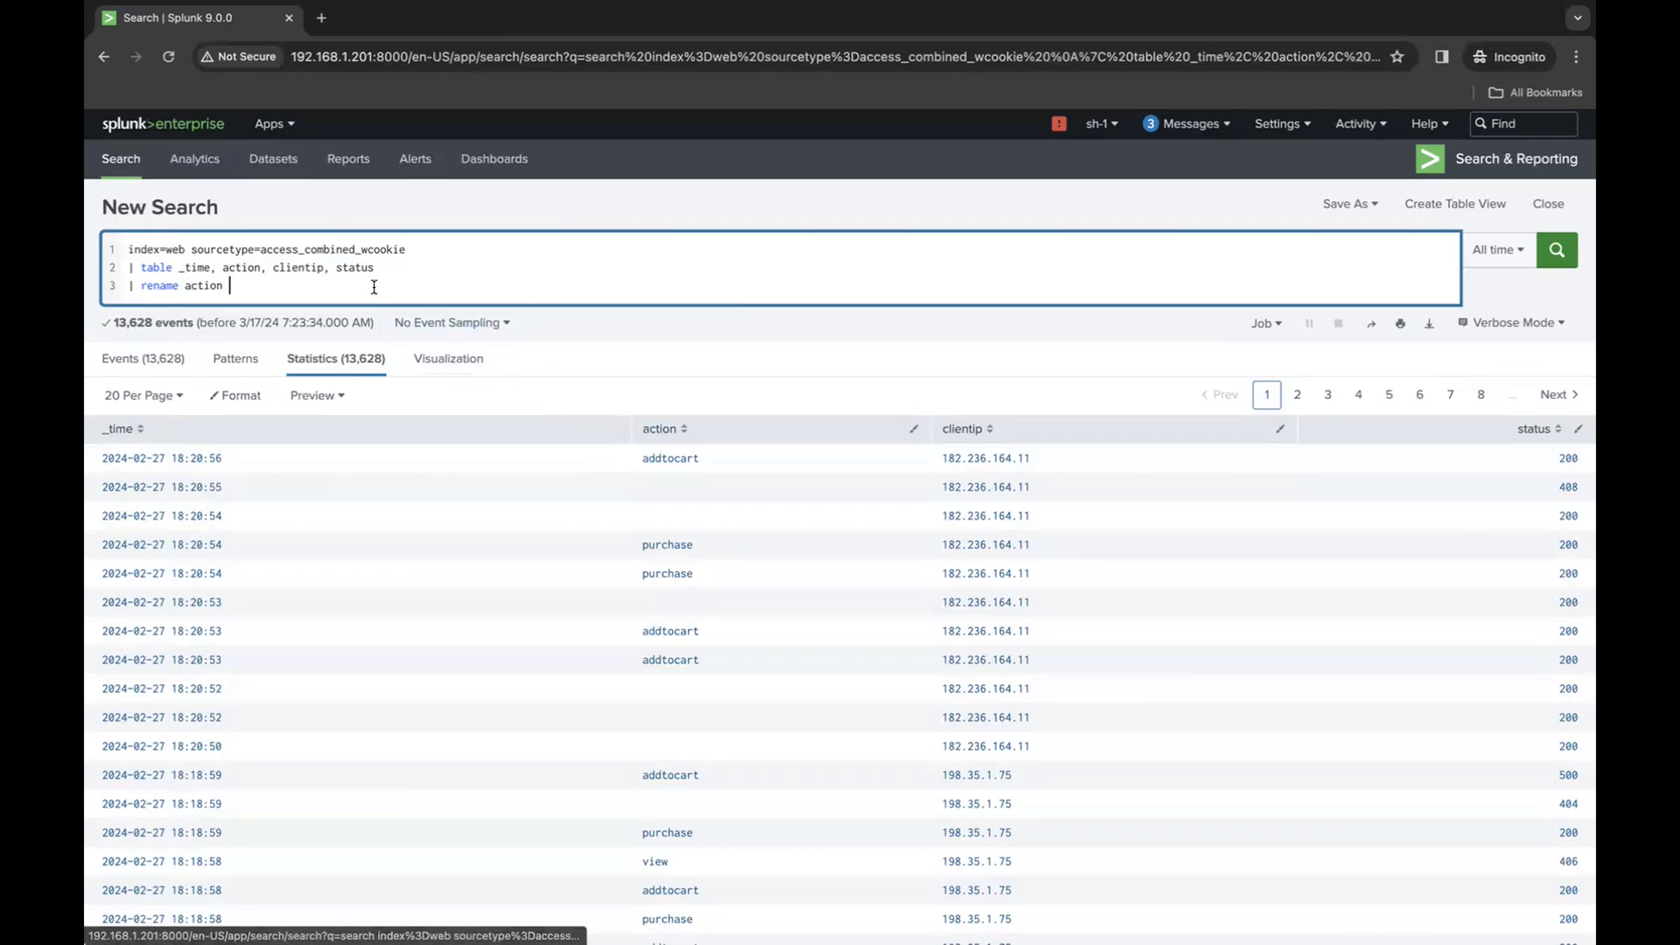
{"action": "type", "text": "\""}
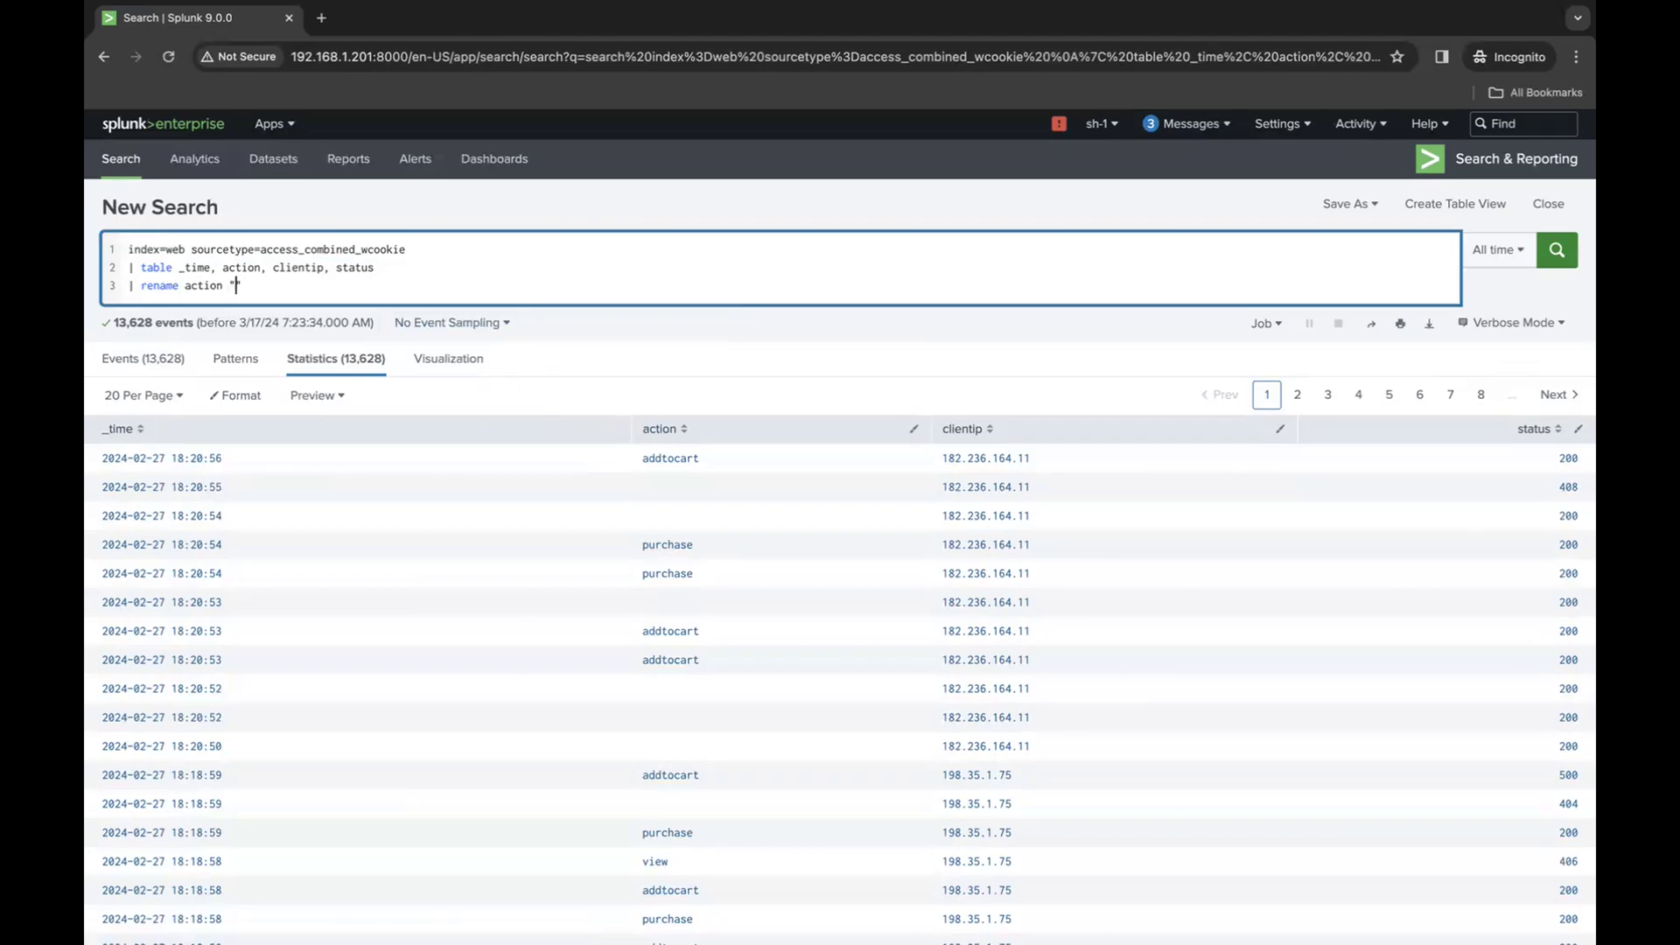
{"action": "type", "text": "Action"}
{"action": "left_click", "coordinate": [1557, 250]}
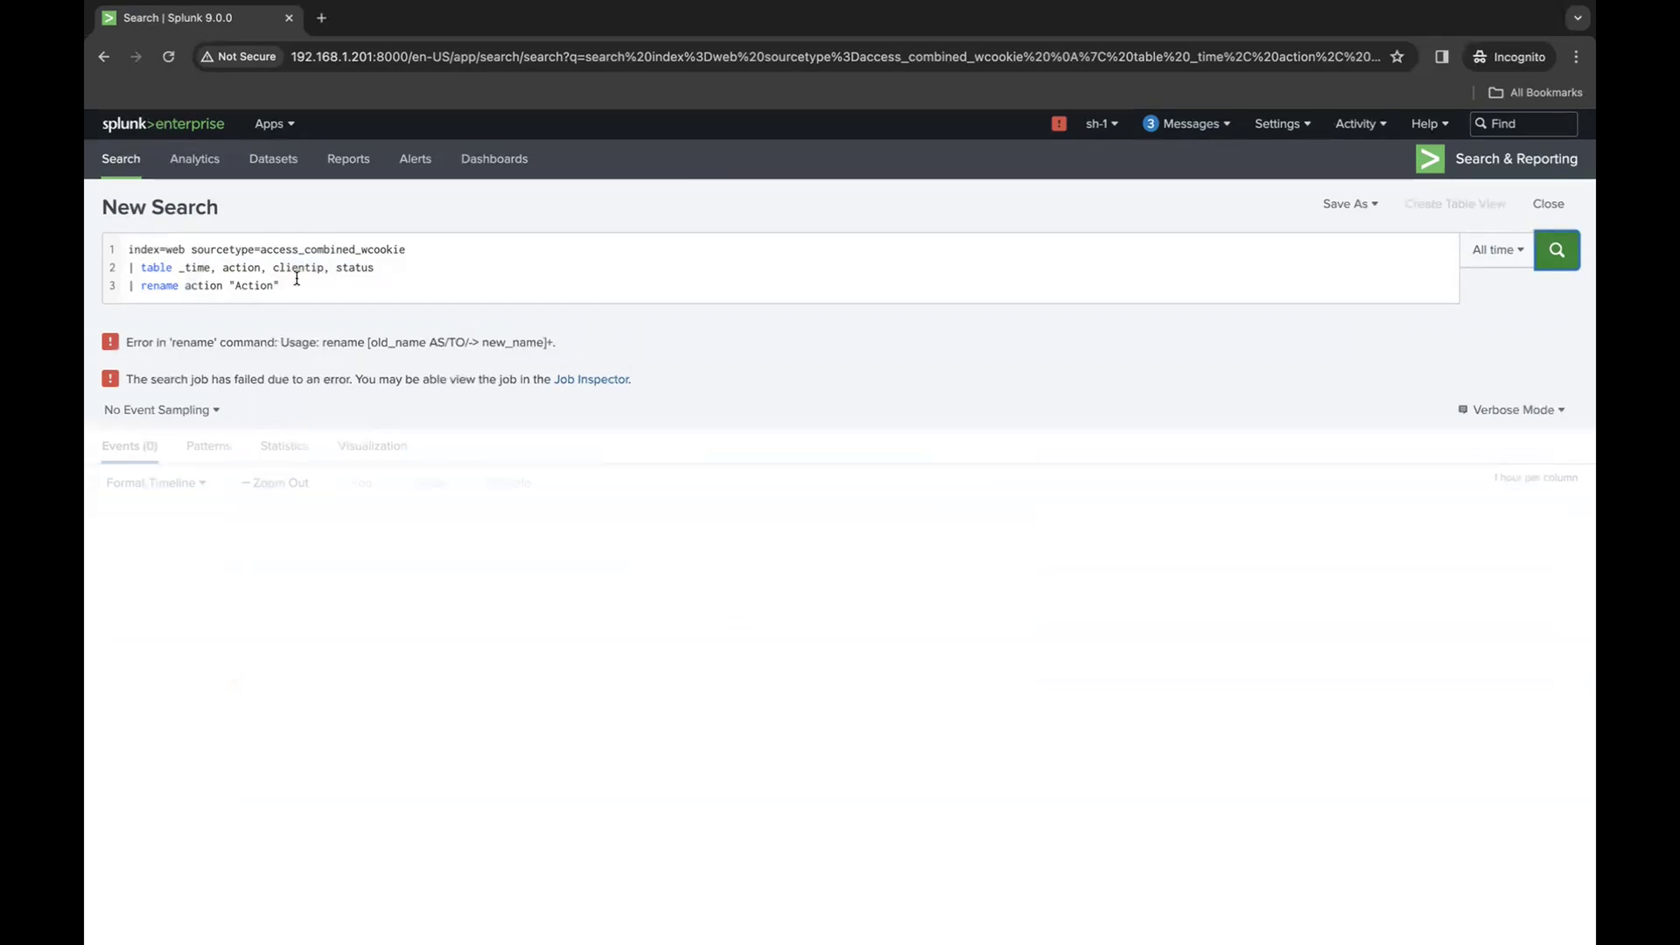
- Insert the keyword as between action and "Action" in the rename command and rerun the search
{"action": "left_click", "coordinate": [229, 286]}
{"action": "double_click", "coordinate": [158, 287]}
{"action": "double_click", "coordinate": [203, 287]}
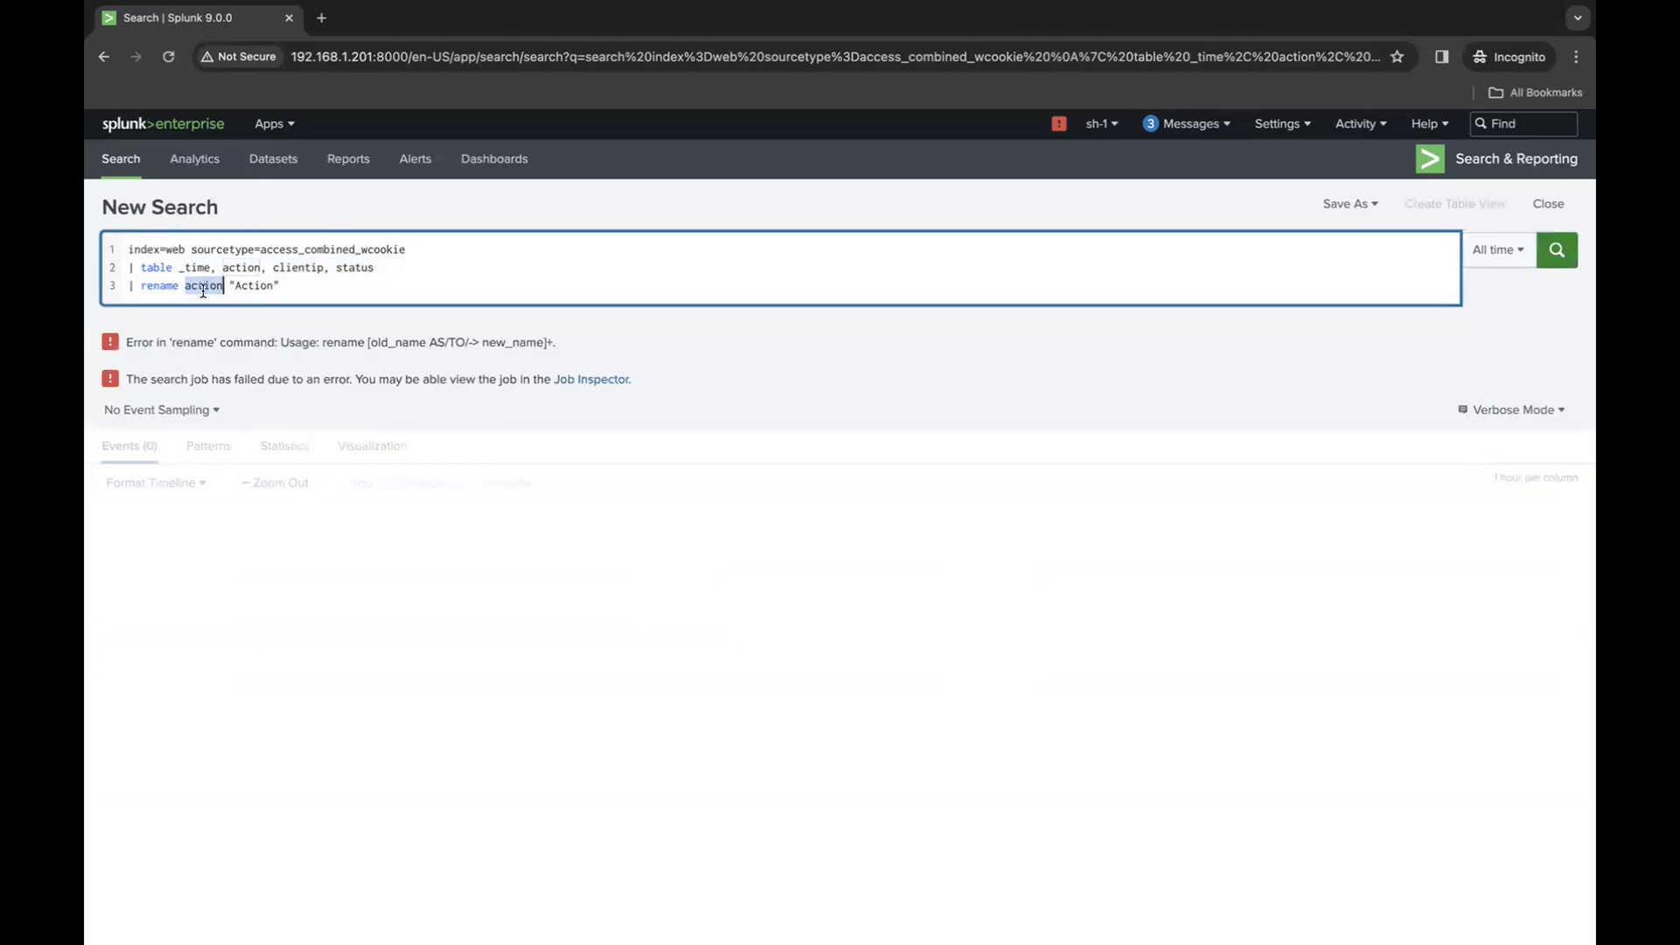
{"action": "double_click", "coordinate": [255, 286]}
{"action": "left_click", "coordinate": [229, 285]}
{"action": "type", "text": "as"}
{"action": "key", "text": "Return"}
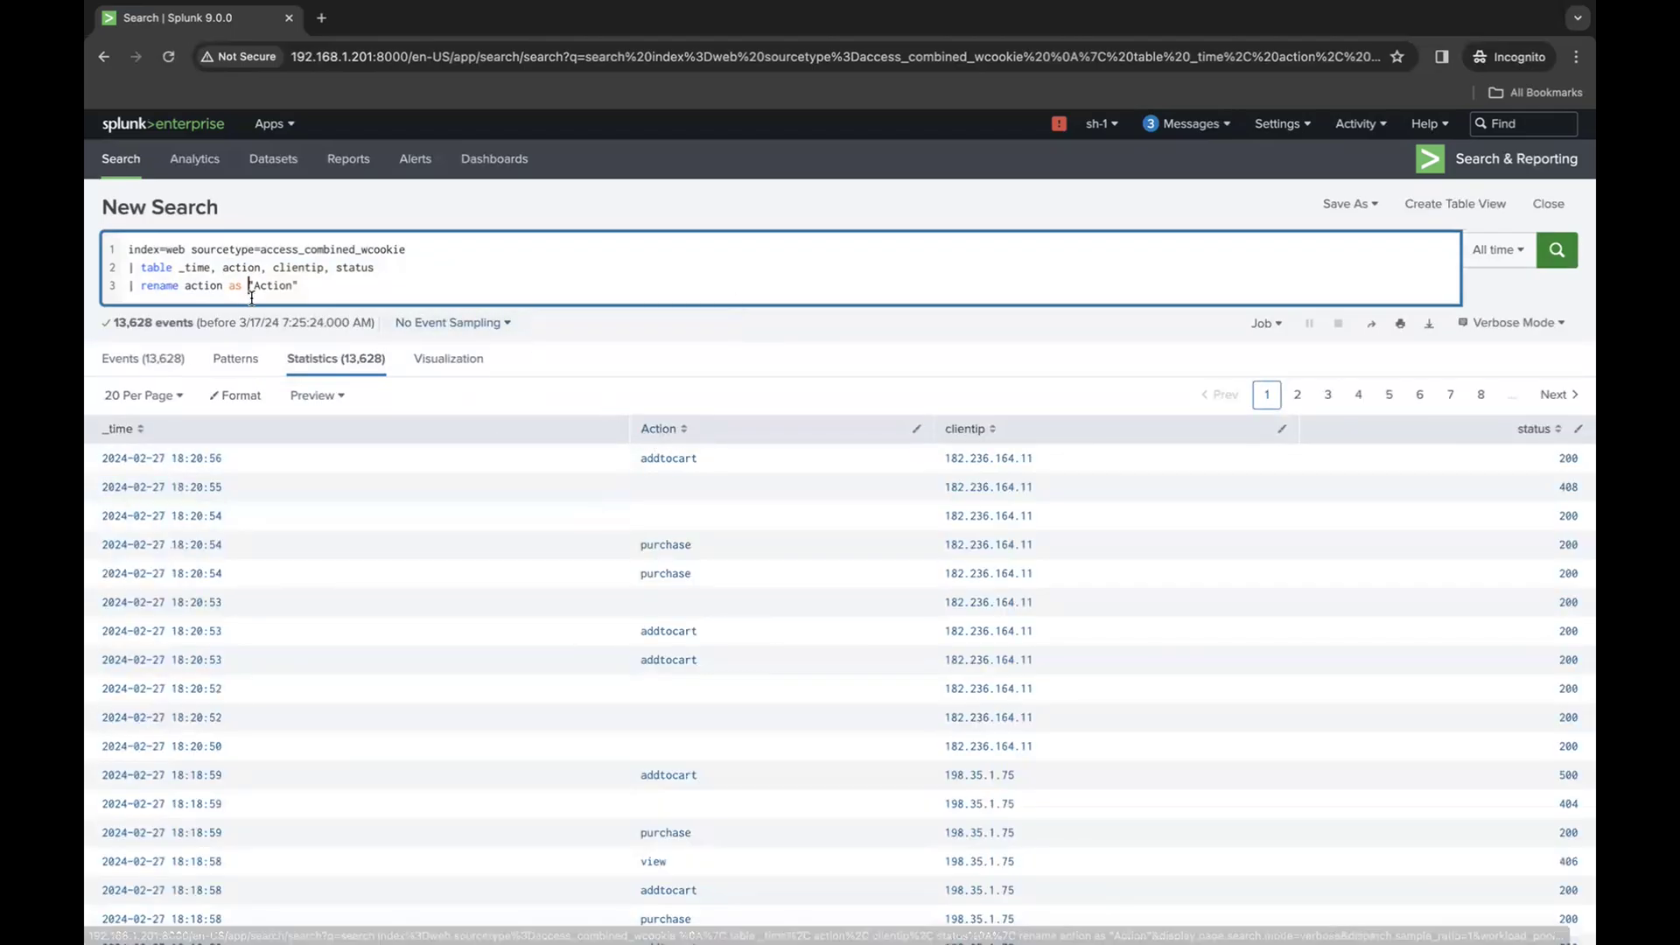
- Extend the rename command with clientip as "Customer IP" and run the search
{"action": "left_click", "coordinate": [333, 293]}
{"action": "type", "text": ", "}
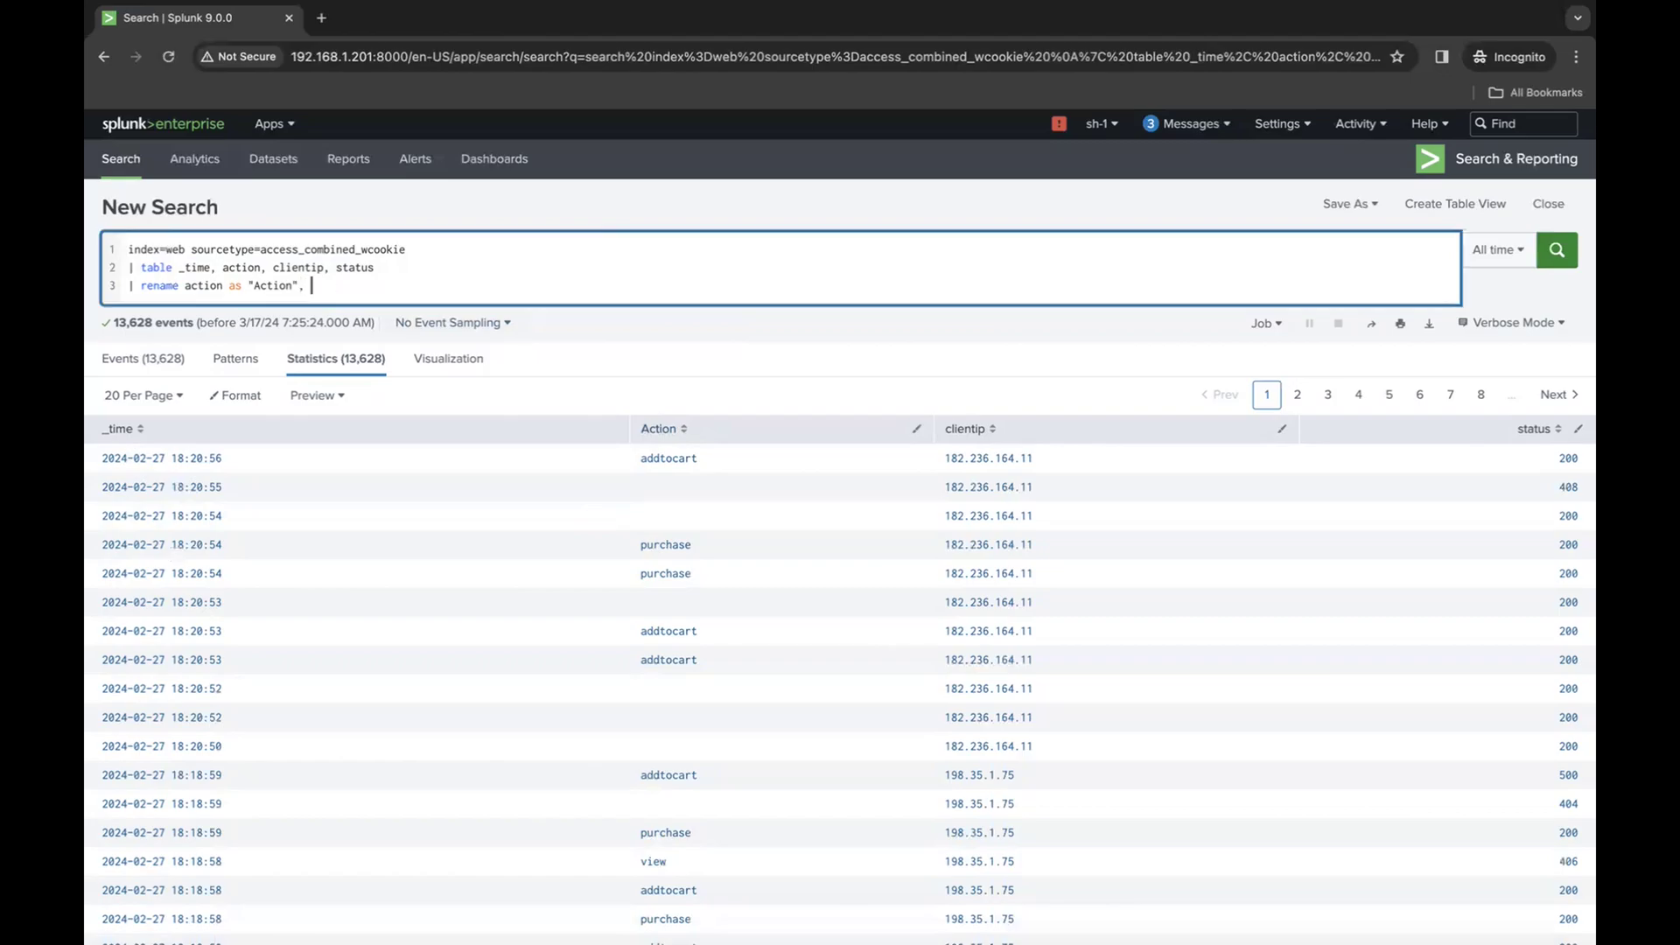
{"action": "type", "text": "clientip as \"Customer IP\""}
{"action": "key", "text": "Return"}
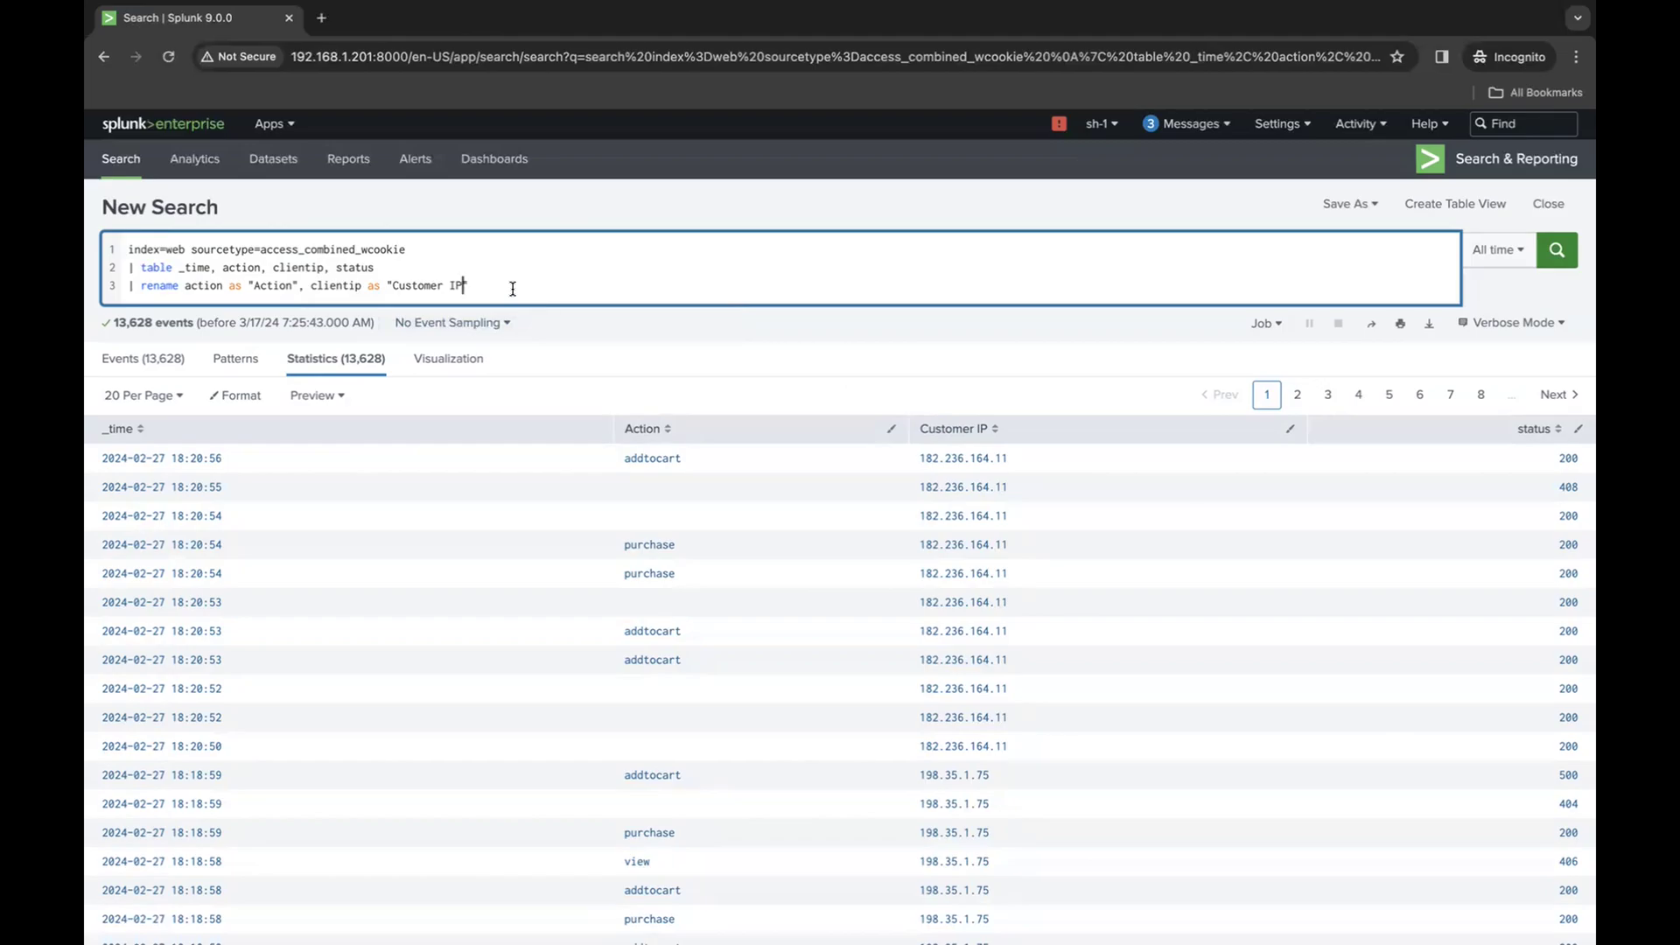
{"action": "type", "text": "\""}
{"action": "type", "text": "\""}
- Copy the line | table _time, action, clientip, status below the rename command as line 4 and run the search
{"action": "double_click", "coordinate": [298, 266]}
{"action": "left_click", "coordinate": [521, 287]}
{"action": "key", "text": "shift+Return"}
{"action": "type", "text": "|"}
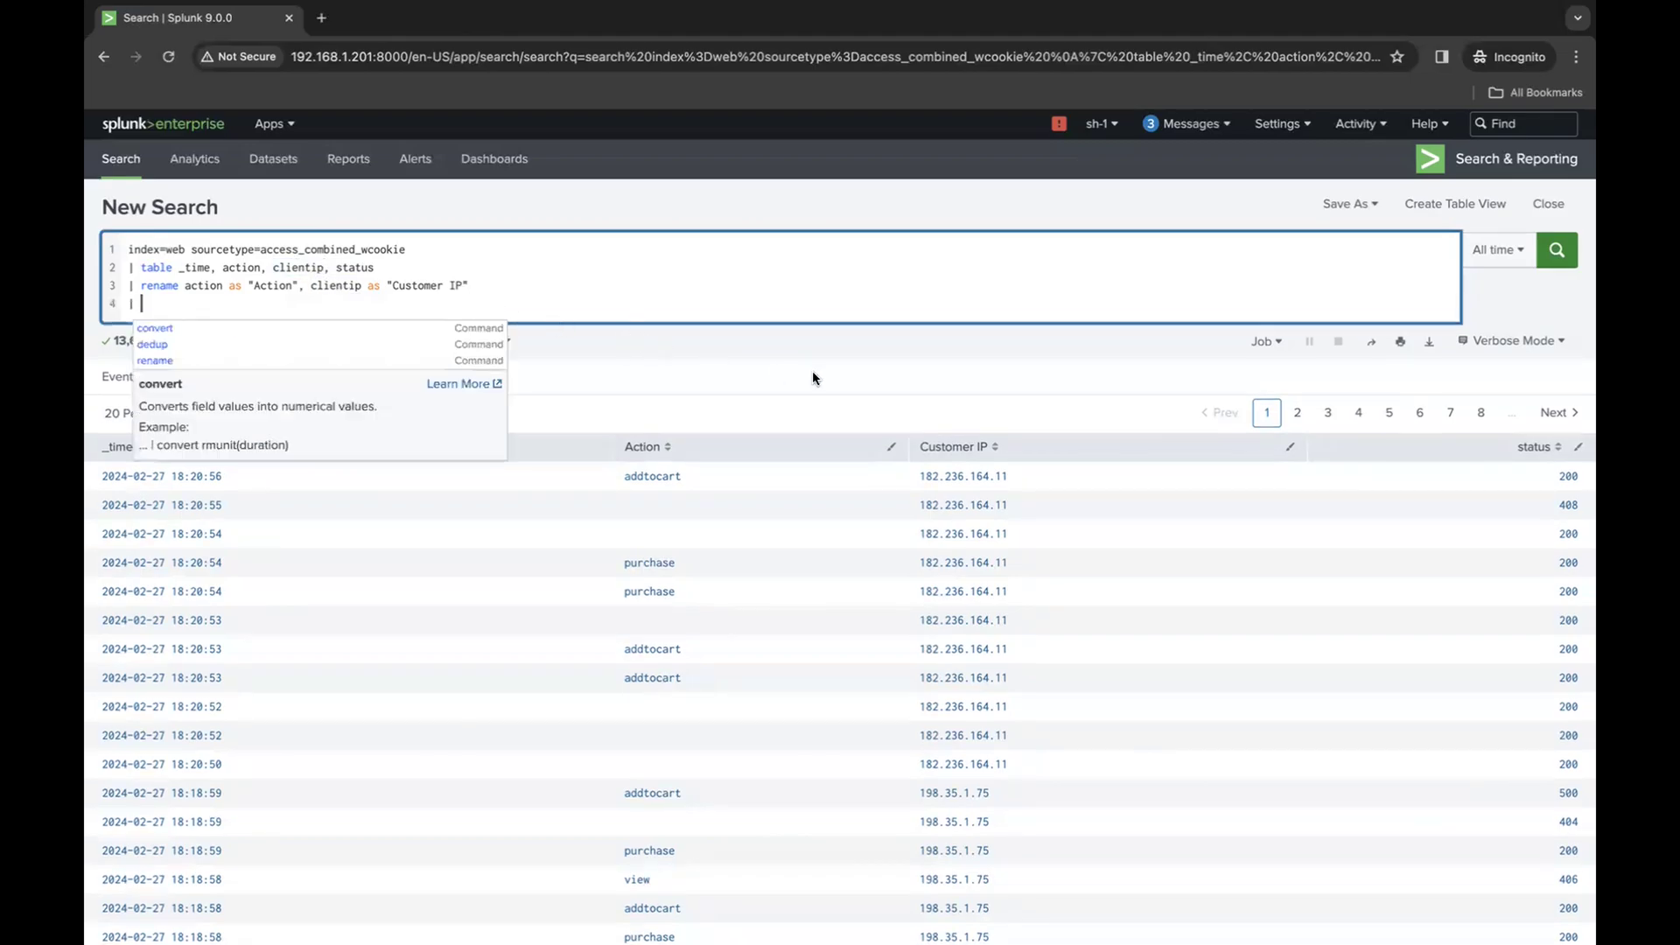
{"action": "left_click_drag", "start_coordinate": [377, 267], "coordinate": [91, 262]}
{"action": "key", "text": "ctrl+c"}
{"action": "left_click", "coordinate": [166, 309]}
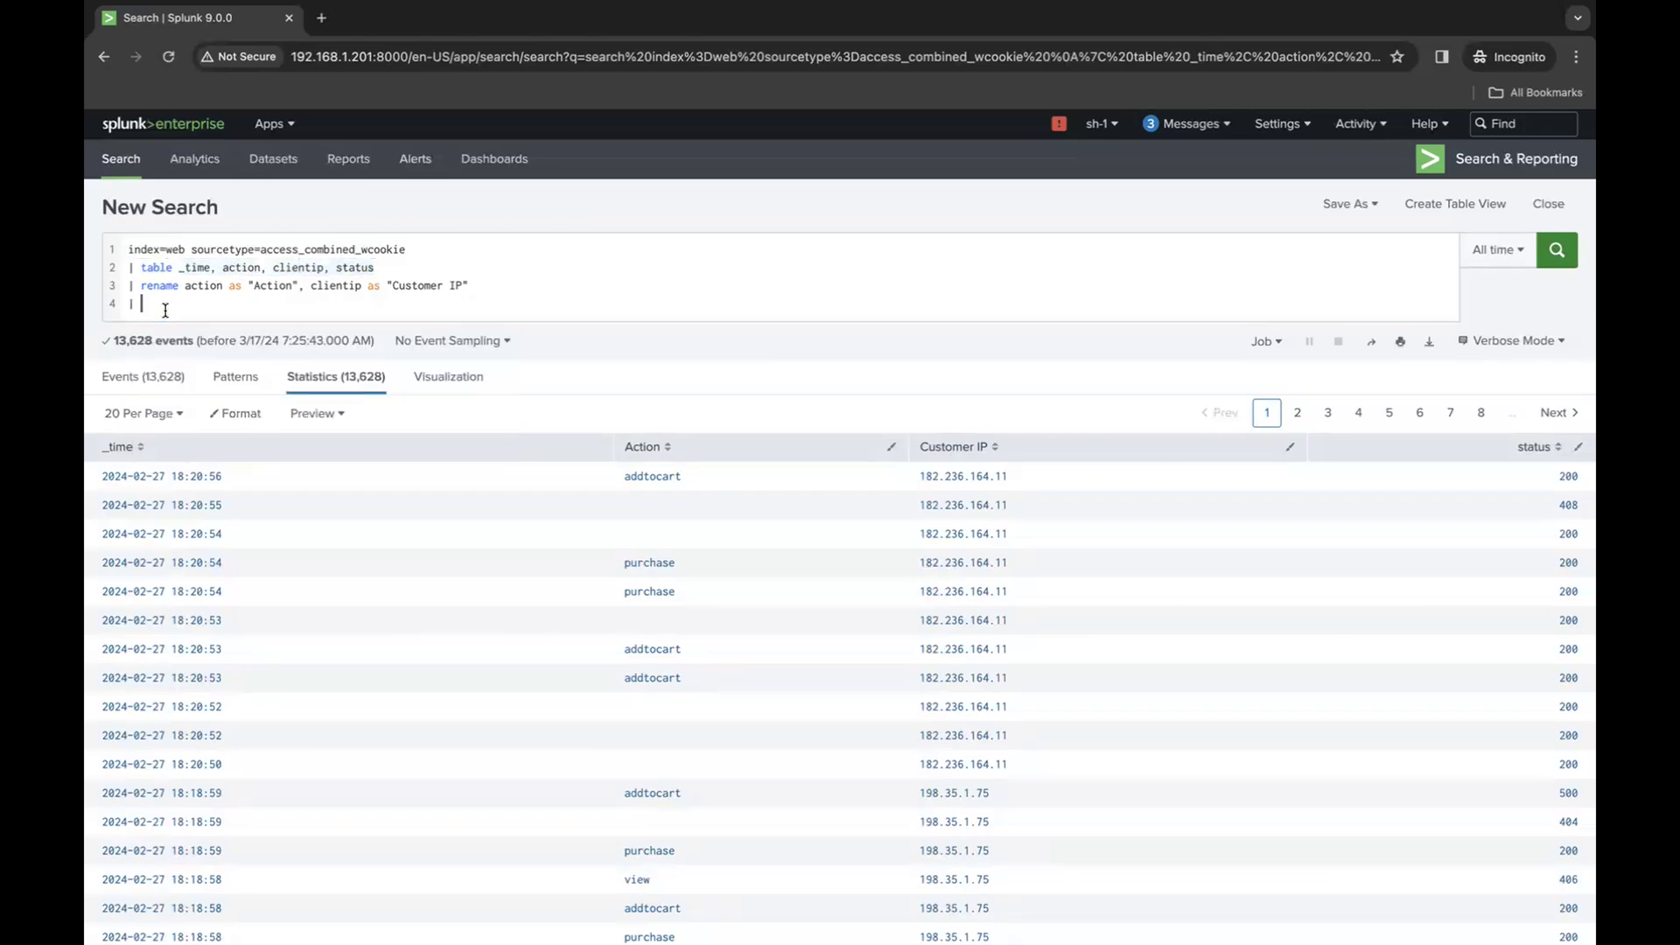
{"action": "key", "text": "BackSpace"}
{"action": "key", "text": "BackSpace"}
{"action": "key", "text": "ctrl+v"}
{"action": "key", "text": "Return"}
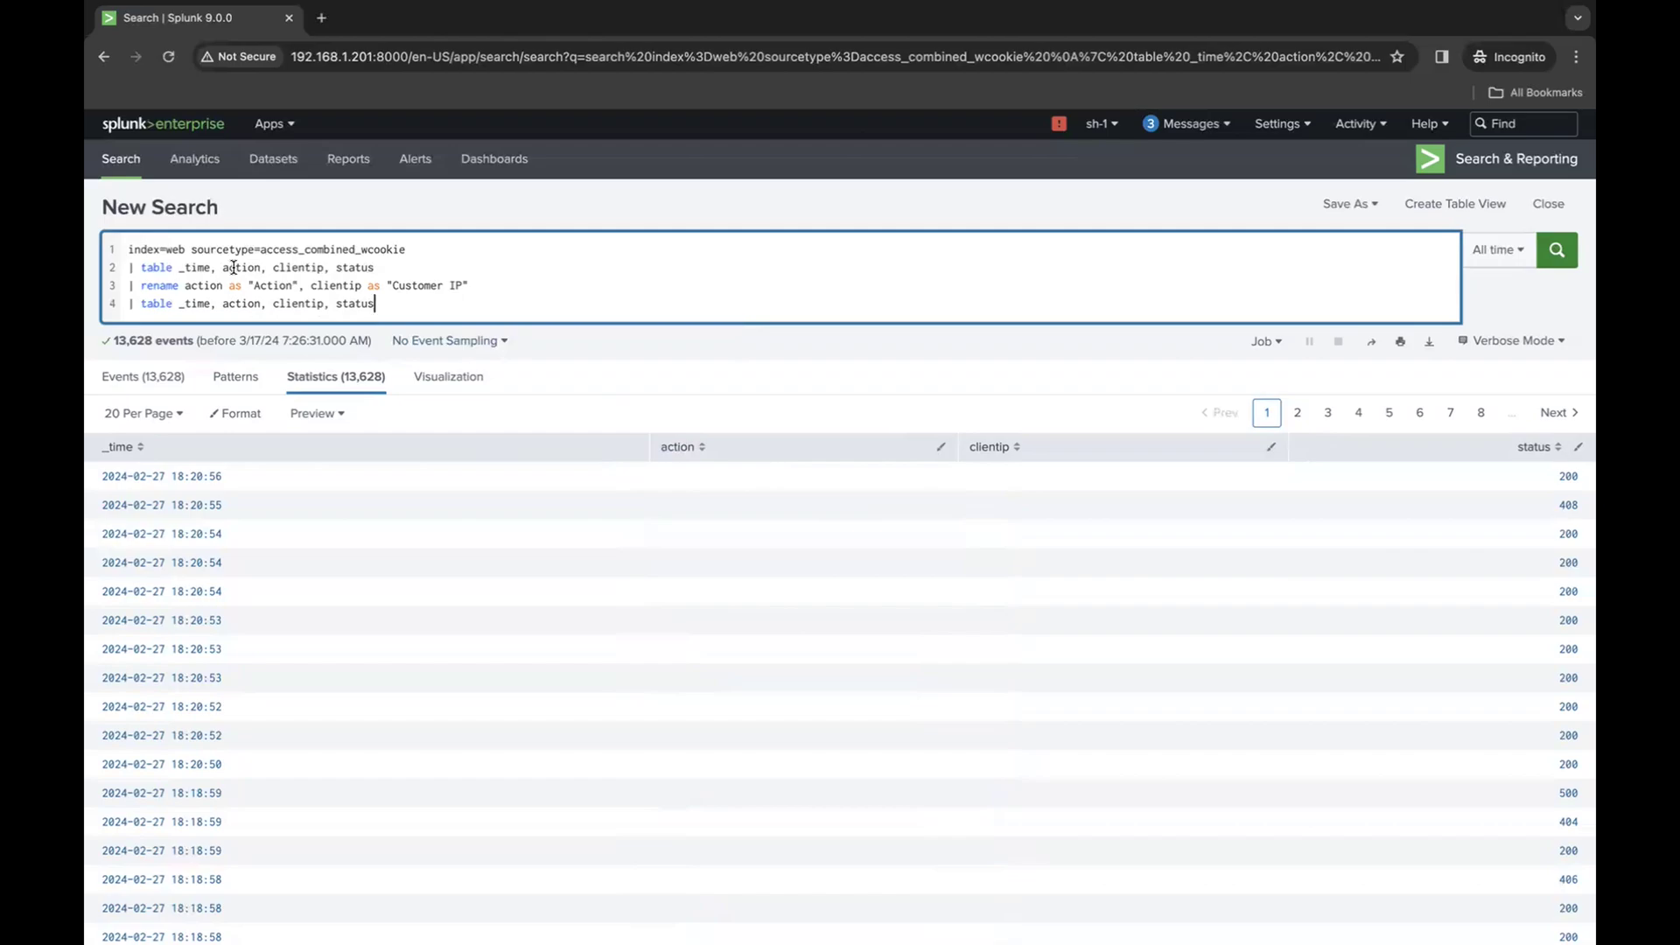
- Replace action and clientip in the line 4 table command with "Action" and "Customer IP", and run the search
{"action": "left_click_drag", "start_coordinate": [489, 287], "coordinate": [110, 285]}
{"action": "left_click", "coordinate": [428, 295]}
{"action": "left_click_drag", "start_coordinate": [300, 285], "coordinate": [250, 285]}
{"action": "key", "text": "ctrl+c"}
{"action": "double_click", "coordinate": [241, 304]}
{"action": "key", "text": "ctrl+v"}
{"action": "left_click_drag", "start_coordinate": [471, 285], "coordinate": [391, 285]}
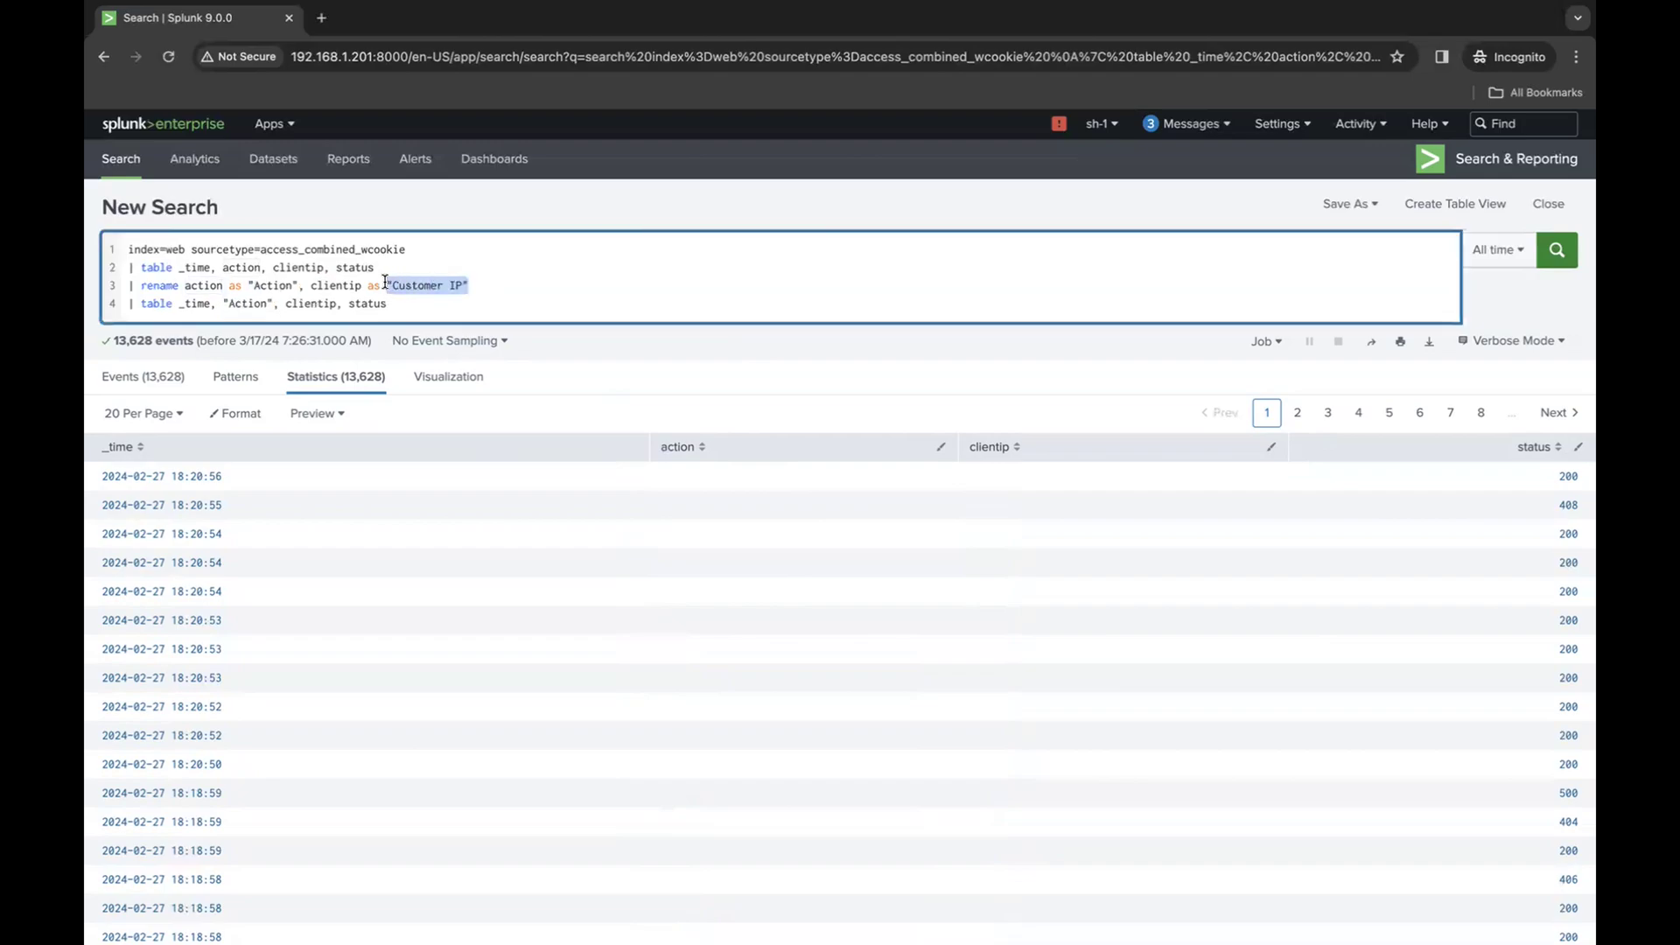
{"action": "double_click", "coordinate": [313, 302]}
{"action": "key", "text": "ctrl+v"}
{"action": "key", "text": "Return"}
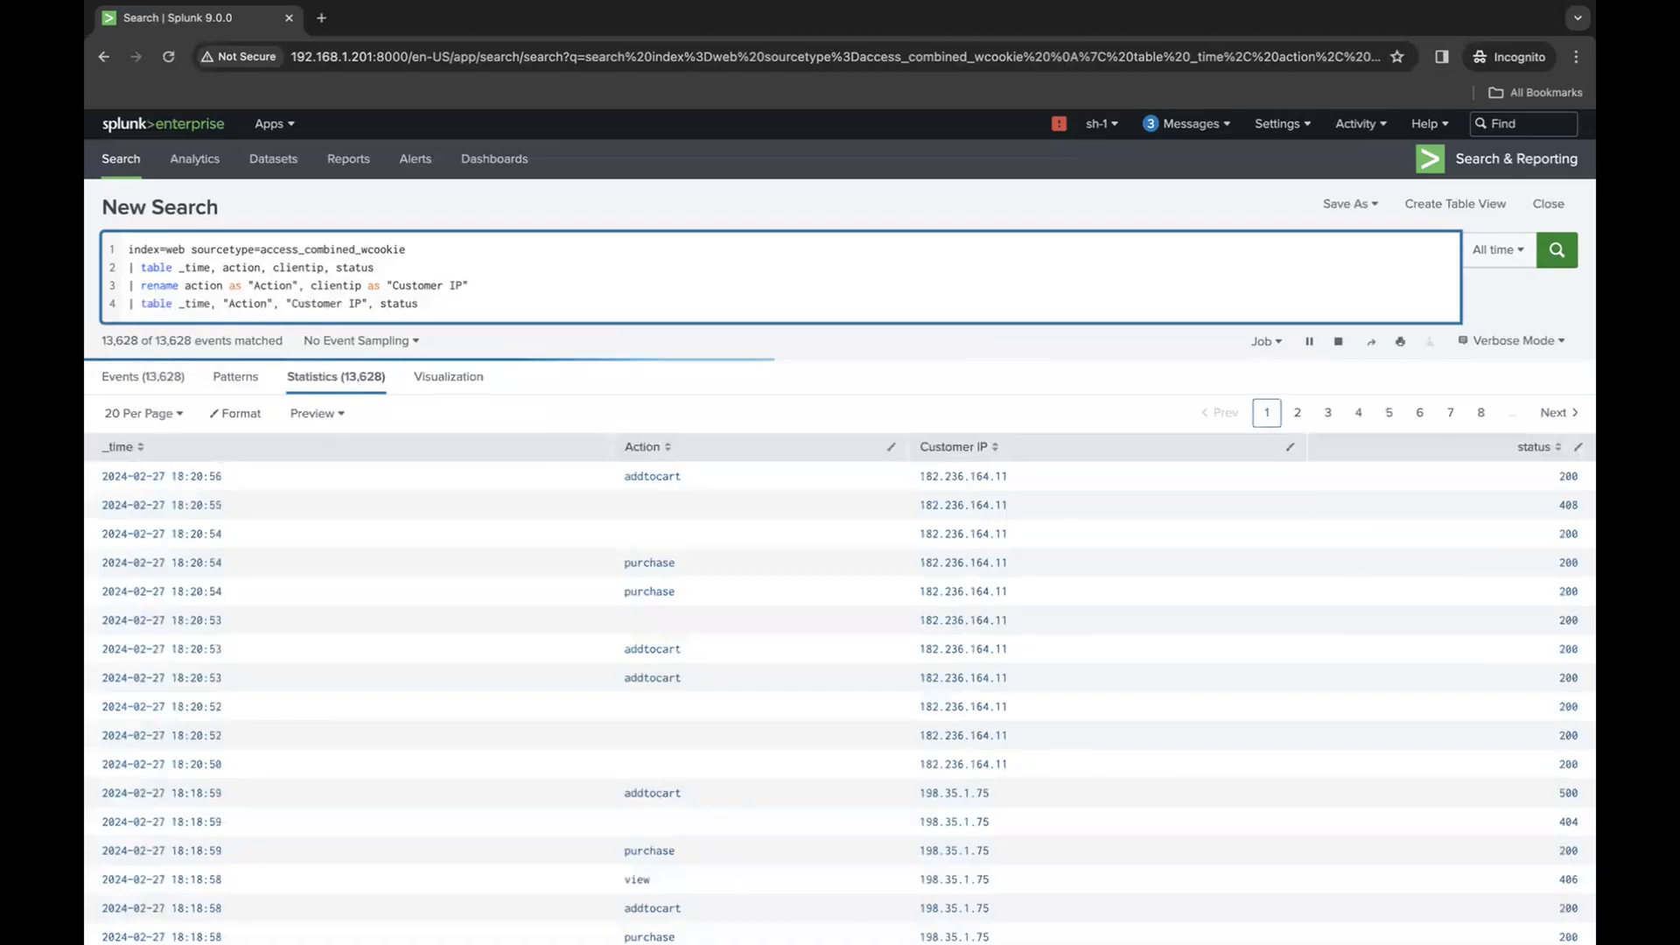
- Delete the rename line and the second table line from the query and rerun the search
{"action": "left_click", "coordinate": [567, 342]}
{"action": "left_click_drag", "start_coordinate": [487, 291], "coordinate": [87, 286]}
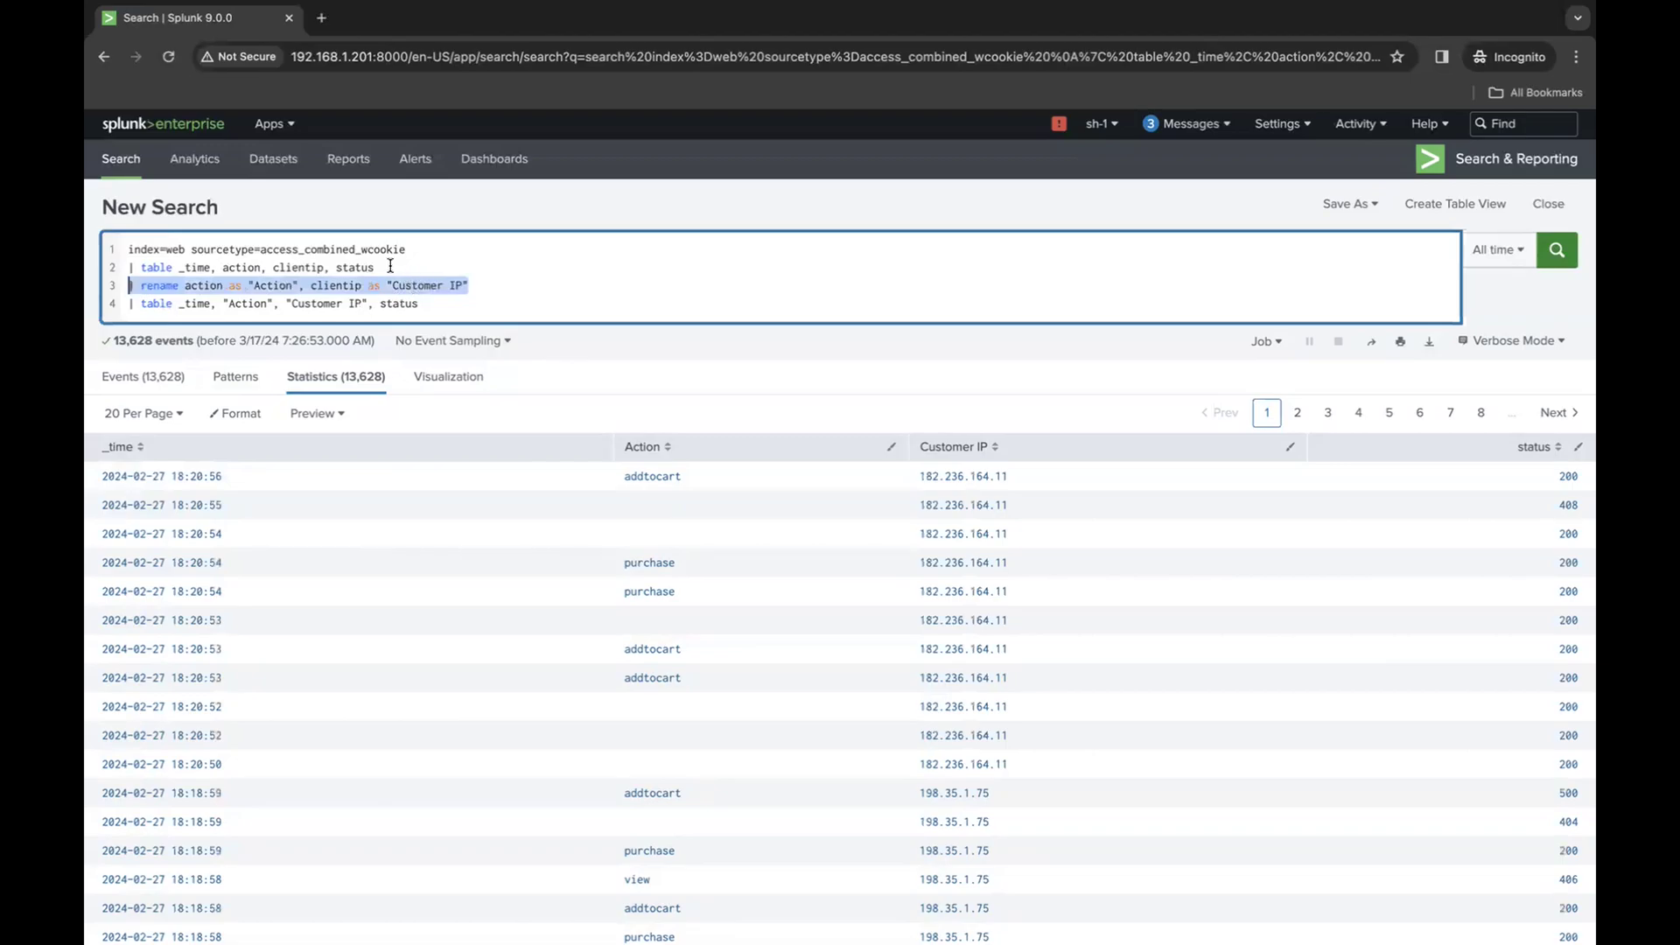
{"action": "left_click", "coordinate": [435, 304]}
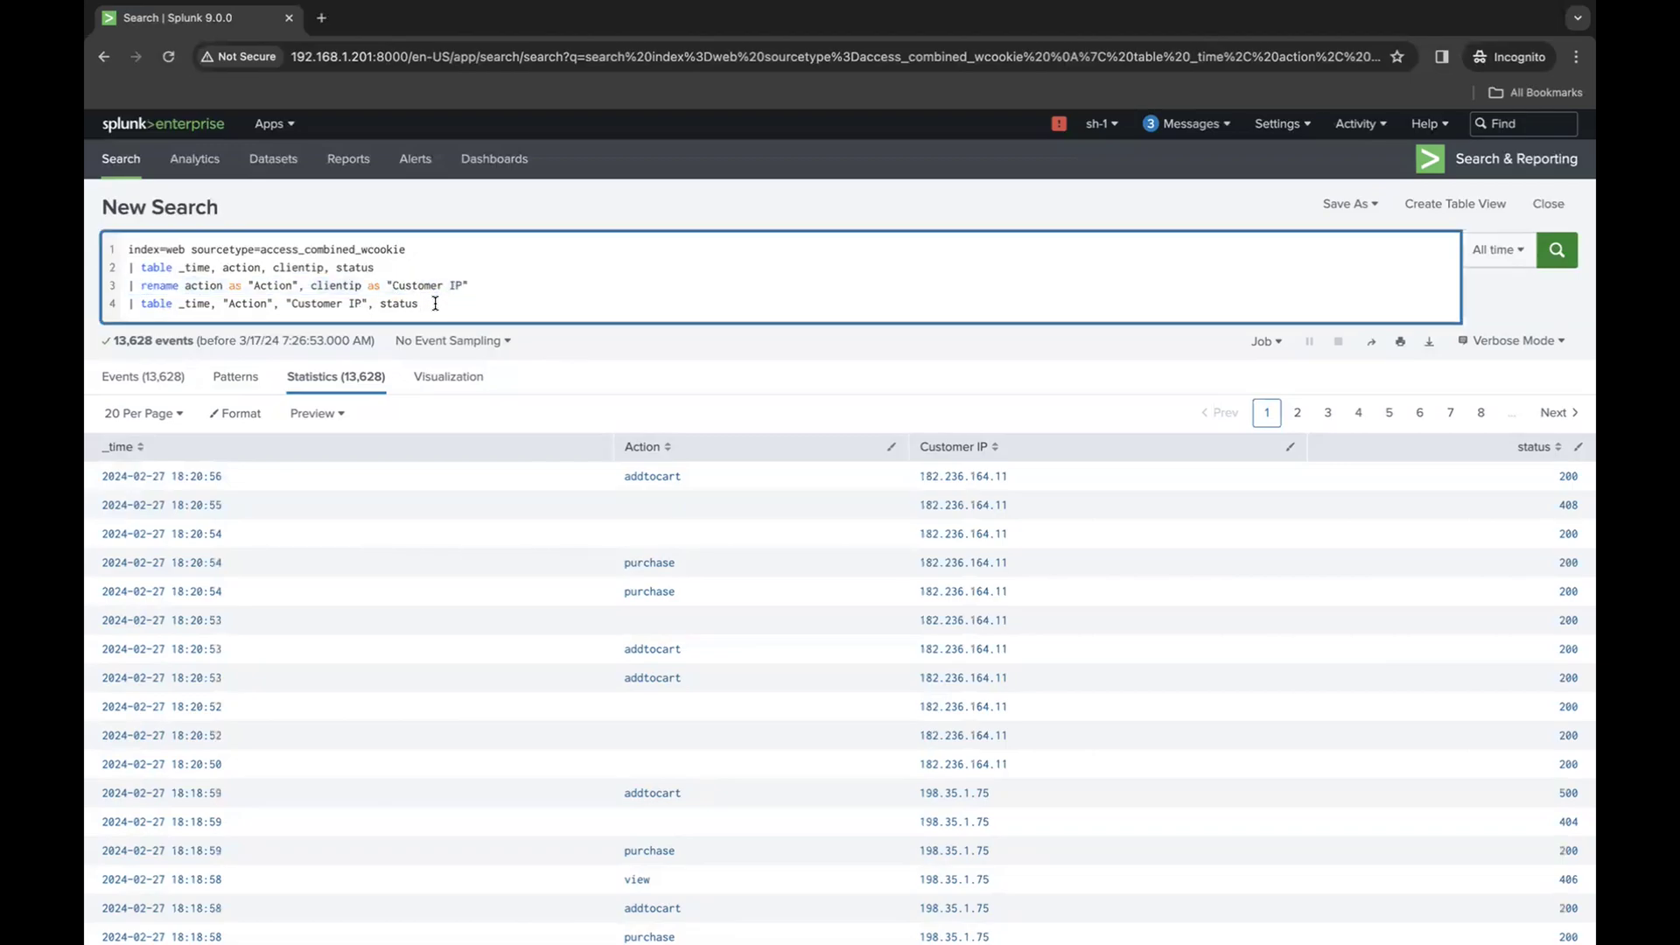
{"action": "left_click_drag", "start_coordinate": [435, 304], "coordinate": [104, 284]}
{"action": "key", "text": "BackSpace"}
{"action": "key", "text": "BackSpace"}
{"action": "key", "text": "Return"}
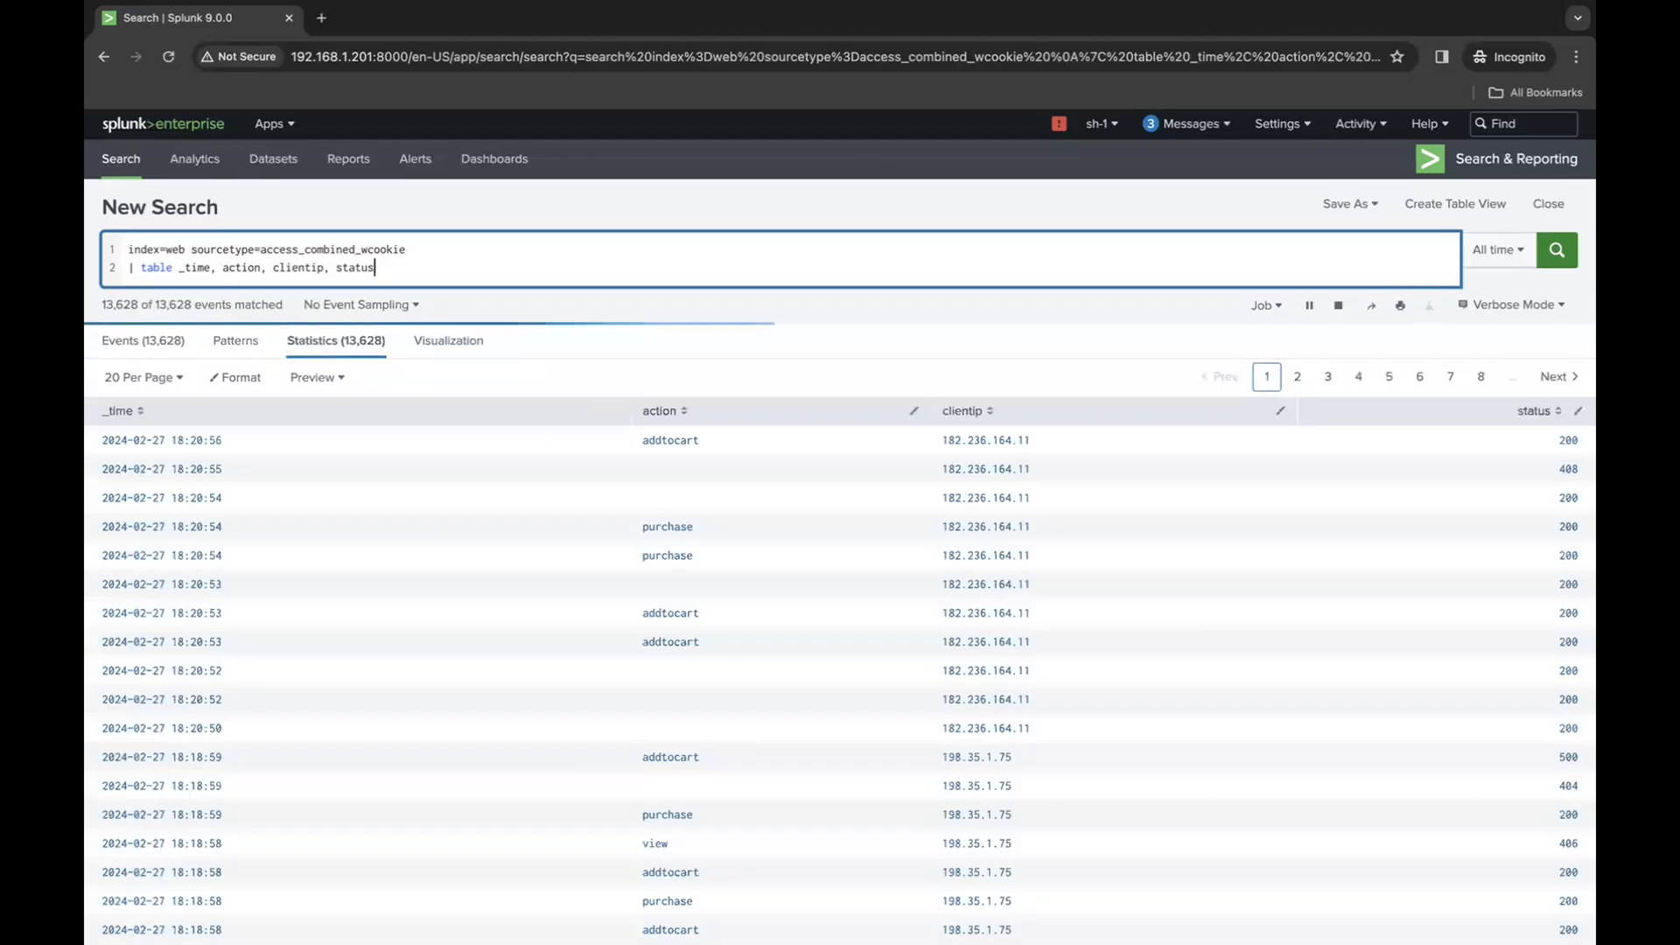
- Restore the rename line and the table line with "Action" and "Customer IP" as lines 3 and 4 of the query
{"action": "key", "text": "shift+Return"}
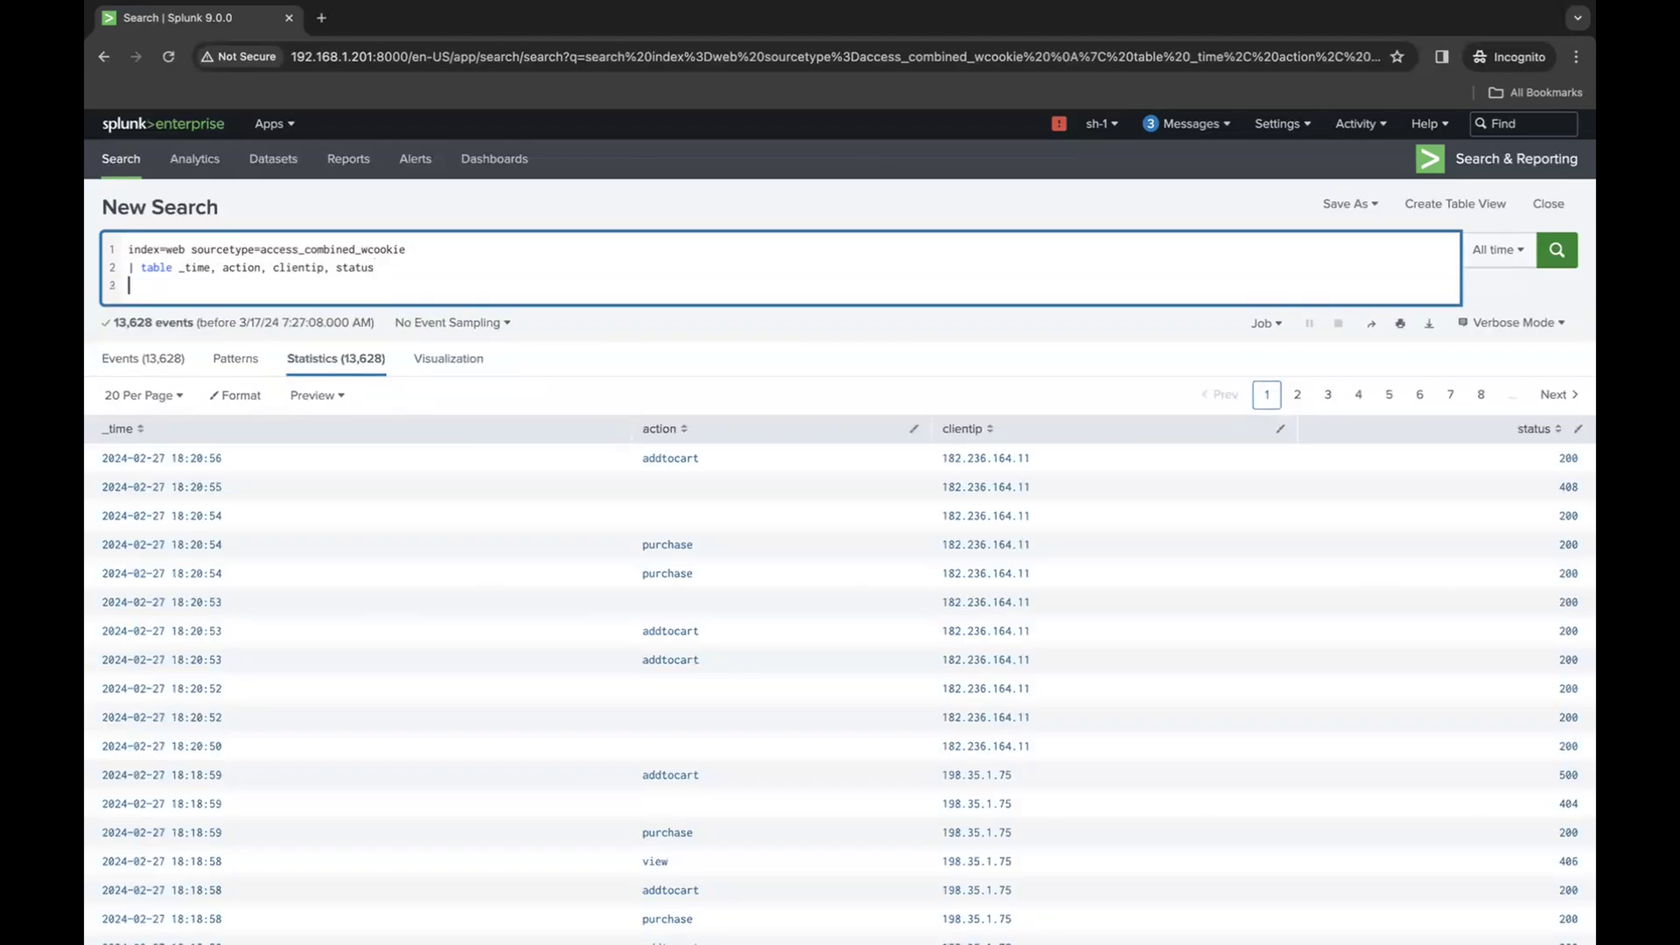
{"action": "key", "text": "ctrl+v"}
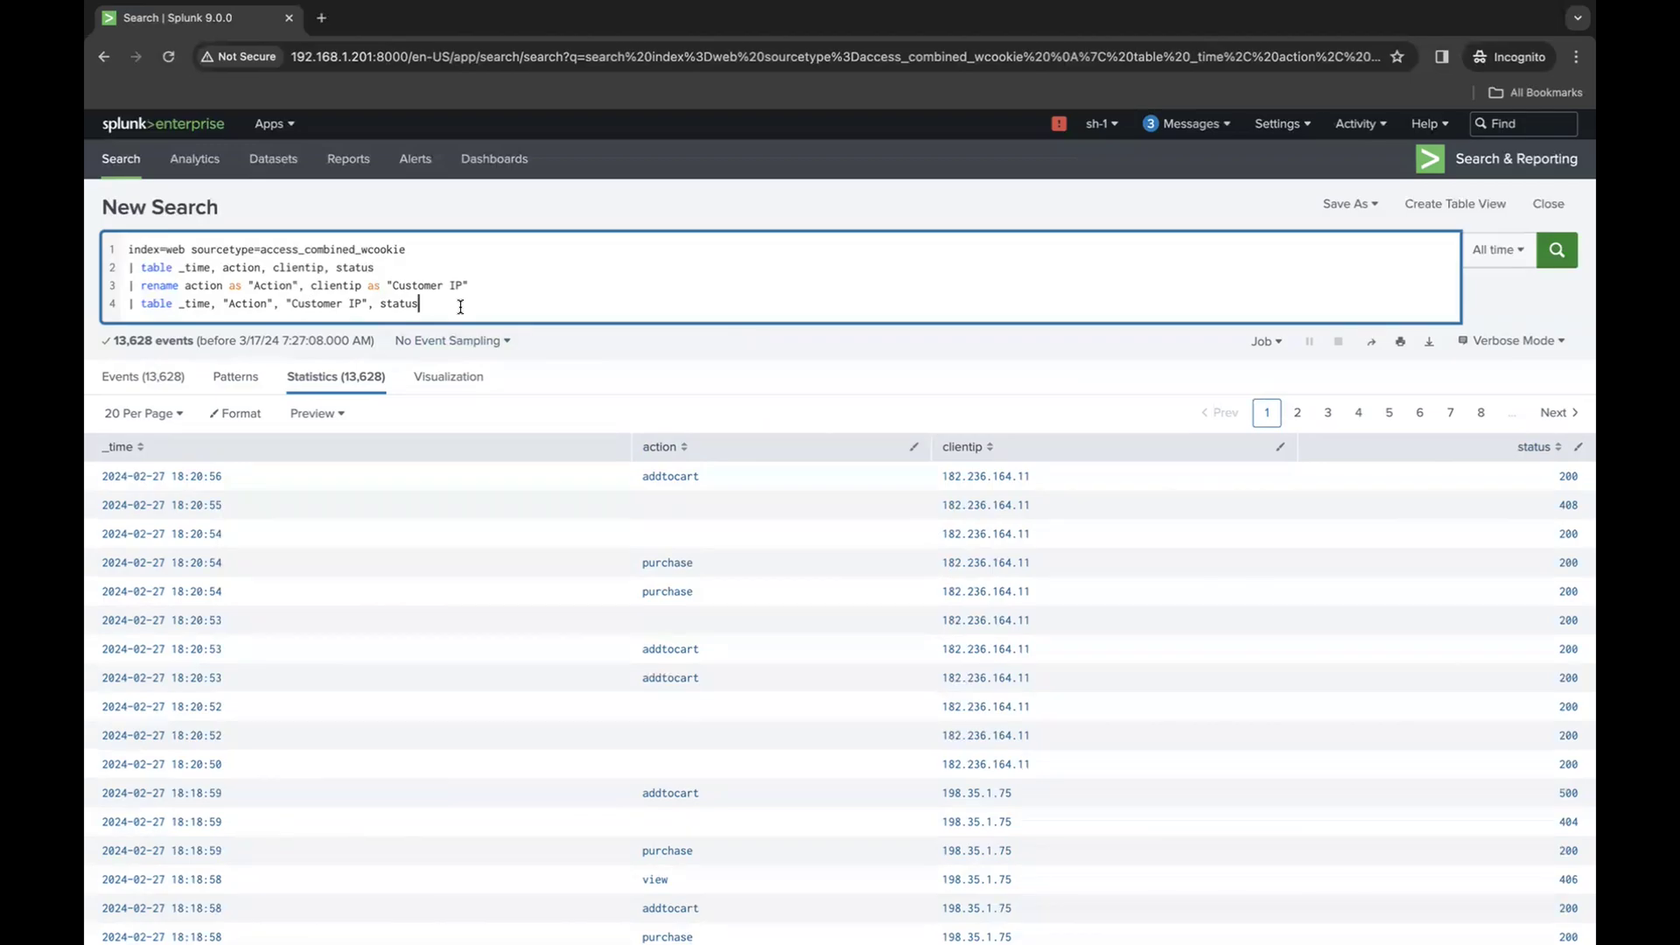
- Add a fifth query line | fields - status to exclude the status field, and run the search
{"action": "key", "text": "shift+Return"}
{"action": "type", "text": "| feilds"}
{"action": "key", "text": "BackSpace"}
{"action": "key", "text": "BackSpace"}
{"action": "key", "text": "BackSpace"}
{"action": "key", "text": "BackSpace"}
{"action": "key", "text": "BackSpace"}
{"action": "key", "text": "BackSpace"}
{"action": "type", "text": "feilds"}
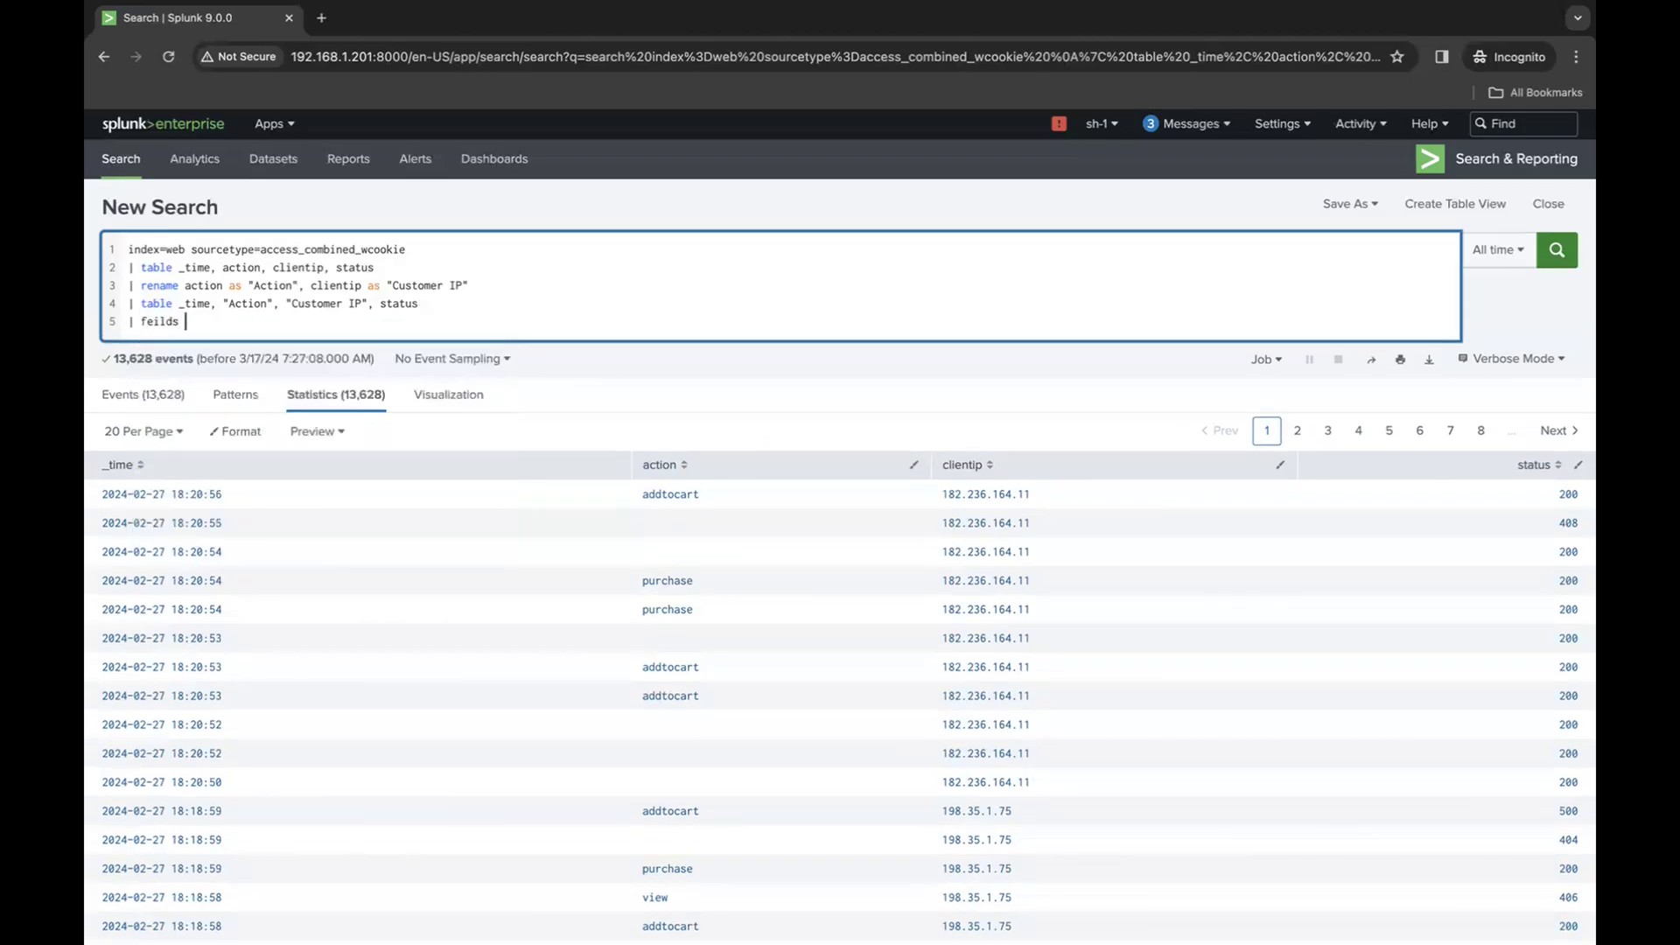
{"action": "key", "text": "BackSpace"}
{"action": "key", "text": "BackSpace"}
{"action": "key", "text": "BackSpace"}
{"action": "key", "text": "BackSpace"}
{"action": "key", "text": "BackSpace"}
{"action": "key", "text": "BackSpace"}
{"action": "type", "text": "ields"}
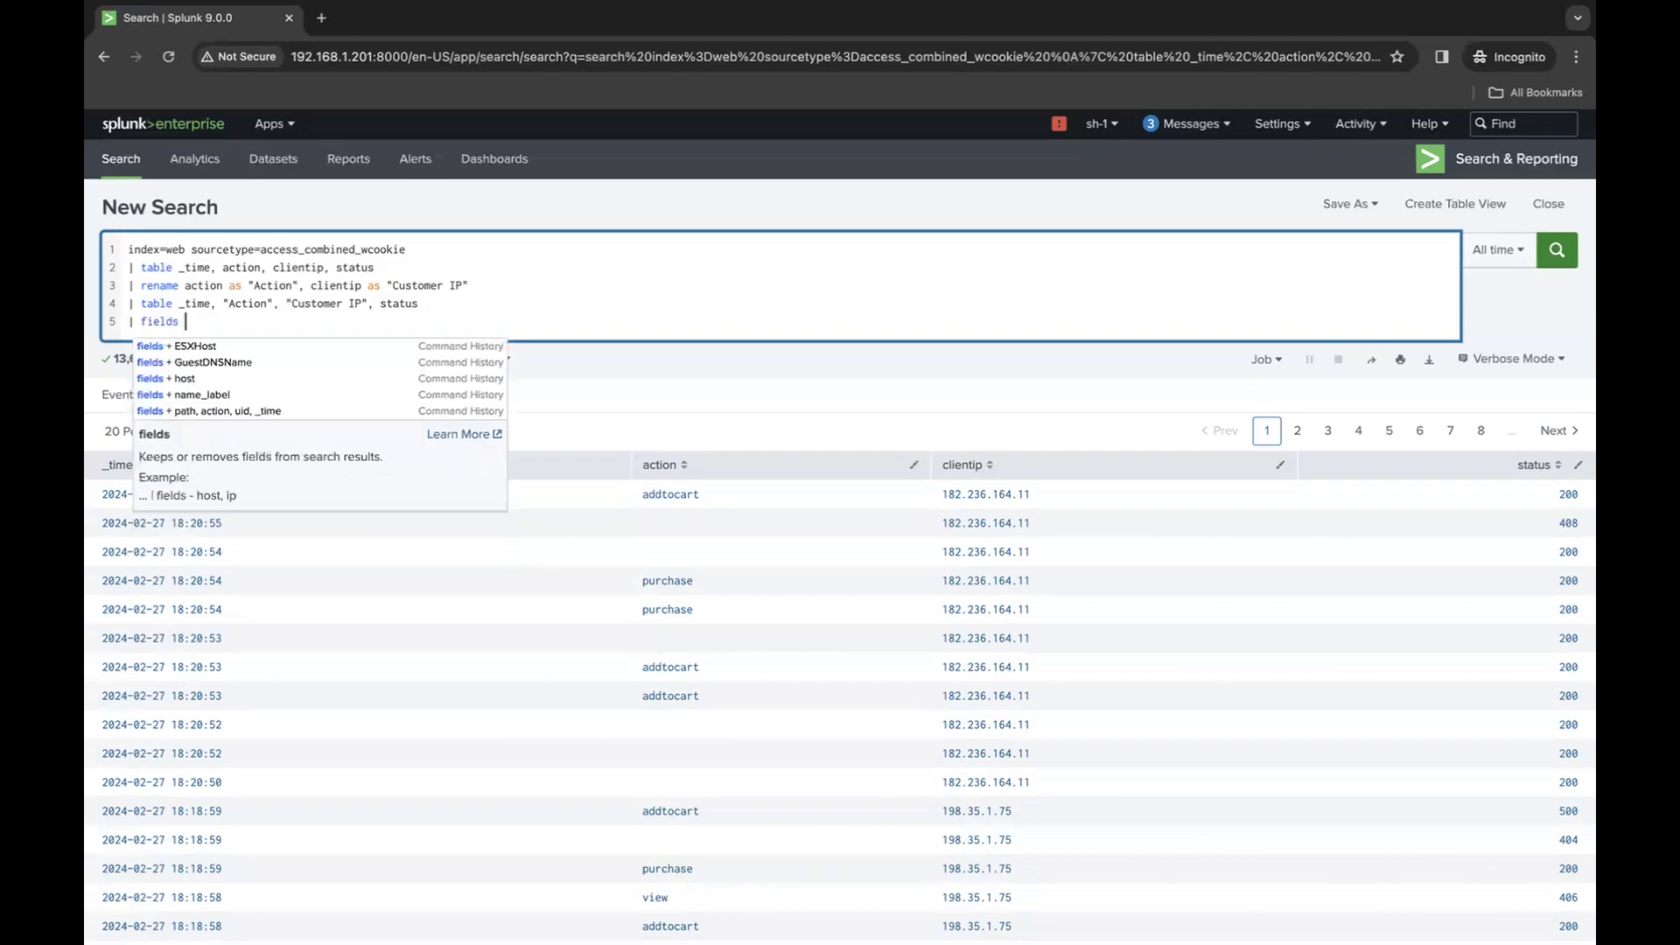
{"action": "type", "text": " - "}
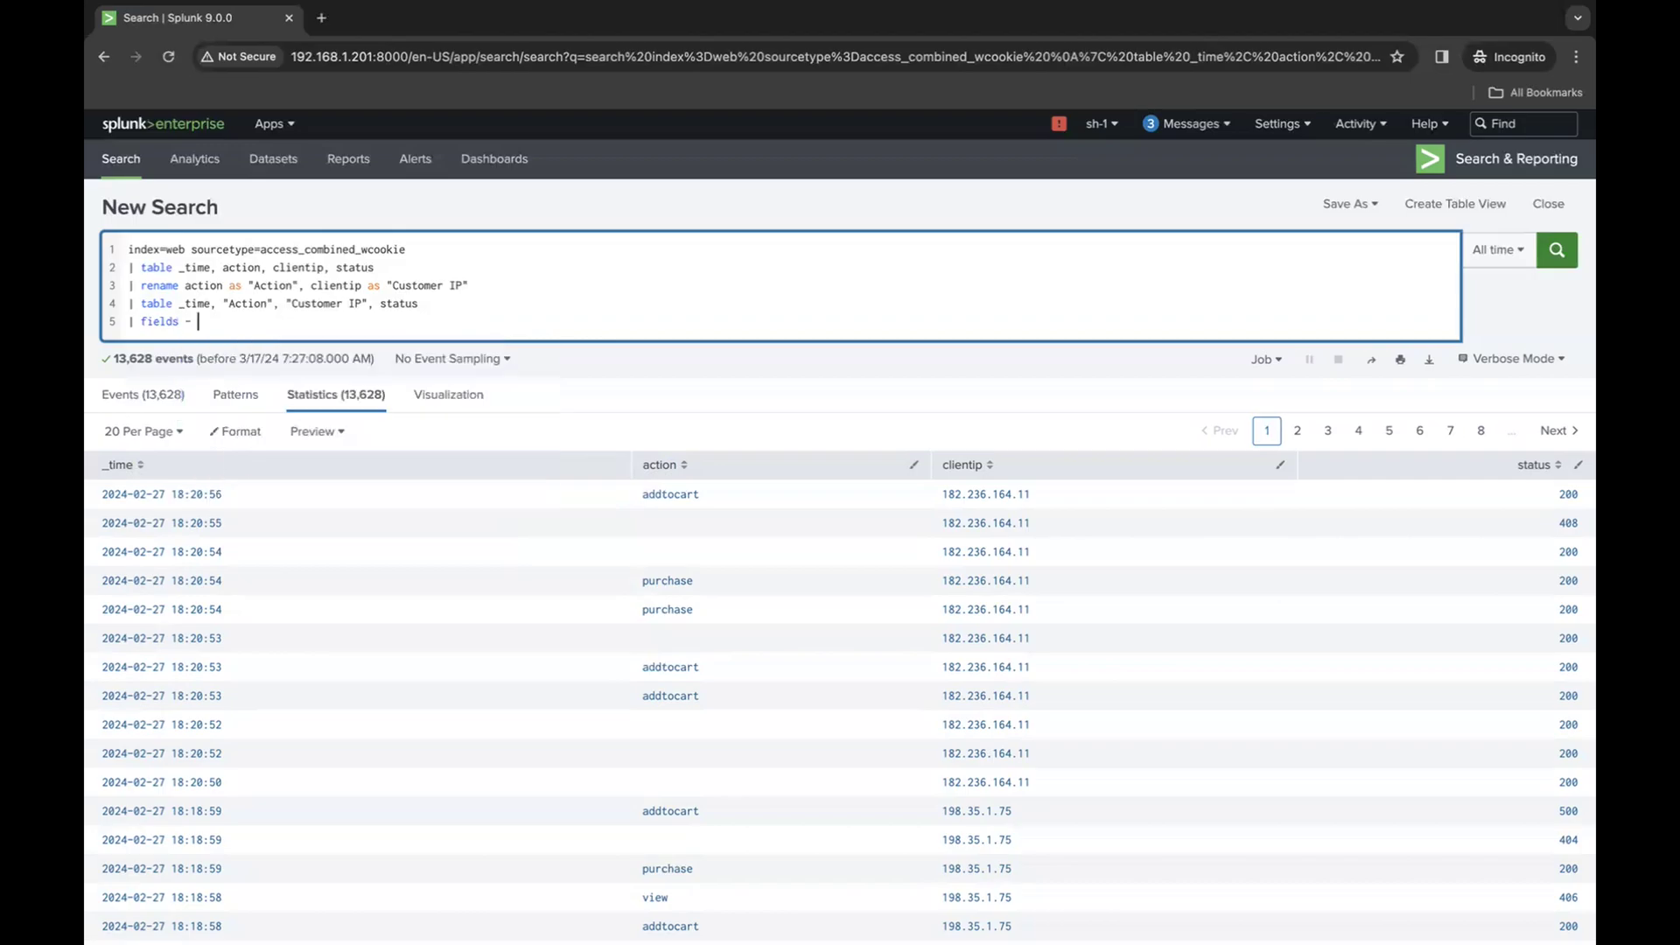
{"action": "type", "text": "status"}
{"action": "key", "text": "Return"}
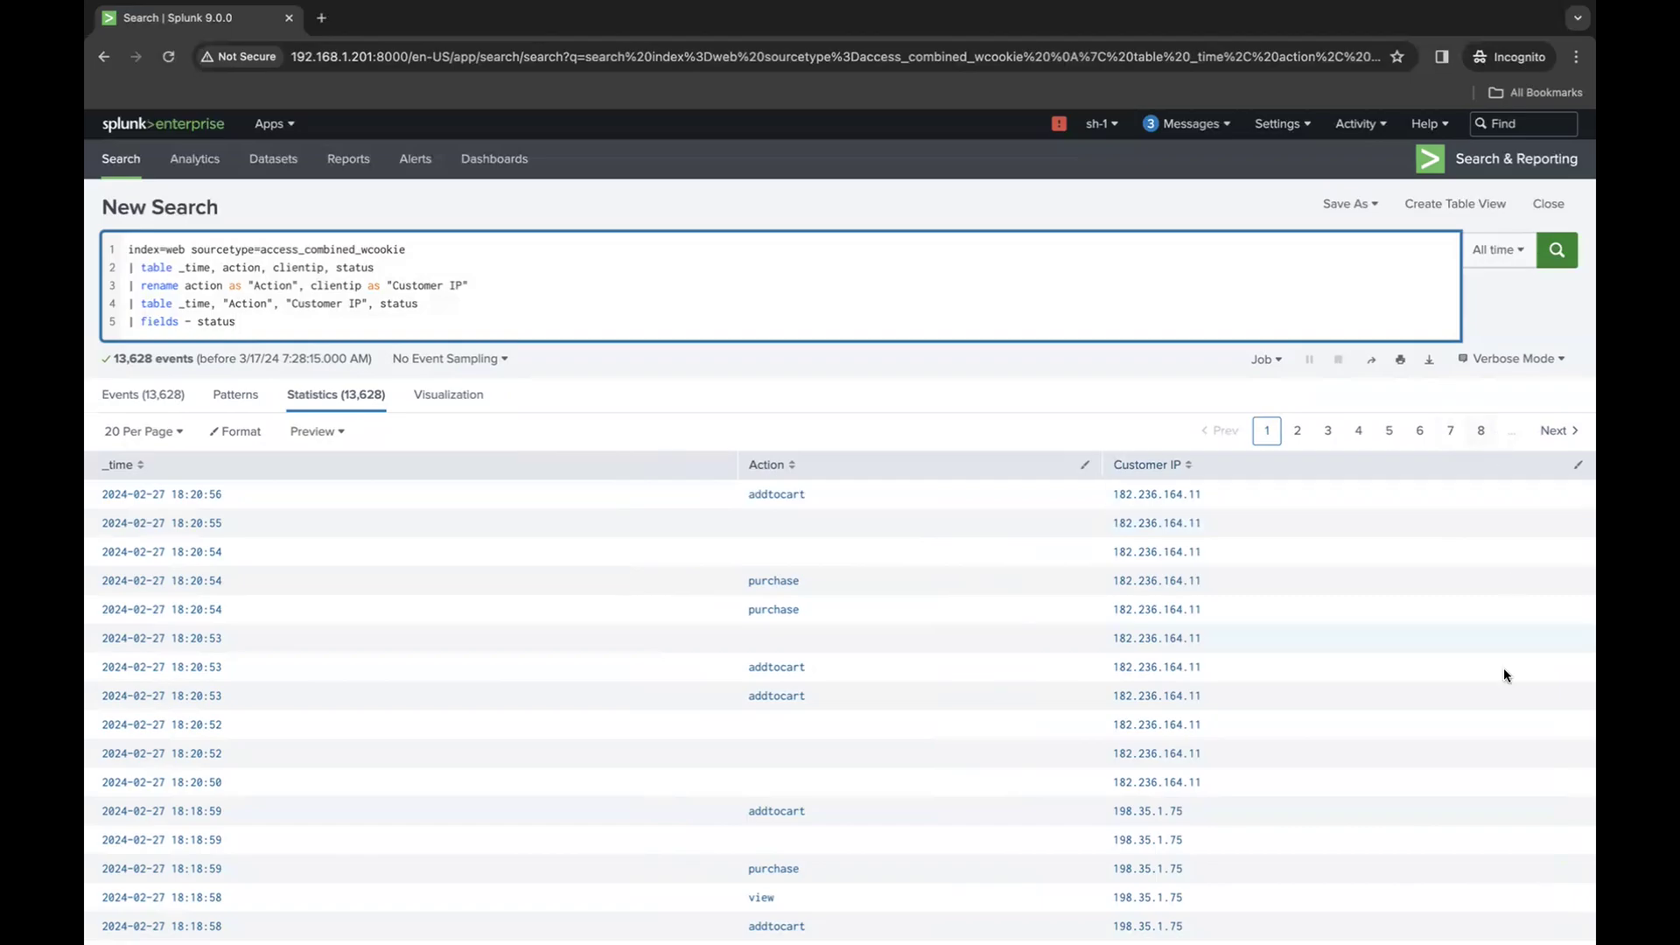
- Remove the minus sign from the fields command and rerun the search
{"action": "left_click", "coordinate": [192, 322]}
{"action": "key", "text": "BackSpace"}
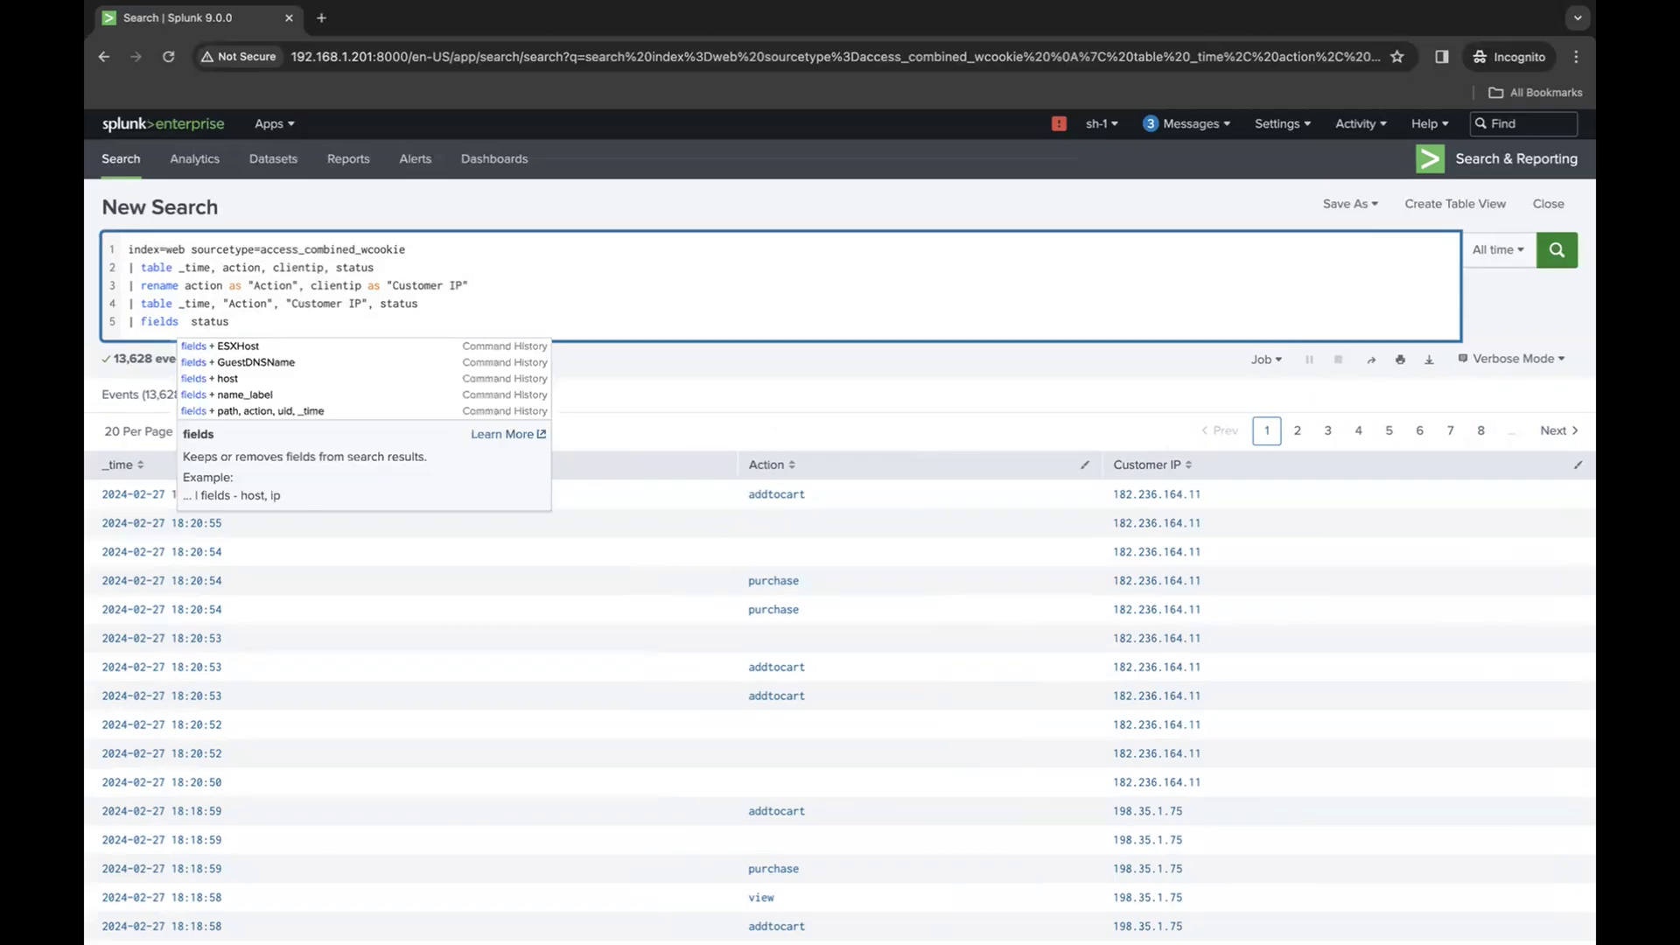
{"action": "key", "text": "Return"}
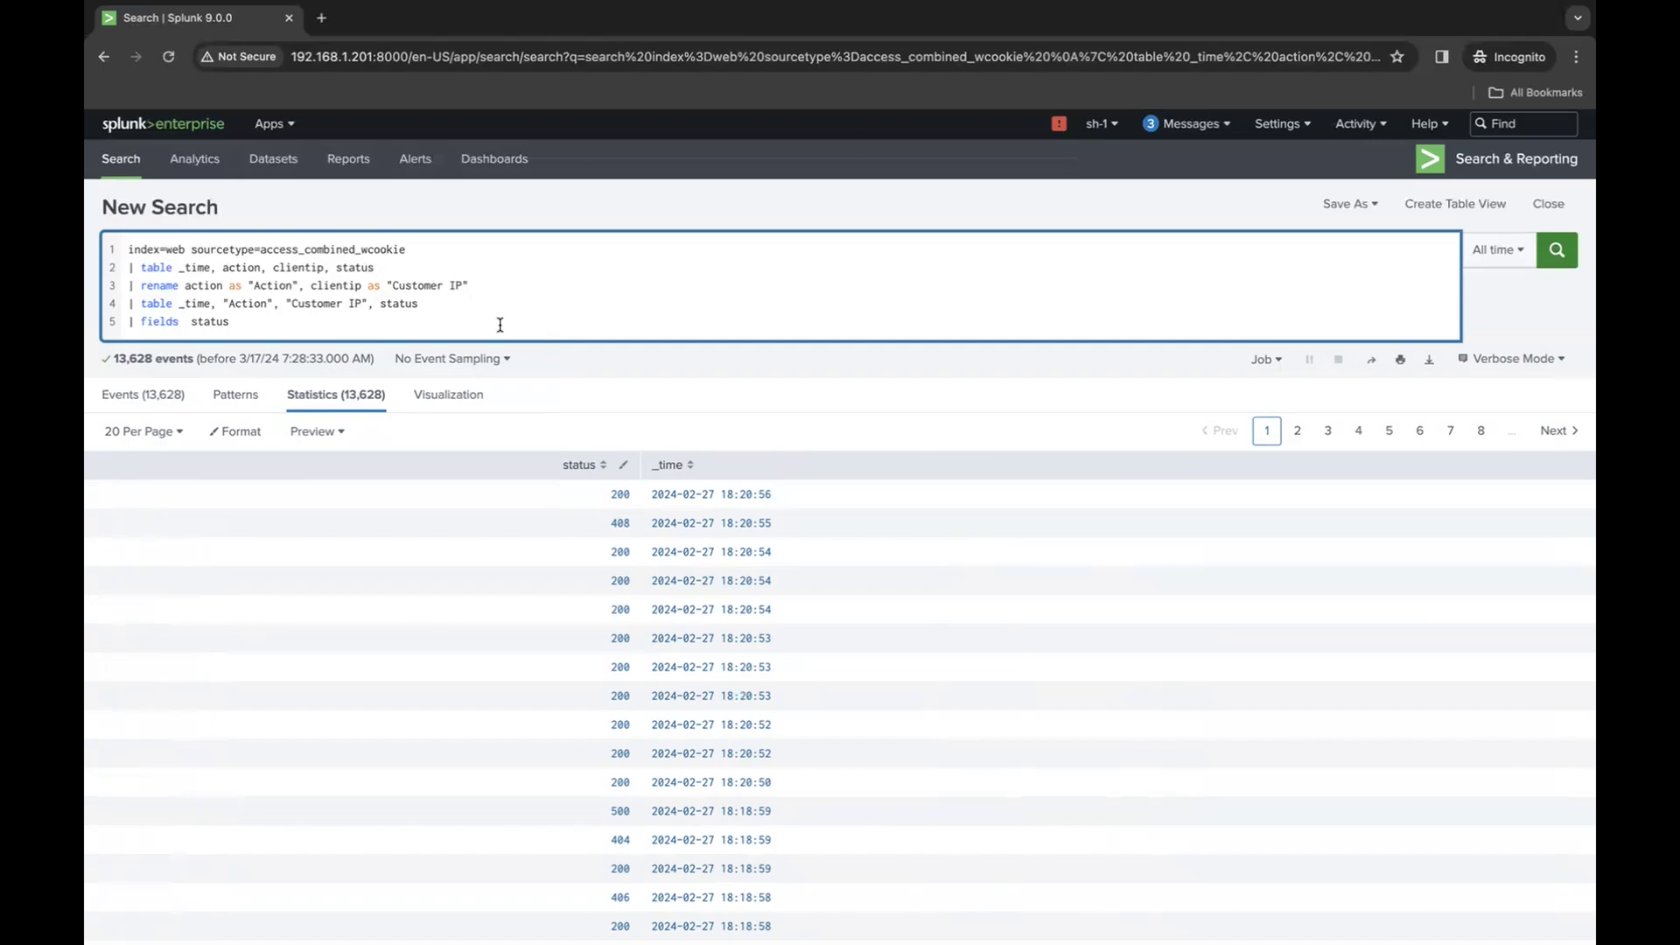
- Change the last line to | fields - status, Action and run the search
{"action": "type", "text": "-"}
{"action": "left_click", "coordinate": [337, 324]}
{"action": "type", "text": ", Action"}
{"action": "key", "text": "Return"}
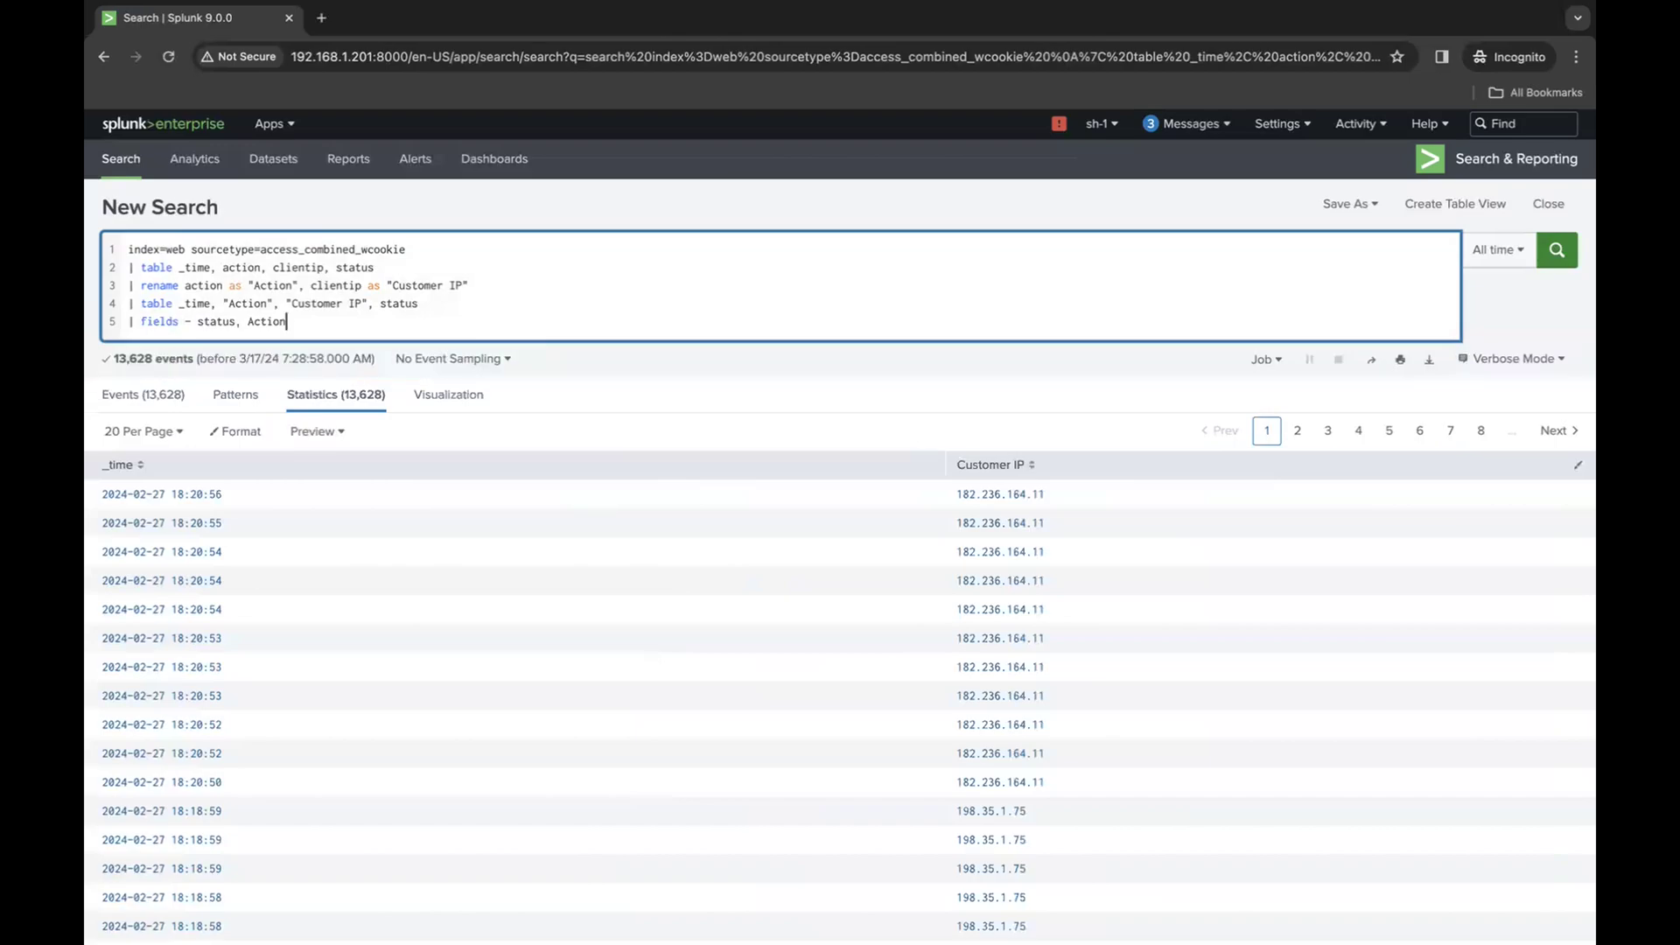
- Append "Customer IP", copied from the second table line, to the excluded fields list and rerun the search
{"action": "double_click", "coordinate": [194, 303]}
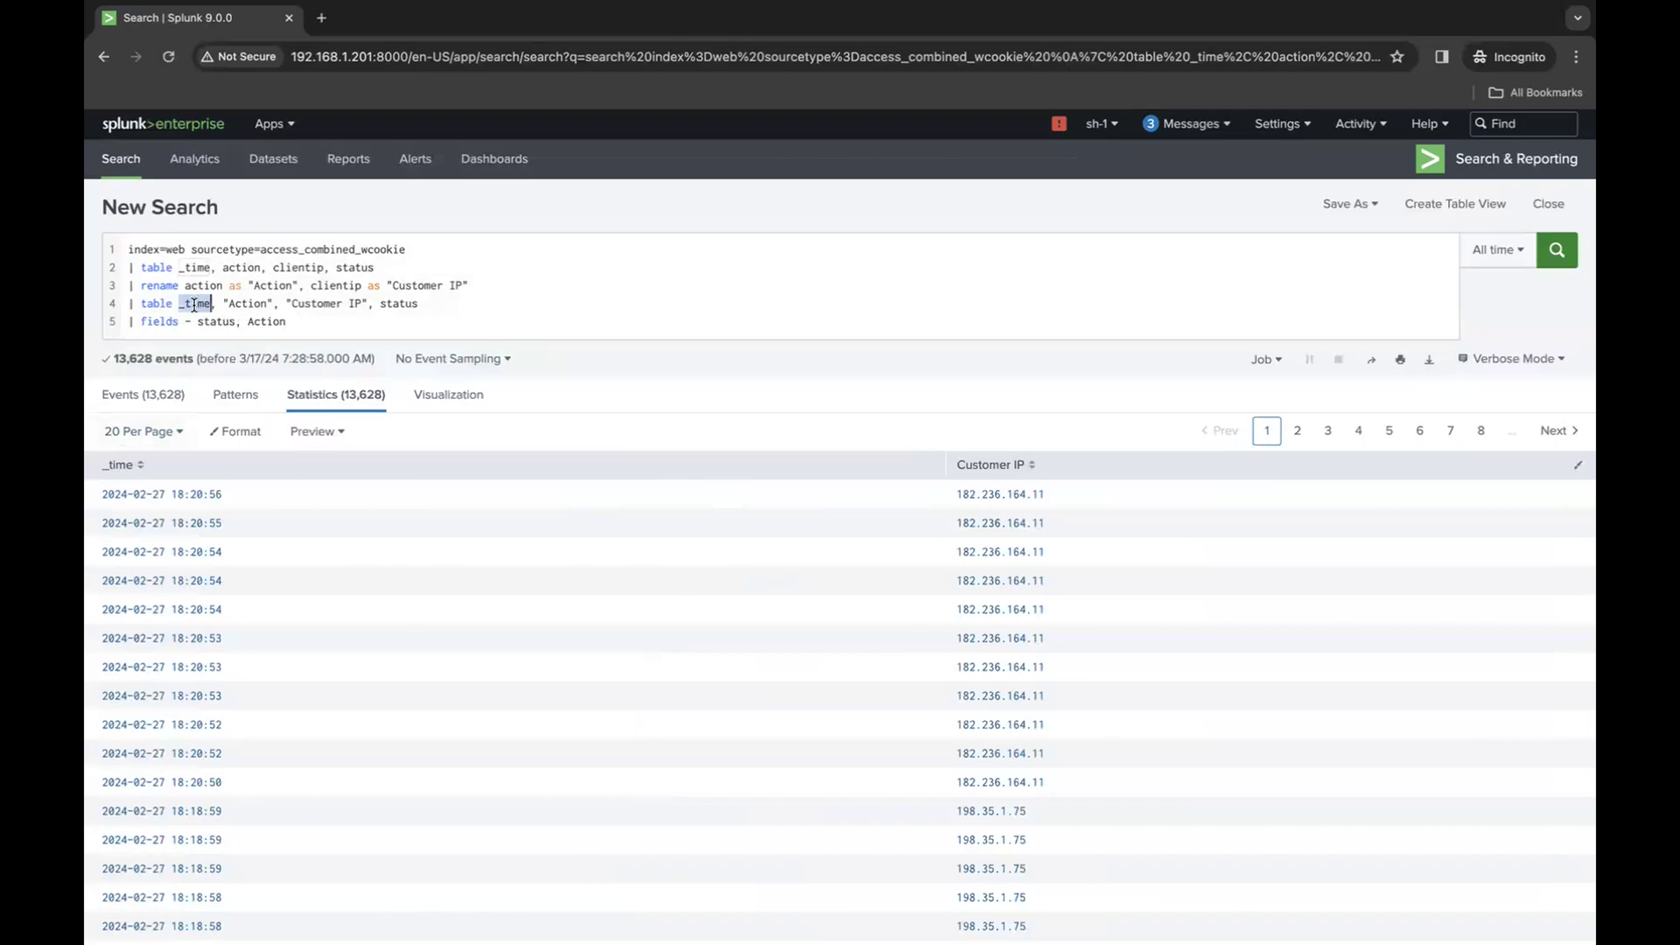
{"action": "triple_click", "coordinate": [312, 296]}
{"action": "left_click", "coordinate": [342, 305]}
{"action": "left_click_drag", "start_coordinate": [368, 304], "coordinate": [288, 301]}
{"action": "key", "text": "ctrl+c"}
{"action": "left_click", "coordinate": [346, 322]}
{"action": "type", "text": ","}
{"action": "key", "text": "ctrl+v"}
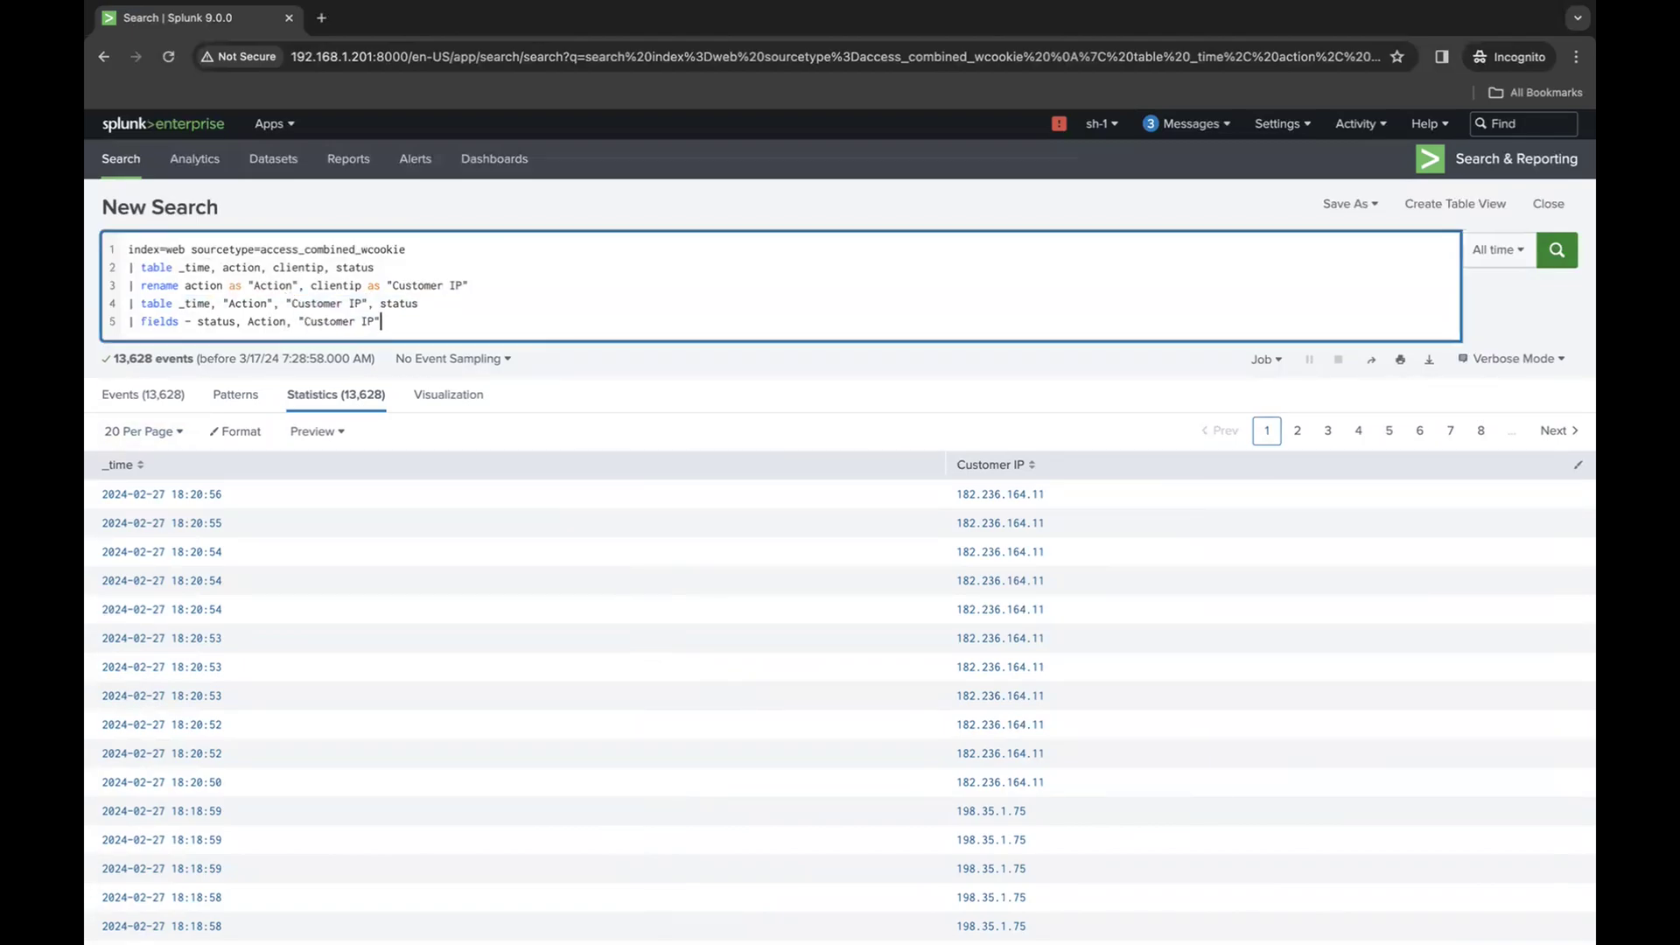
{"action": "key", "text": "Return"}
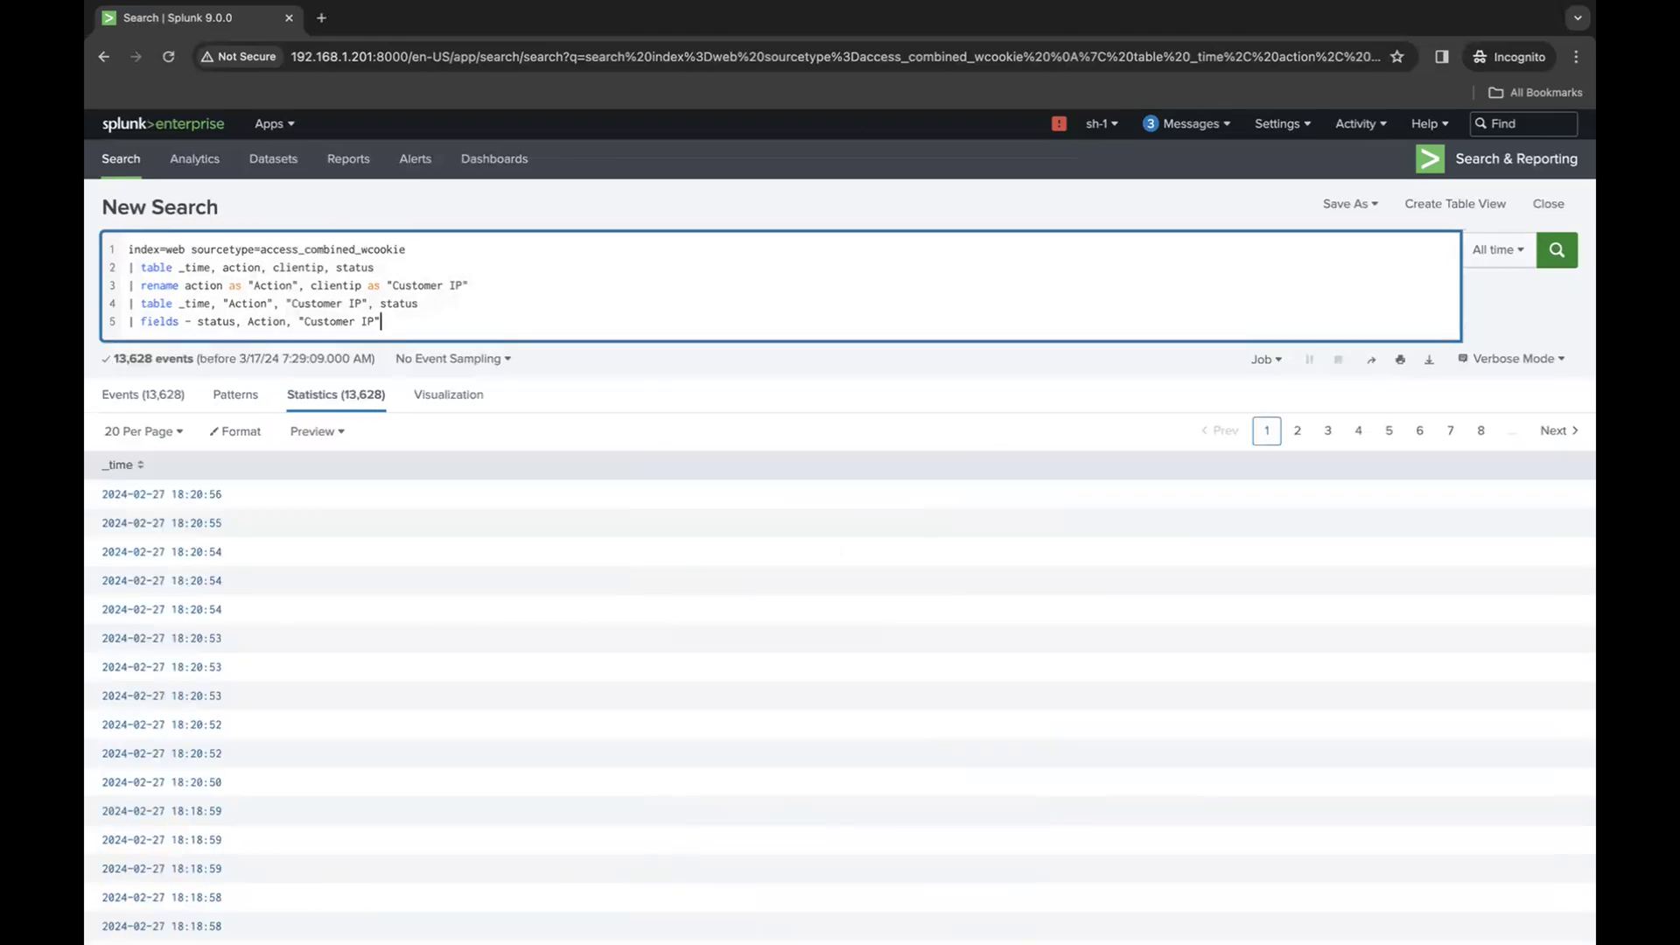
- Replace the minus sign in the fields command with a plus sign and run the search
{"action": "left_click", "coordinate": [191, 322]}
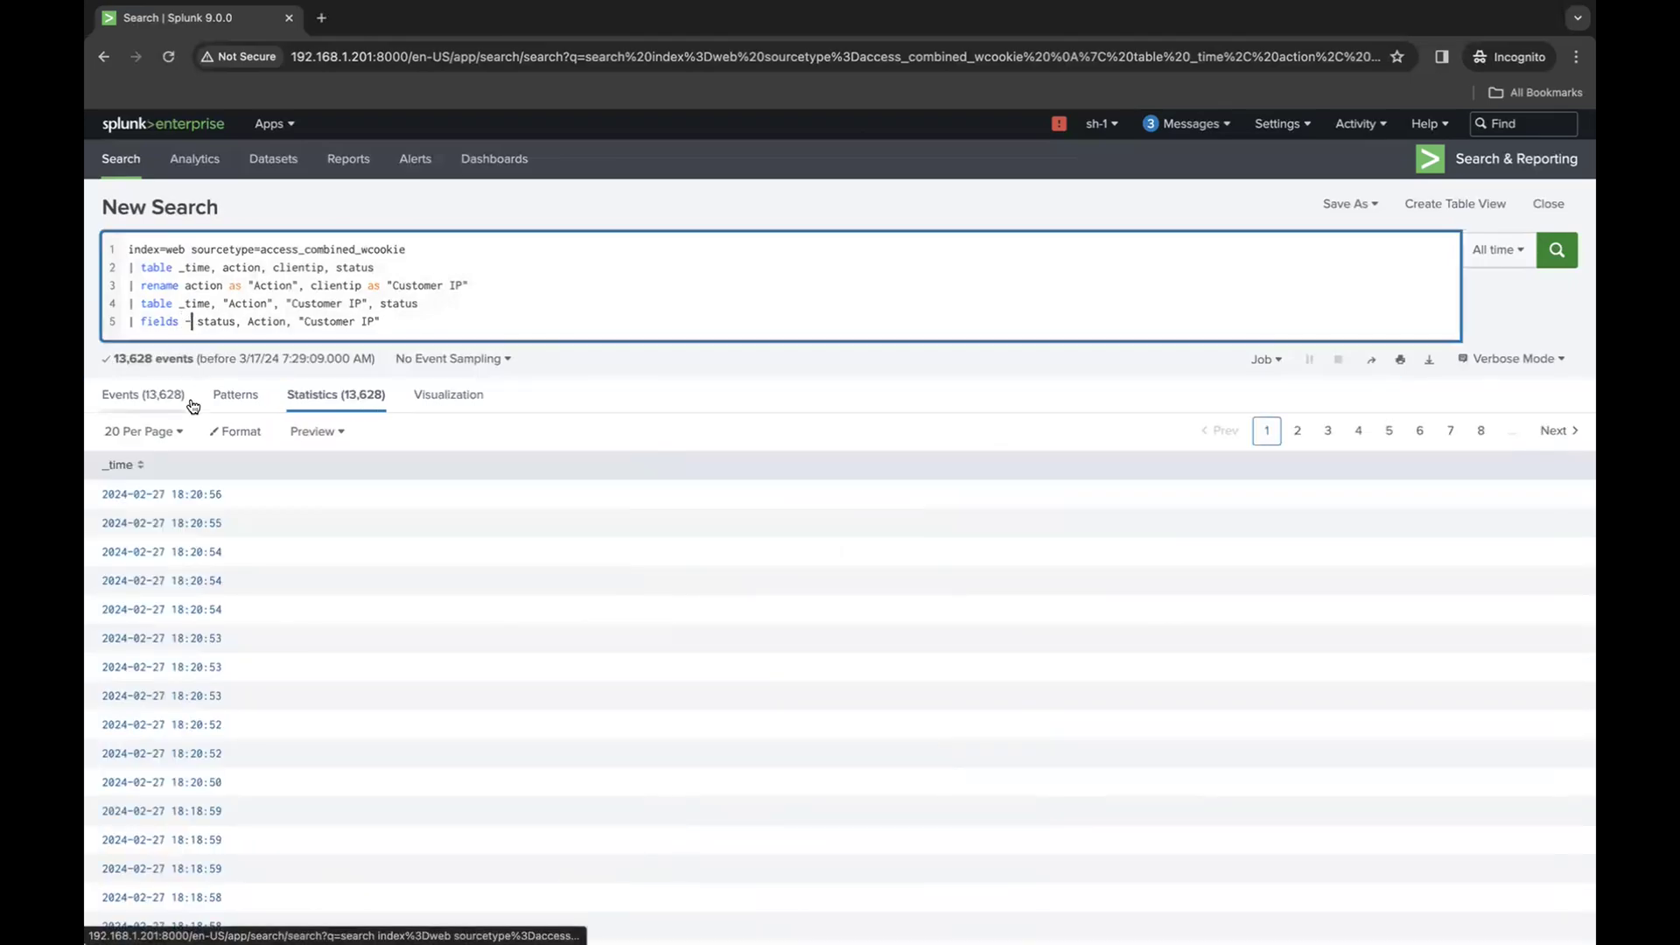
{"action": "key", "text": "BackSpace"}
{"action": "left_click", "coordinate": [443, 300]}
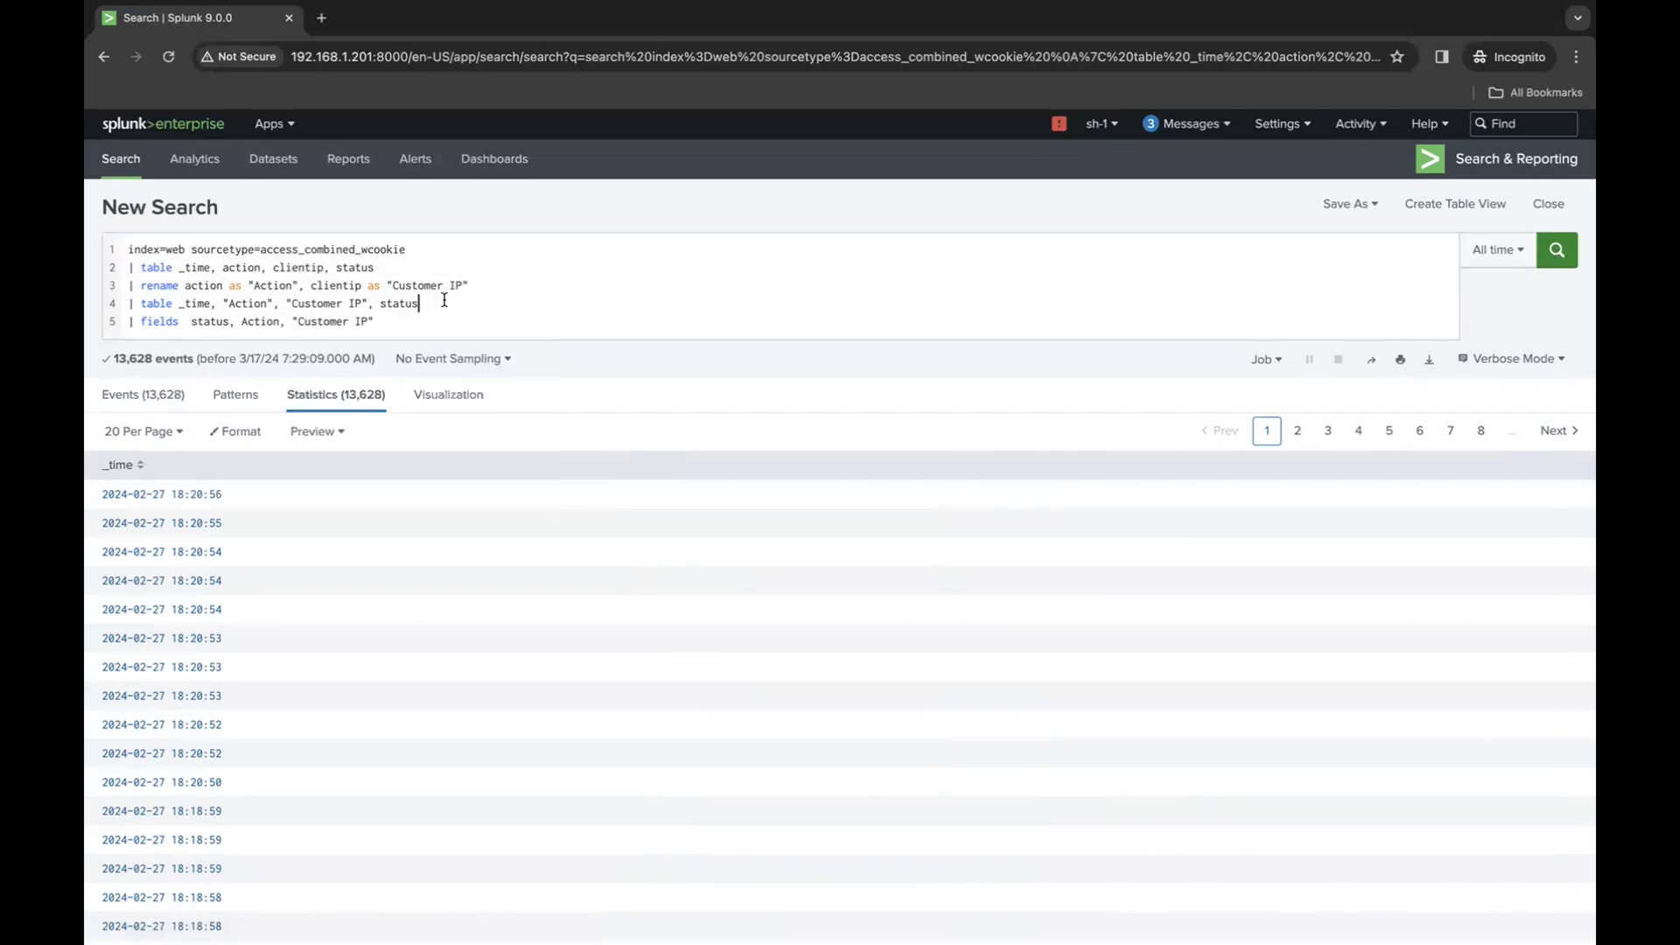
{"action": "left_click_drag", "start_coordinate": [420, 302], "coordinate": [127, 303]}
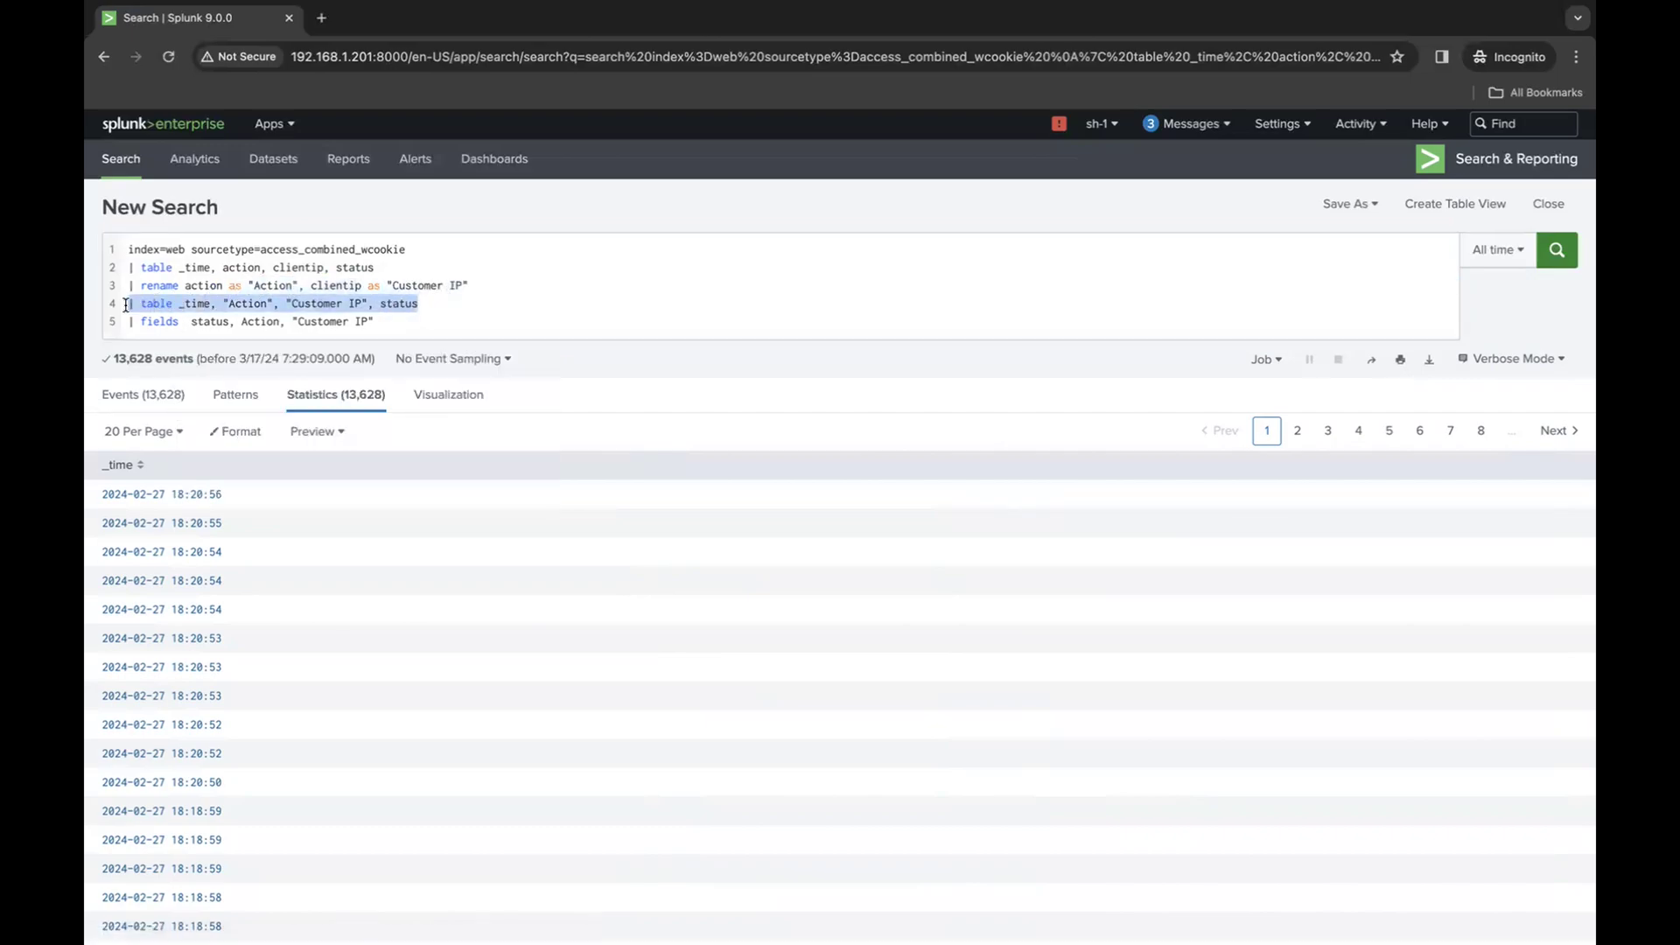
{"action": "left_click", "coordinate": [183, 324]}
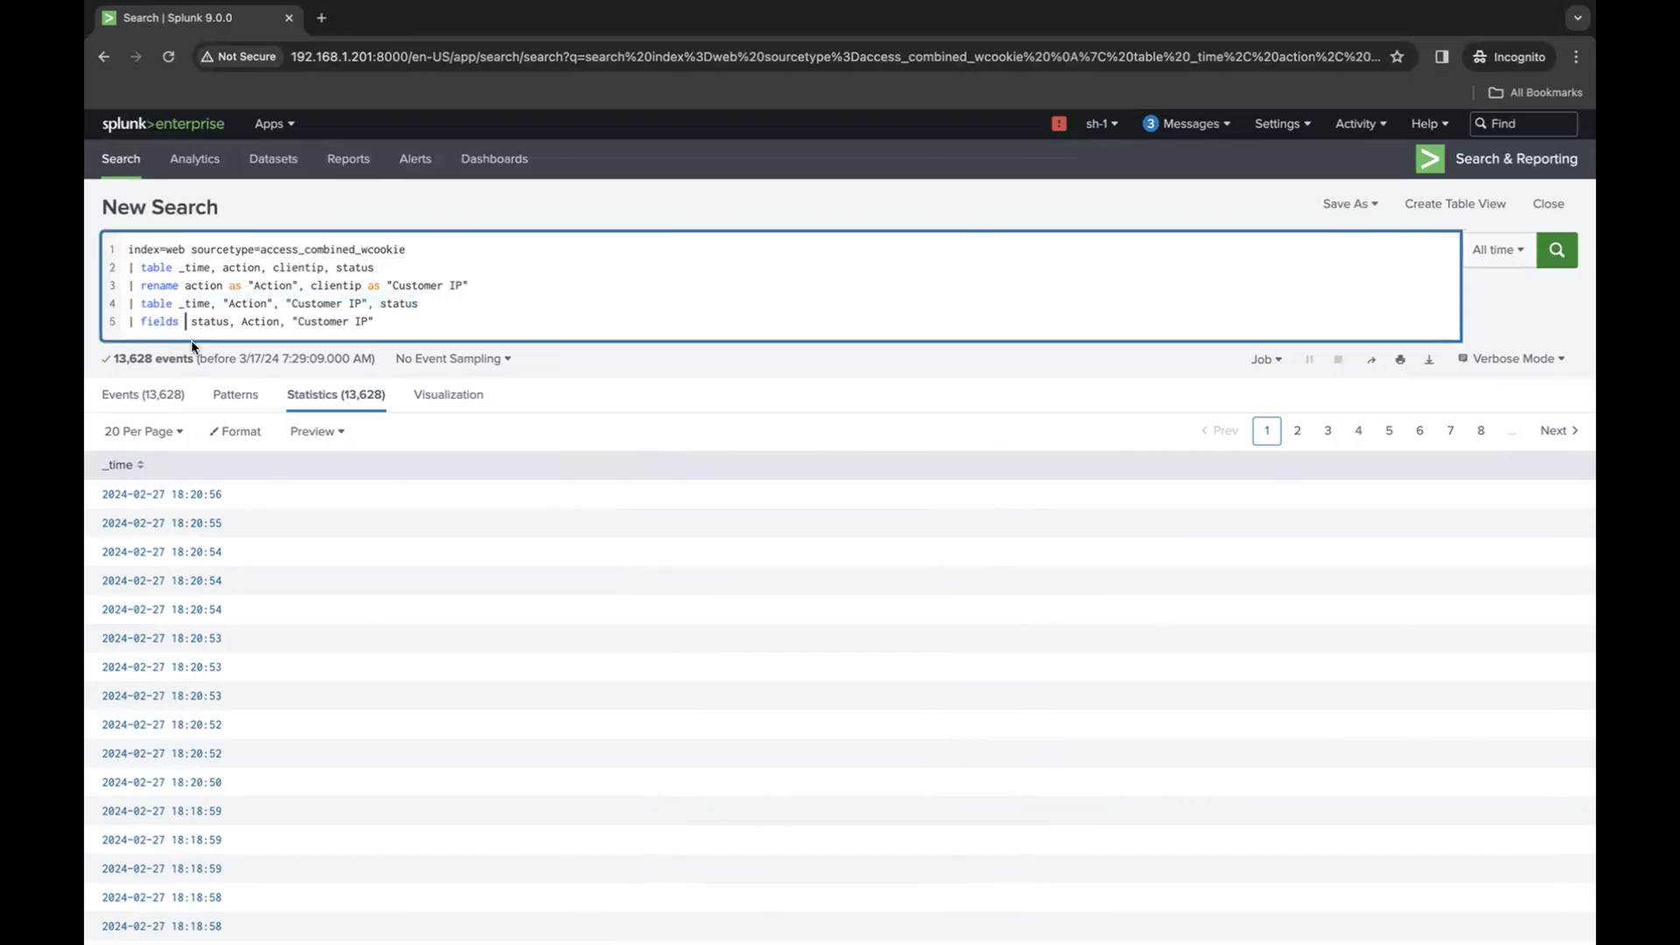
{"action": "type", "text": "+"}
{"action": "key", "text": "Return"}
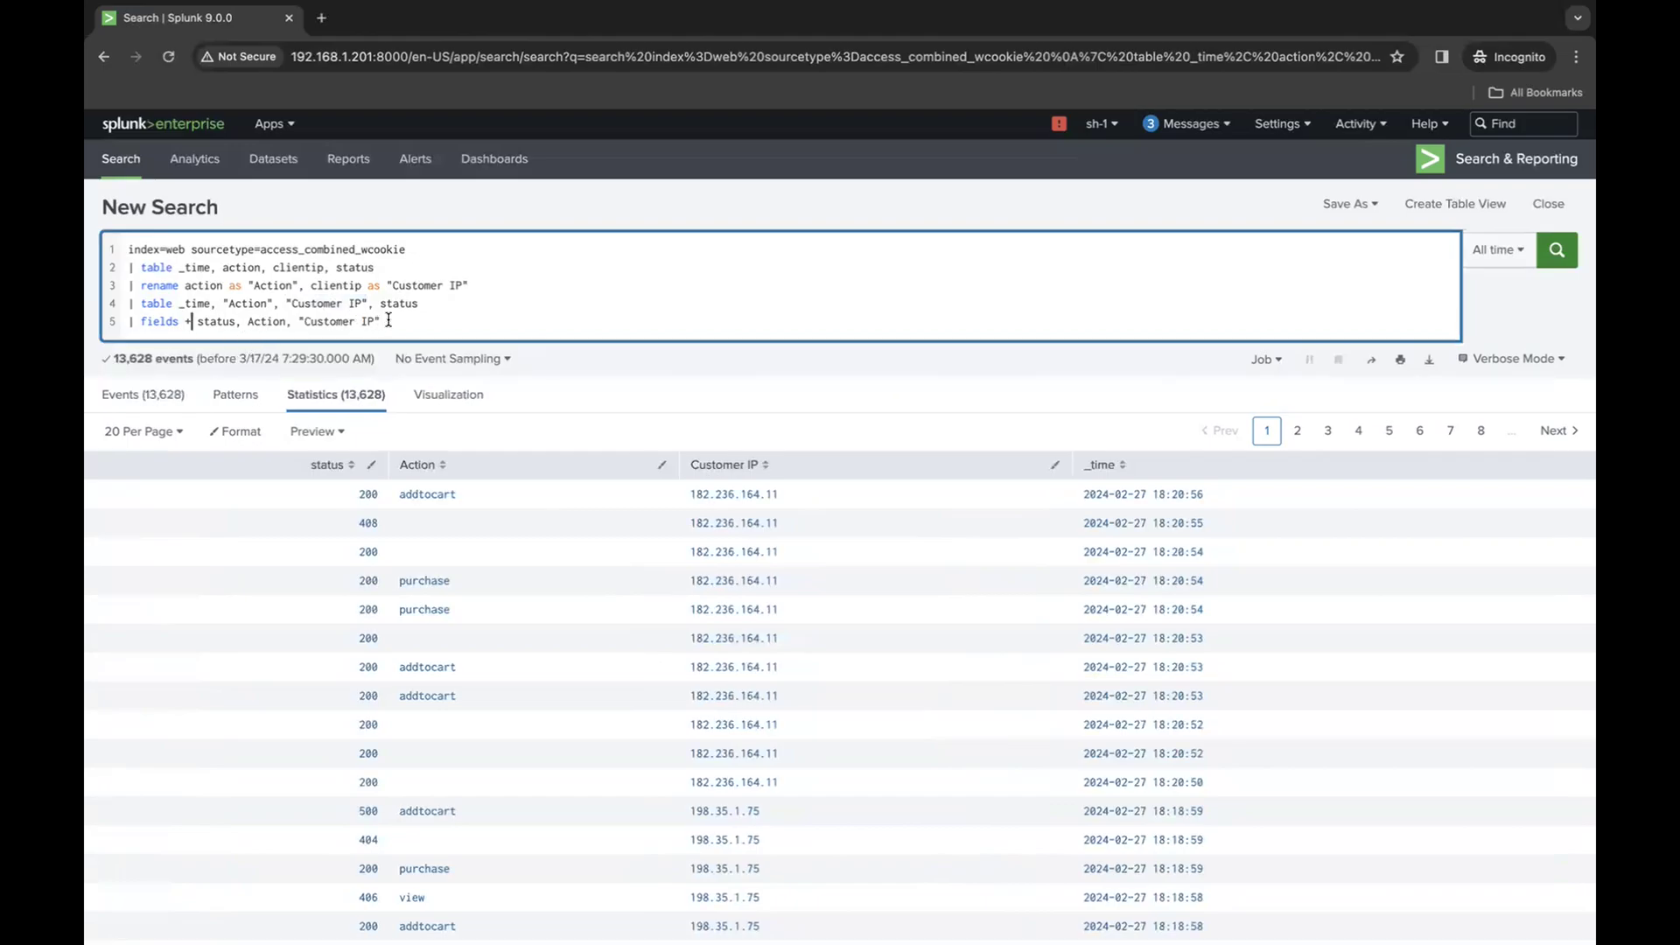
- Remove "Customer IP" from the fields + list and rerun the search
{"action": "left_click_drag", "start_coordinate": [381, 321], "coordinate": [299, 321]}
{"action": "key", "text": "BackSpace"}
{"action": "key", "text": "Return"}
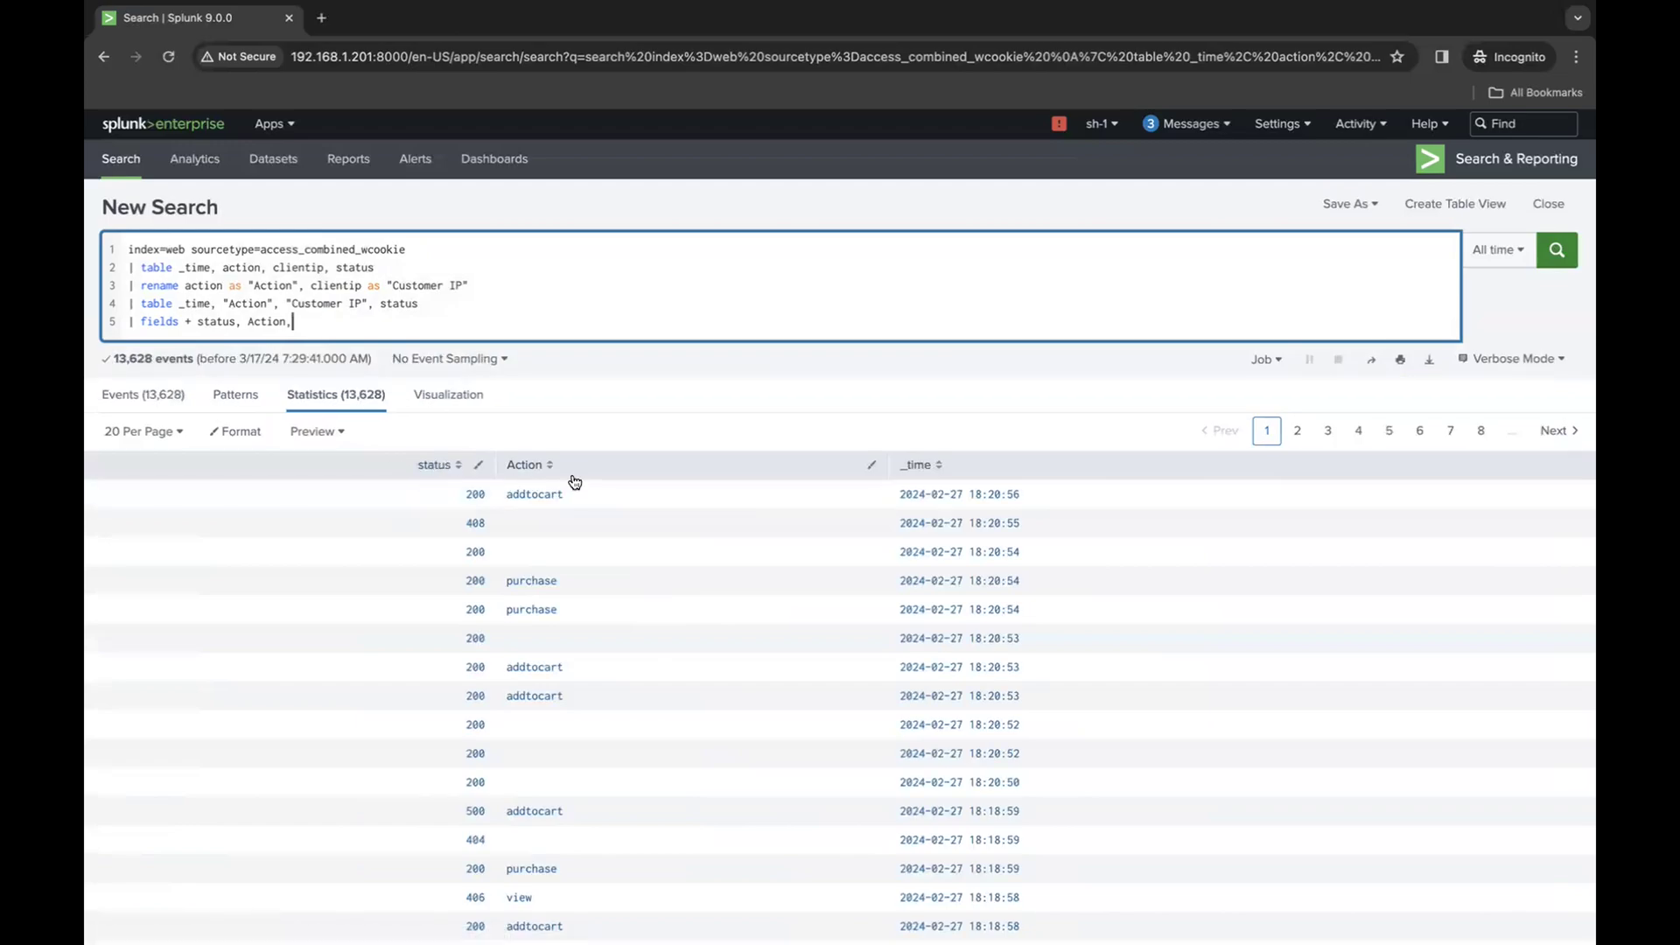
{"action": "double_click", "coordinate": [160, 320]}
{"action": "left_click_drag", "start_coordinate": [292, 321], "coordinate": [190, 320]}
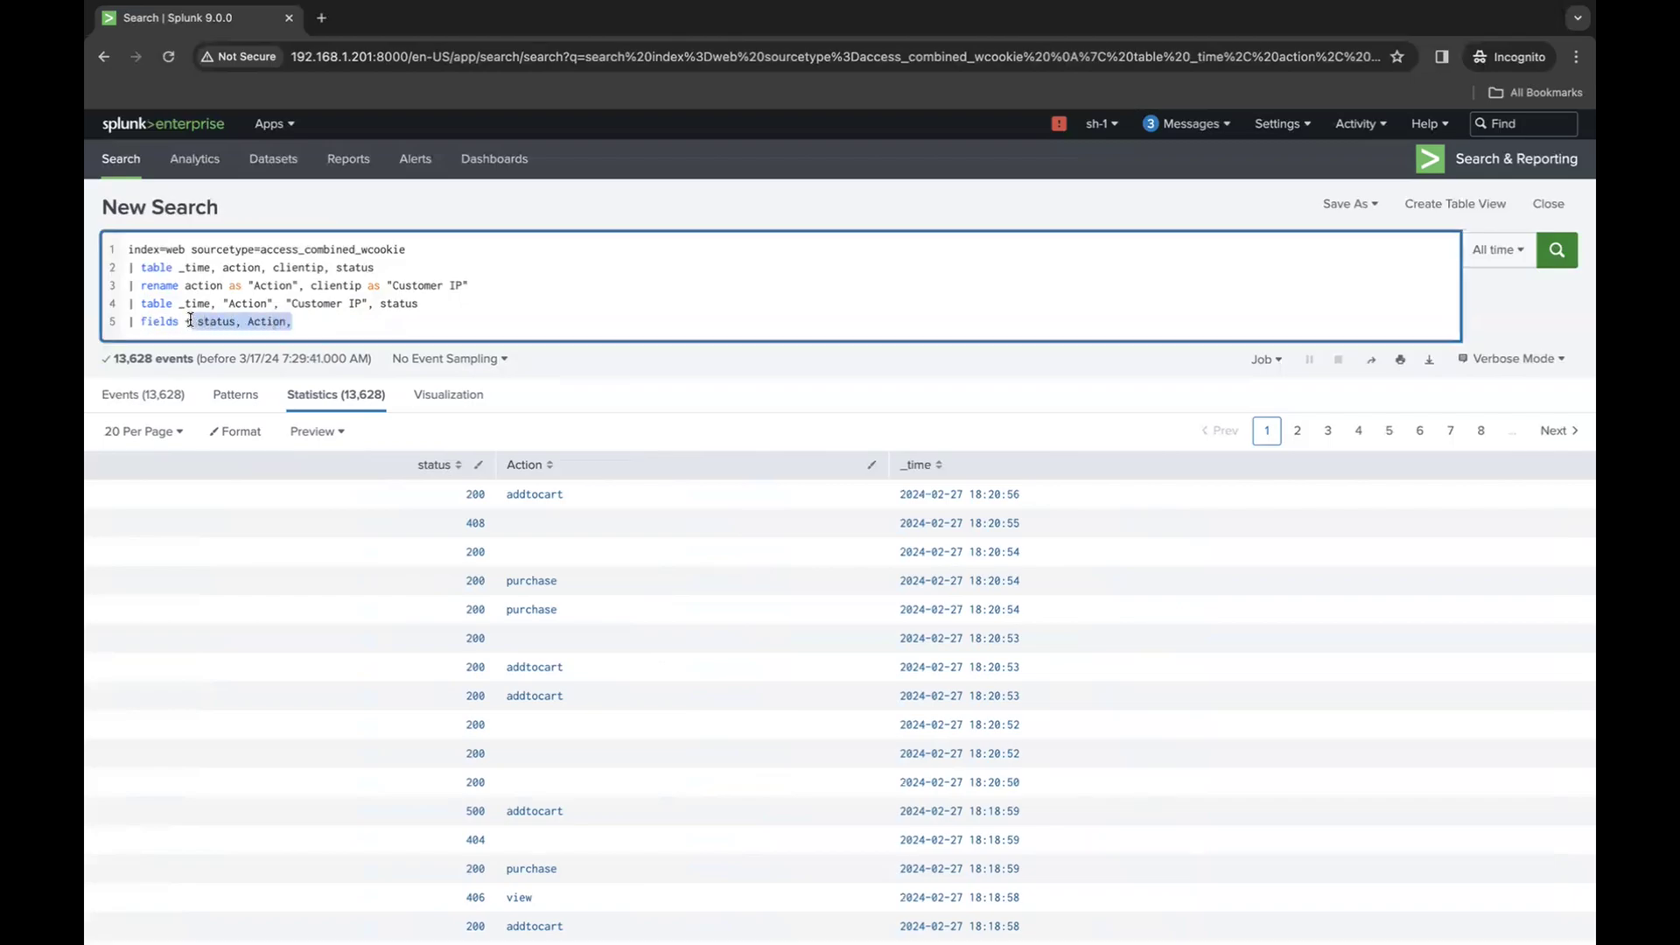
{"action": "left_click", "coordinate": [320, 320]}
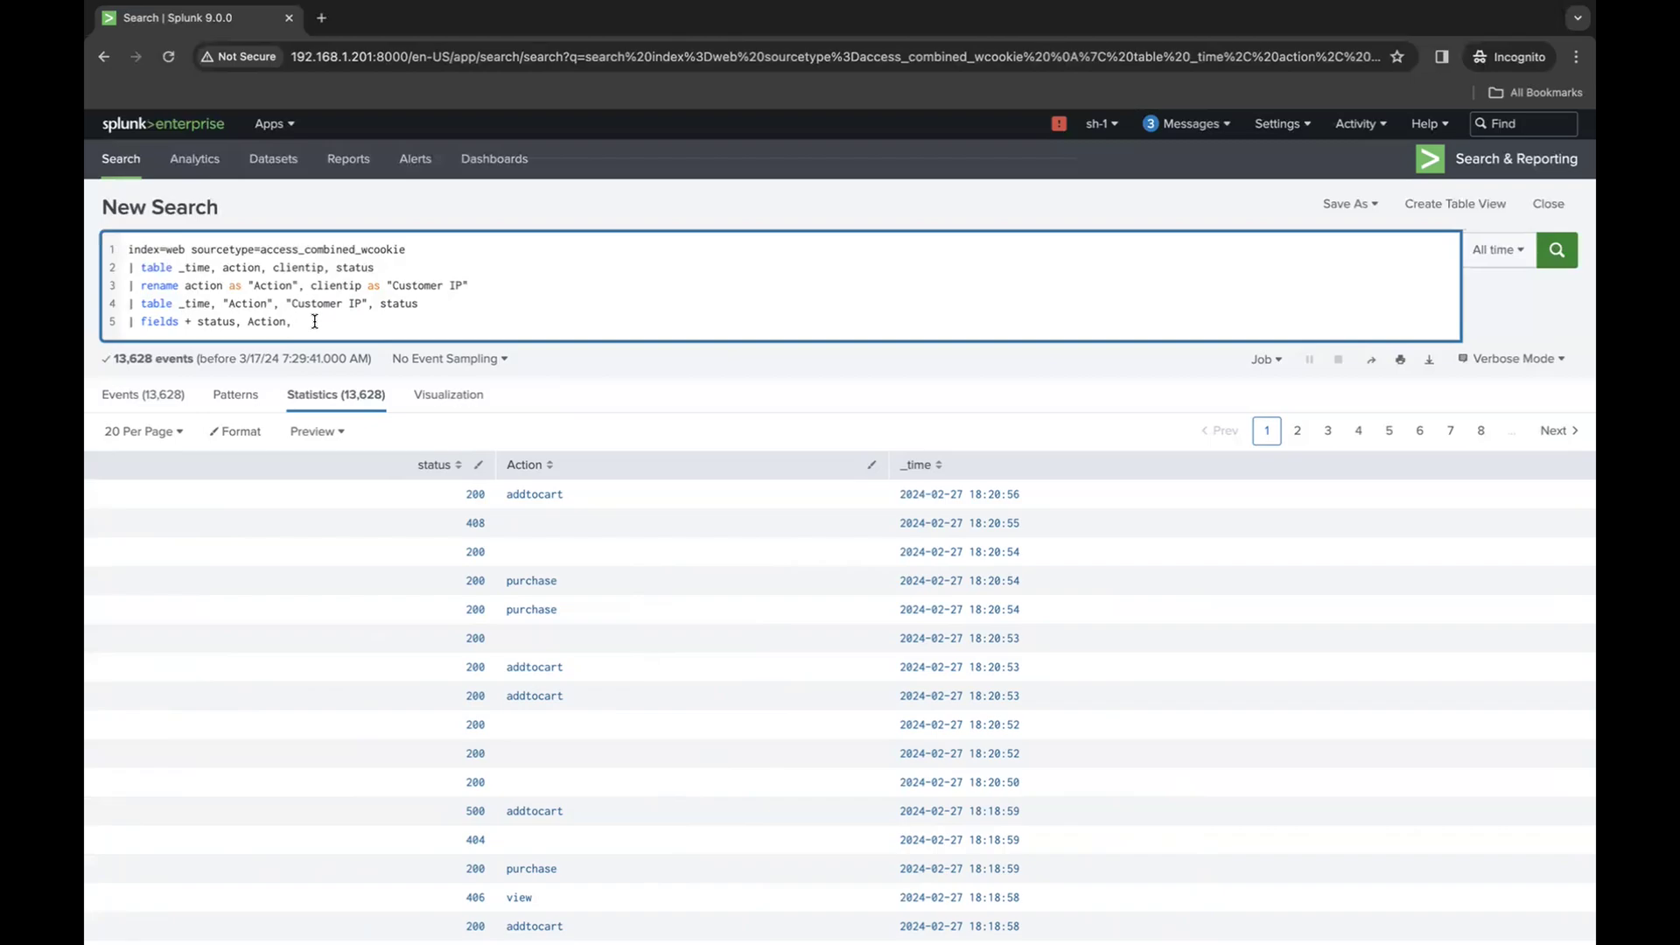
- Delete the whole fields line from the query and run the search
{"action": "left_click_drag", "start_coordinate": [295, 321], "coordinate": [130, 322]}
{"action": "key", "text": "BackSpace"}
{"action": "key", "text": "BackSpace"}
{"action": "key", "text": "Return"}
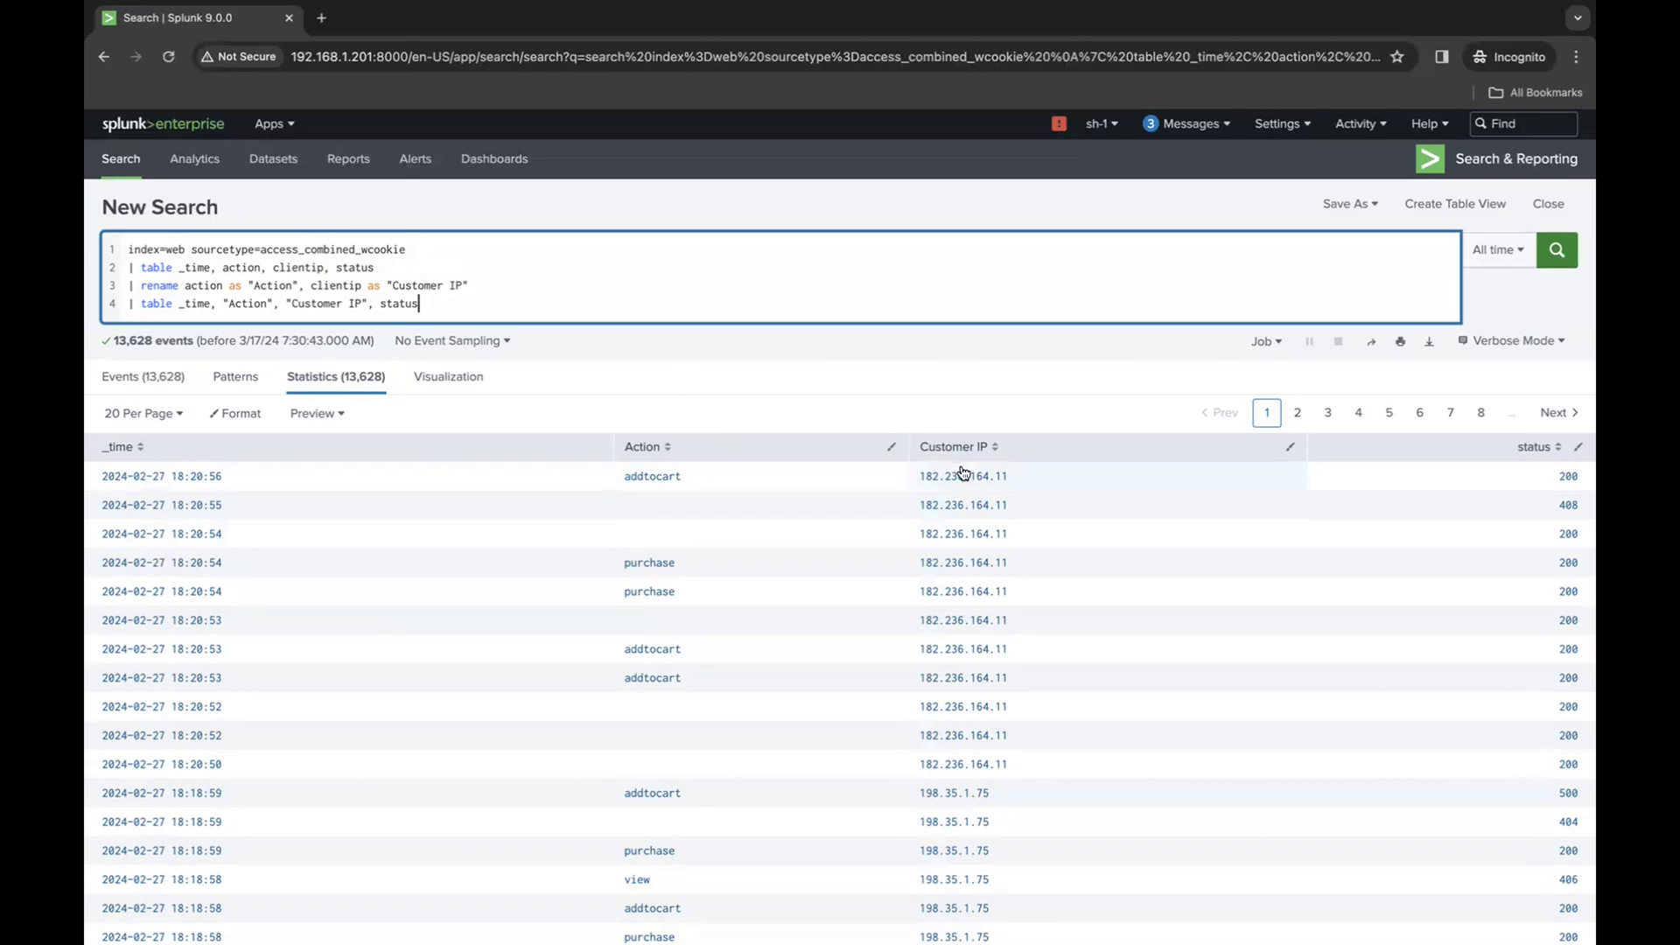
- Add a fifth query line | dedup Action and run the search
{"action": "key", "text": "shift+Return"}
{"action": "type", "text": "| "}
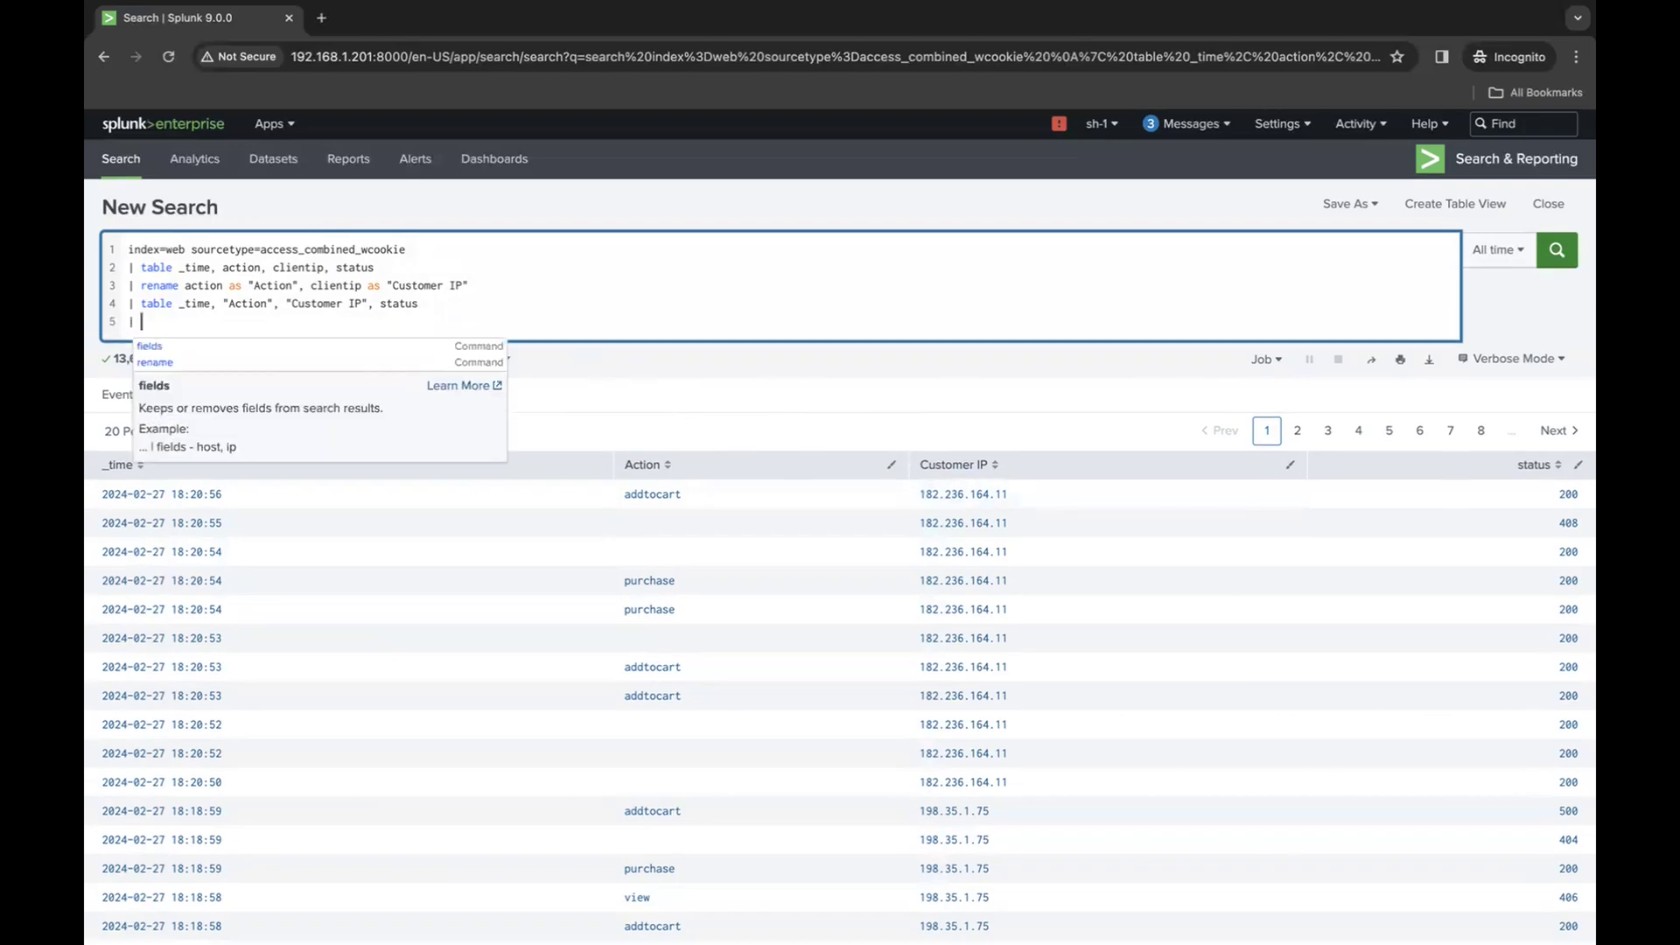
{"action": "type", "text": "dedup"}
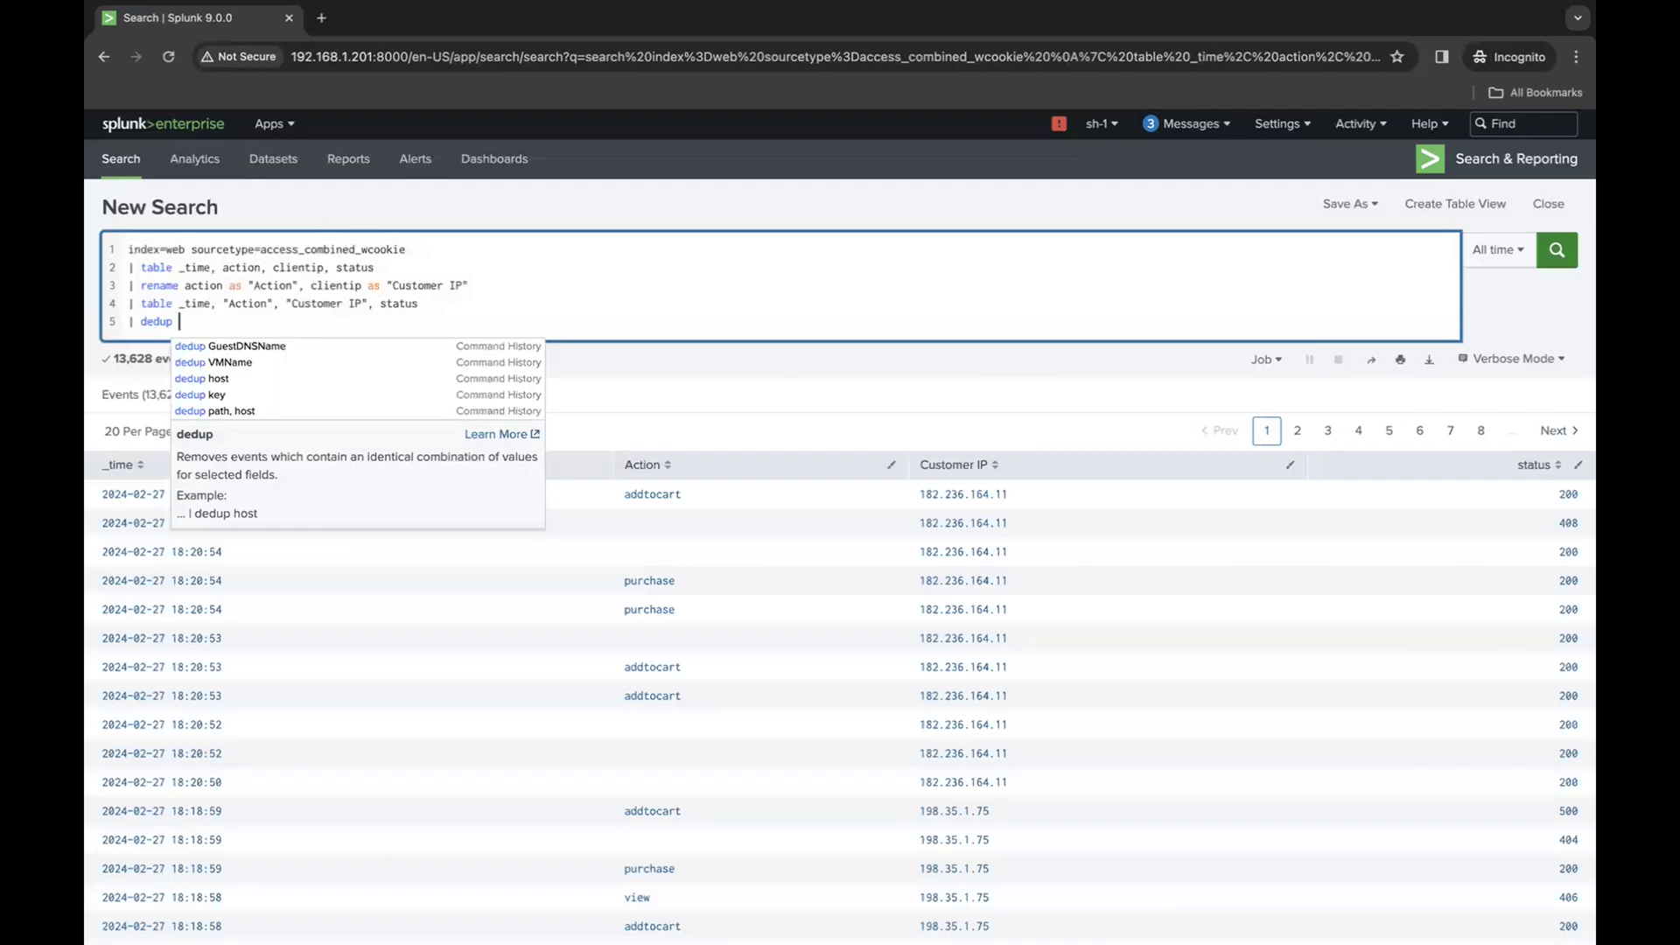
{"action": "type", "text": "Action"}
{"action": "key", "text": "Return"}
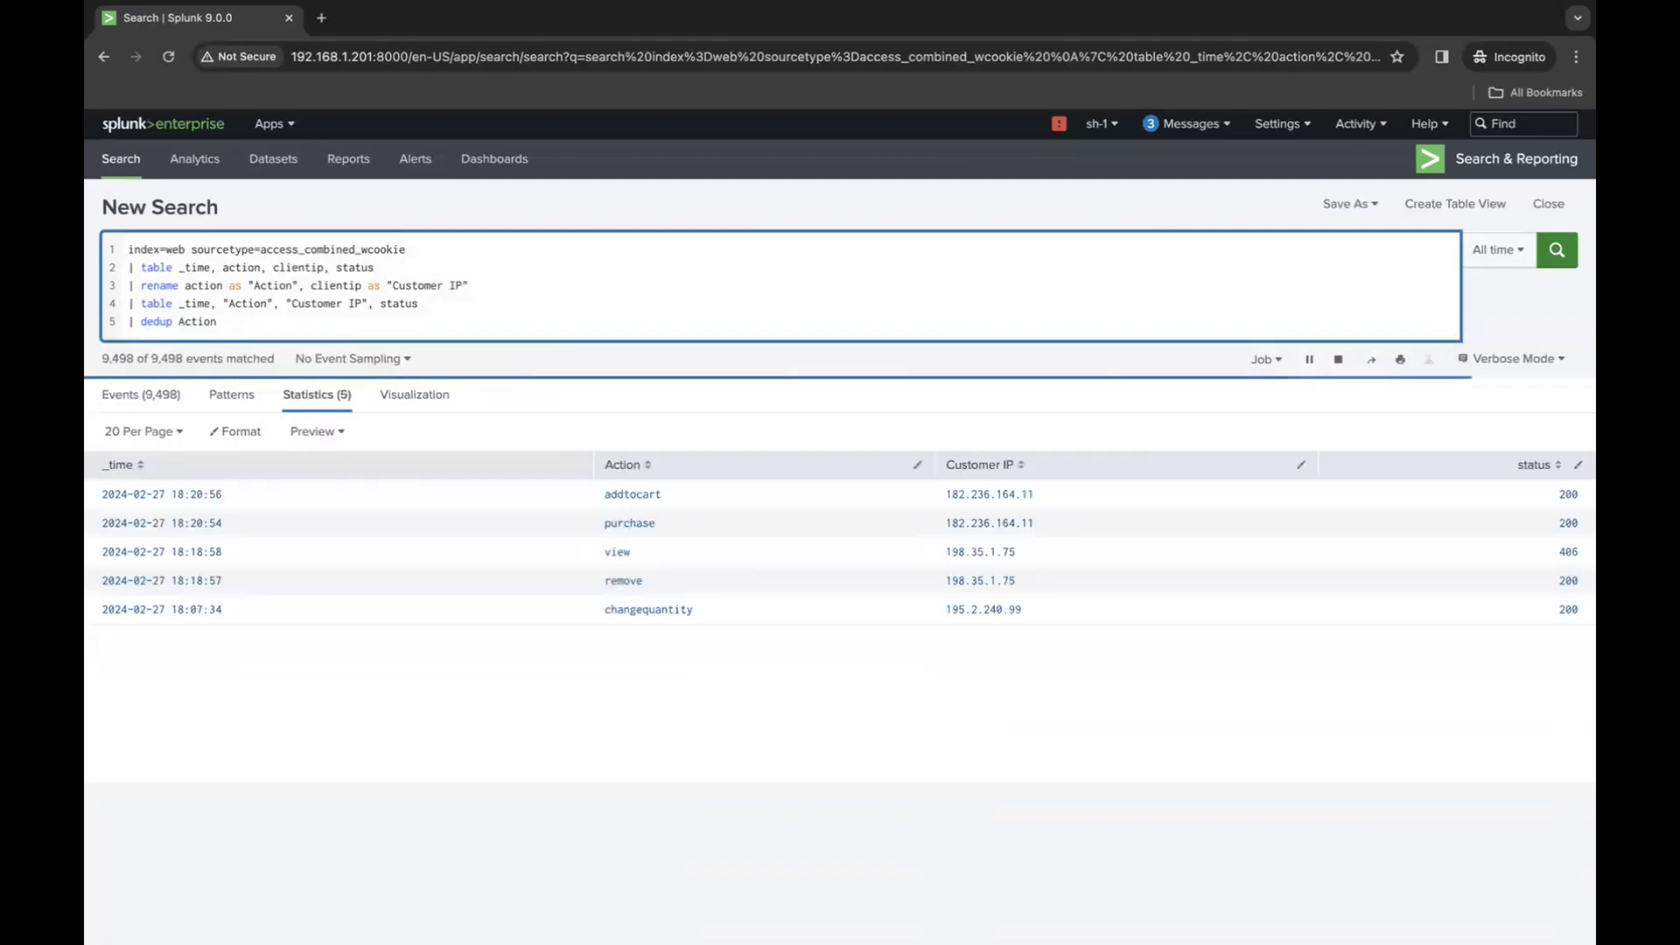
{"action": "left_click", "coordinate": [635, 396]}
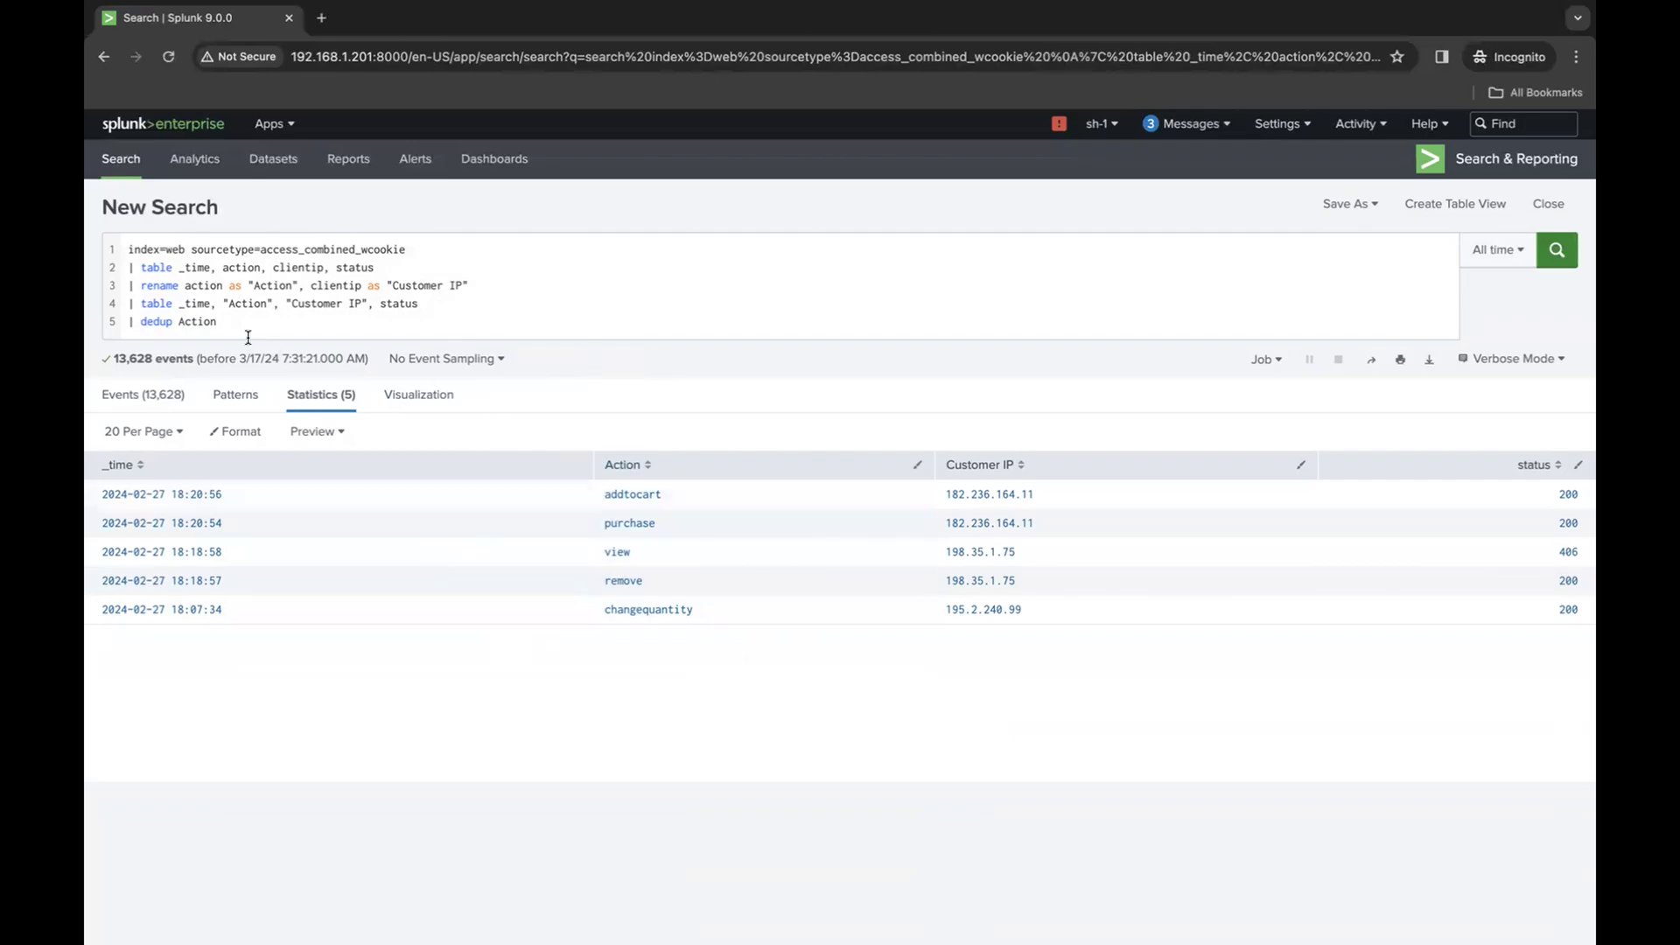
- Delete the dedup line from the query and rerun the search
{"action": "left_click_drag", "start_coordinate": [248, 327], "coordinate": [167, 308]}
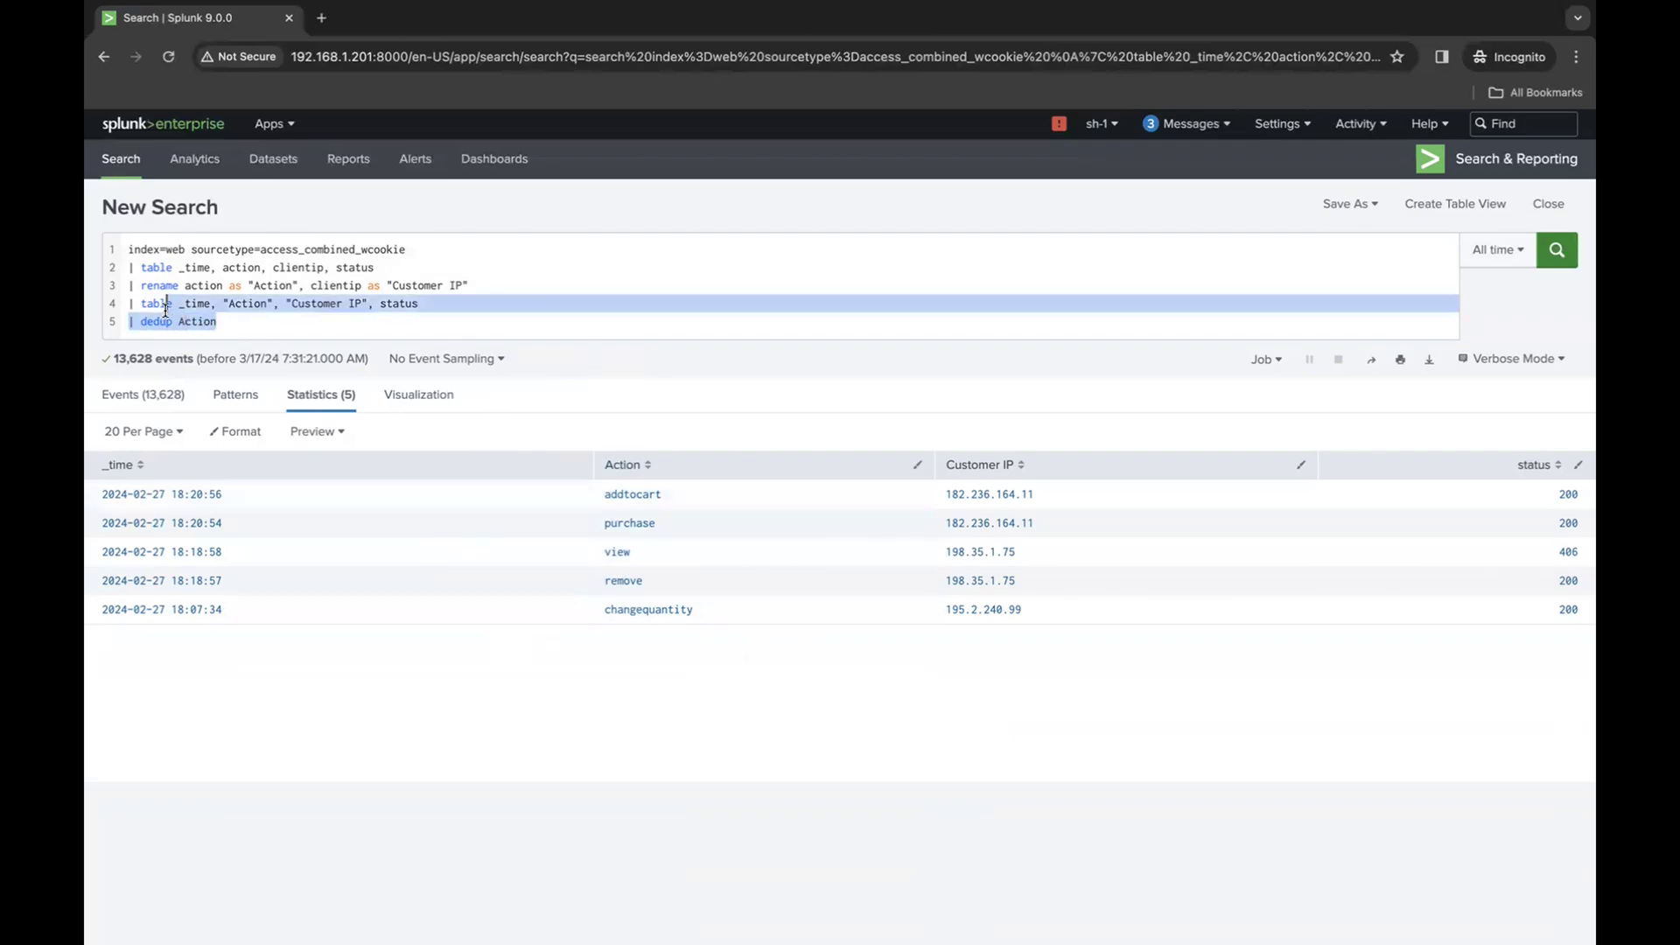
{"action": "left_click", "coordinate": [329, 326]}
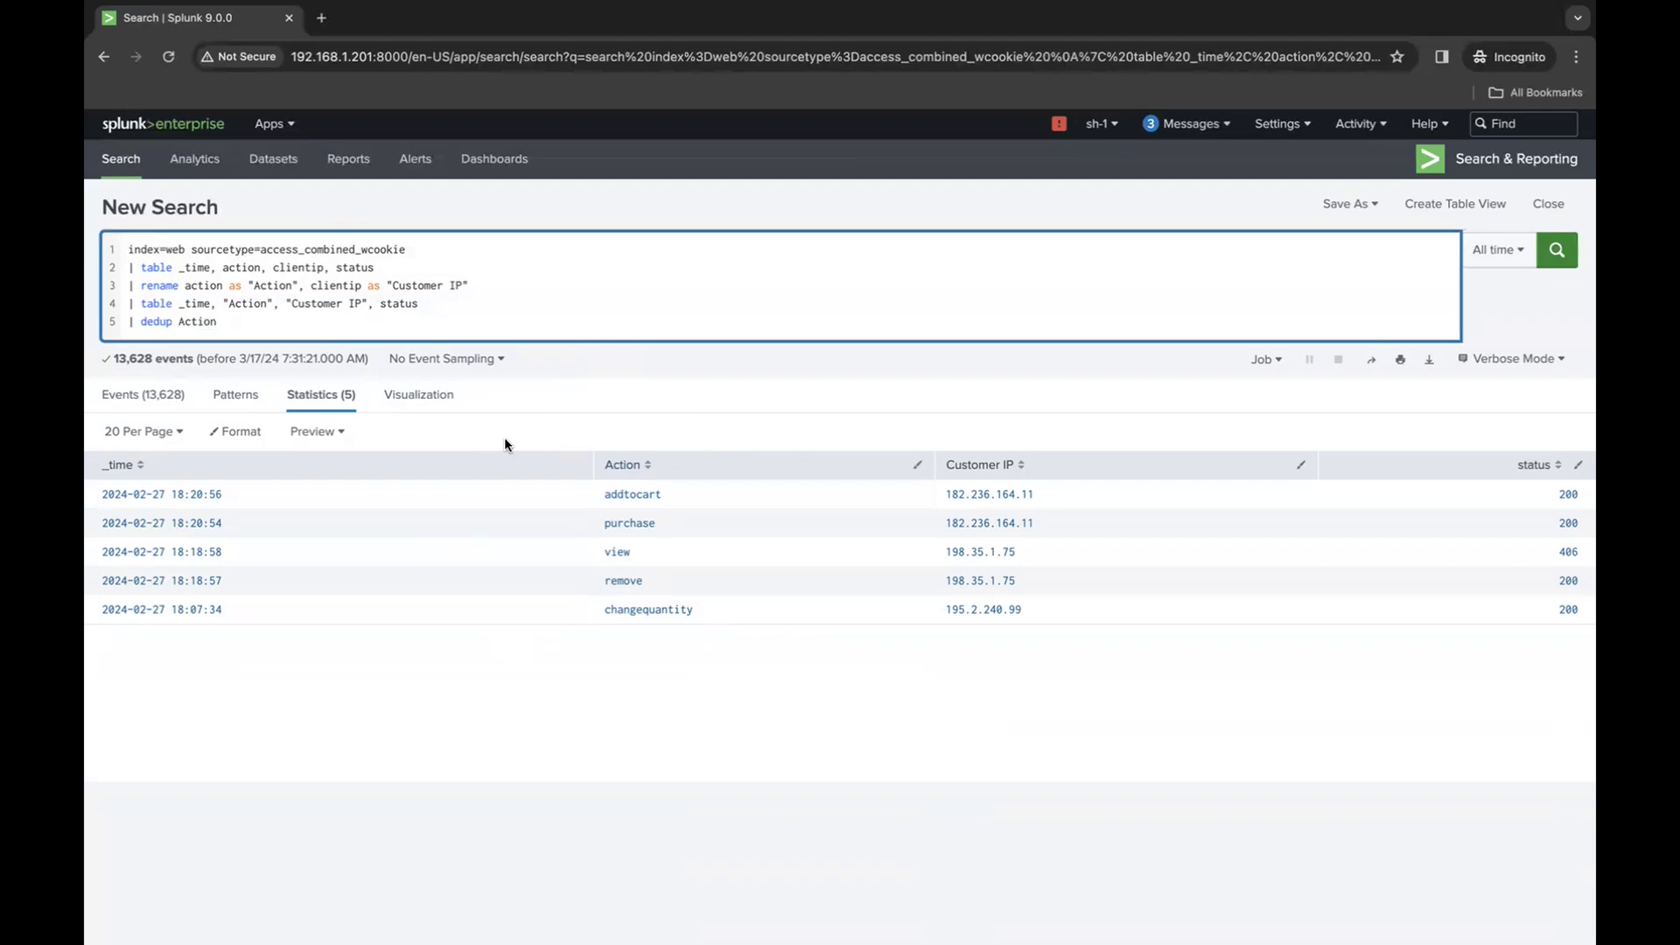
{"action": "double_click", "coordinate": [202, 320]}
{"action": "left_click", "coordinate": [235, 321]}
{"action": "left_click_drag", "start_coordinate": [375, 322], "coordinate": [91, 332]}
{"action": "key", "text": "BackSpace"}
{"action": "key", "text": "Return"}
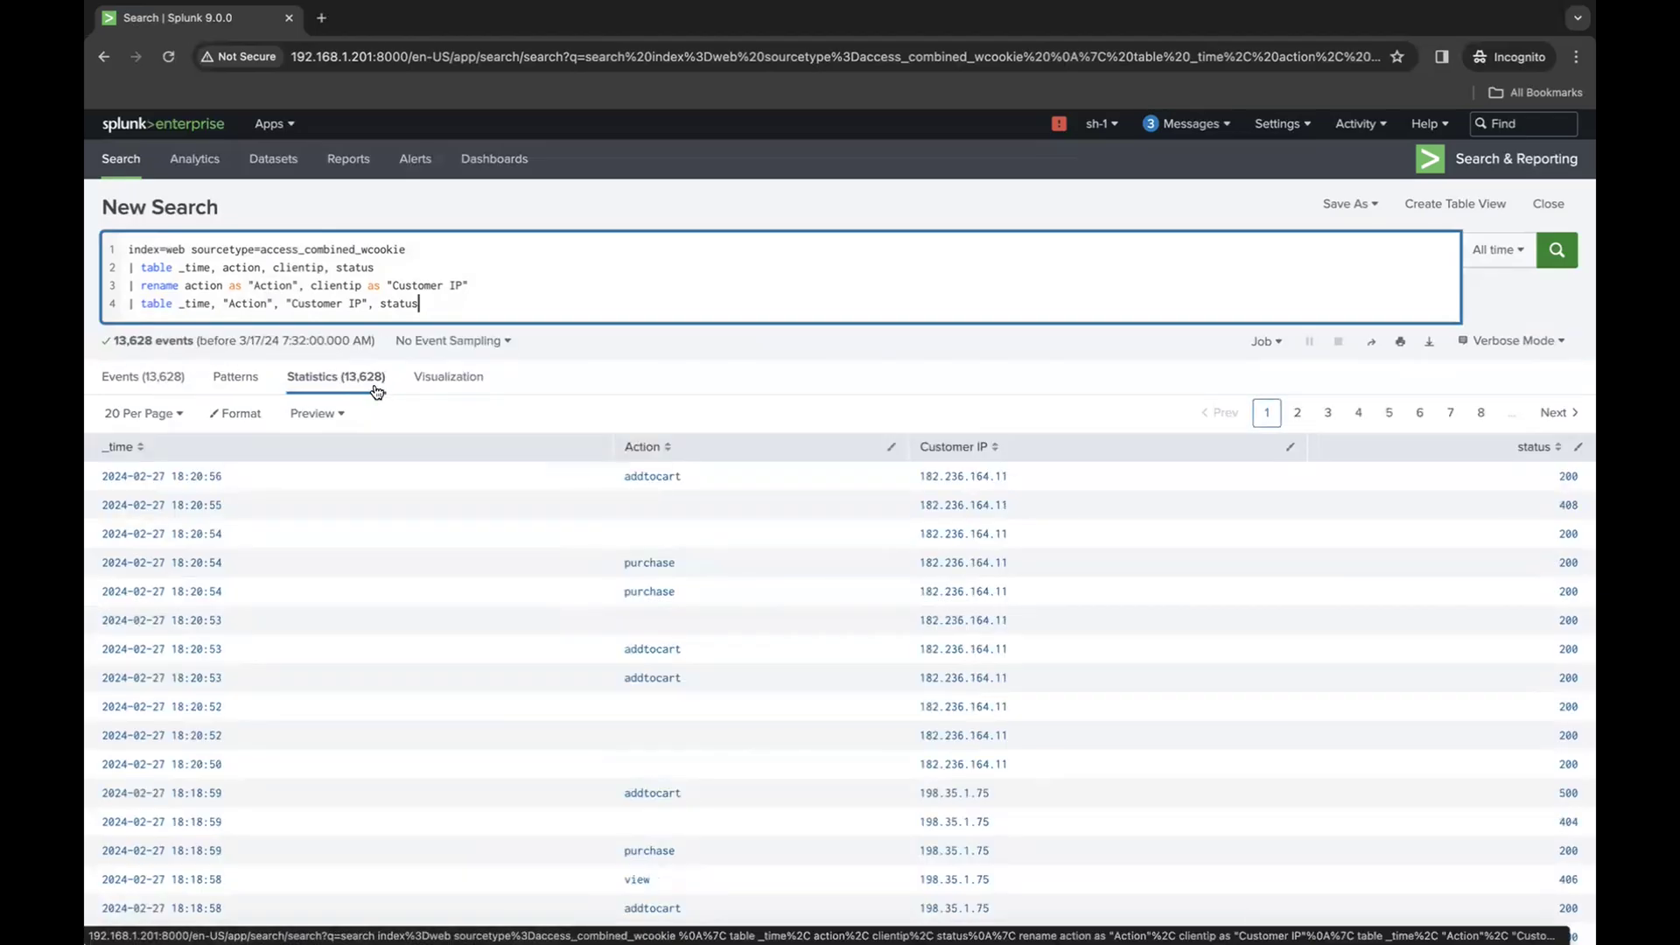
- Append | dedup Action, "Customer IP" to the query, run the search and sort the results table by Customer IP in descending order
{"action": "key", "text": "Return"}
{"action": "type", "text": "| dedup Action"}
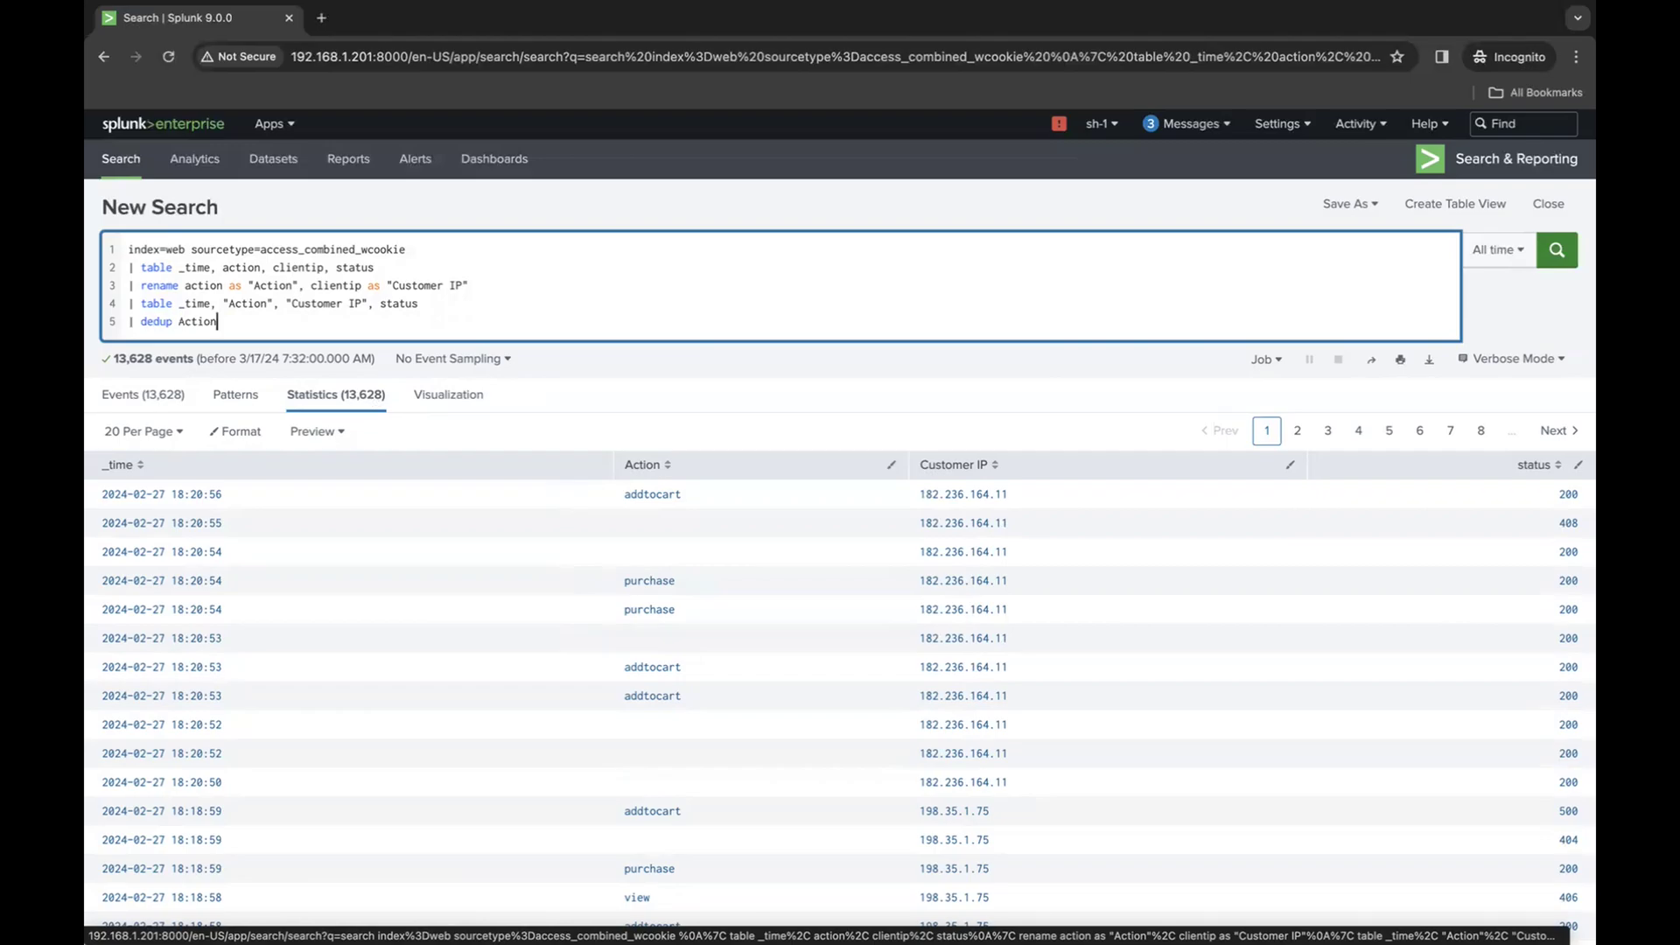
{"action": "type", "text": ","}
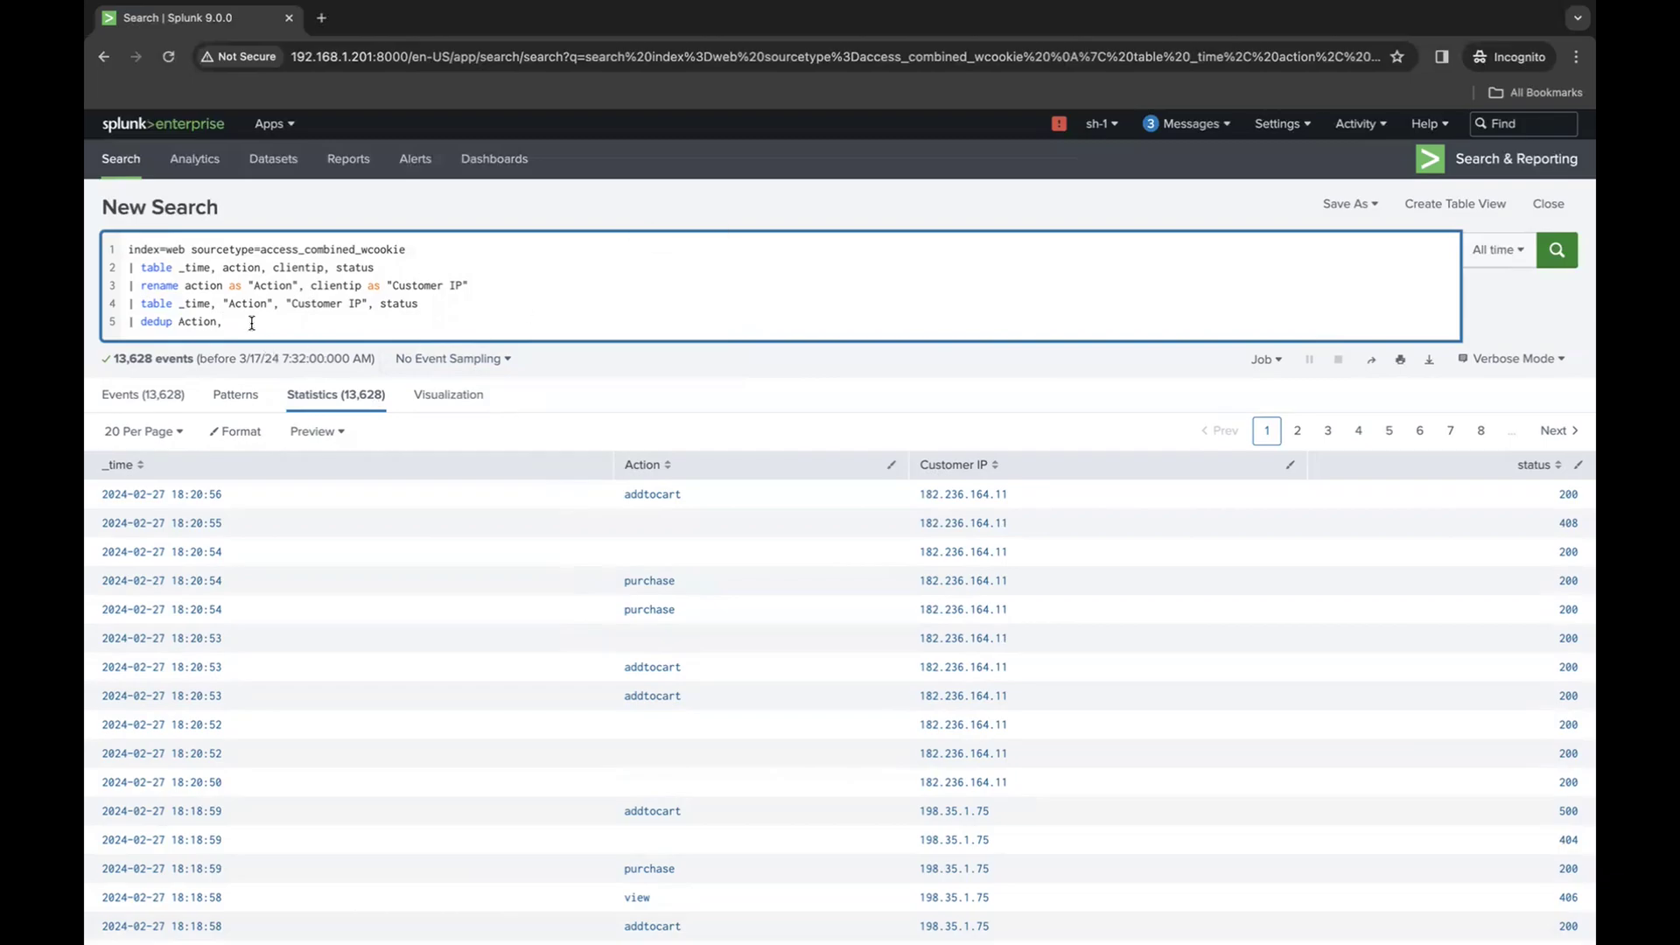
{"action": "left_click_drag", "start_coordinate": [286, 304], "coordinate": [366, 304]}
{"action": "key", "text": "ctrl+c"}
{"action": "left_click", "coordinate": [334, 319]}
{"action": "key", "text": "ctrl+v"}
{"action": "key", "text": "Return"}
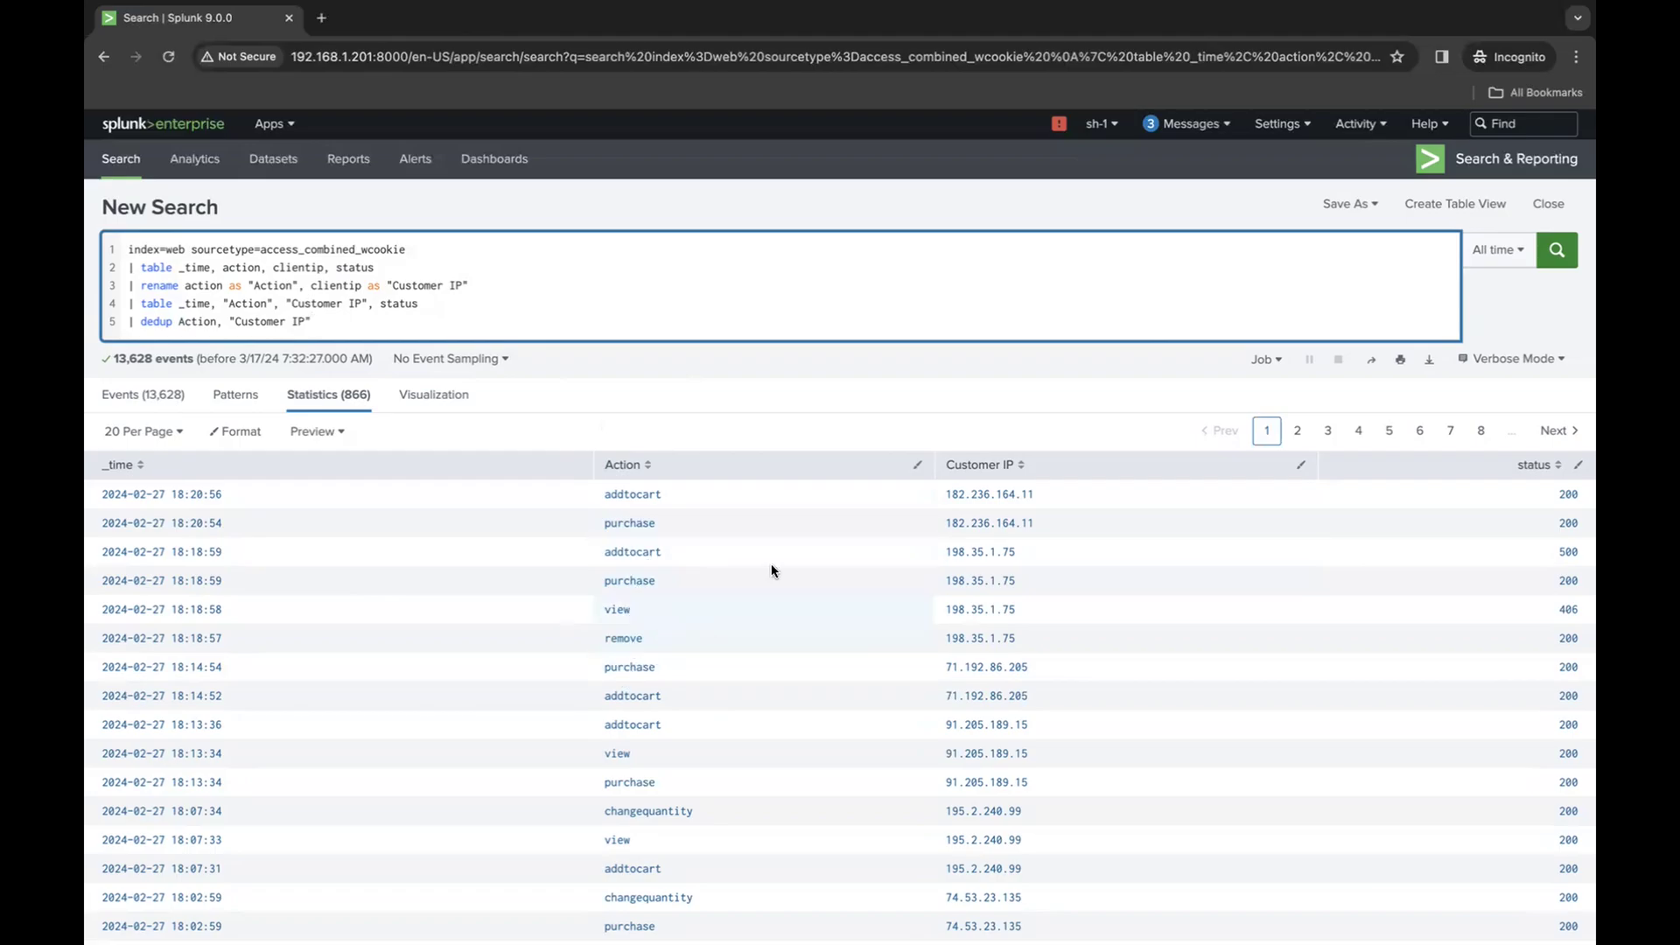
{"action": "left_click", "coordinate": [979, 464]}
{"action": "left_click", "coordinate": [979, 464]}
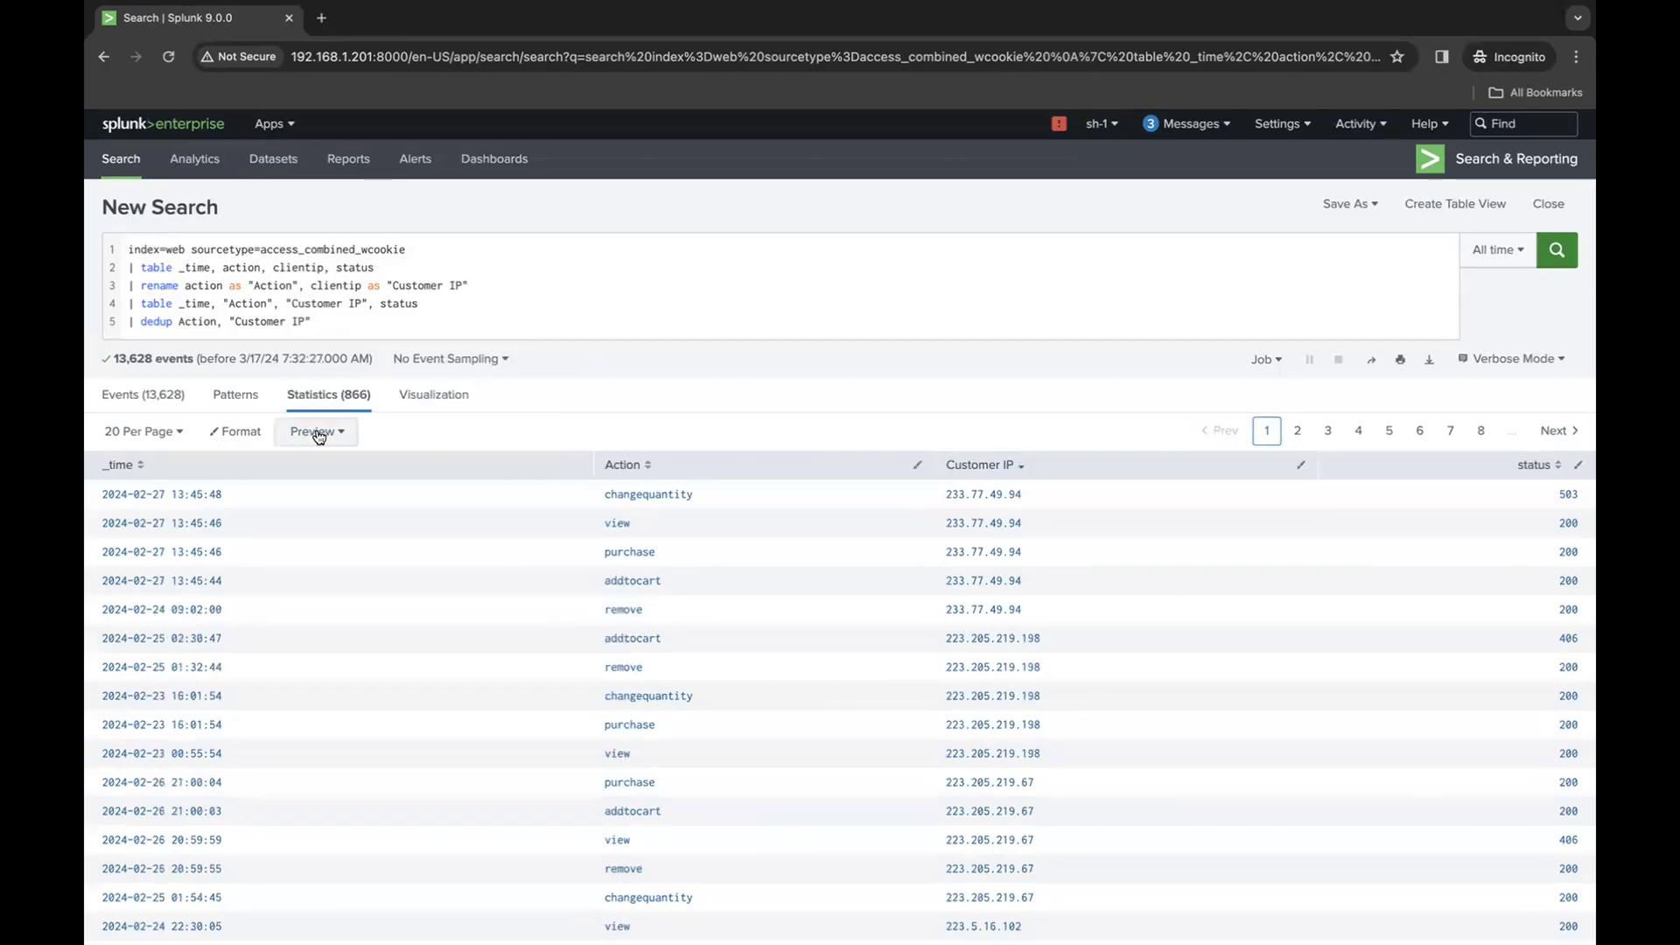
- Add a sixth query line | sort _time and run the search
{"action": "left_click", "coordinate": [395, 322]}
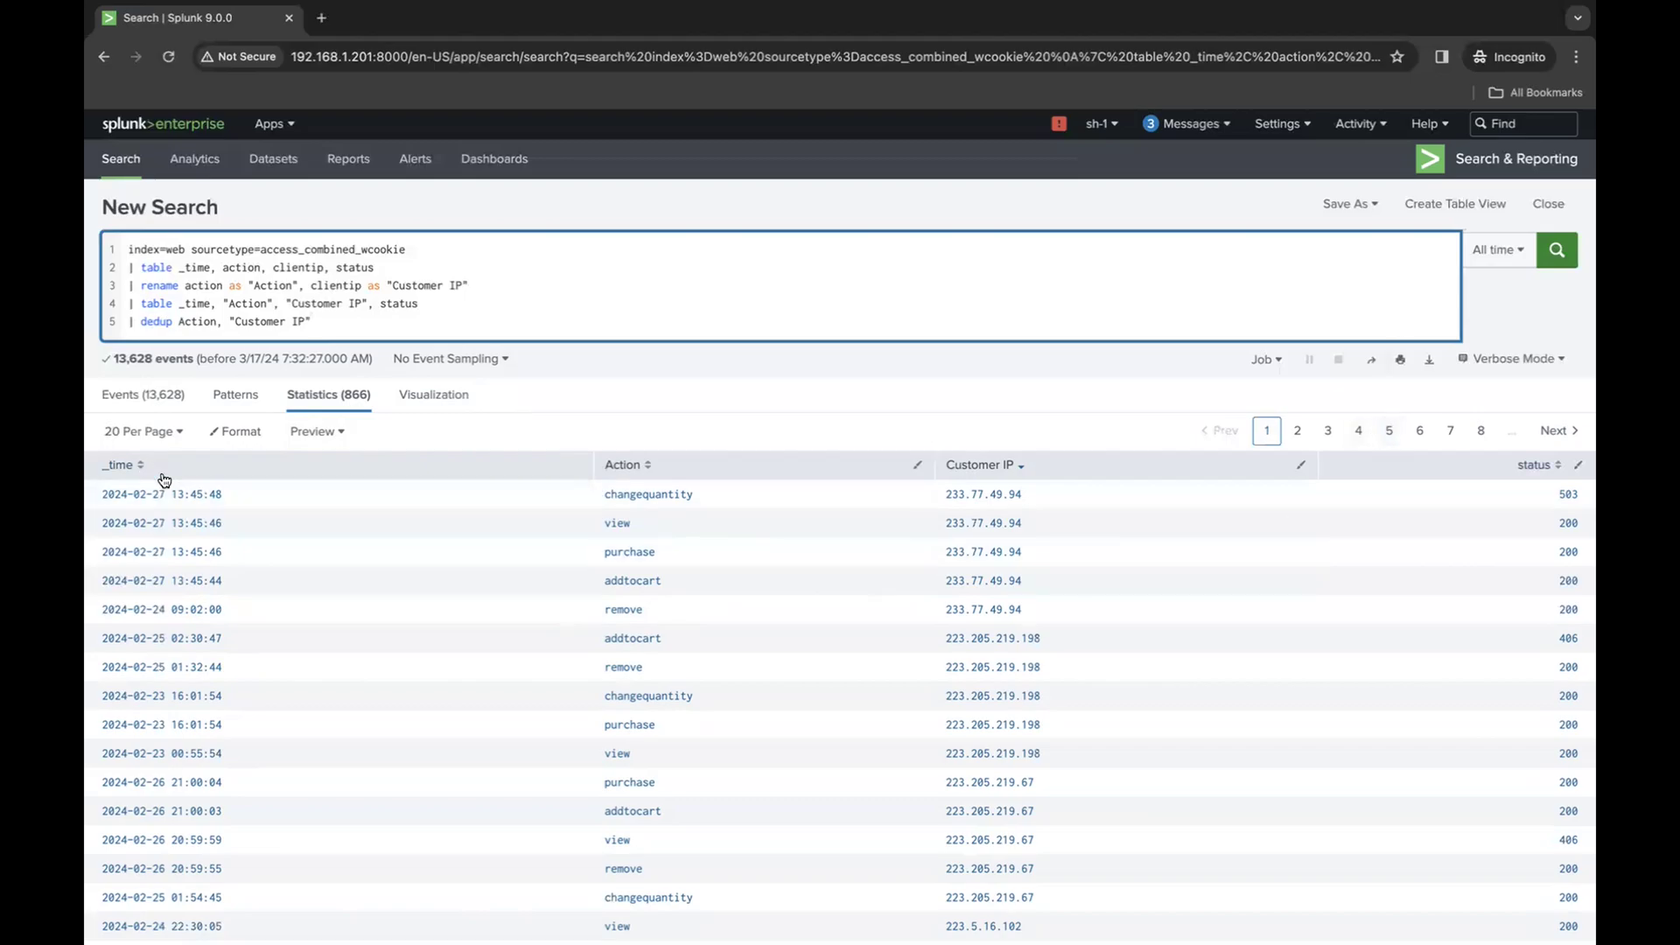
{"action": "key", "text": "shift+Return"}
{"action": "type", "text": "| sort"}
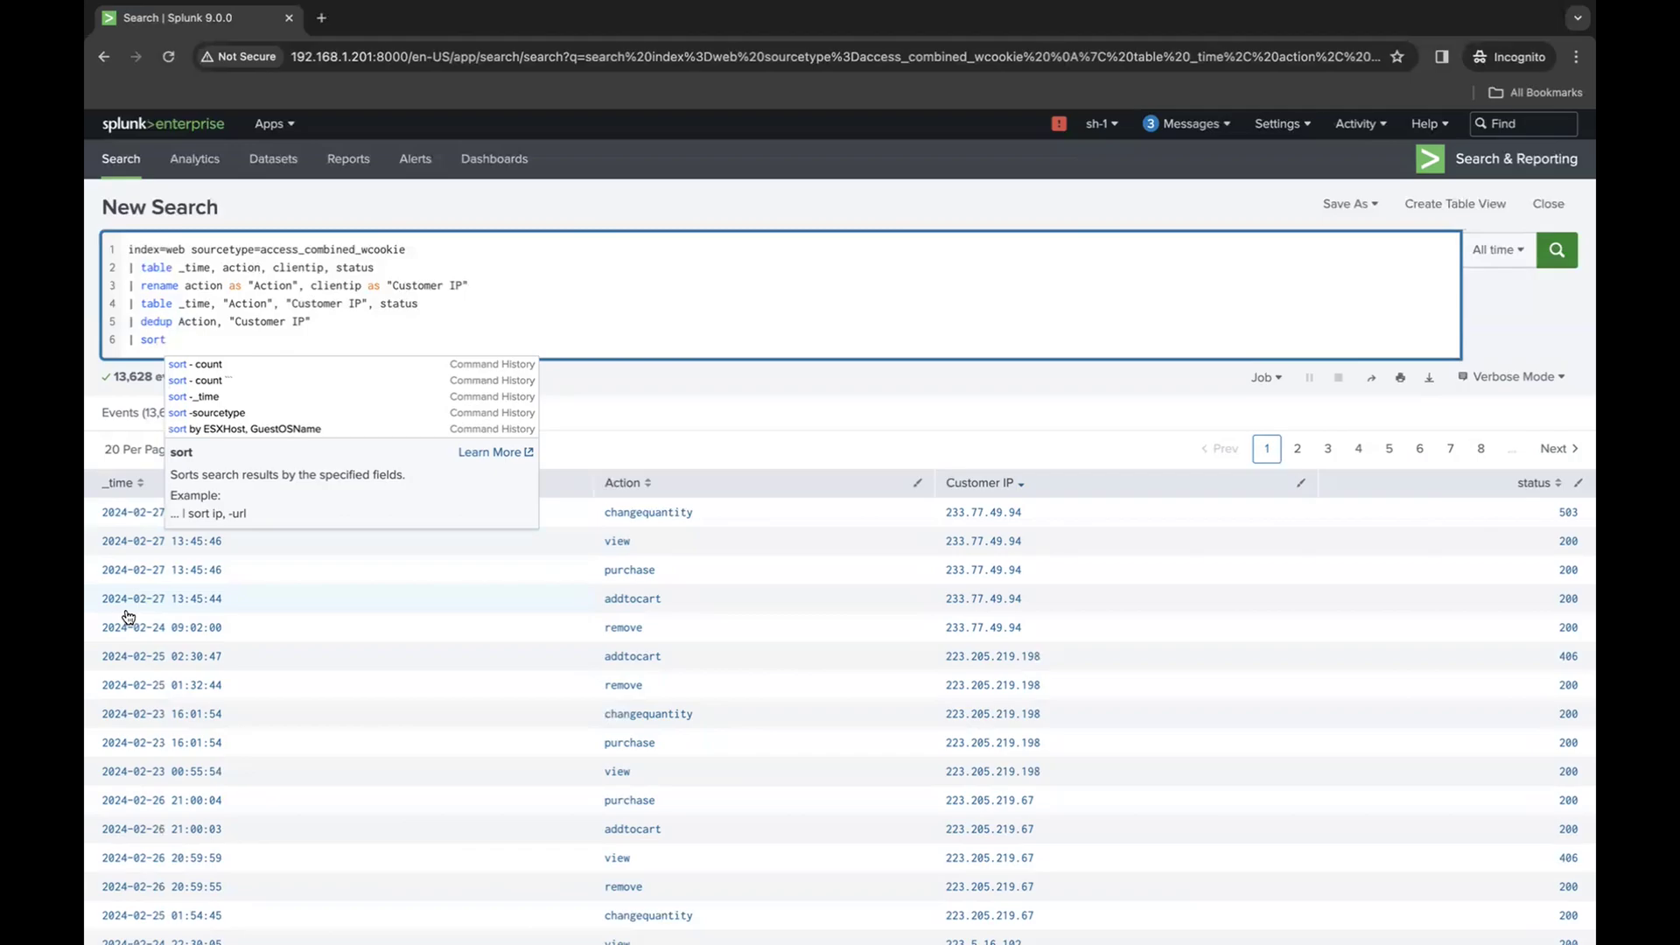
{"action": "type", "text": "_time"}
{"action": "key", "text": "Return"}
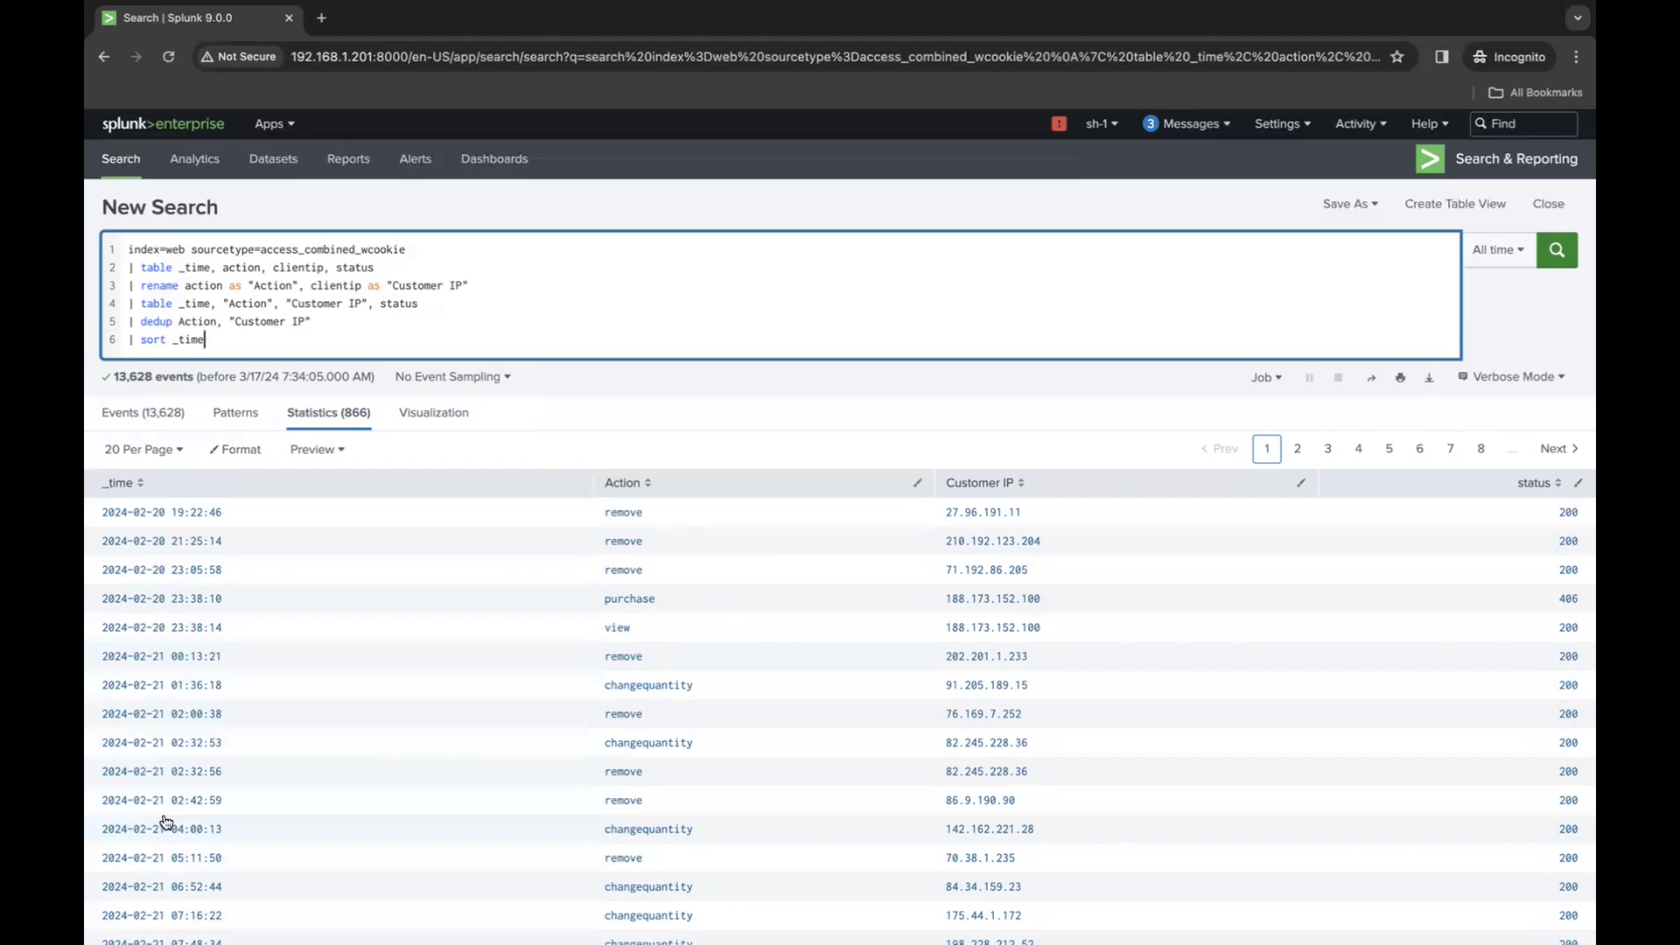
- Make the sort on _time descending with a minus sign, rerun the search and look through the results
{"action": "left_click", "coordinate": [173, 339]}
{"action": "type", "text": "-"}
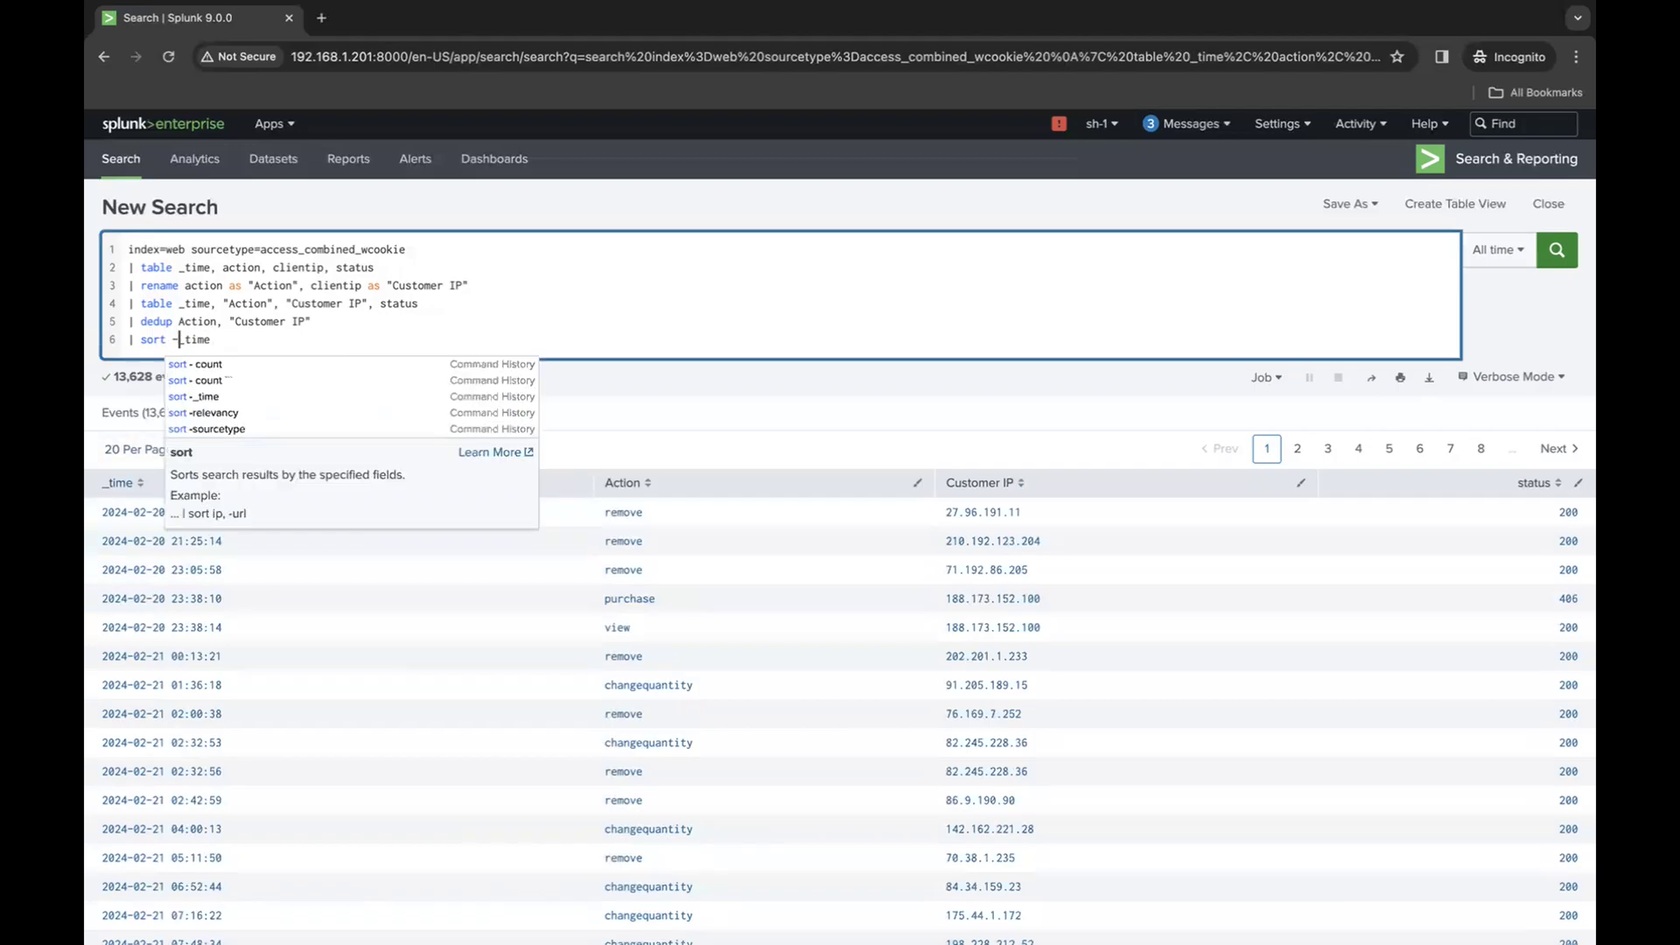
{"action": "key", "text": "Return"}
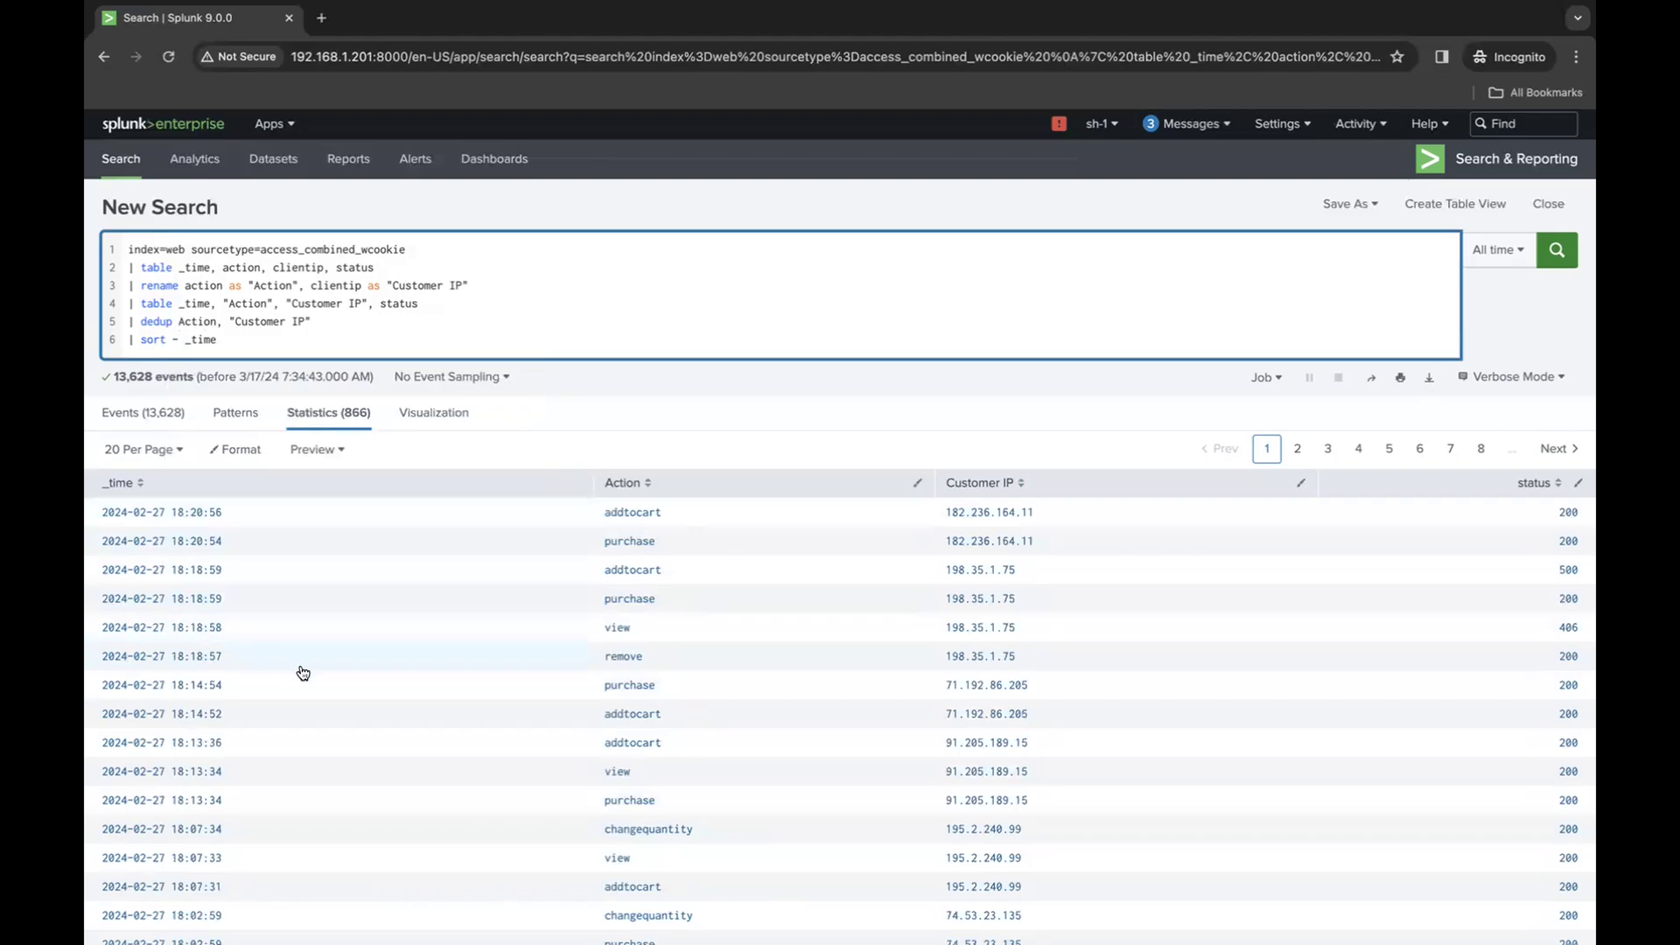
{"action": "scroll", "coordinate": [293, 833], "scroll_direction": "down", "scroll_amount": 2}
{"action": "scroll", "coordinate": [293, 833], "scroll_direction": "up", "scroll_amount": 3}
- Add "Customer IP" as a second sort field after _time and rerun the search
{"action": "left_click", "coordinate": [230, 339]}
{"action": "type", "text": ","}
{"action": "left_click_drag", "start_coordinate": [310, 322], "coordinate": [230, 322]}
{"action": "key", "text": "ctrl+c"}
{"action": "left_click", "coordinate": [256, 341]}
{"action": "key", "text": "ctrl+v"}
{"action": "key", "text": "Return"}
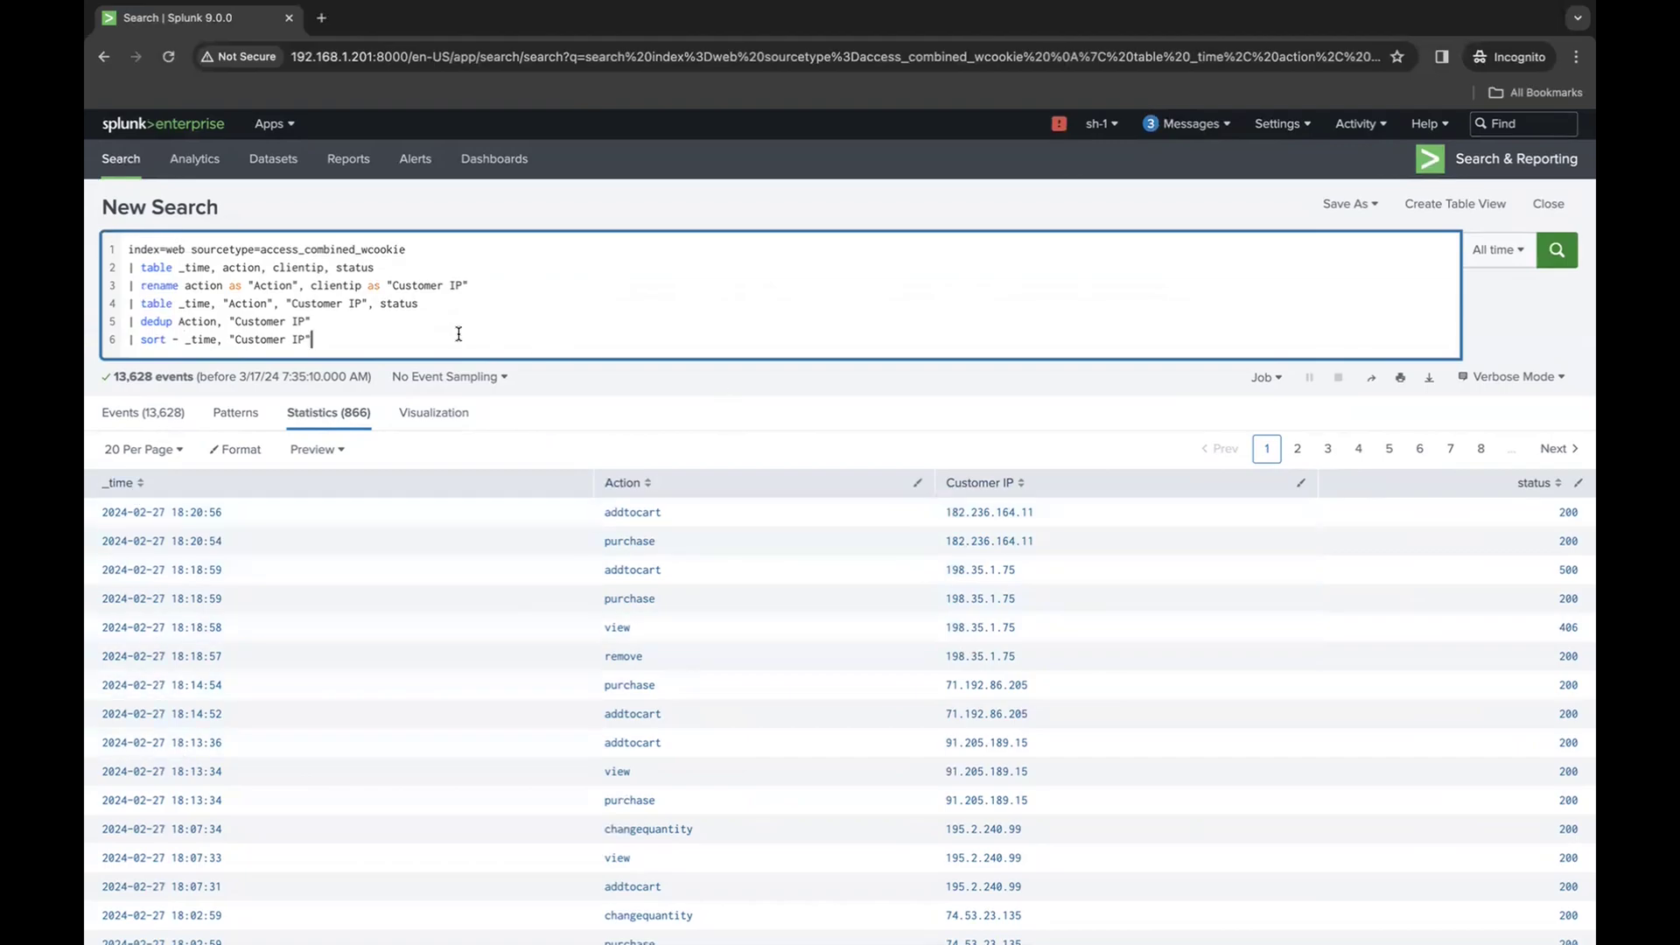
- Replace "Customer IP" with Action as the second sort field and rerun the search
{"action": "left_click_drag", "start_coordinate": [314, 341], "coordinate": [228, 336]}
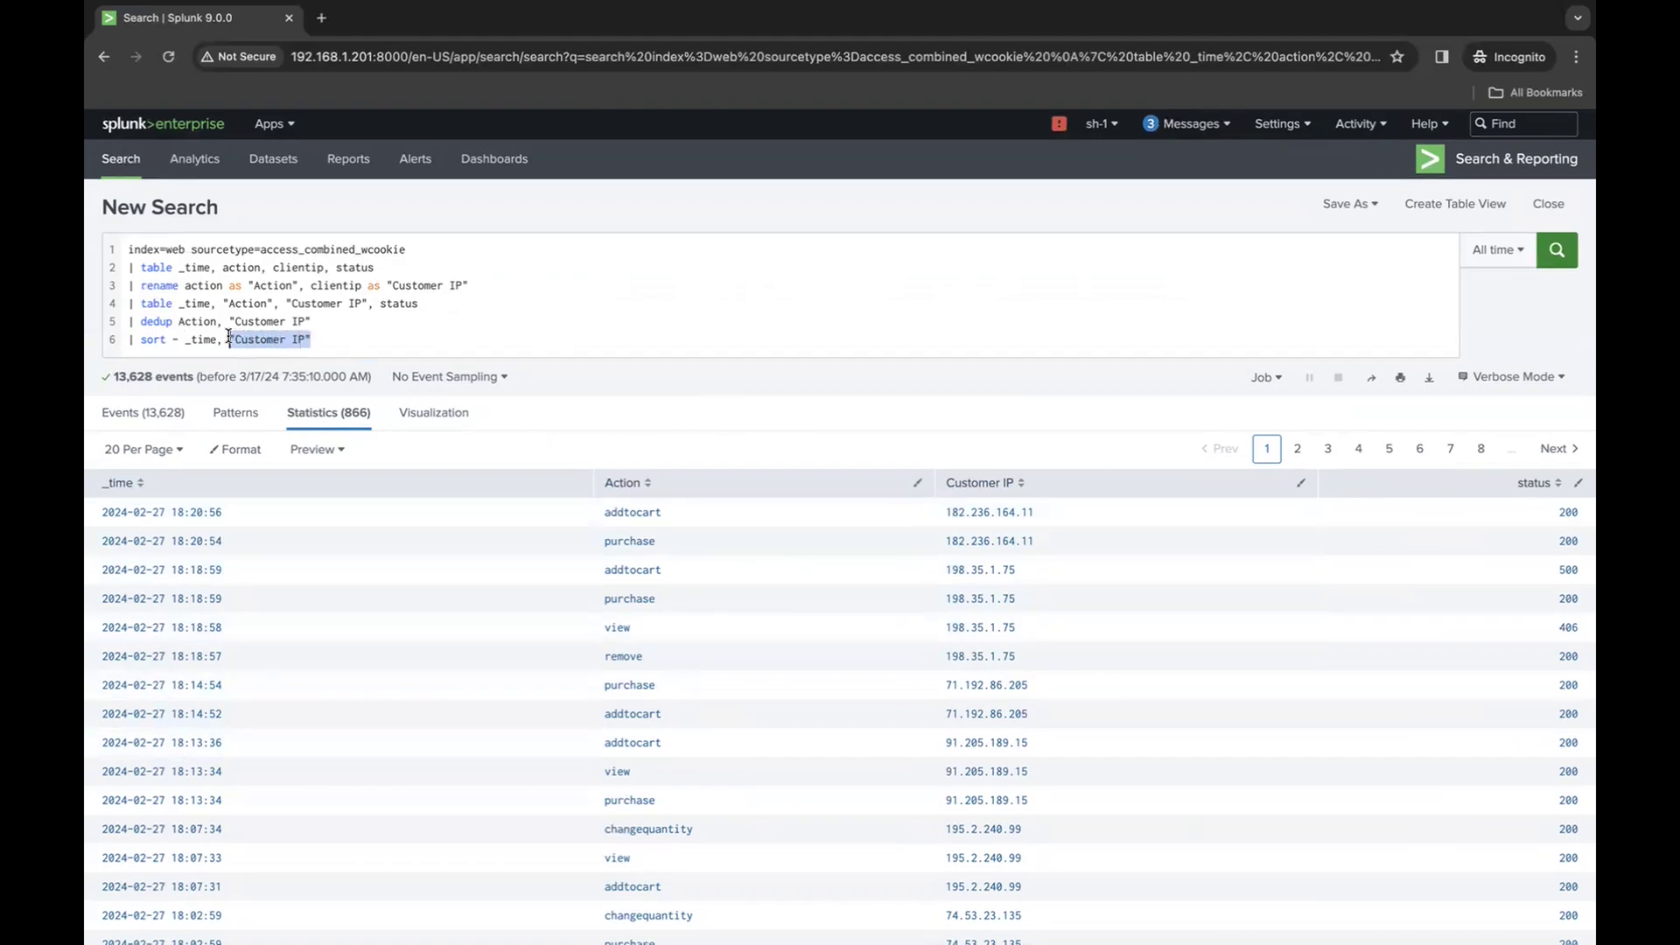
{"action": "type", "text": "Action"}
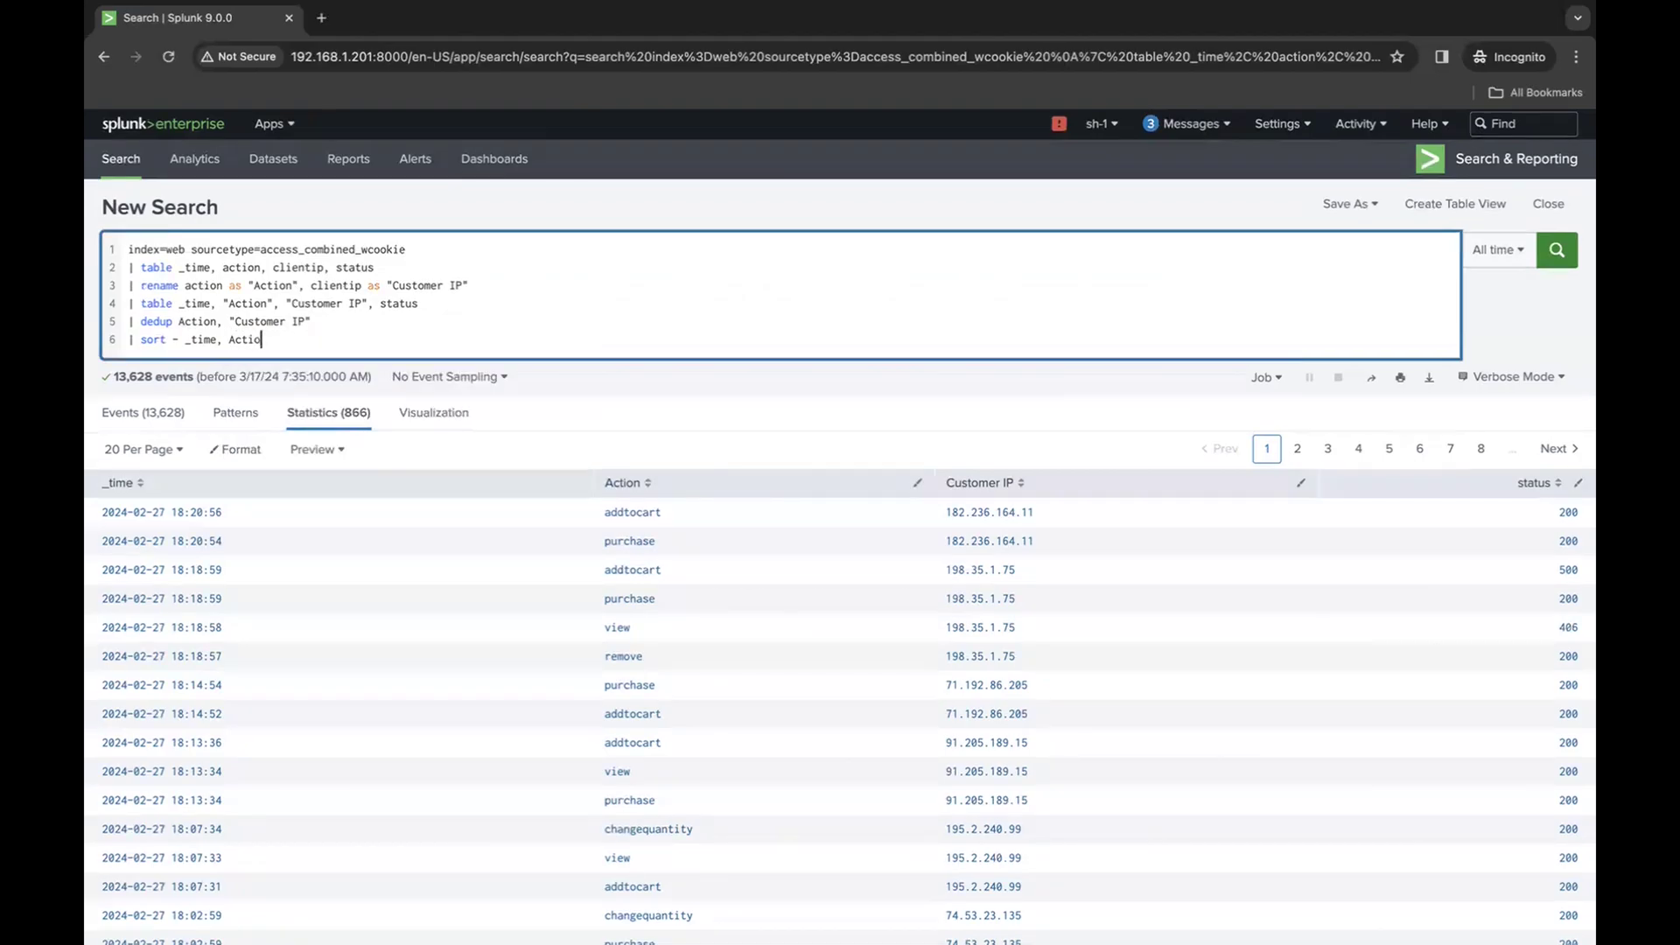
{"action": "key", "text": "Return"}
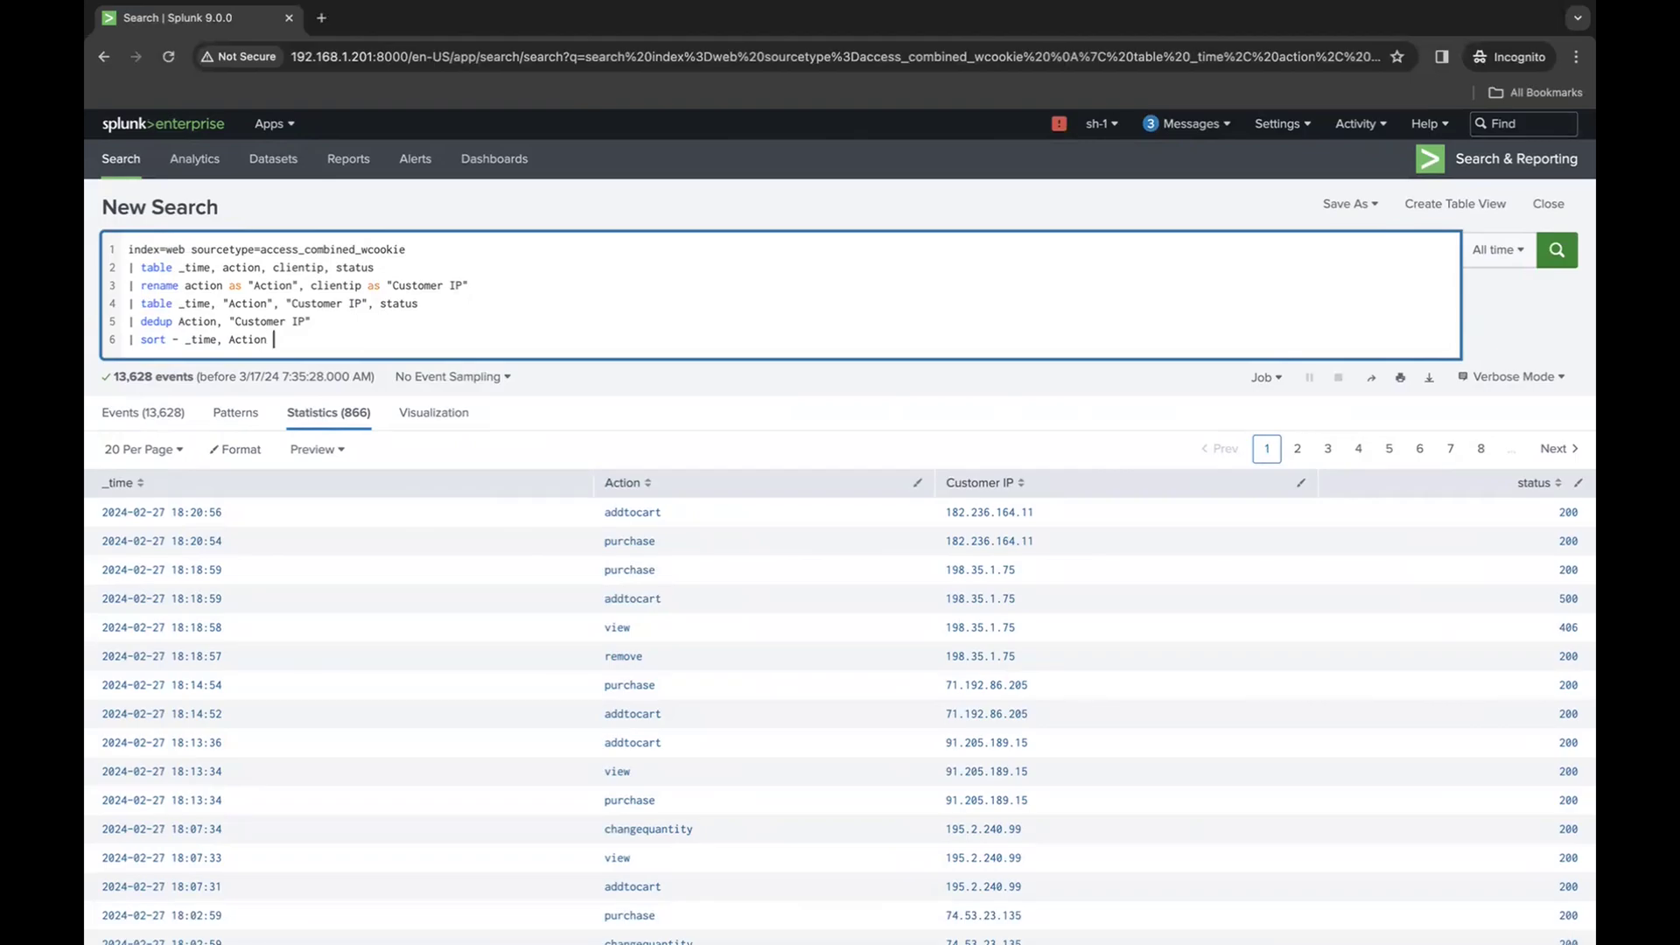
- Add limit=30 to the end of the sort line, run the search and look through the results
{"action": "type", "text": "limit=30"}
{"action": "key", "text": "Return"}
{"action": "scroll", "coordinate": [508, 505], "scroll_direction": "down", "scroll_amount": 2}
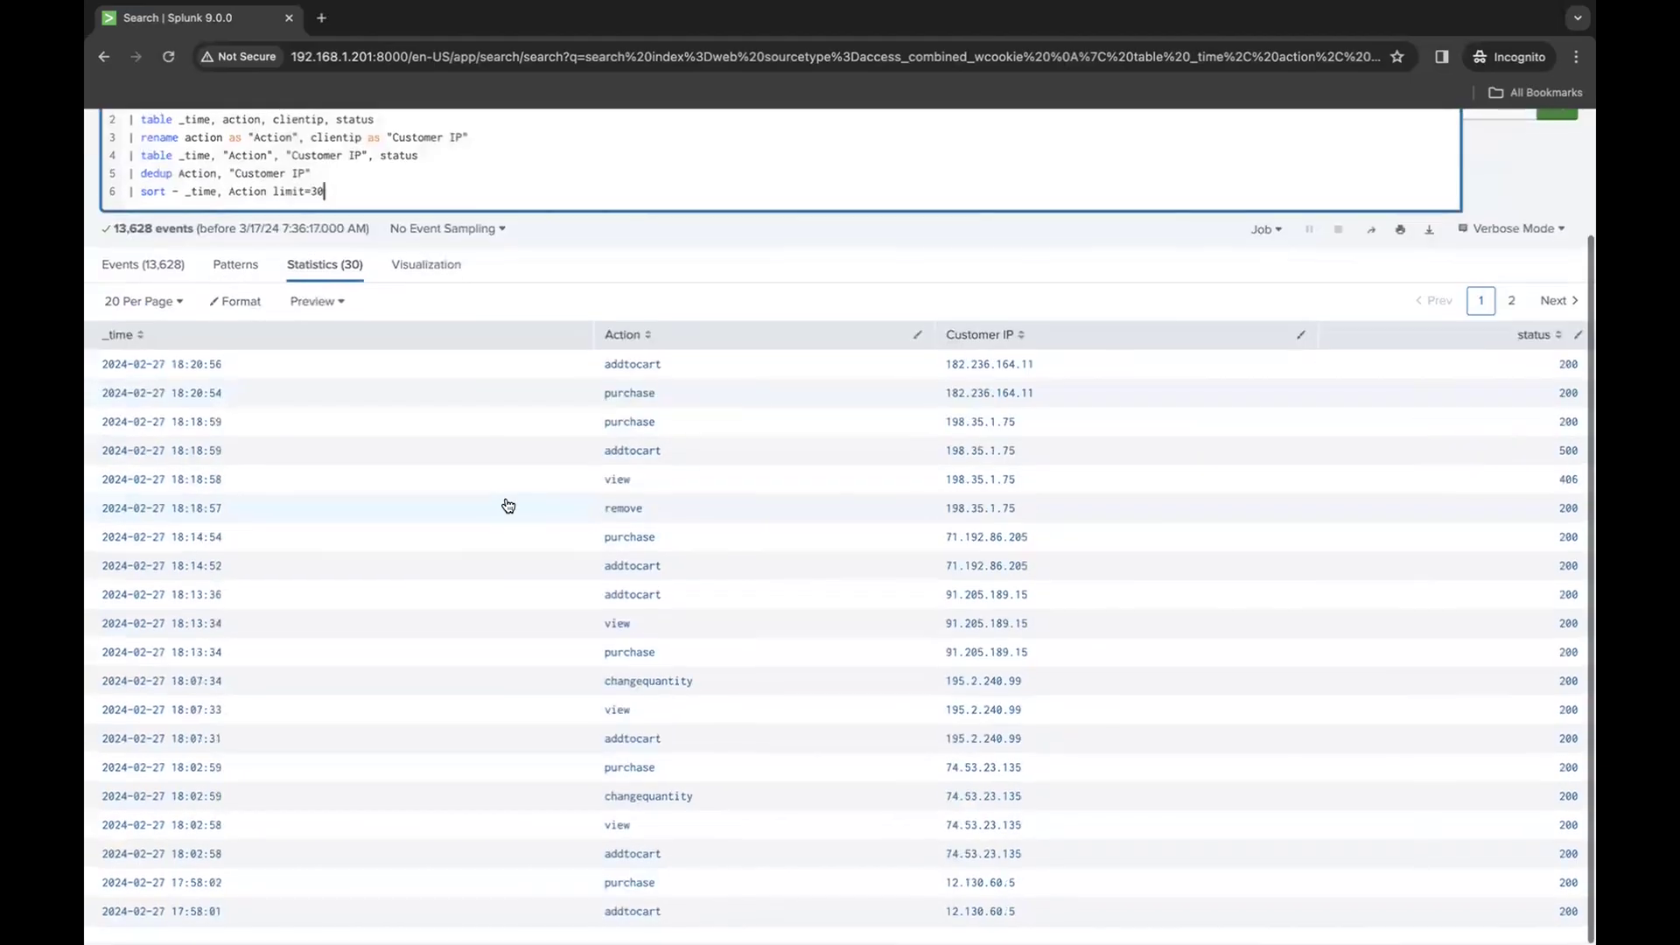
{"action": "scroll", "coordinate": [347, 281], "scroll_direction": "up", "scroll_amount": 2}
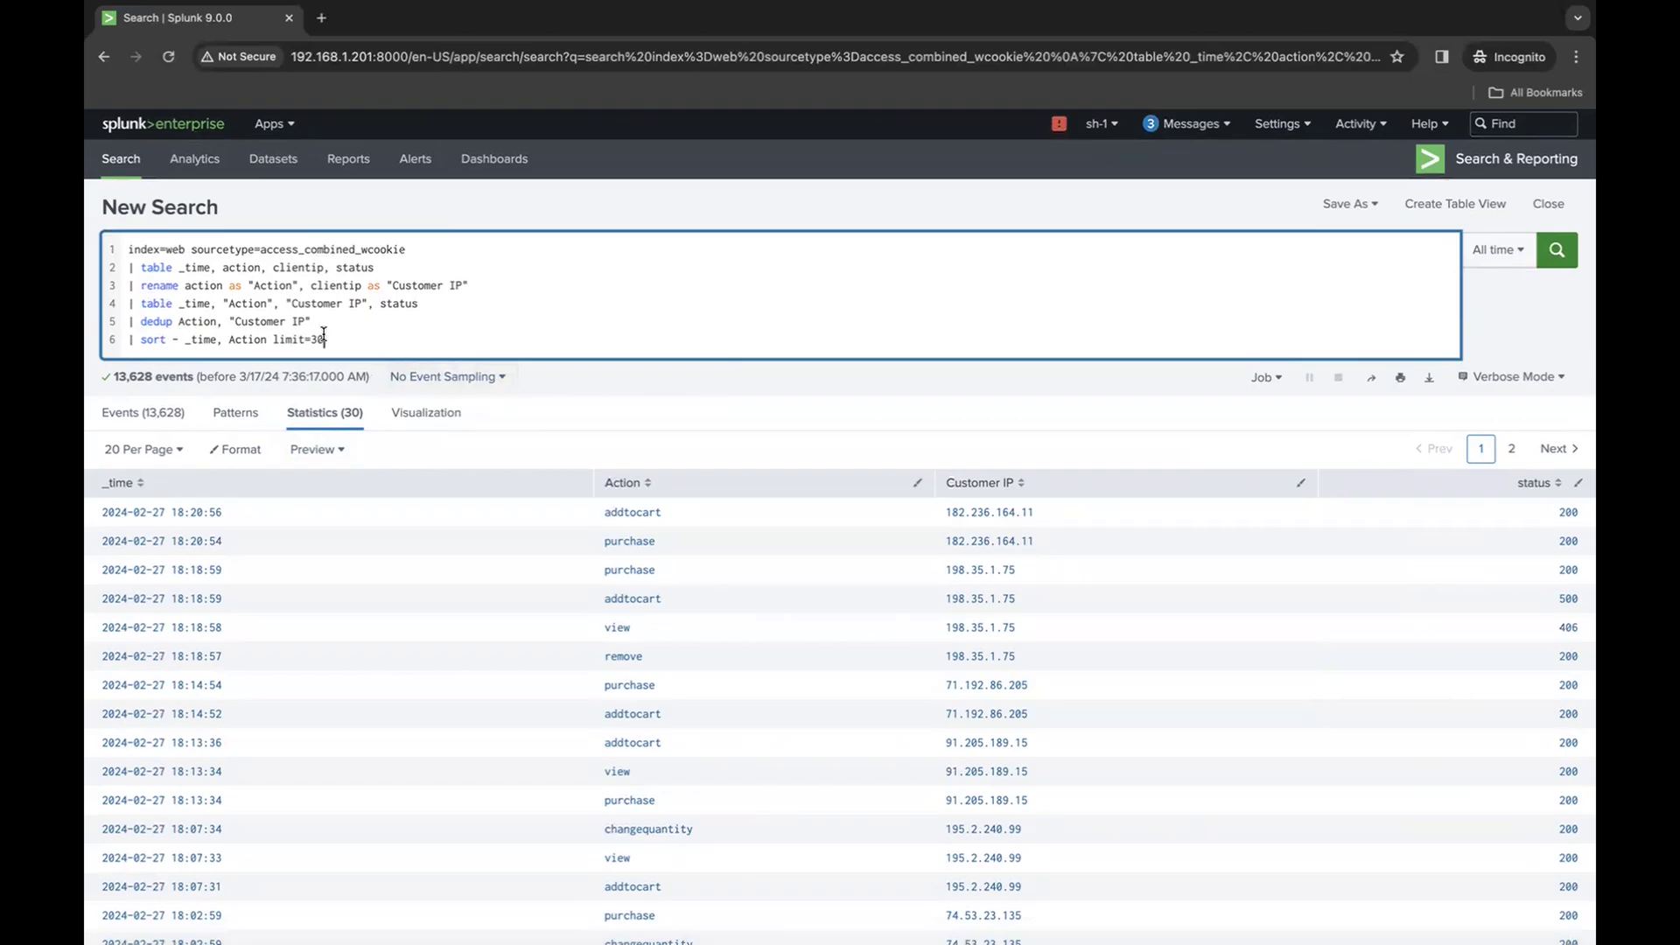
- Try a plus sign before _time in the sort line, restore the minus sign and rerun the search
{"action": "scroll", "coordinate": [331, 376], "scroll_direction": "down", "scroll_amount": 3}
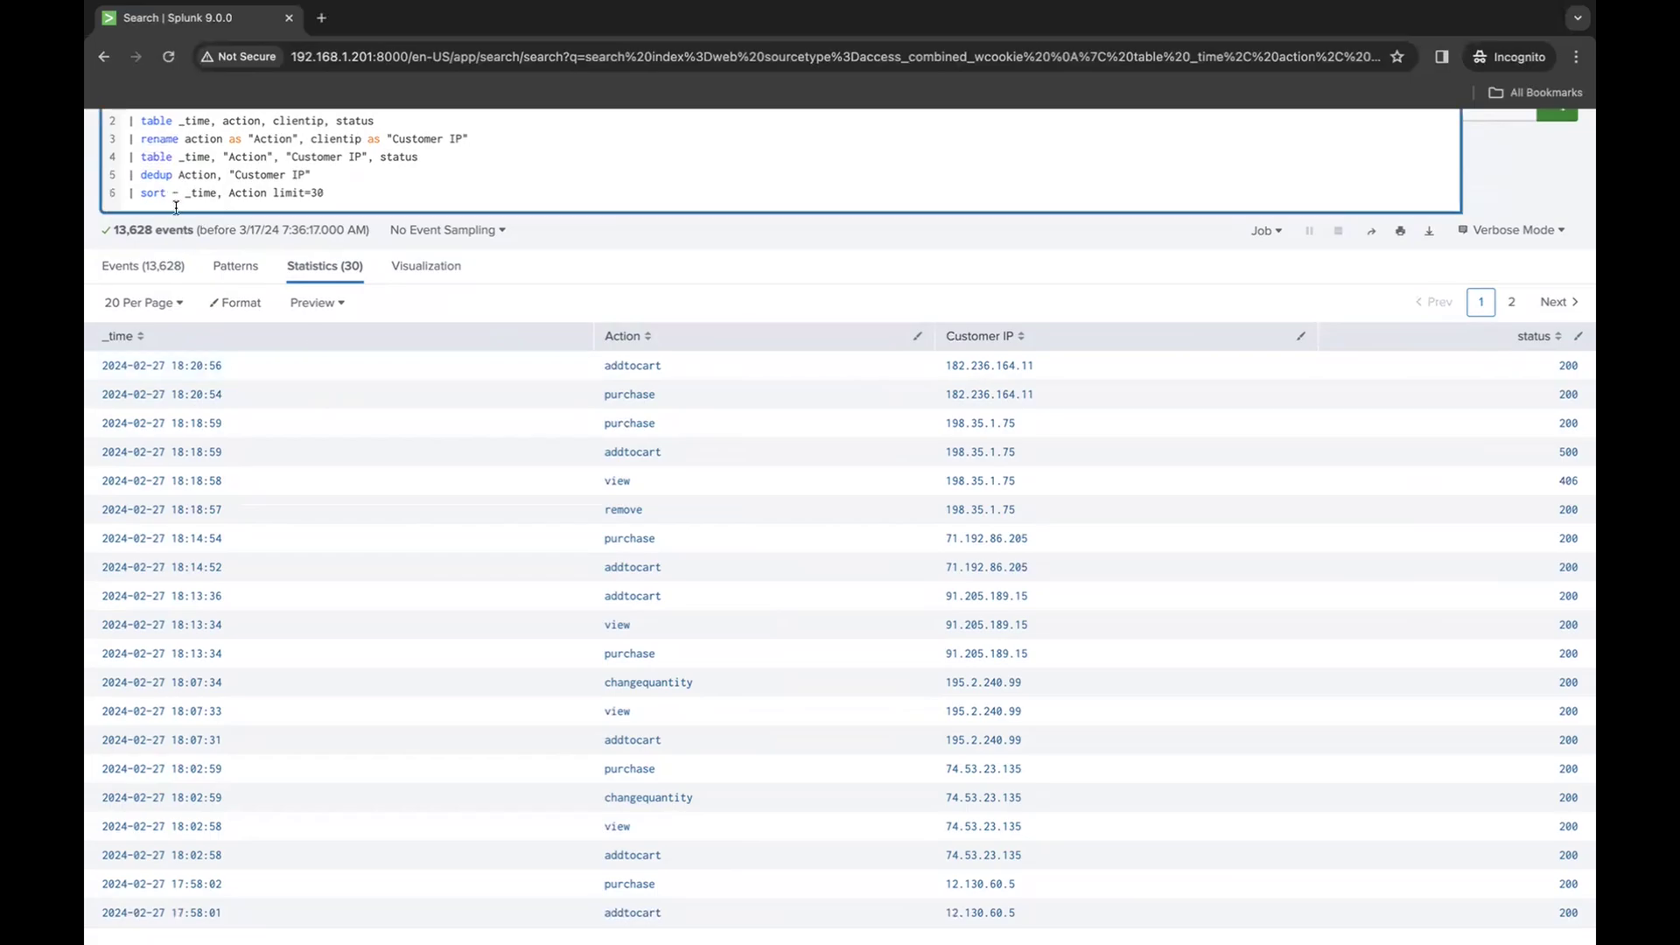
{"action": "key", "text": "BackSpace"}
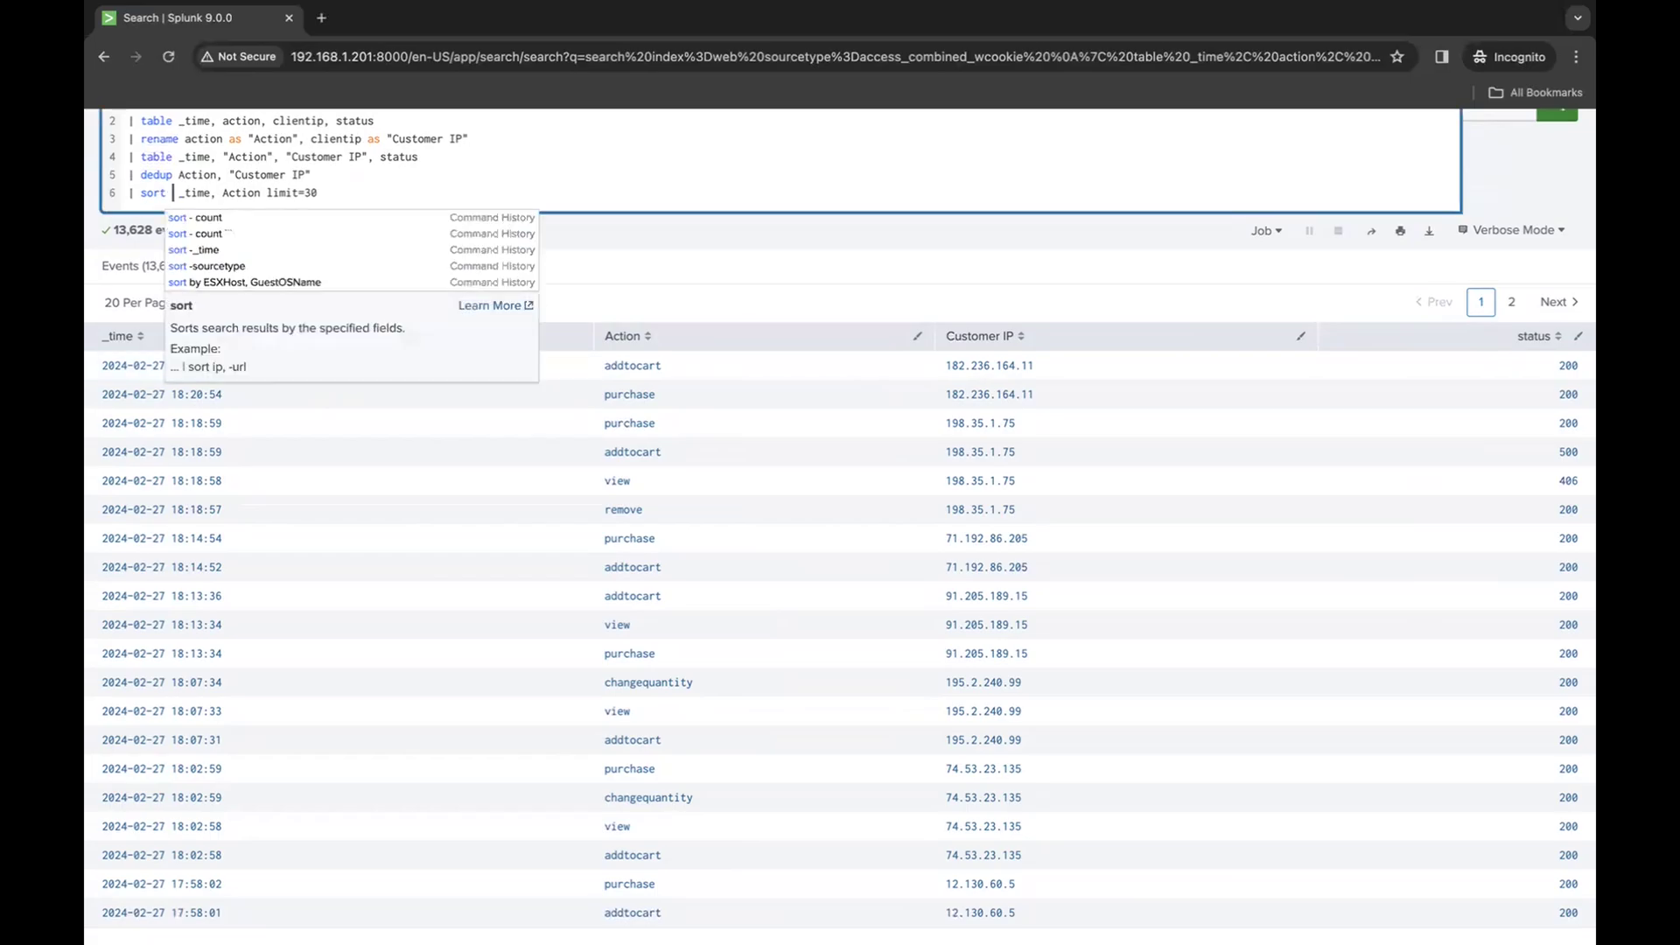
{"action": "type", "text": "+"}
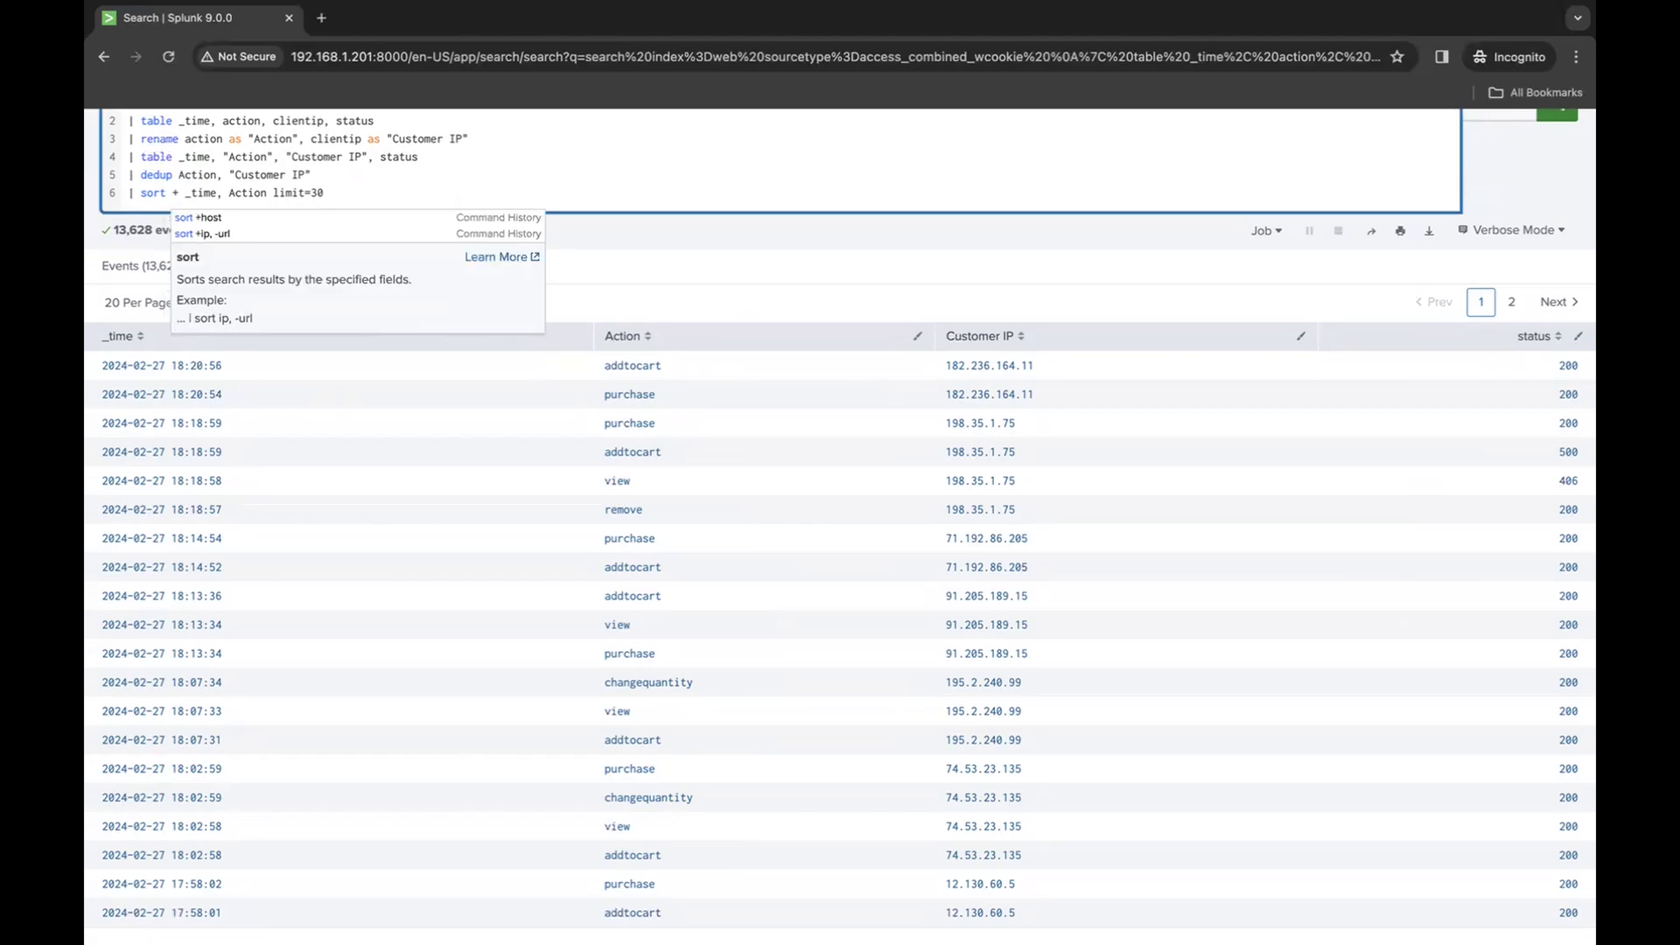
{"action": "key", "text": "BackSpace"}
{"action": "type", "text": "-"}
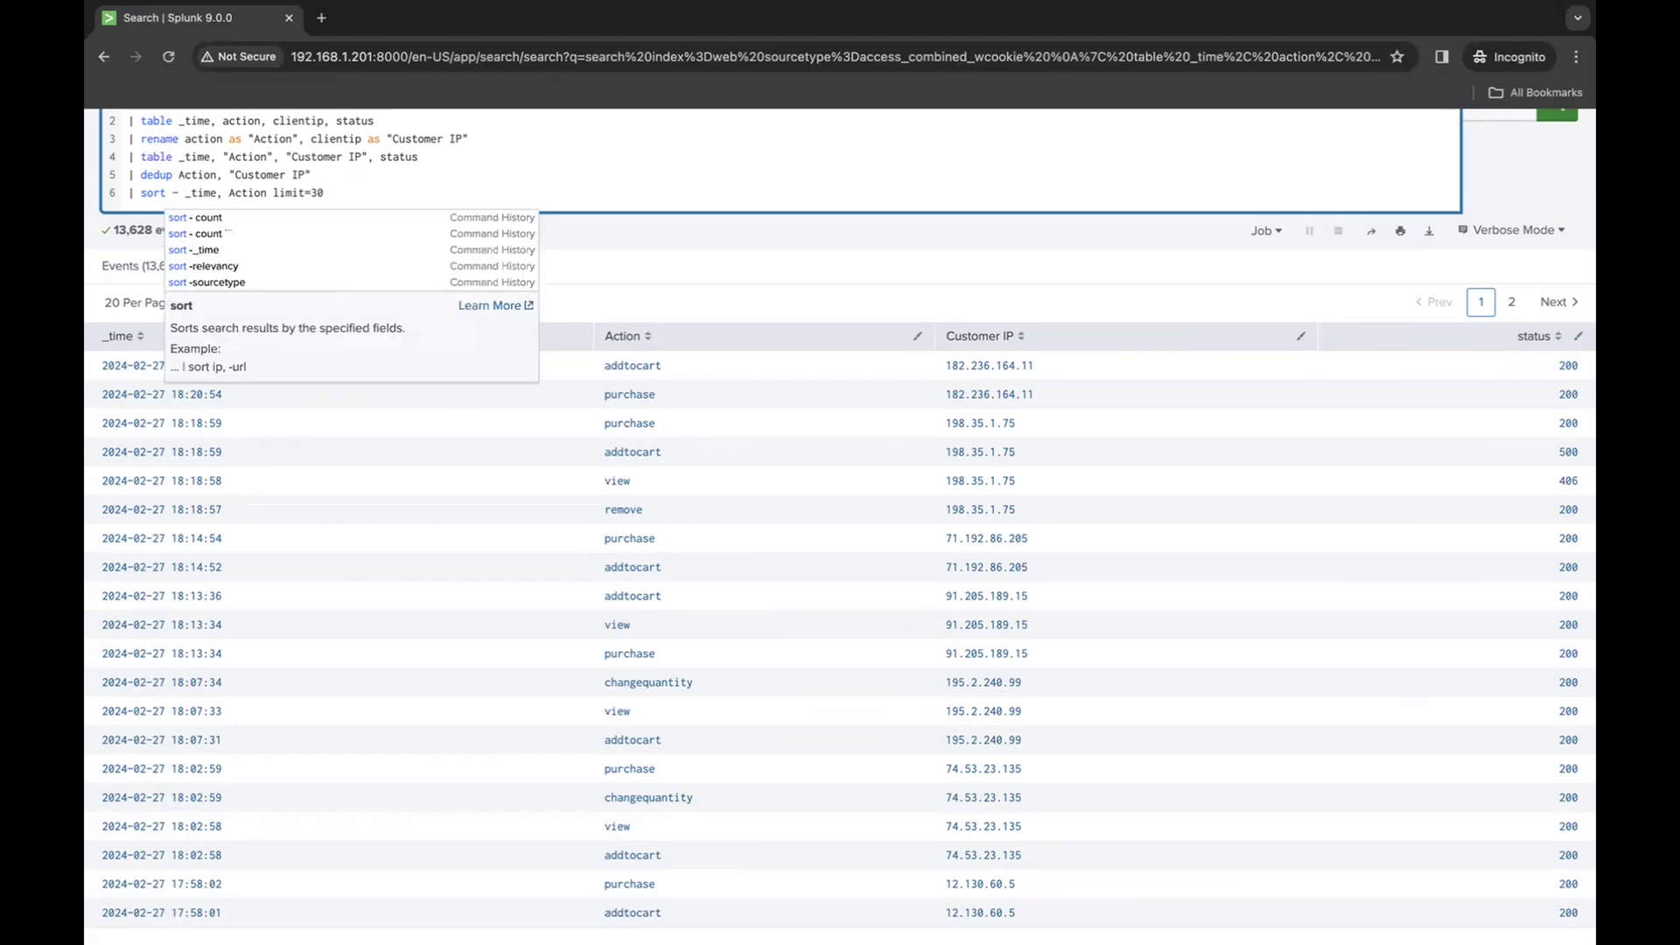
{"action": "key", "text": "Return"}
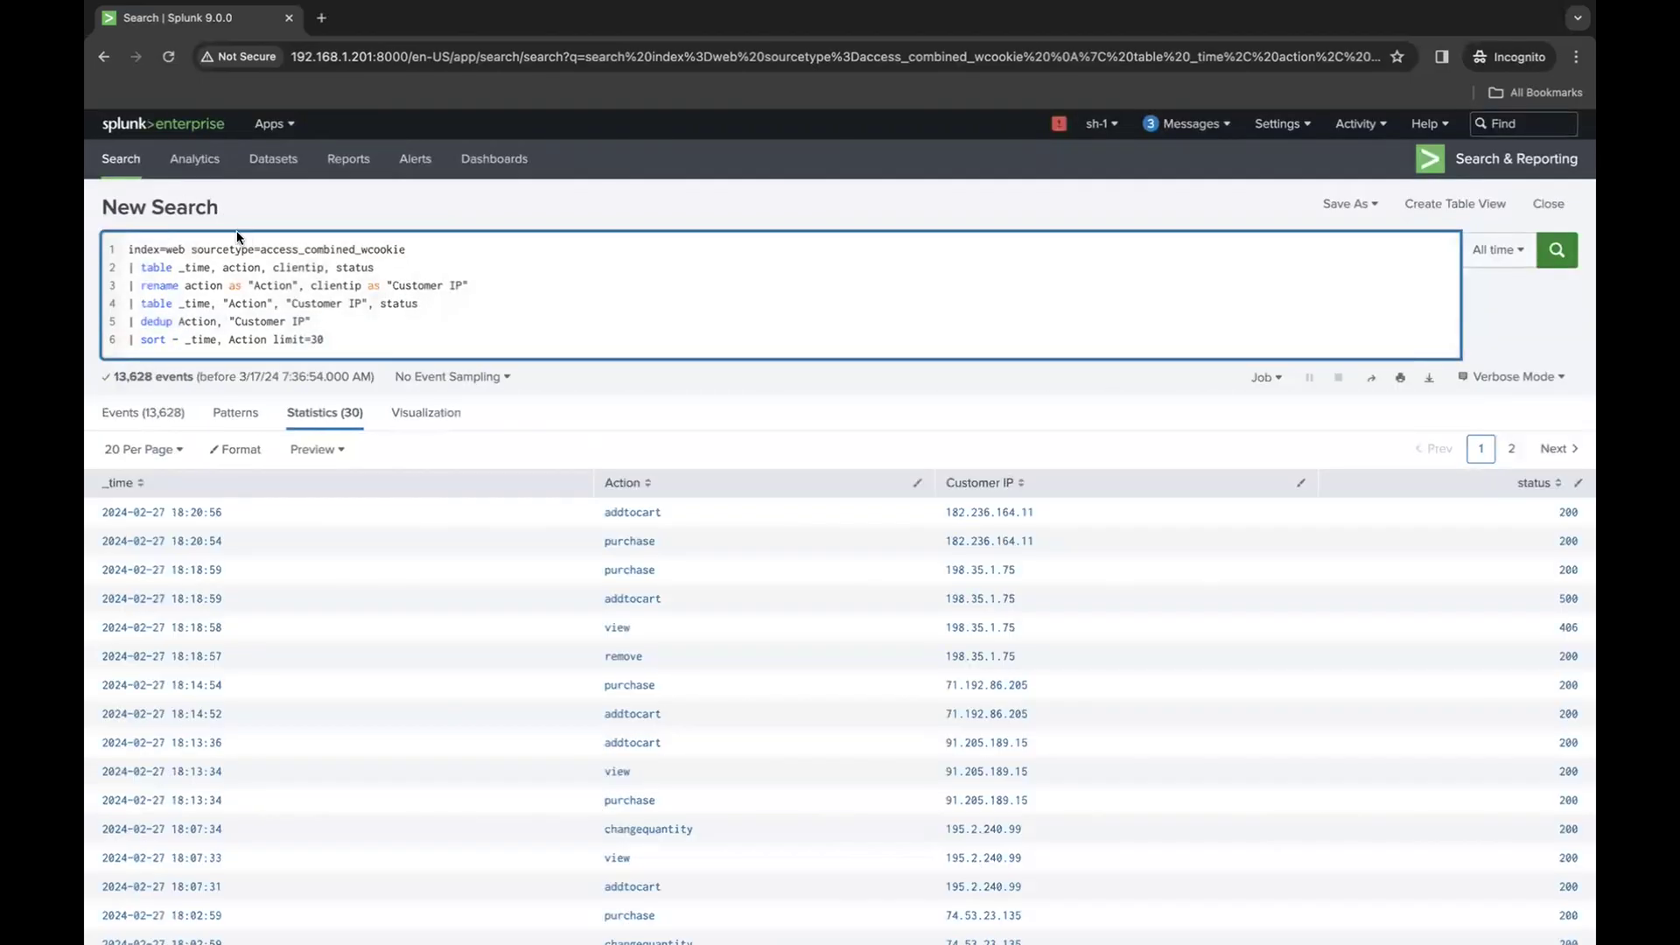
- Remove limit=30 from the sort line and rerun the search
{"action": "left_click_drag", "start_coordinate": [325, 340], "coordinate": [273, 342]}
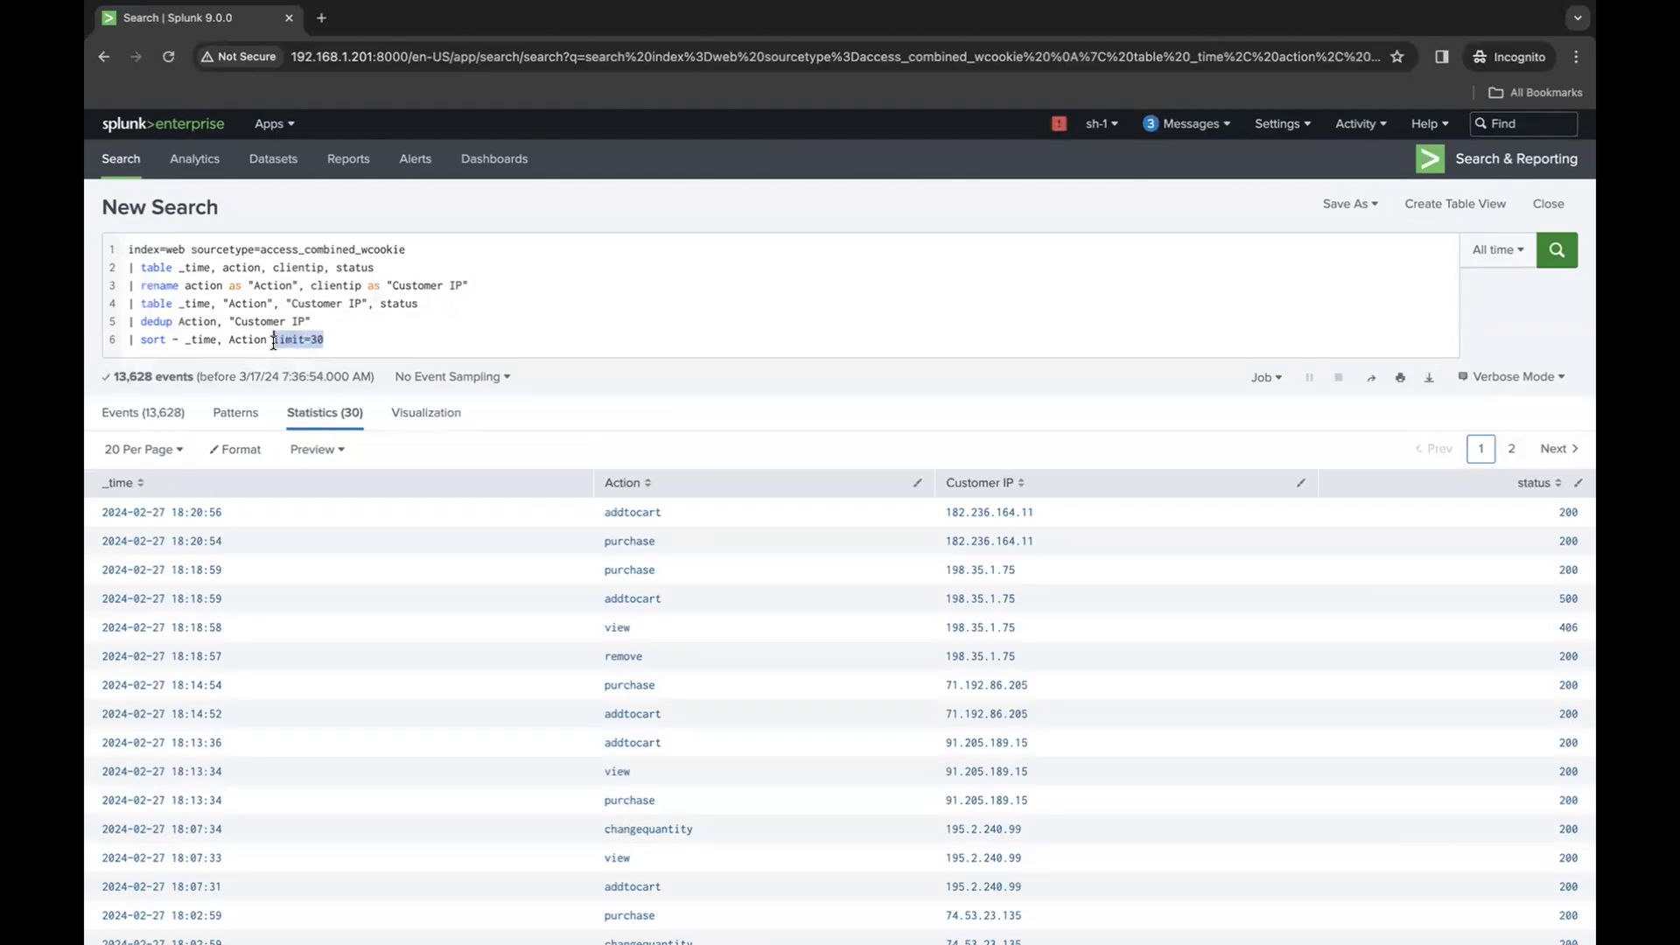
{"action": "key", "text": "BackSpace"}
{"action": "key", "text": "Return"}
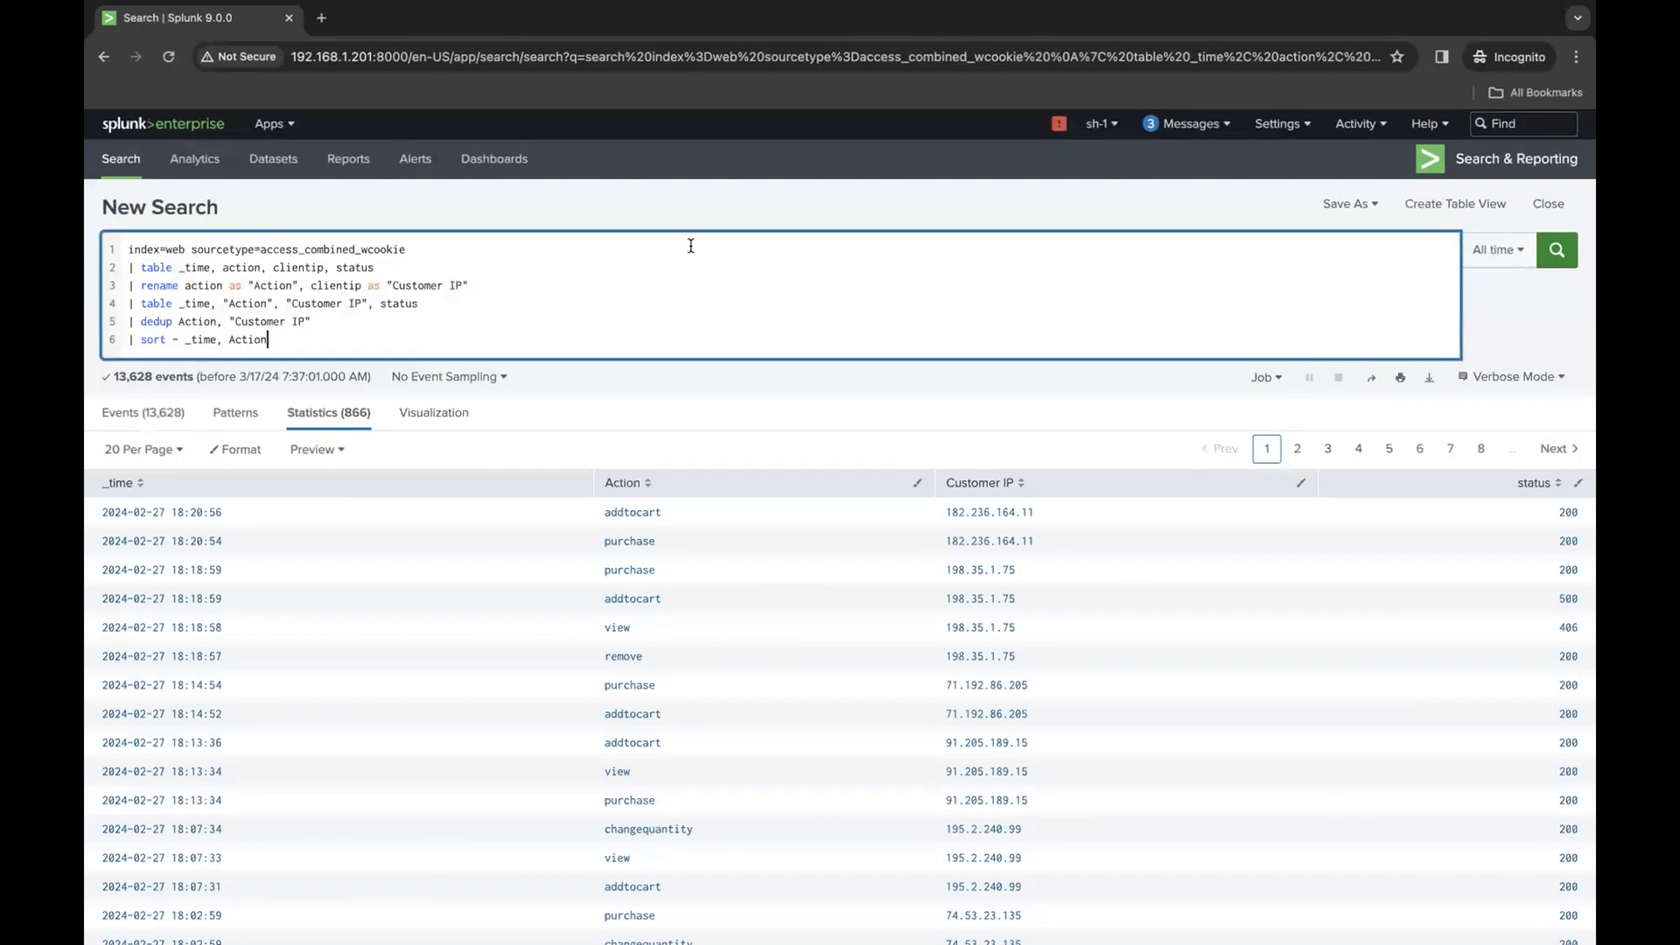
- Save the search as a report titled "2. Table, Rename, dedup, sort demo"
{"action": "left_click", "coordinate": [1380, 210]}
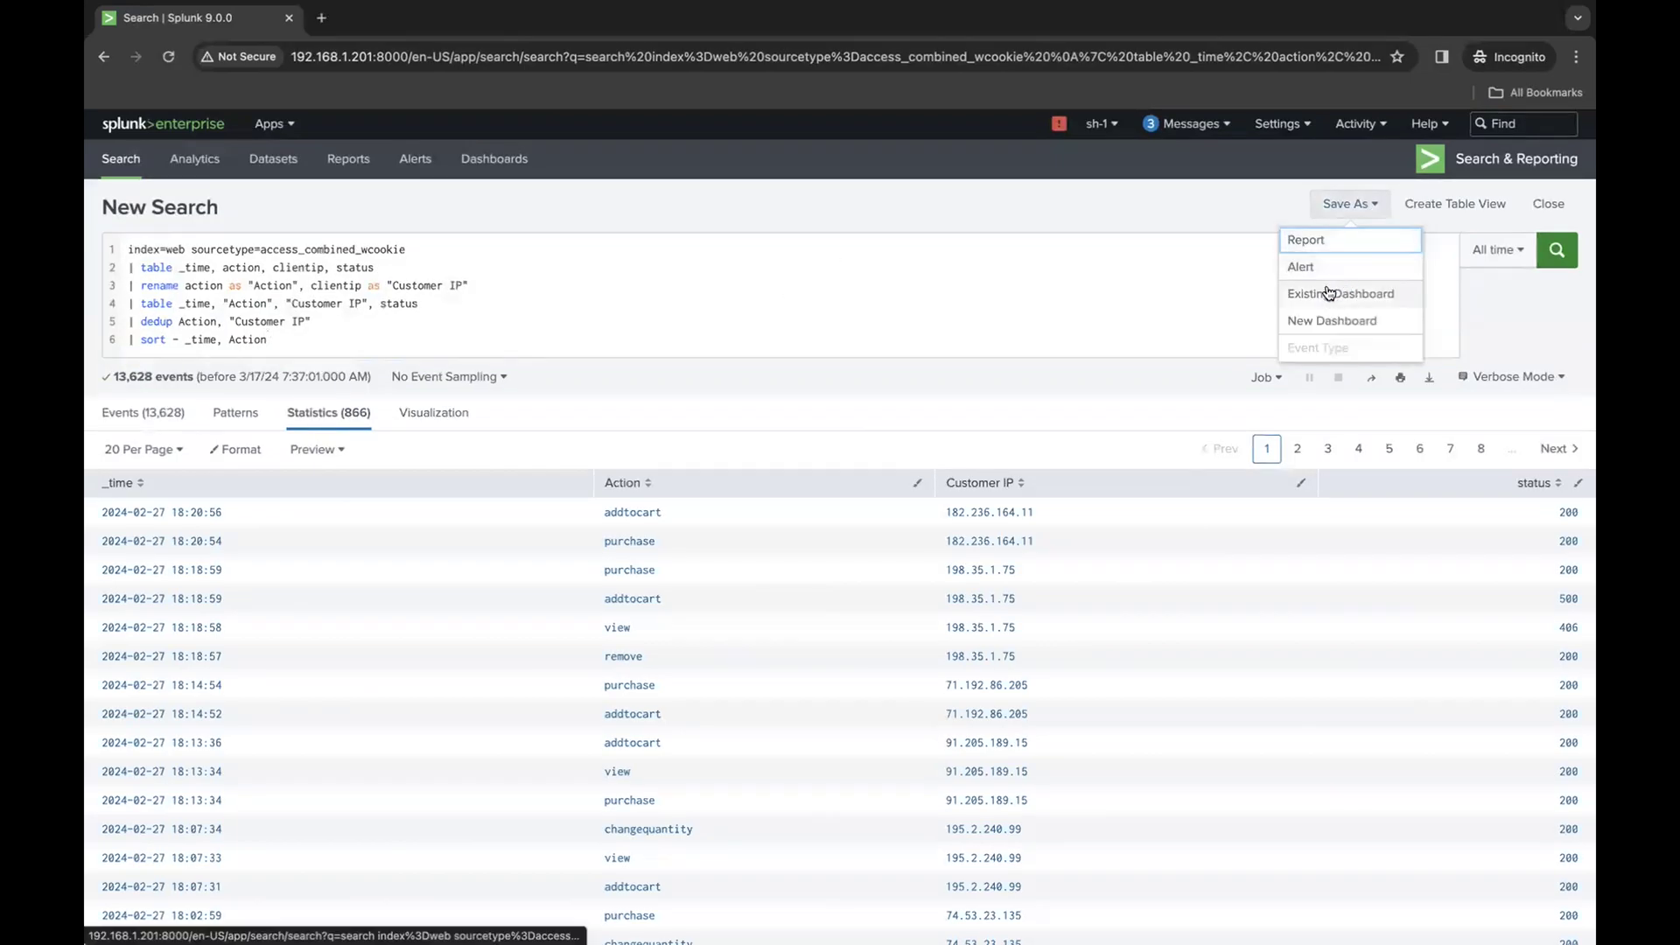
{"action": "left_click", "coordinate": [1321, 244]}
{"action": "left_click", "coordinate": [915, 233]}
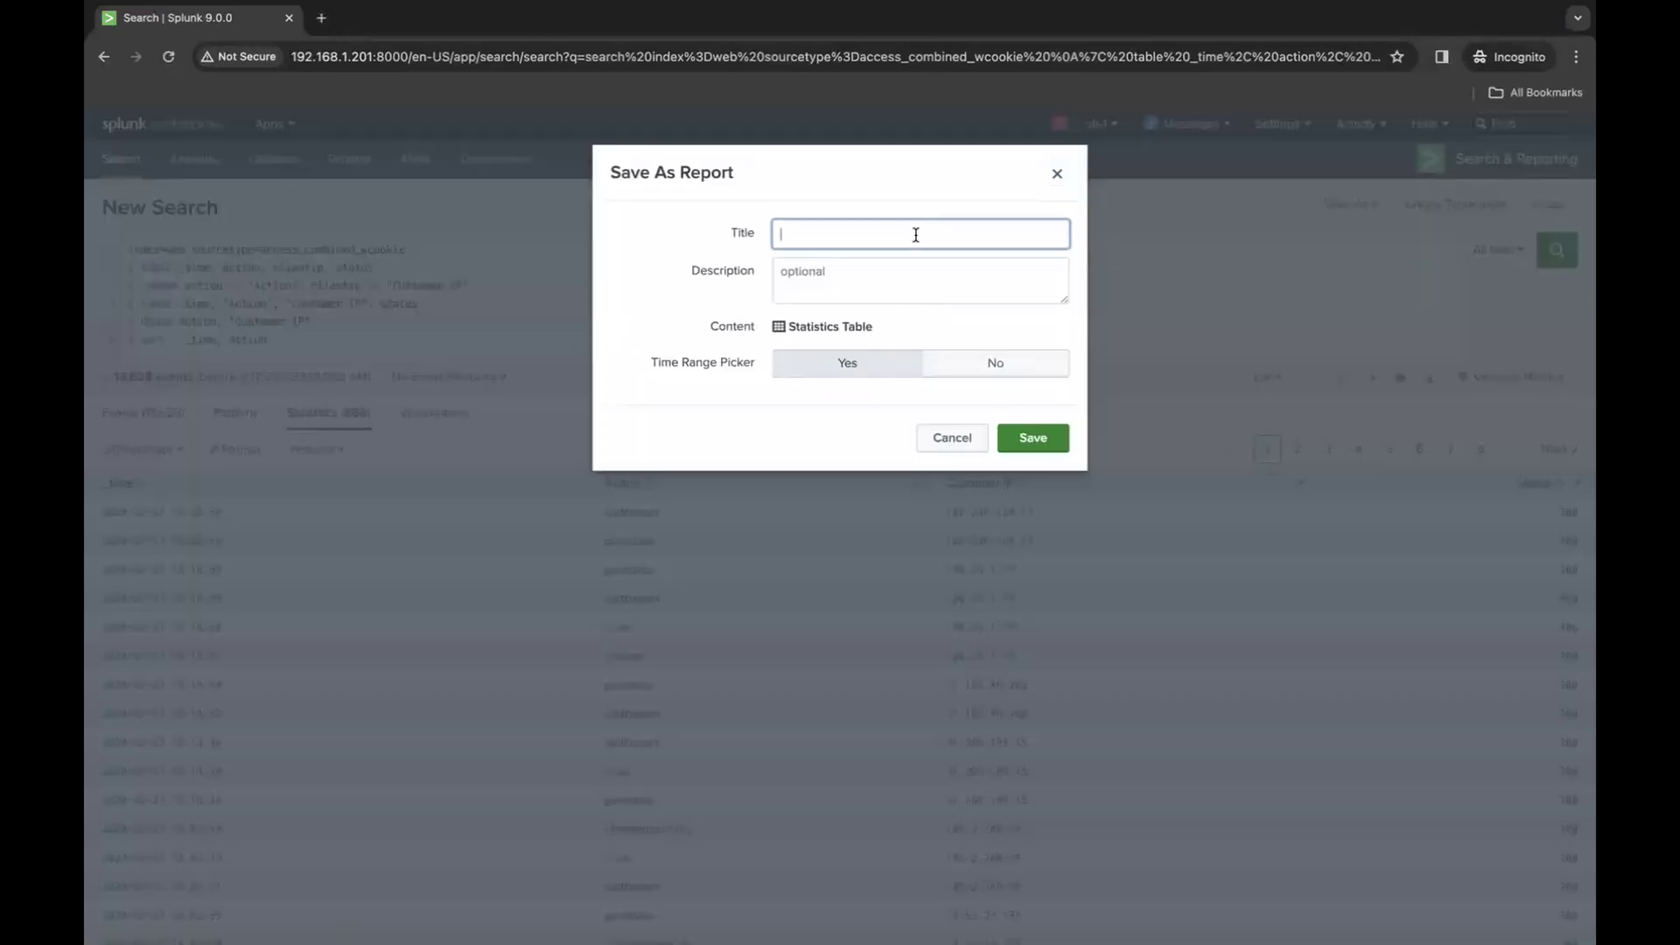
{"action": "type", "text": "2"}
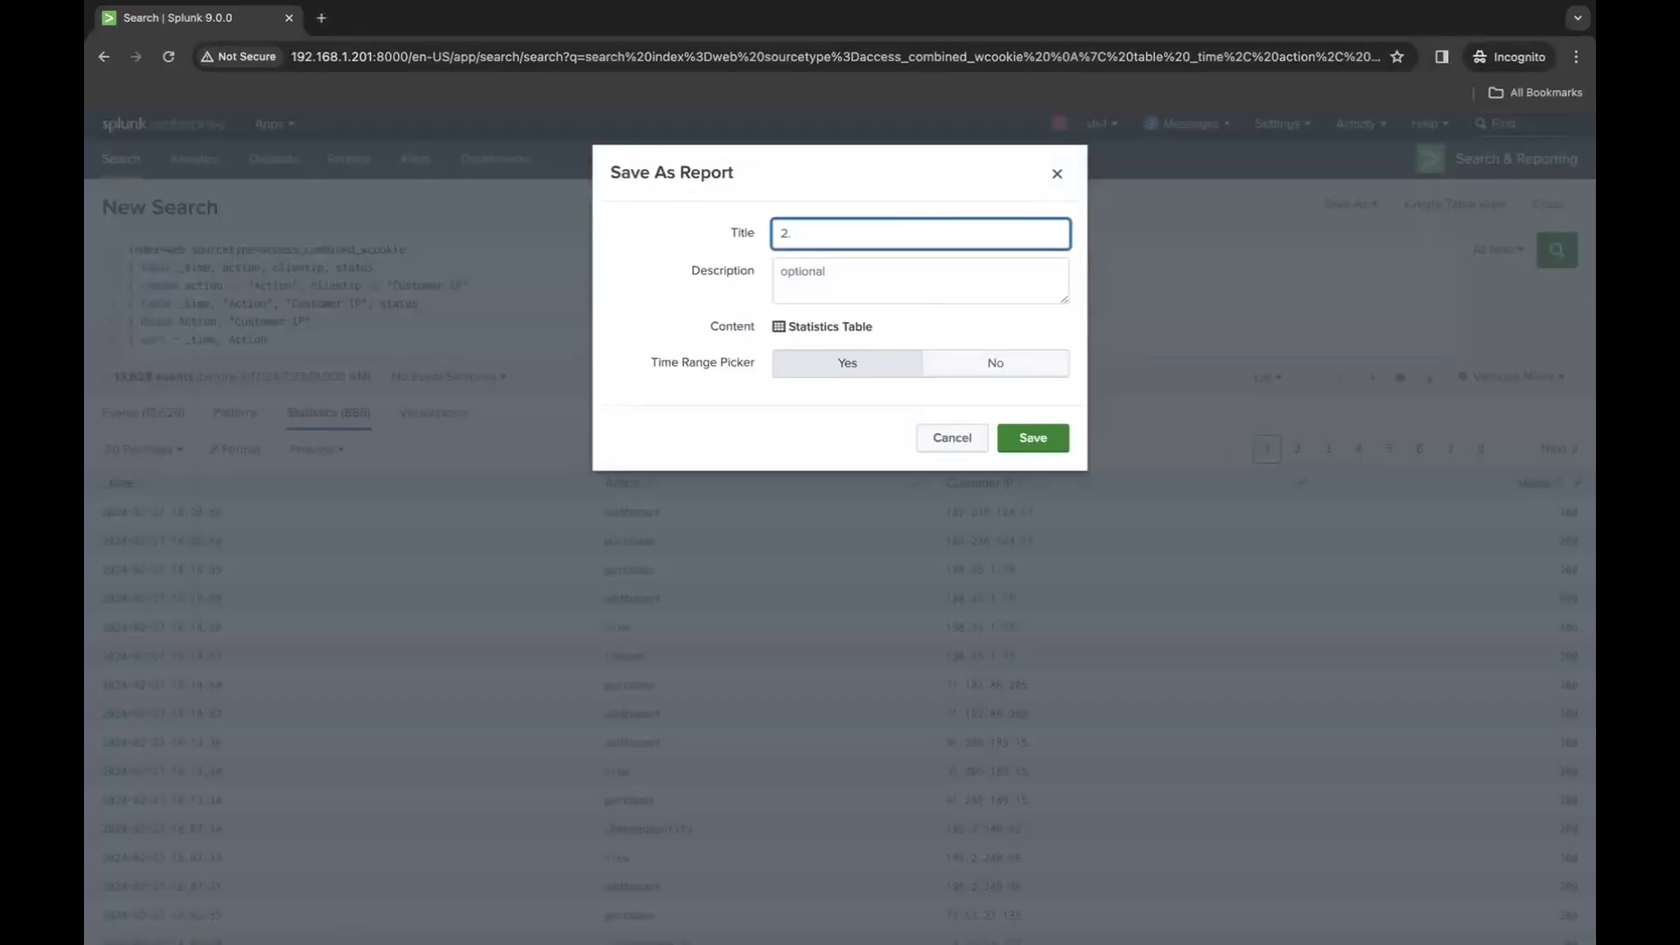
{"action": "type", "text": ". Table, Rename, dedup, sort demo"}
{"action": "left_click", "coordinate": [1033, 437]}
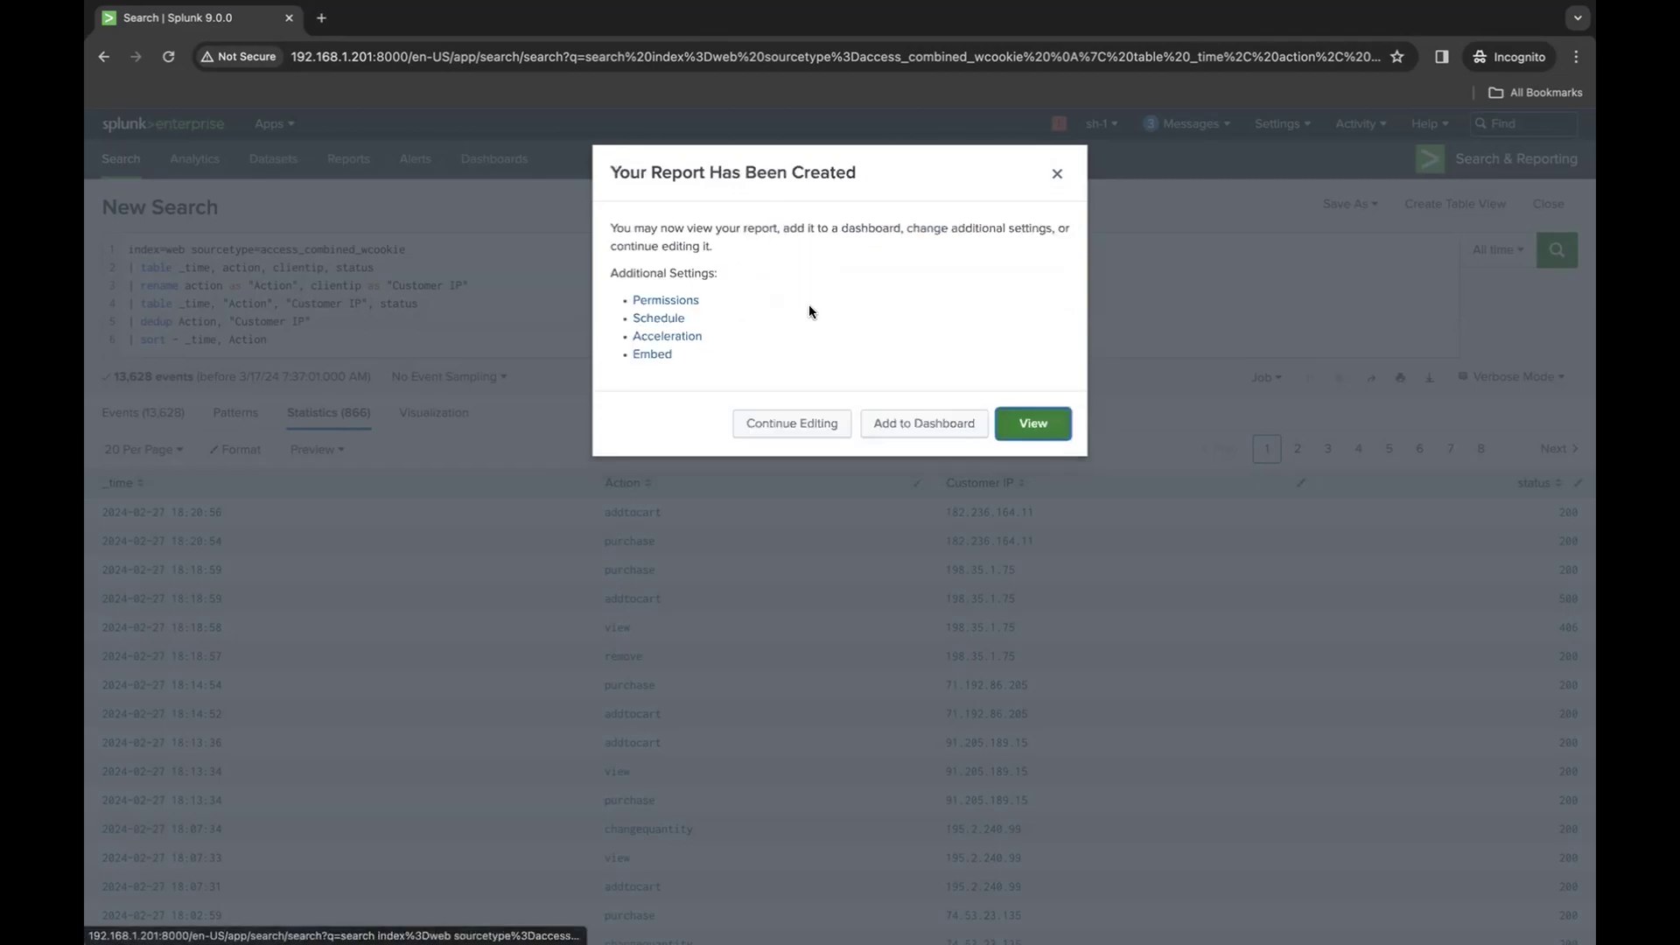
- Open the newly saved report and look through its results table
{"action": "left_click", "coordinate": [1033, 422]}
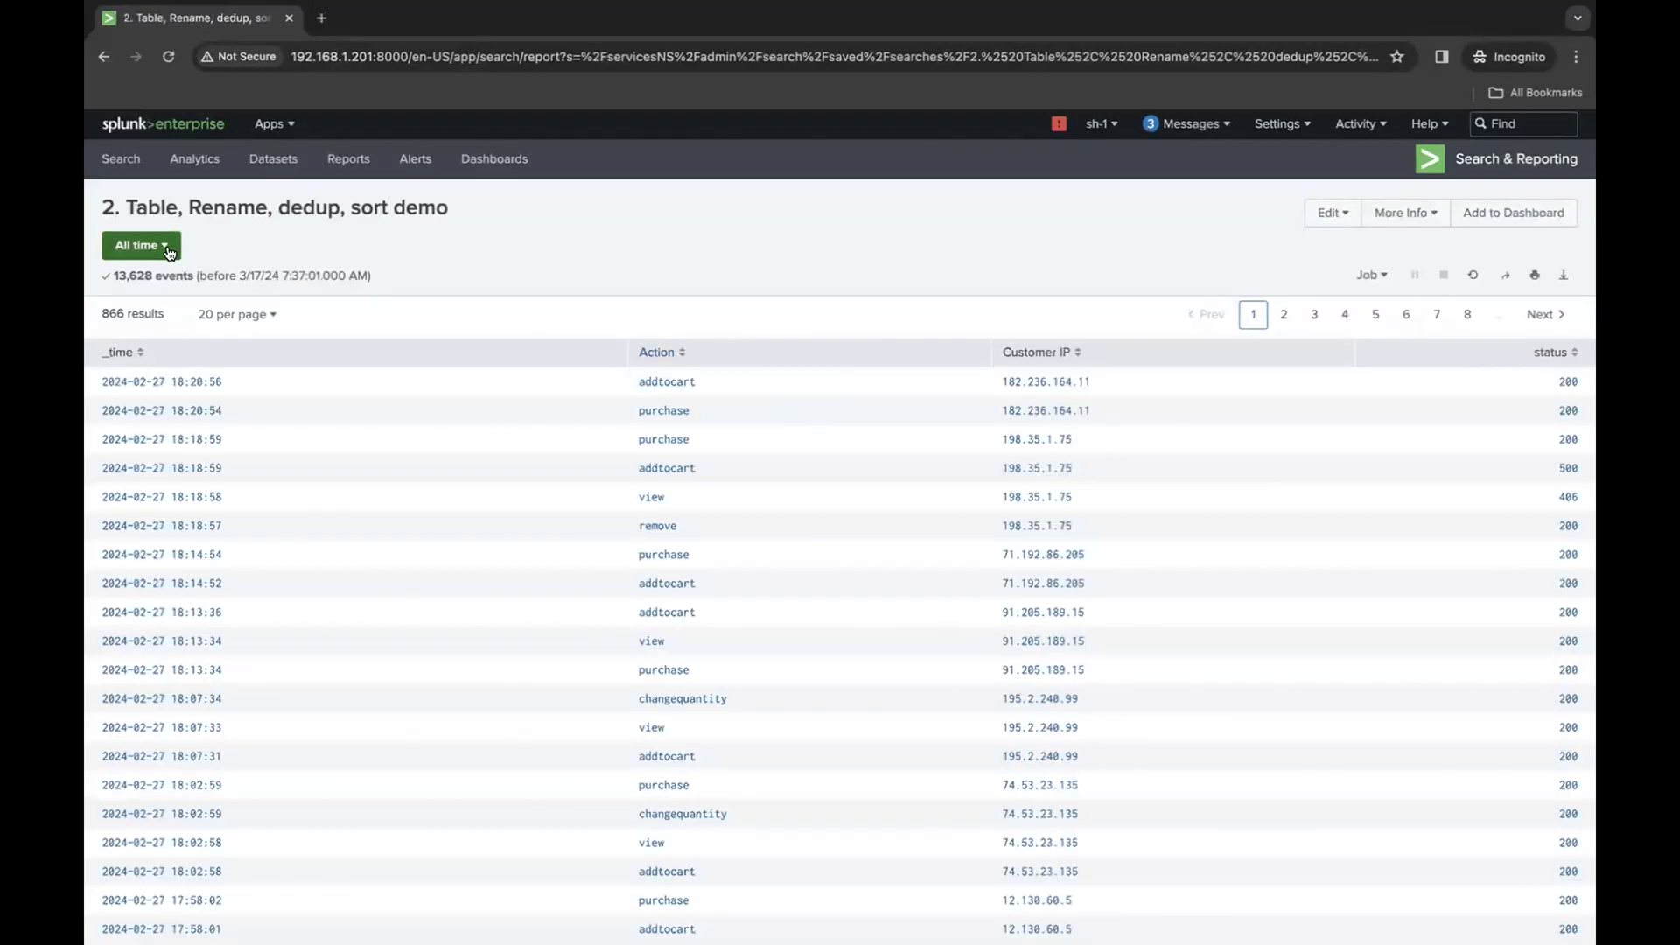
{"action": "left_click", "coordinate": [168, 253]}
{"action": "left_click", "coordinate": [706, 226]}
{"action": "scroll", "coordinate": [825, 662], "scroll_direction": "down", "scroll_amount": 2}
{"action": "scroll", "coordinate": [825, 665], "scroll_direction": "up", "scroll_amount": 3}
- Go back through the home page to the Search & Reporting app and expand the search history
{"action": "left_click", "coordinate": [215, 127]}
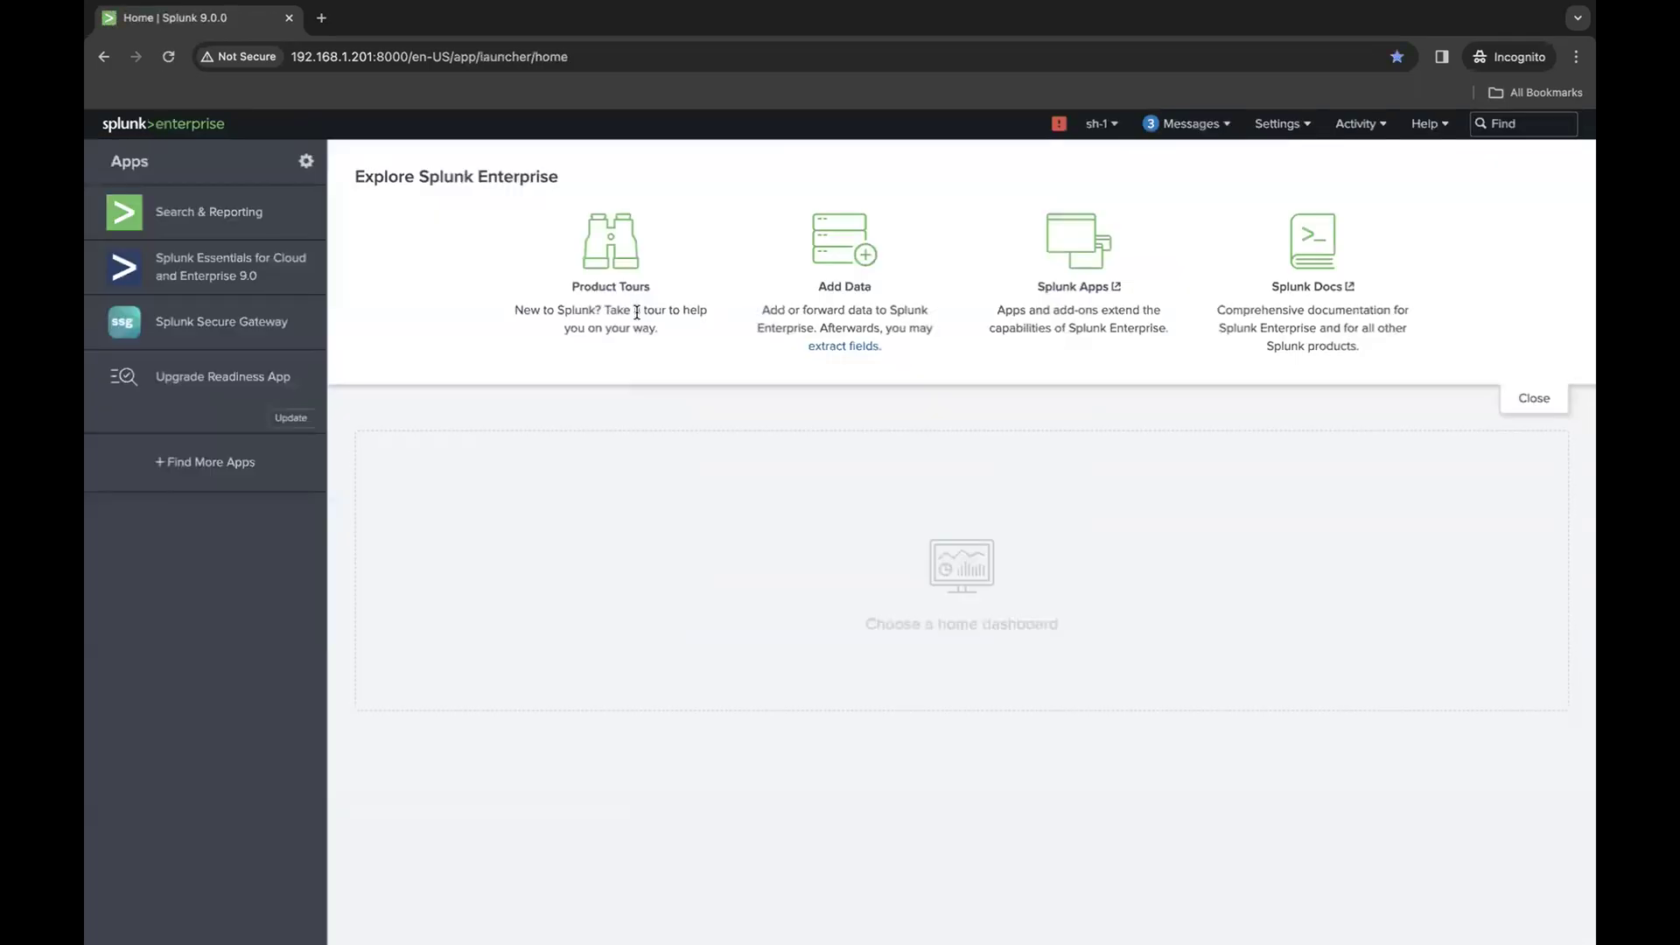
{"action": "left_click", "coordinate": [185, 229]}
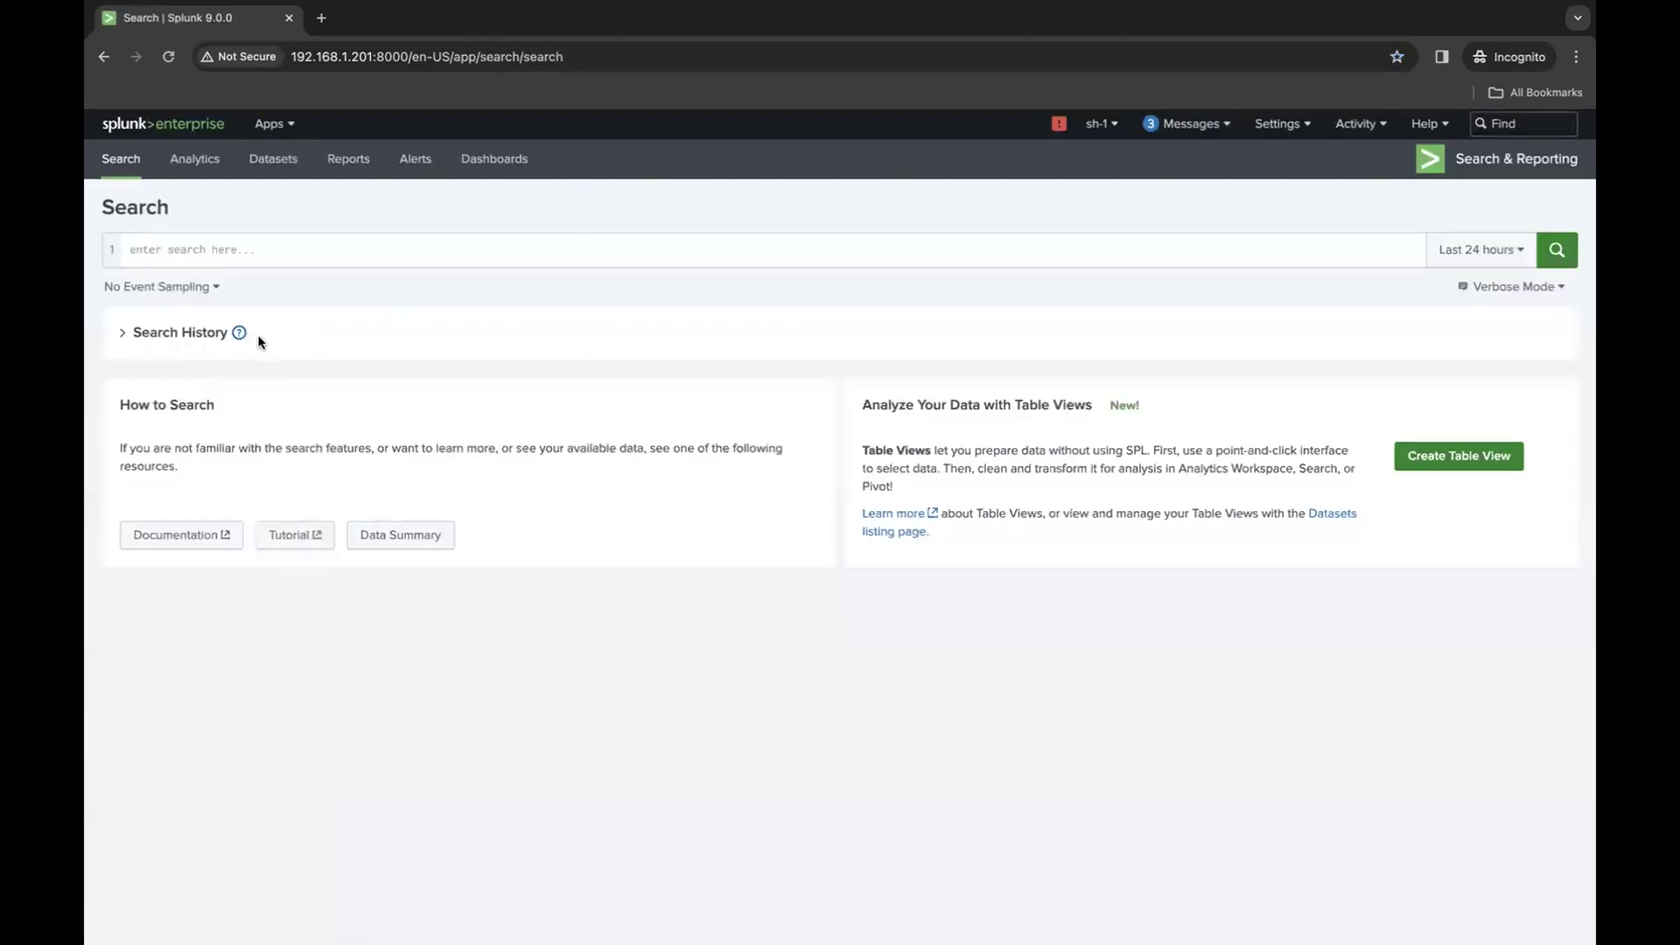
{"action": "left_click", "coordinate": [182, 332]}
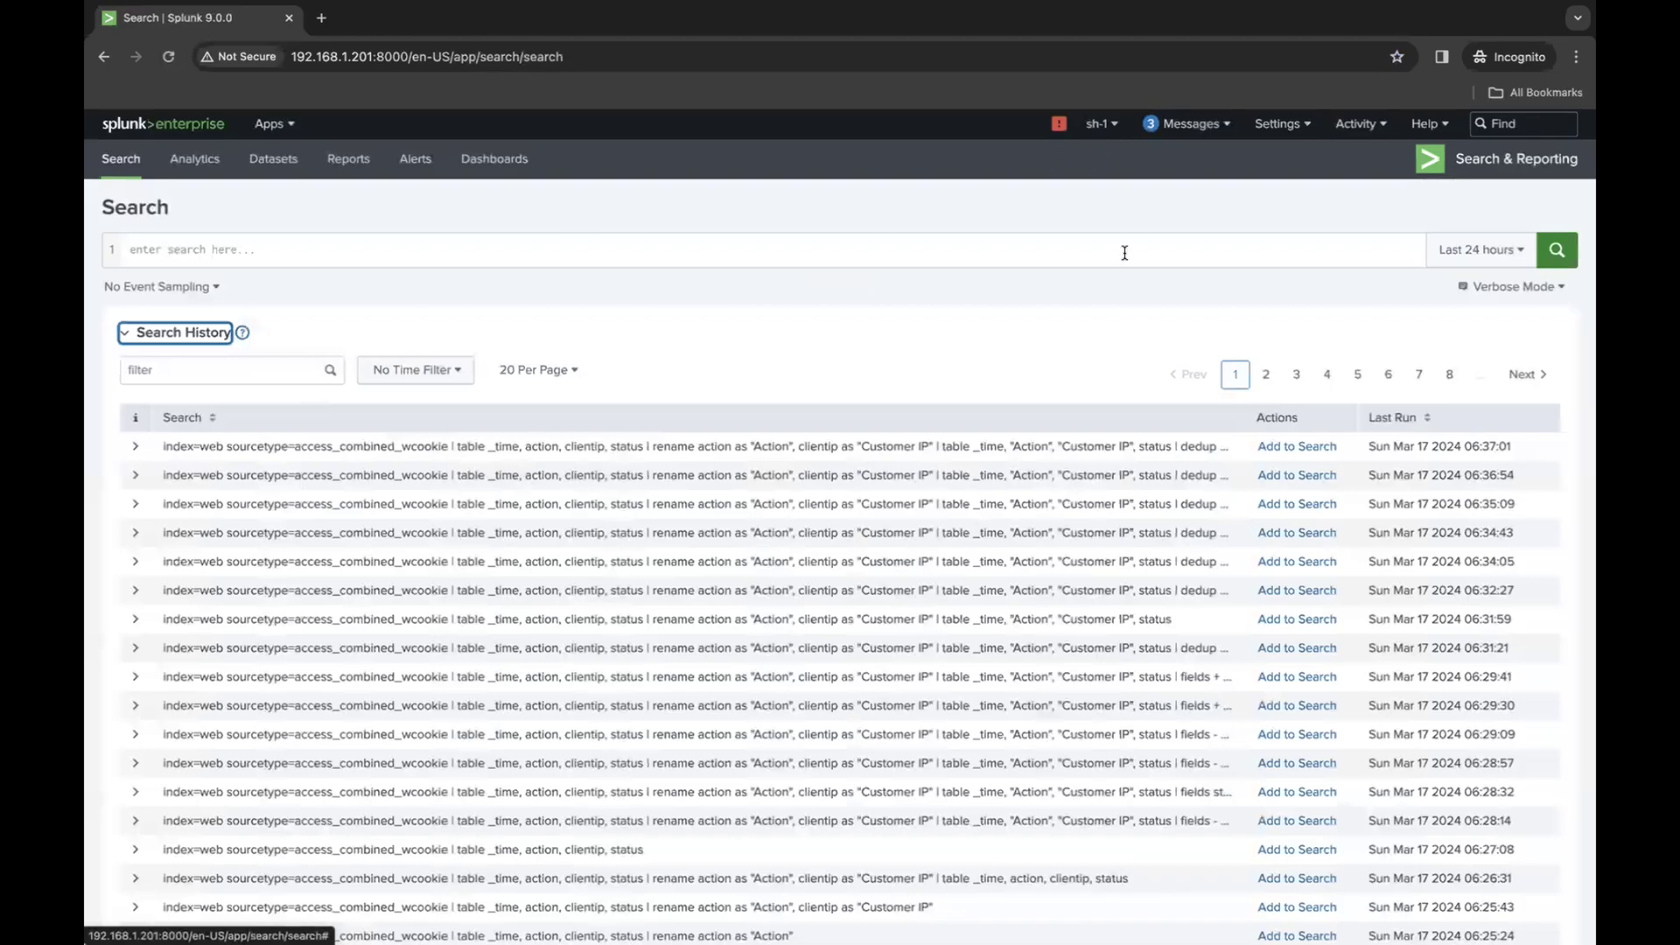